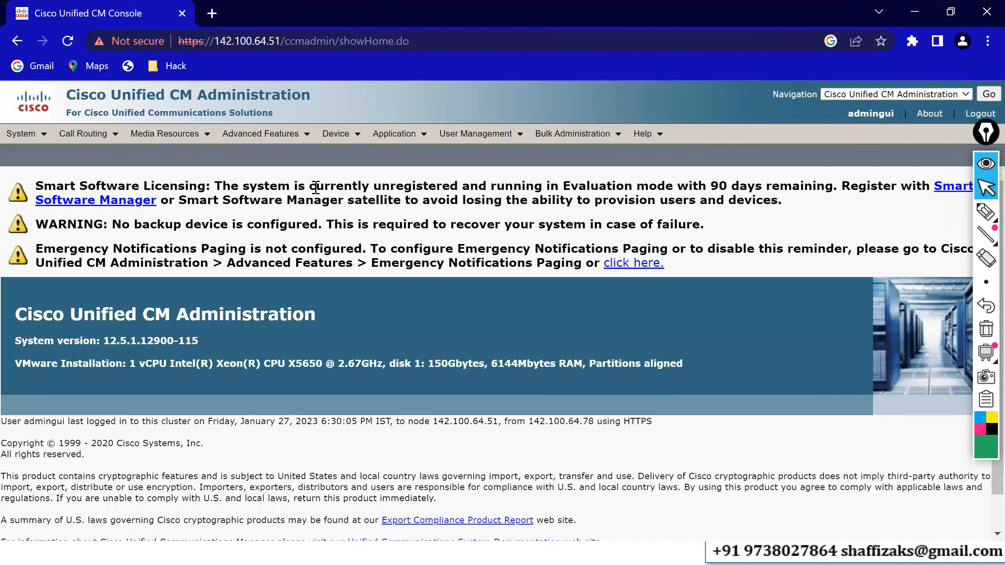
Open the Default Cisco Unified CM group from the list of Cisco Unified CM groups.
left_click(40, 136)
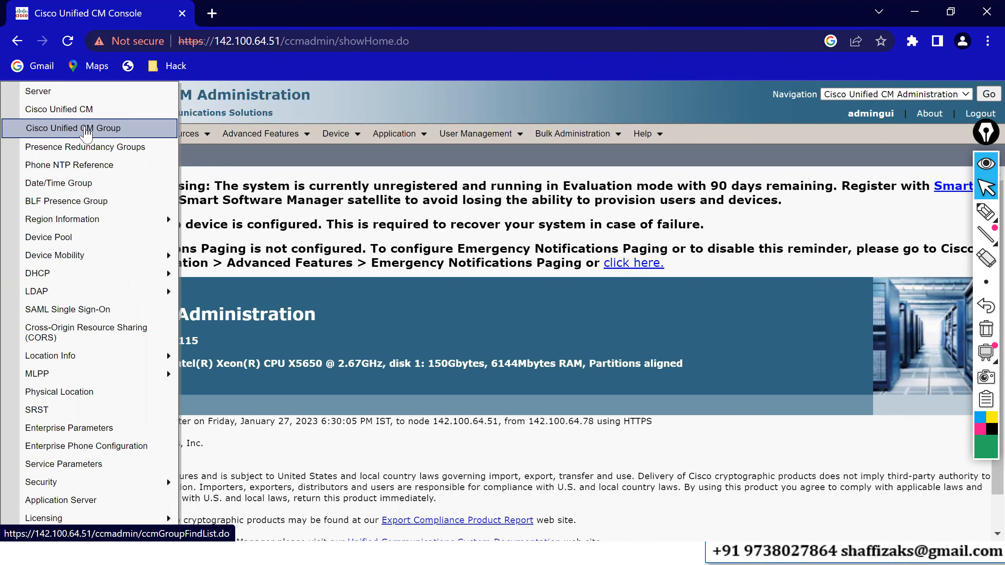
left_click(86, 131)
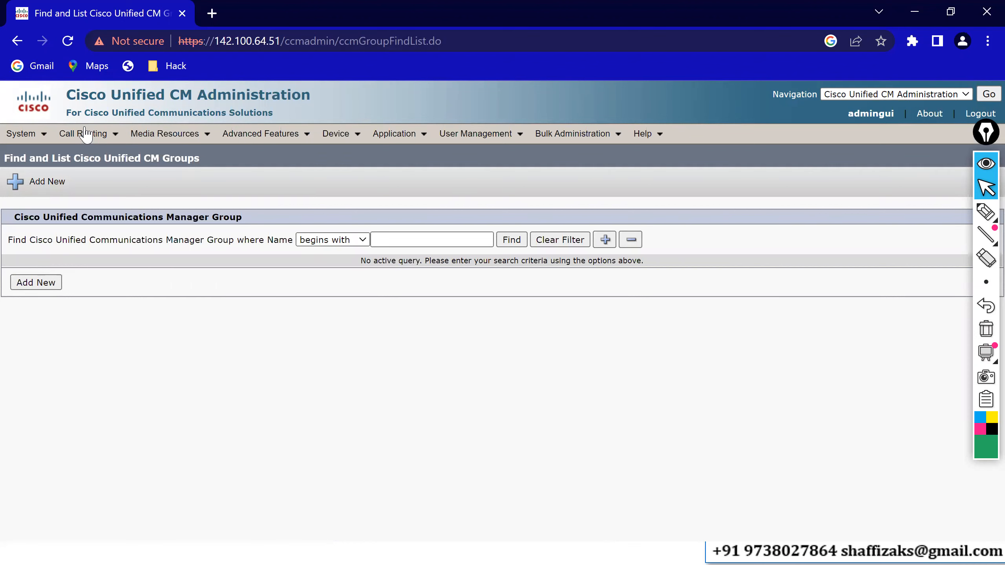
left_click(510, 243)
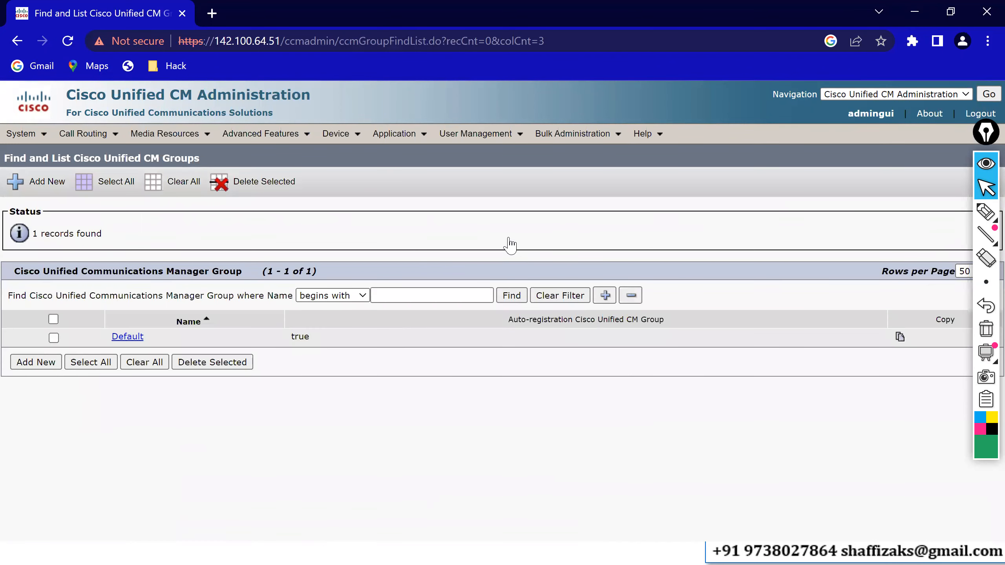
left_click(128, 340)
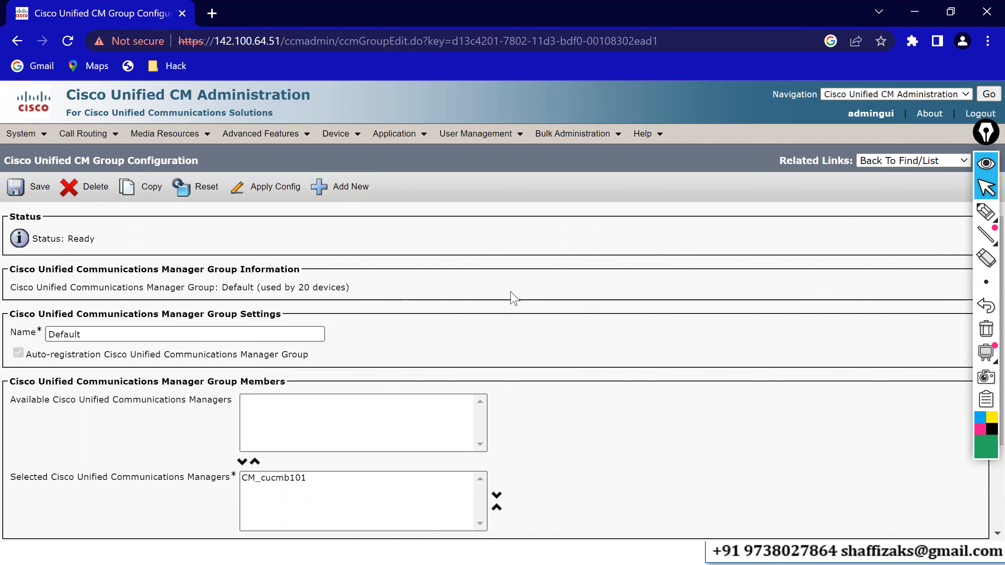
Start a new Cisco Unified CM group and name it CUCM-GP1.
left_click(340, 192)
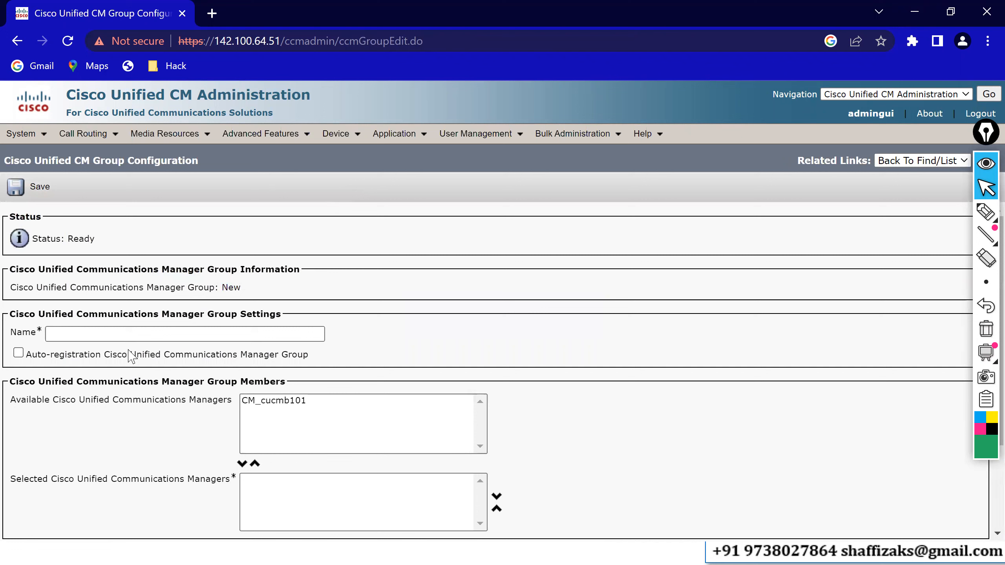
left_click(119, 334)
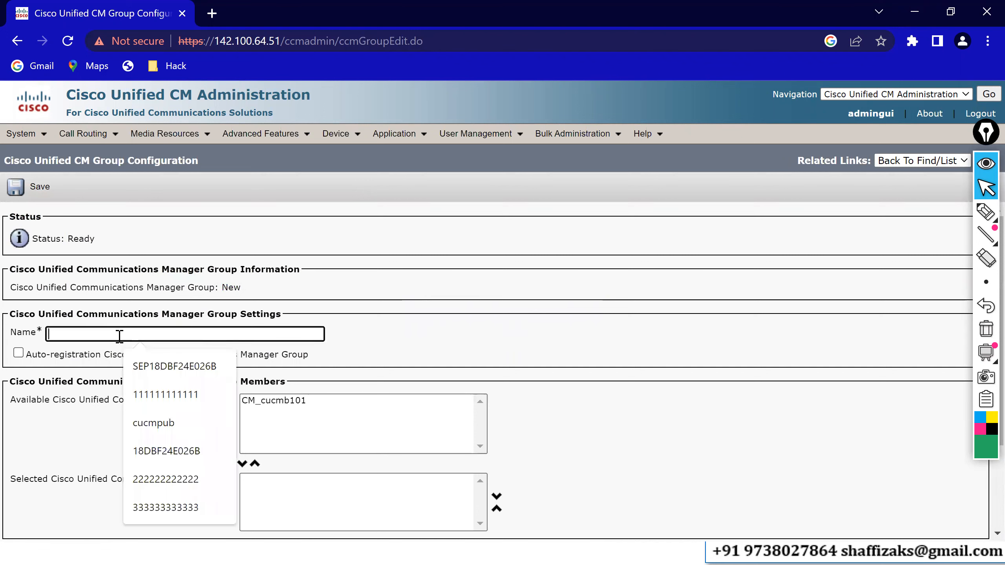
type("CUCM")
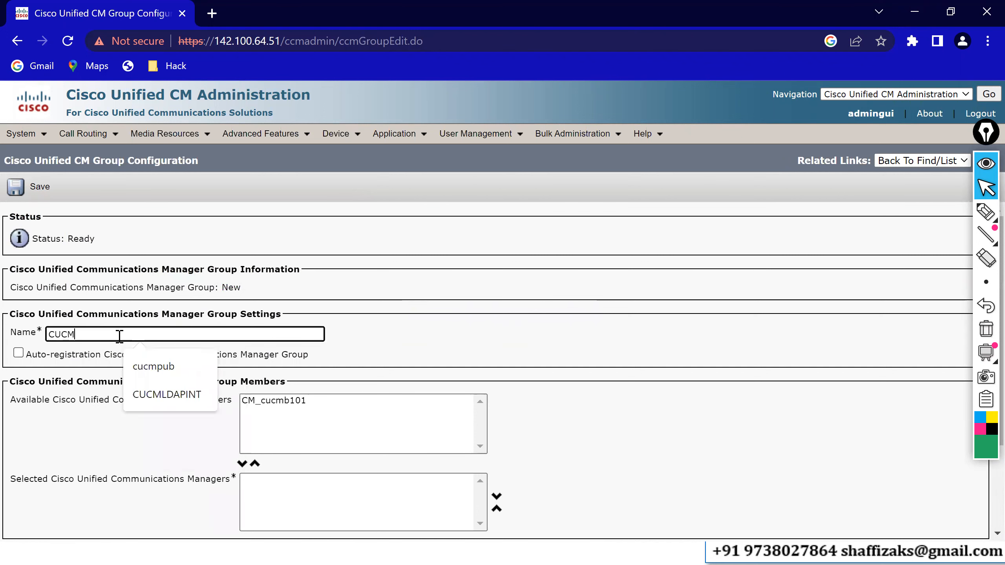
type("-G")
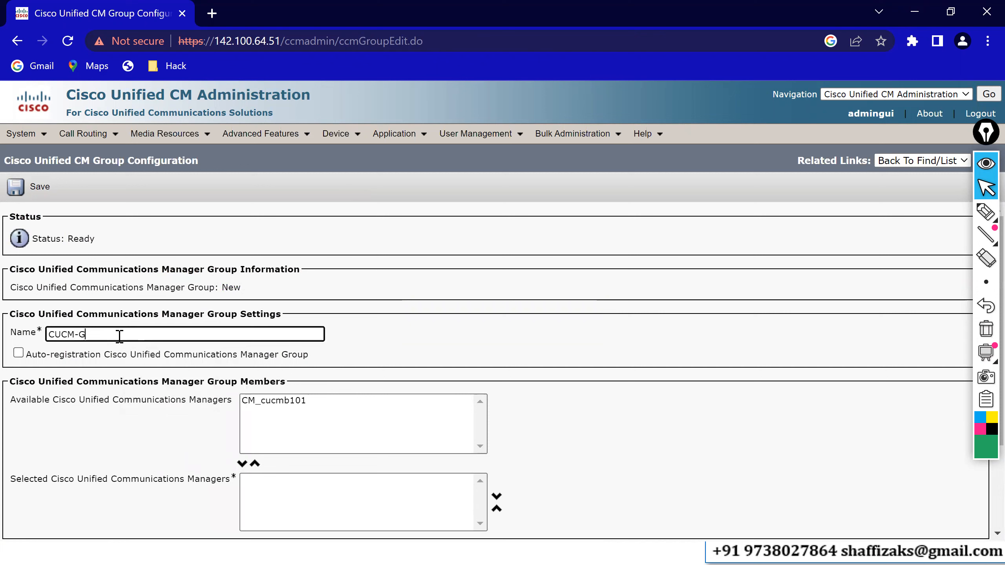
type("P1")
left_click(654, 244)
scroll(653, 243, "down", 1)
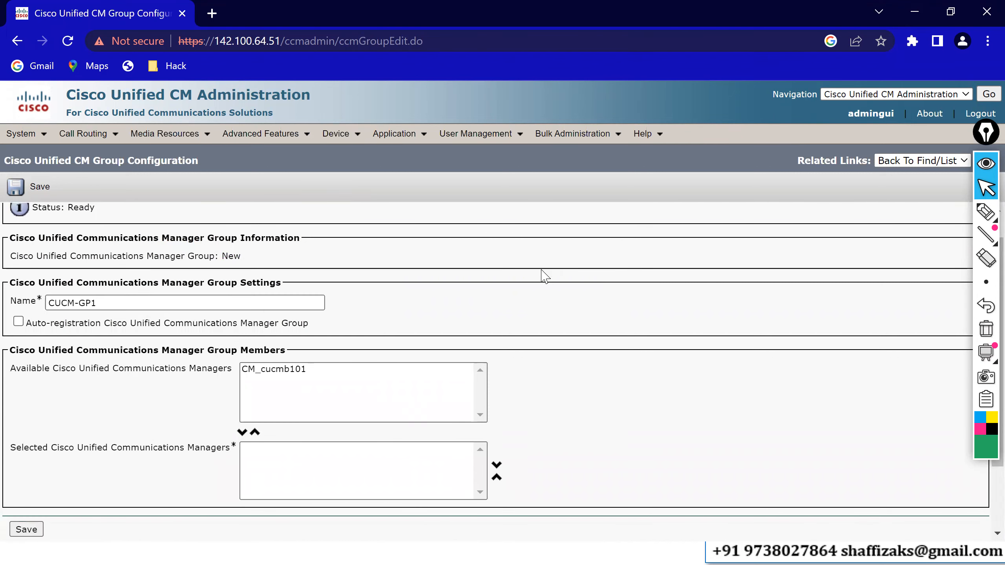
Move CM_cucmb101 from the available managers into the selected Cisco Unified Communications Managers list.
left_click_drag(62, 368, 240, 377)
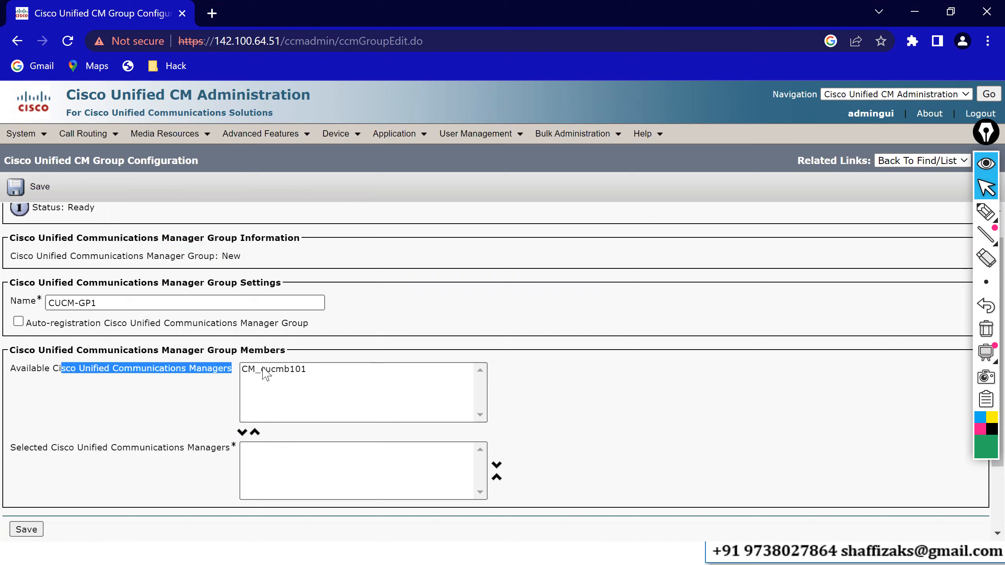
left_click(264, 382)
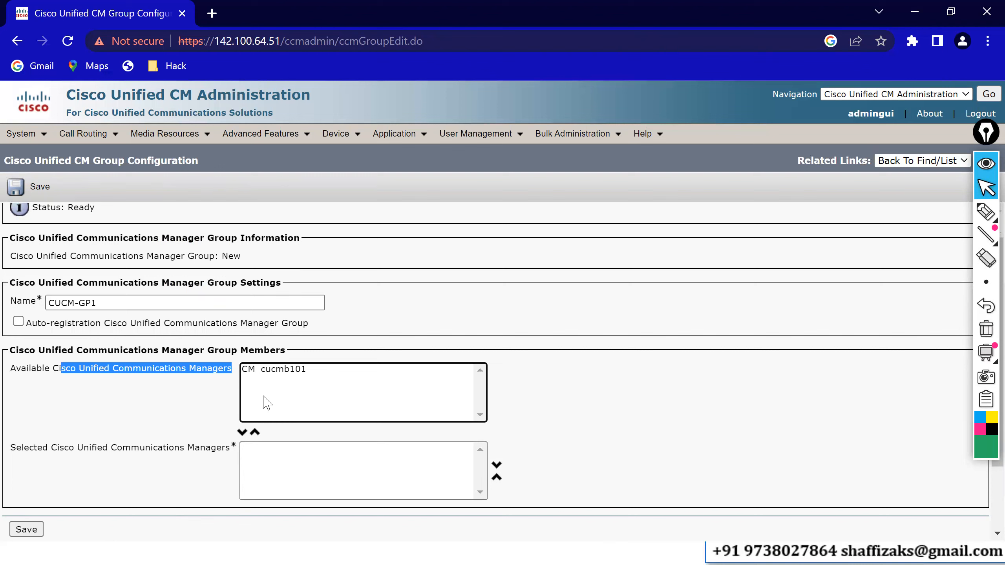
left_click(267, 372)
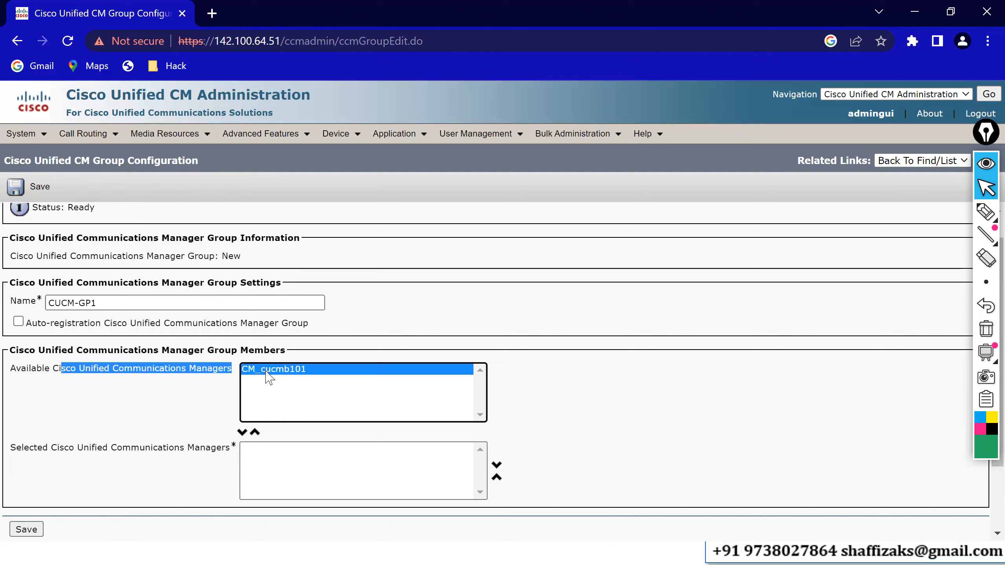
left_click(243, 433)
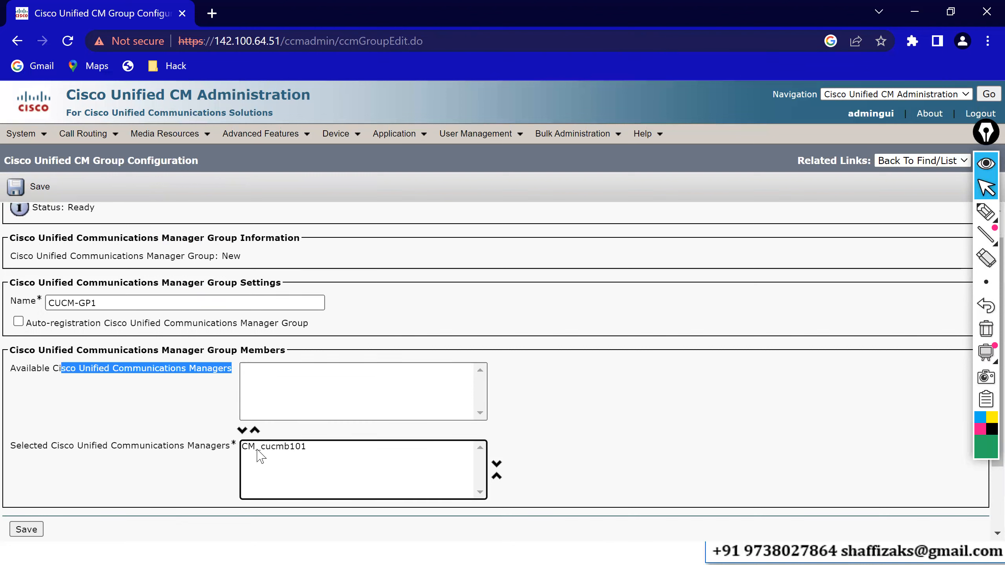
left_click(257, 447)
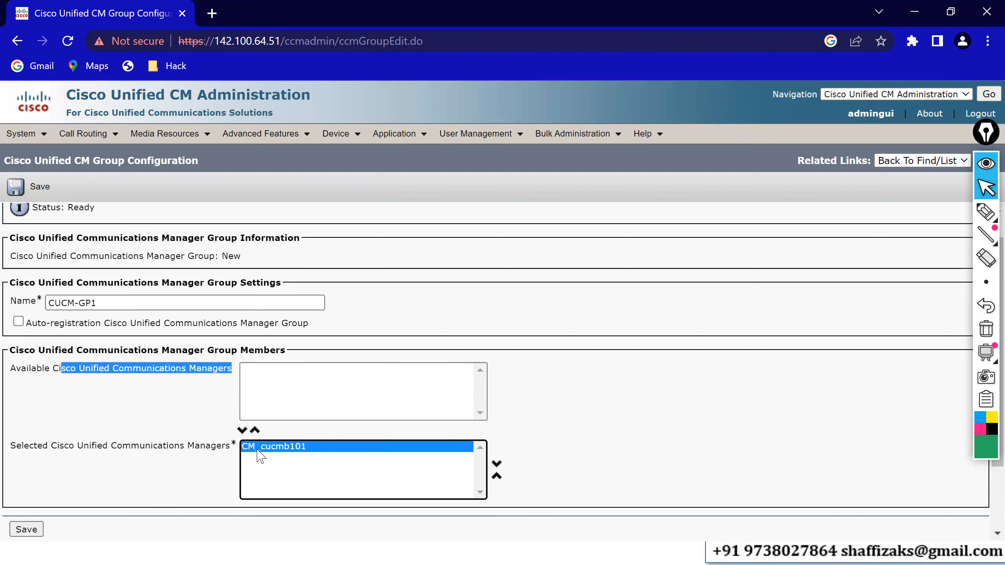
left_click(253, 392)
left_click(269, 389)
left_click(247, 430)
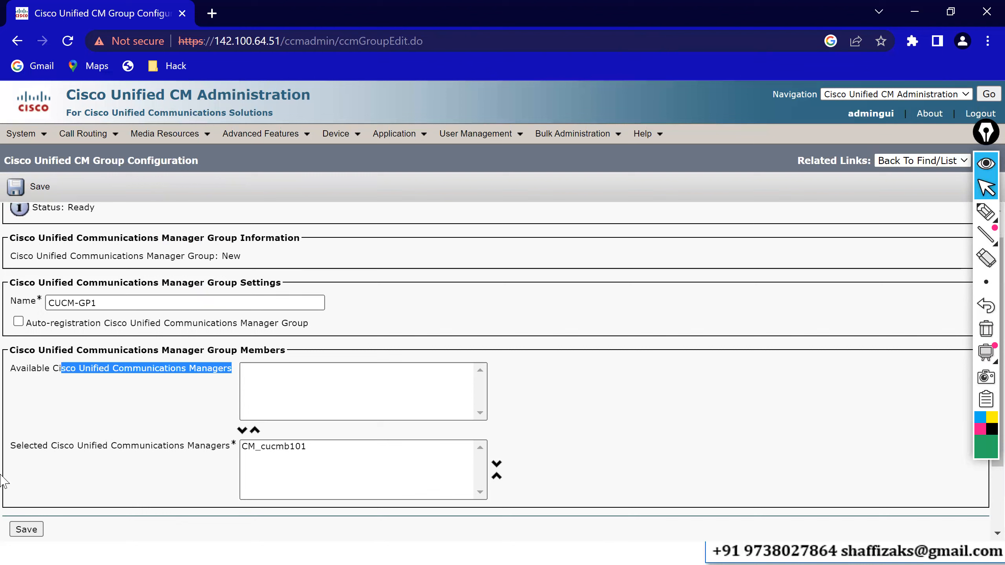
Save the new CUCM-GP1 group.
left_click_drag(17, 368, 49, 368)
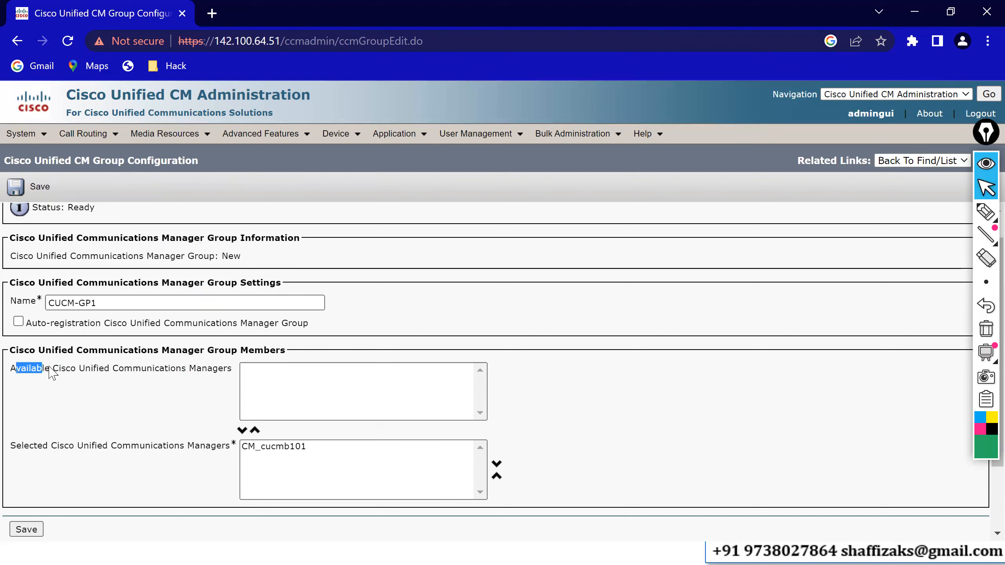
left_click_drag(25, 445, 56, 445)
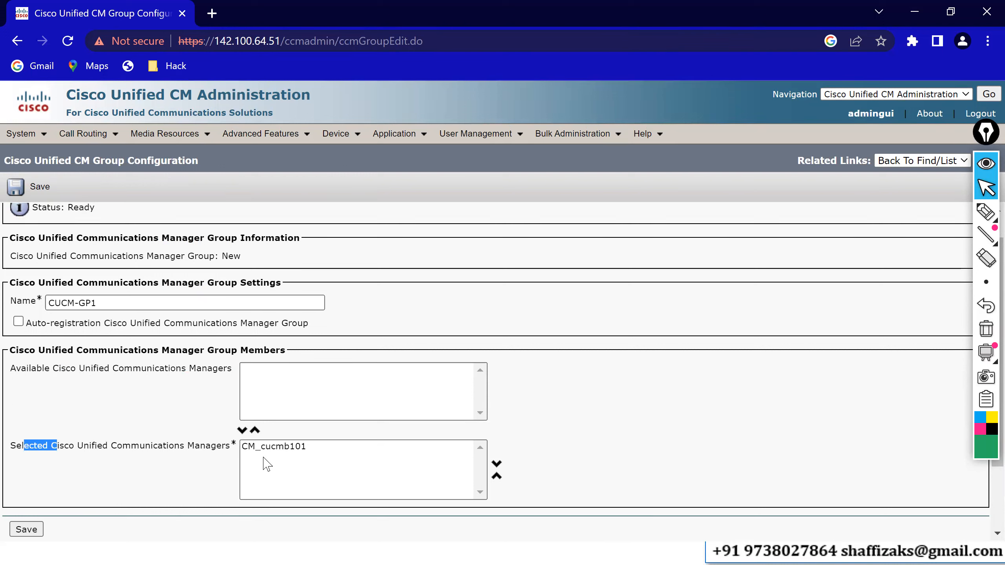
left_click(258, 447)
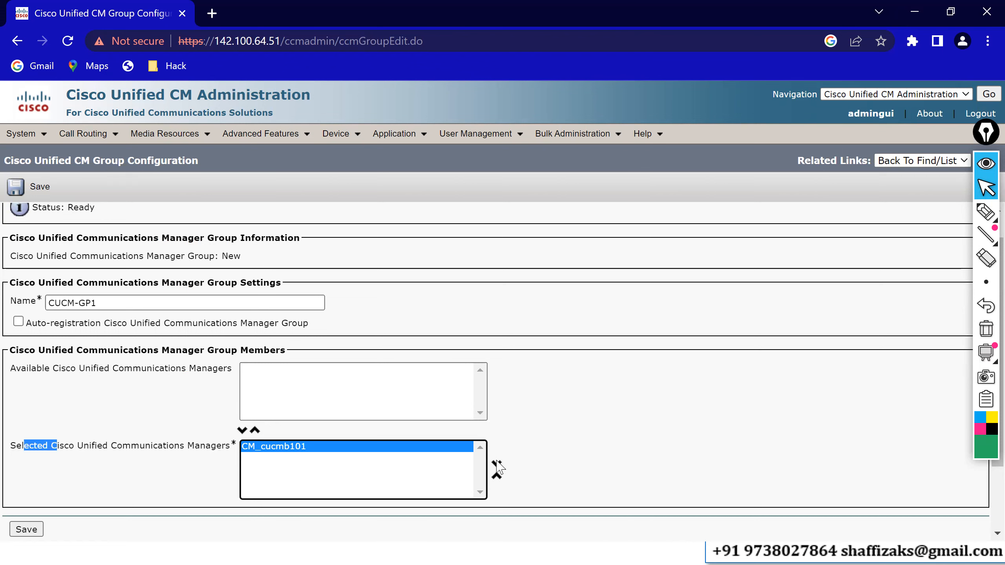
left_click(23, 187)
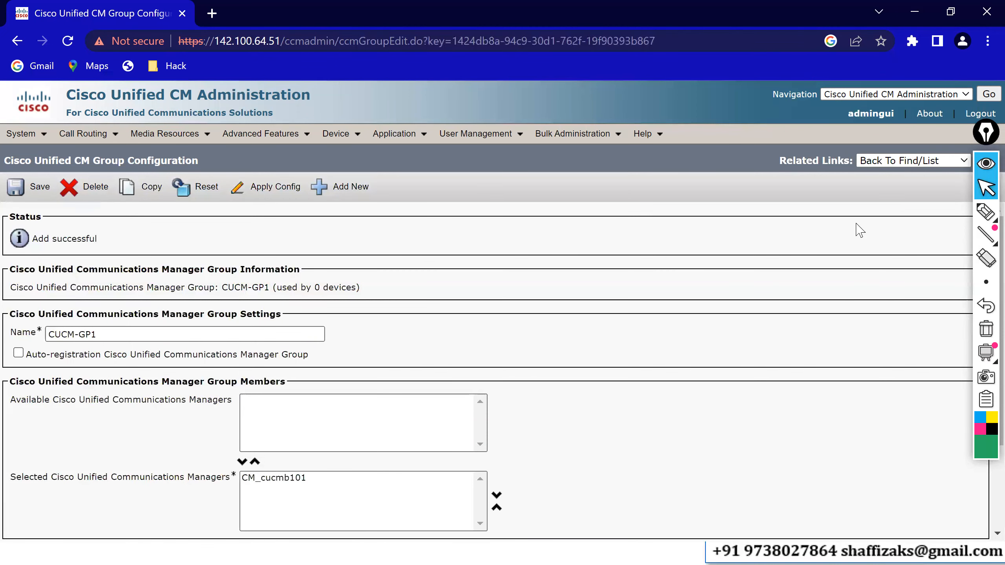
Reopen the CUCM-GP1 group from the group list, rename it CUCM-HQ-GP1, and save it.
left_click_drag(980, 131, 988, 192)
left_click(984, 162)
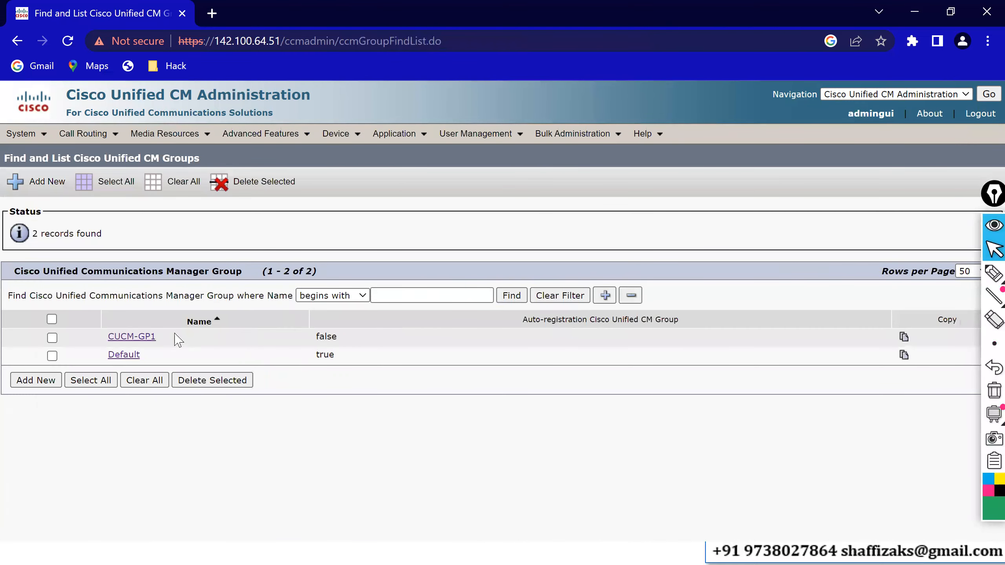
left_click(140, 337)
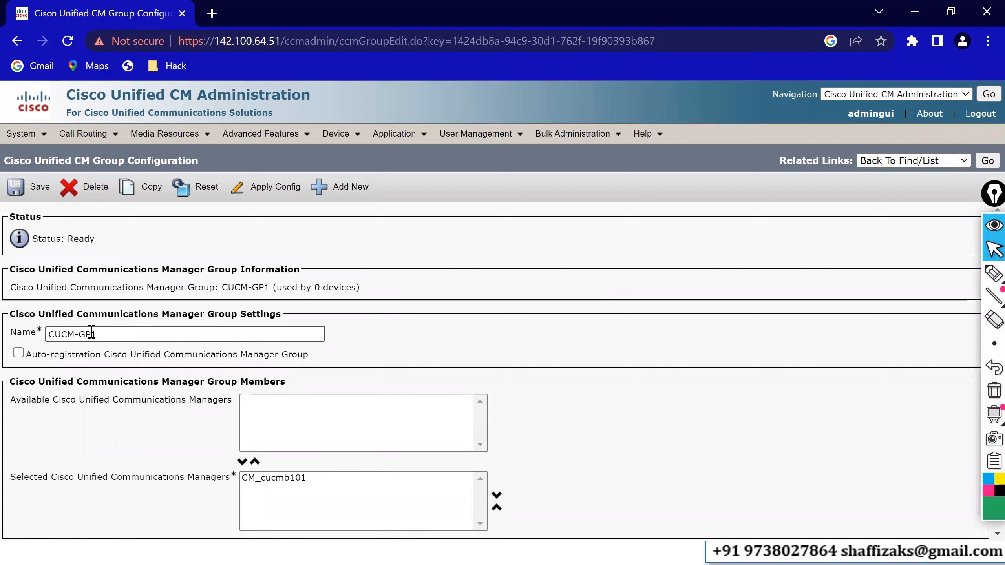
left_click(81, 334)
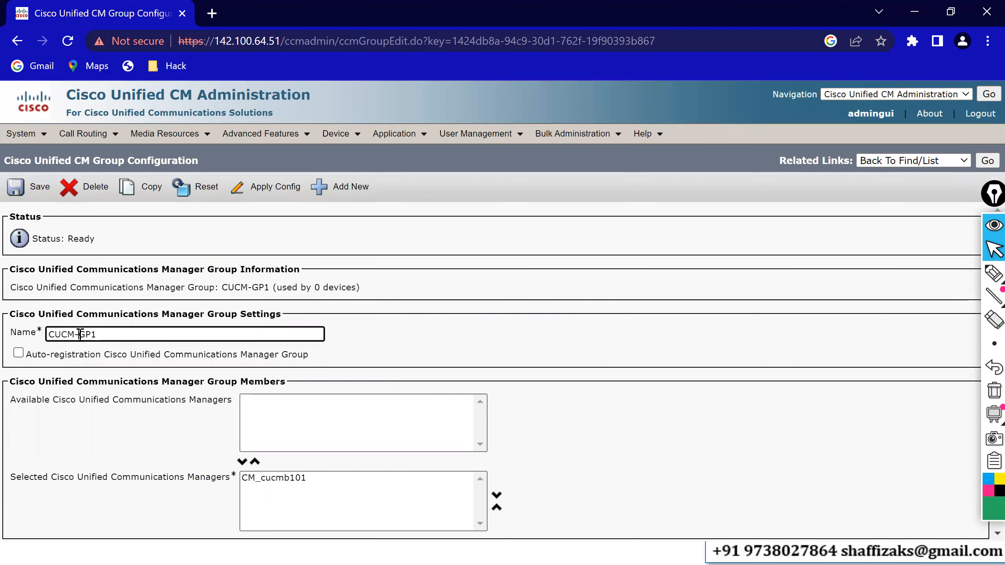
type("HQ-")
left_click(25, 194)
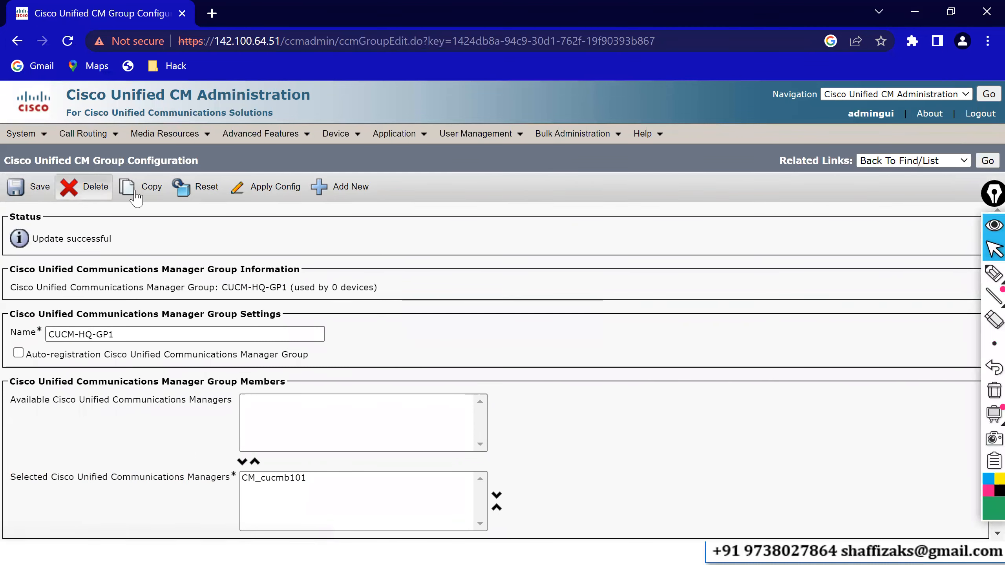
Copy the CUCM-HQ-GP1 group into a new group named CUCM-BO-GP2 and save it.
left_click(139, 194)
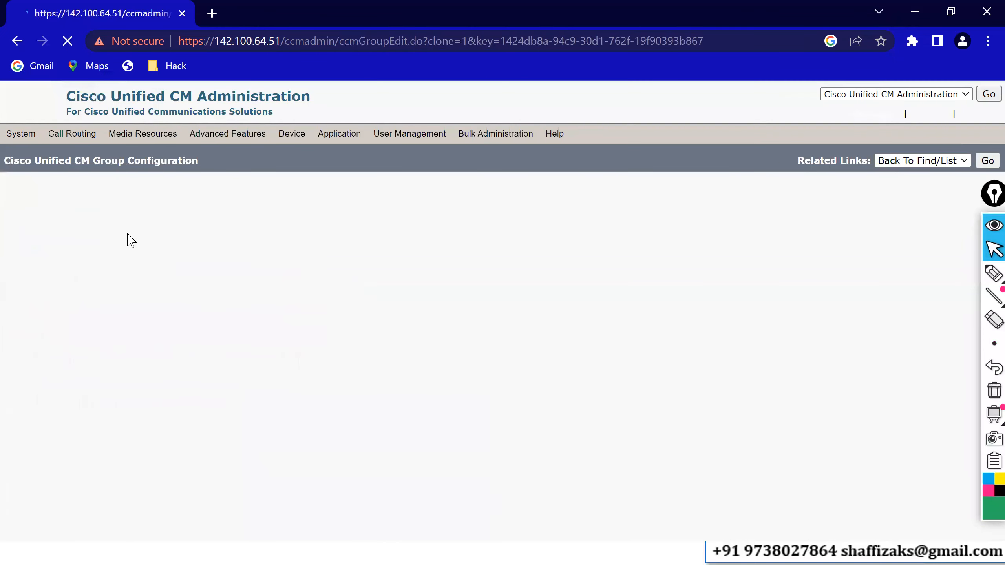
left_click(91, 334)
key("BackSpace")
key("BackSpace")
type("BC")
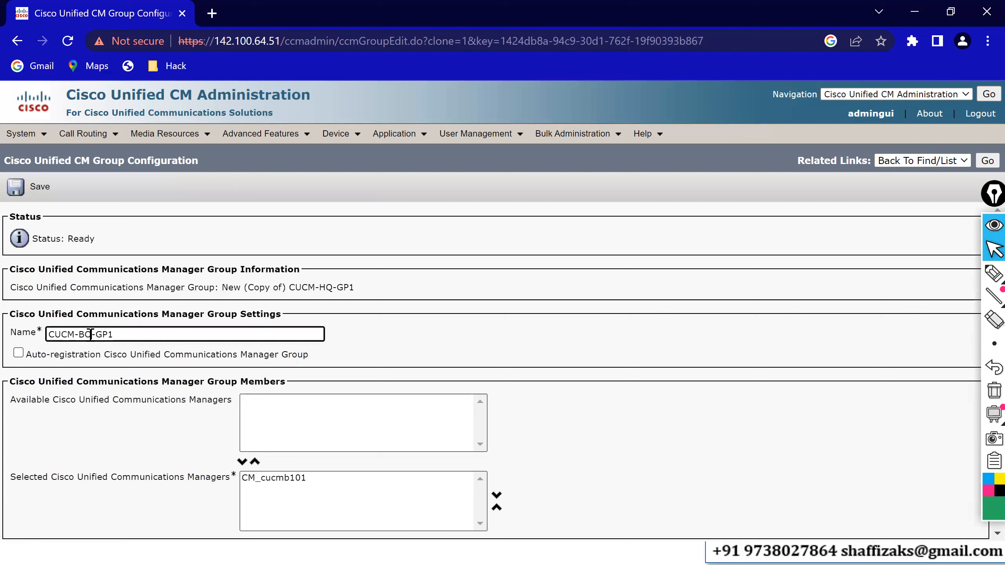
left_click(126, 336)
key("BackSpace")
type("2")
left_click(26, 190)
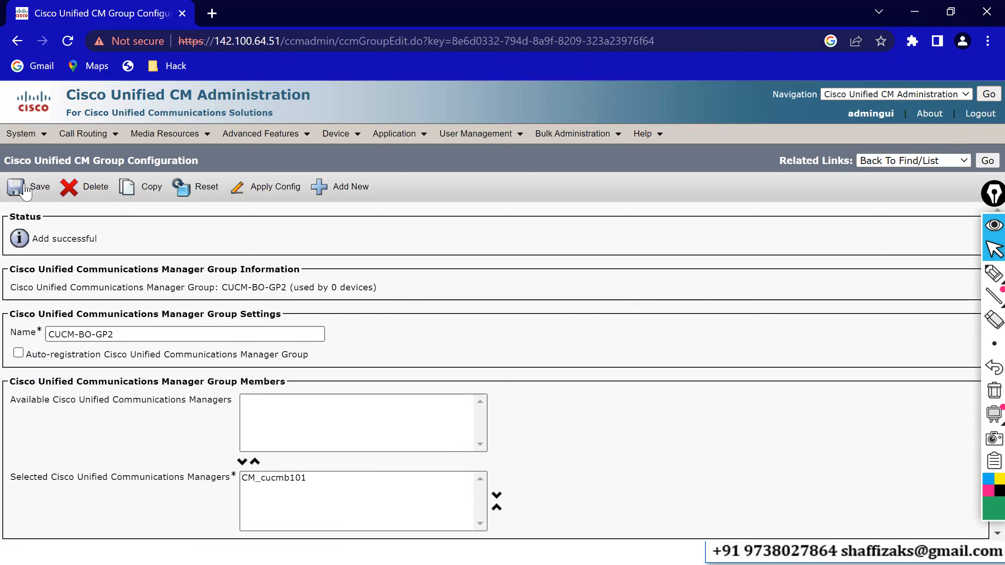
Return to the Cisco Unified CM group list and switch to the slide presentation.
left_click(984, 164)
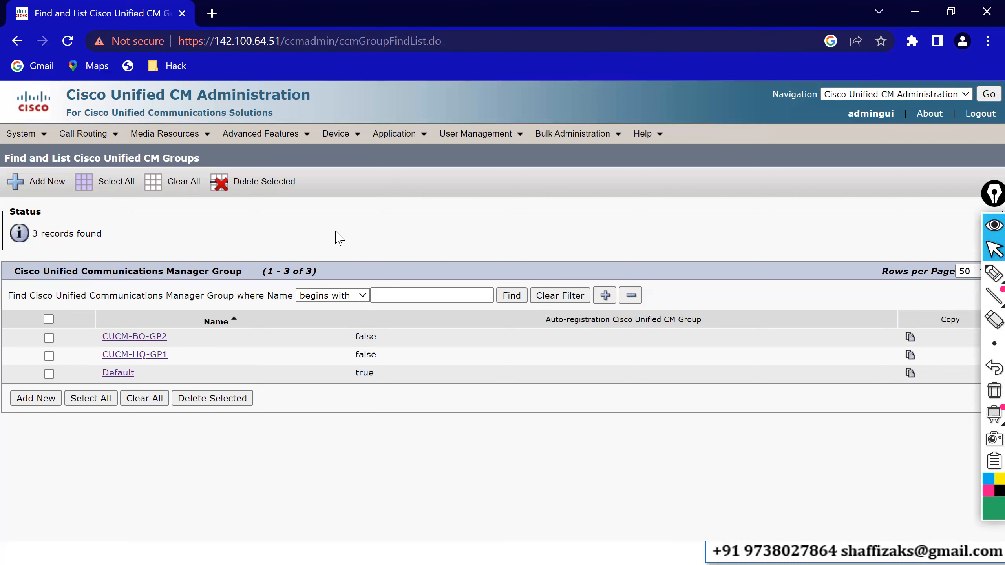
key("alt+Tab")
key("alt+Tab")
key("alt+Tab")
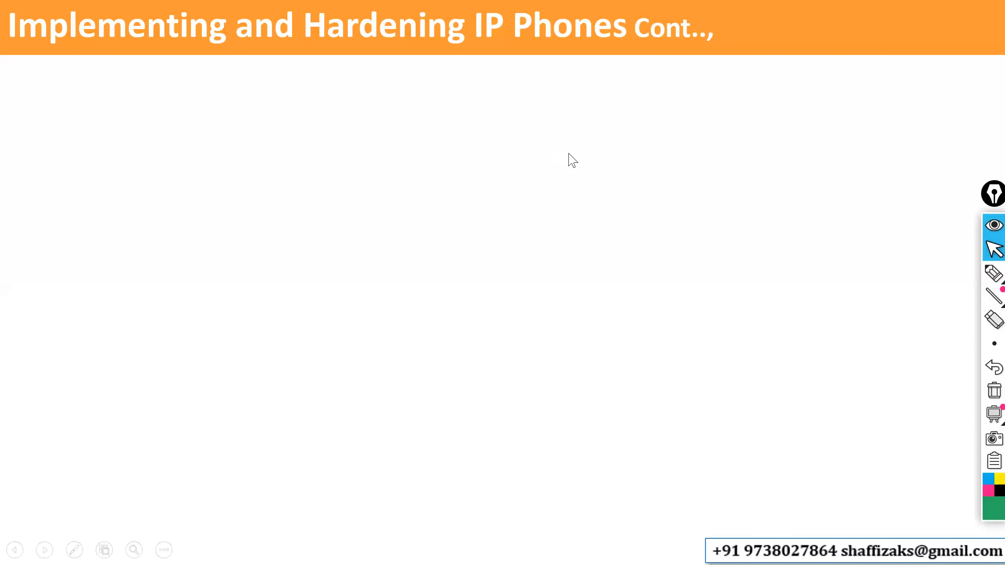
left_click(717, 135)
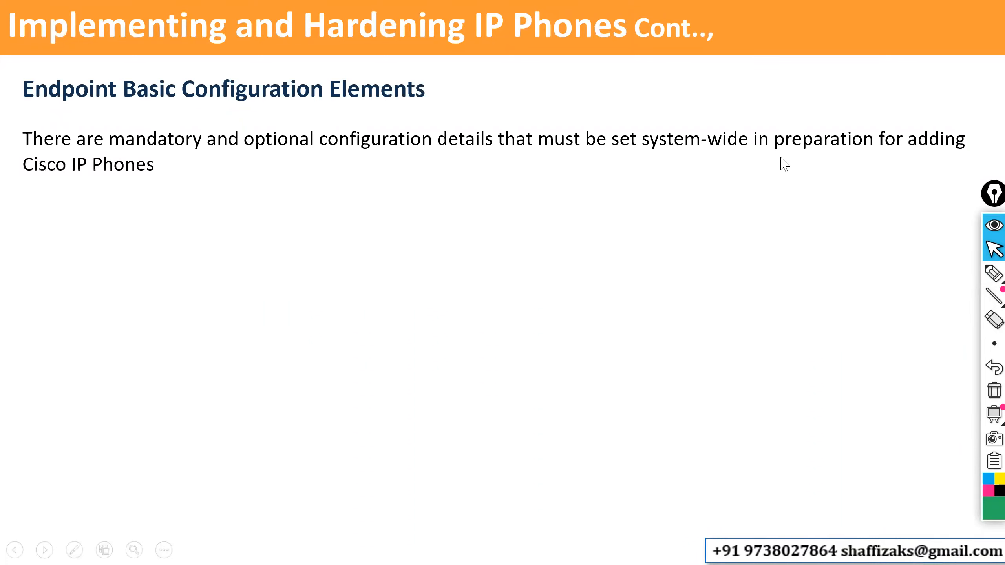
left_click(732, 199)
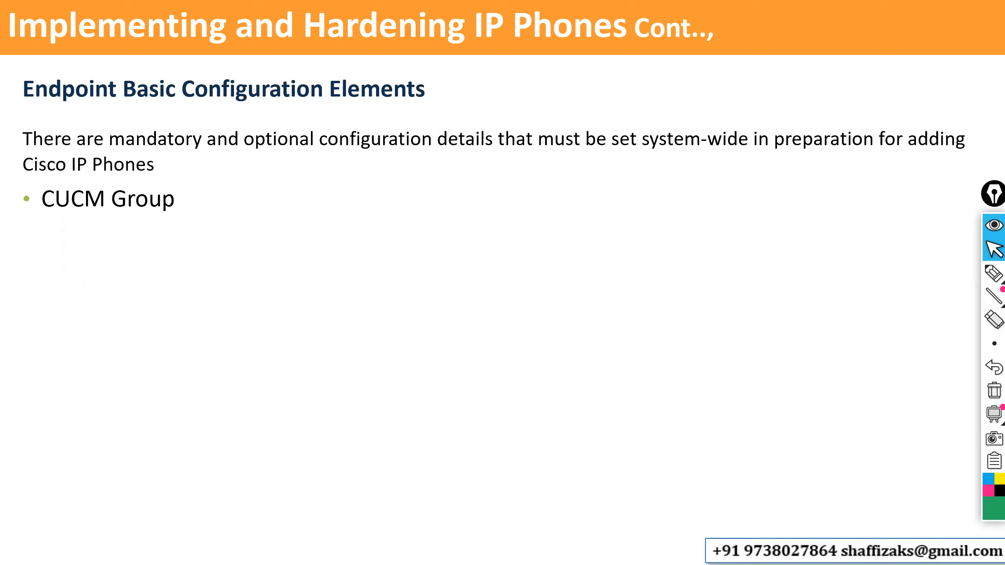
key("Right")
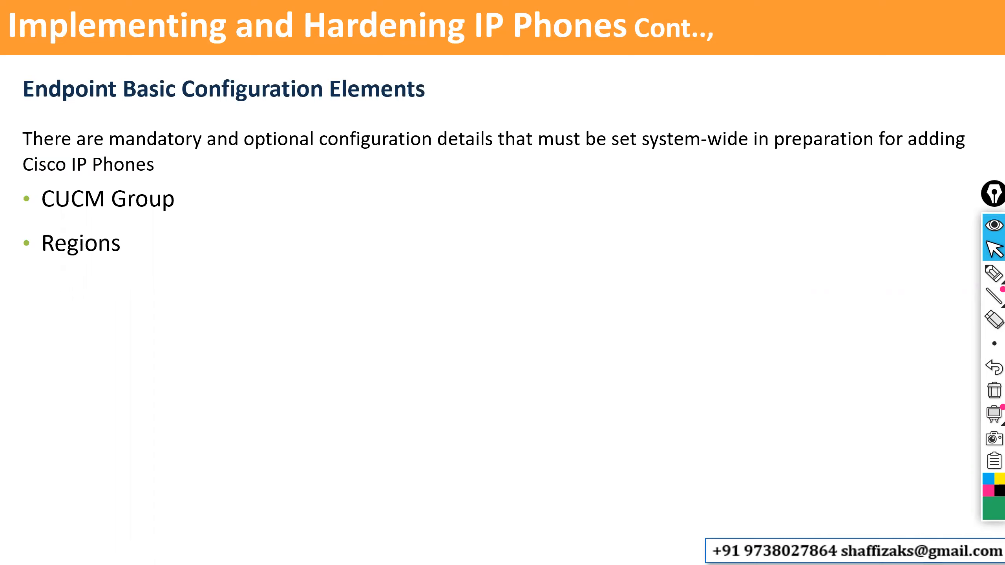
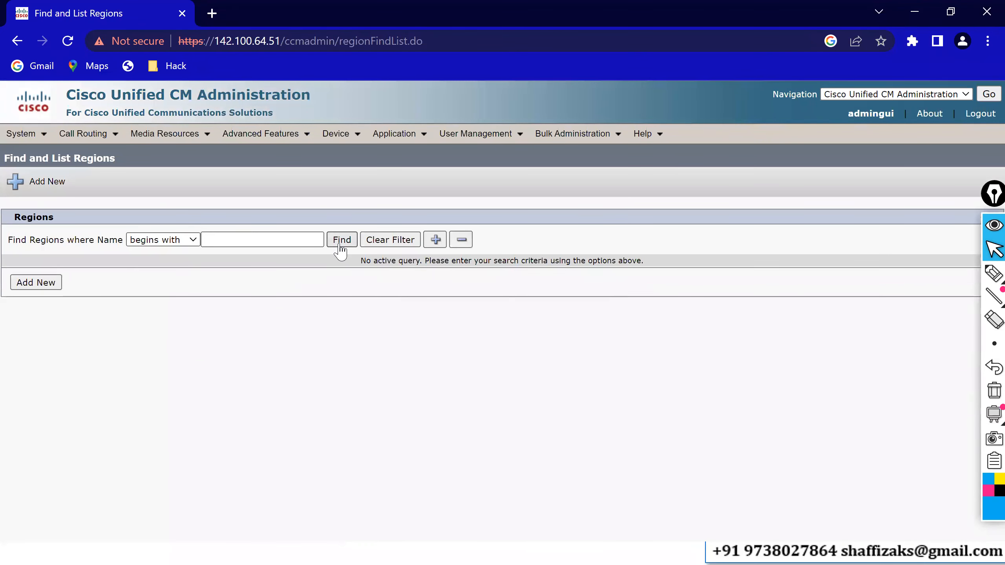
Create a new region named HQ-Region and save it.
left_click(341, 240)
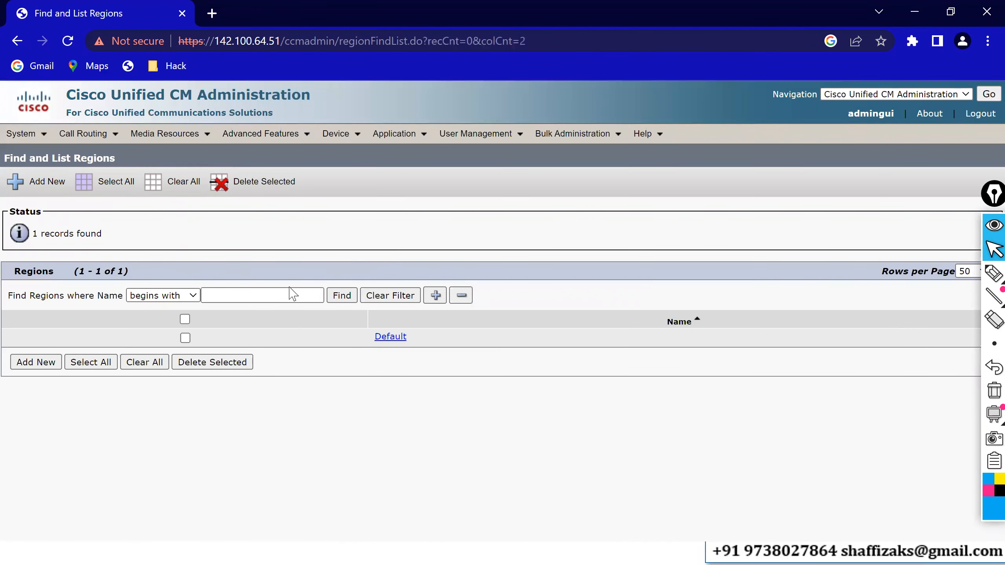
left_click(35, 362)
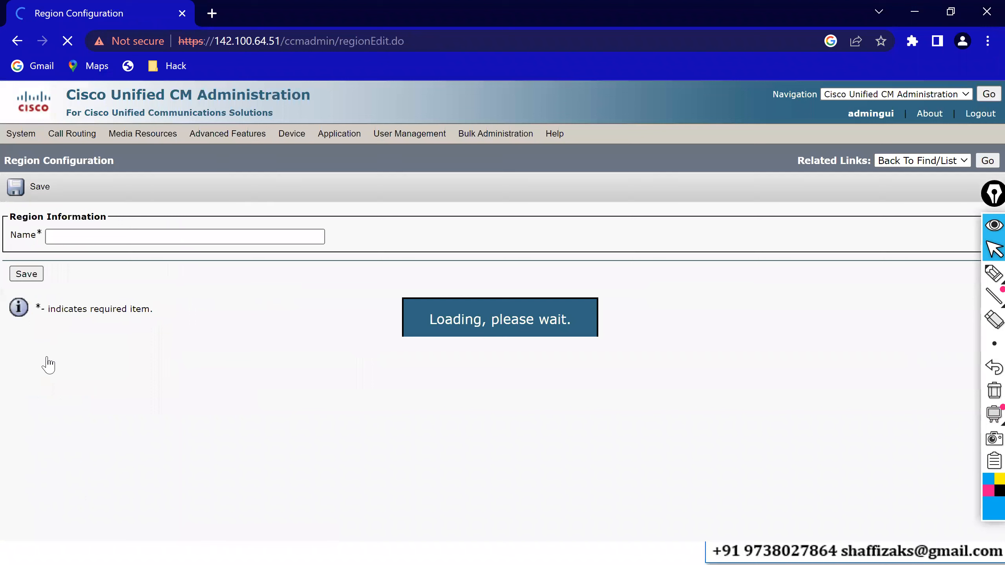
left_click(144, 237)
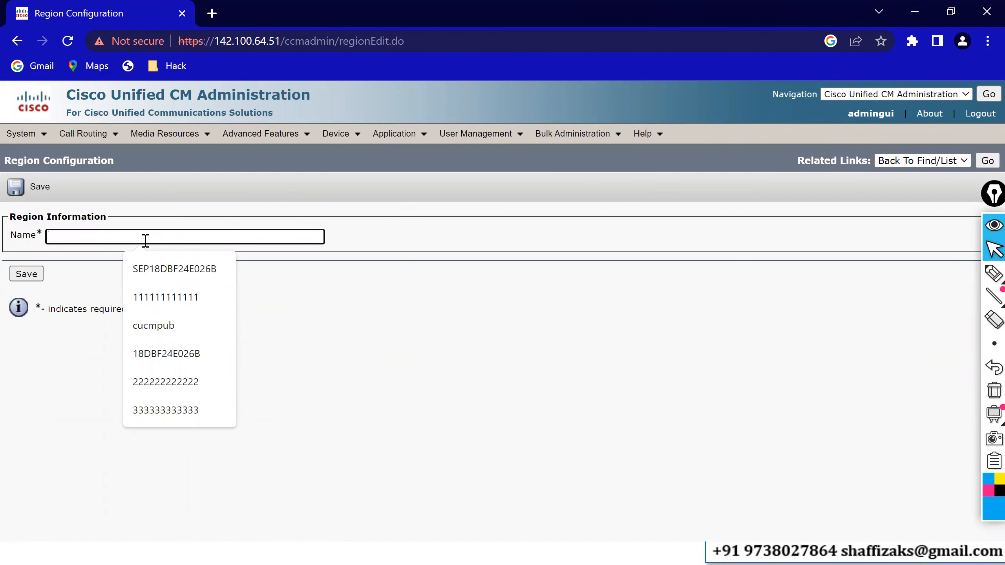
type("H")
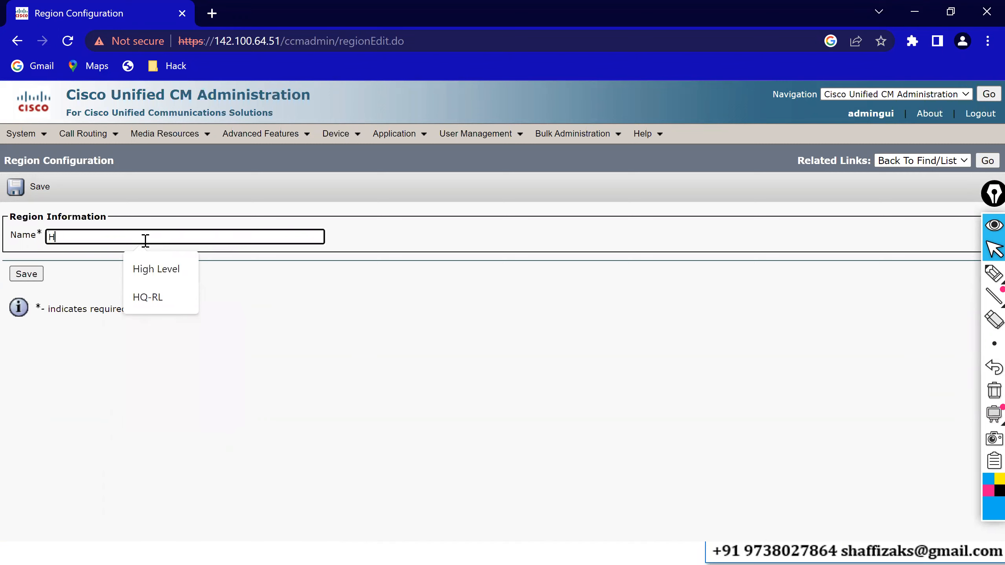
type("Q-")
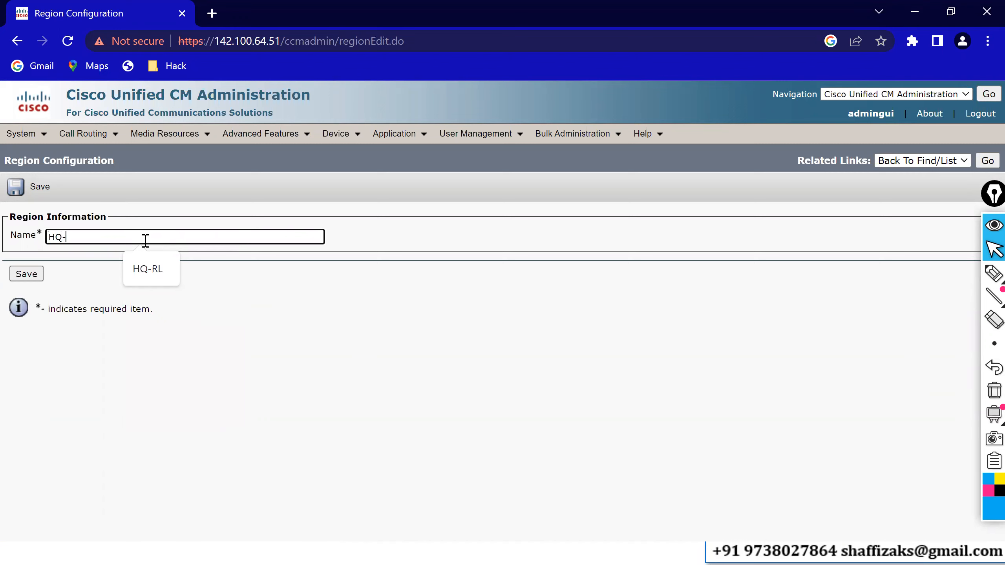
type("Regio")
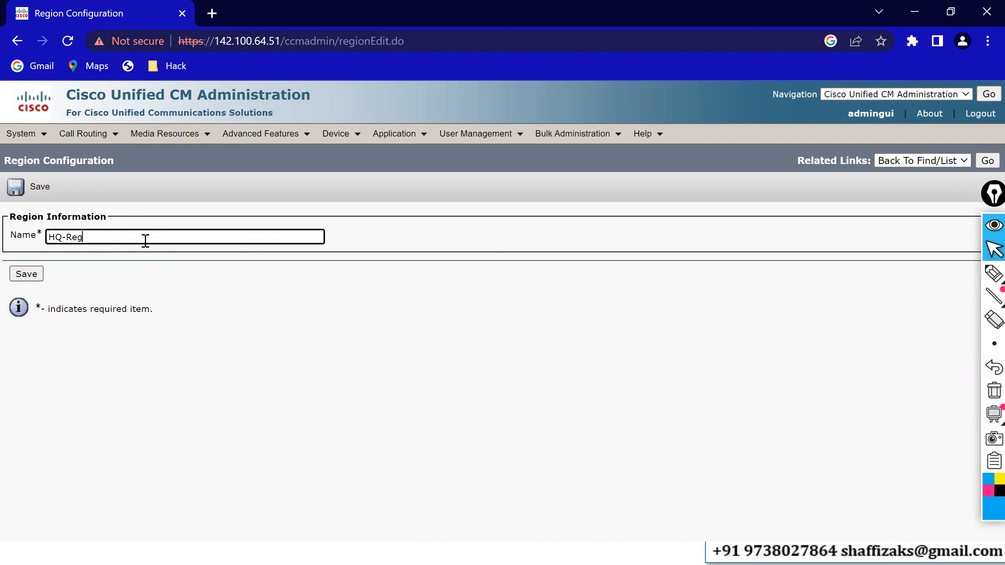
type("n")
left_click(24, 277)
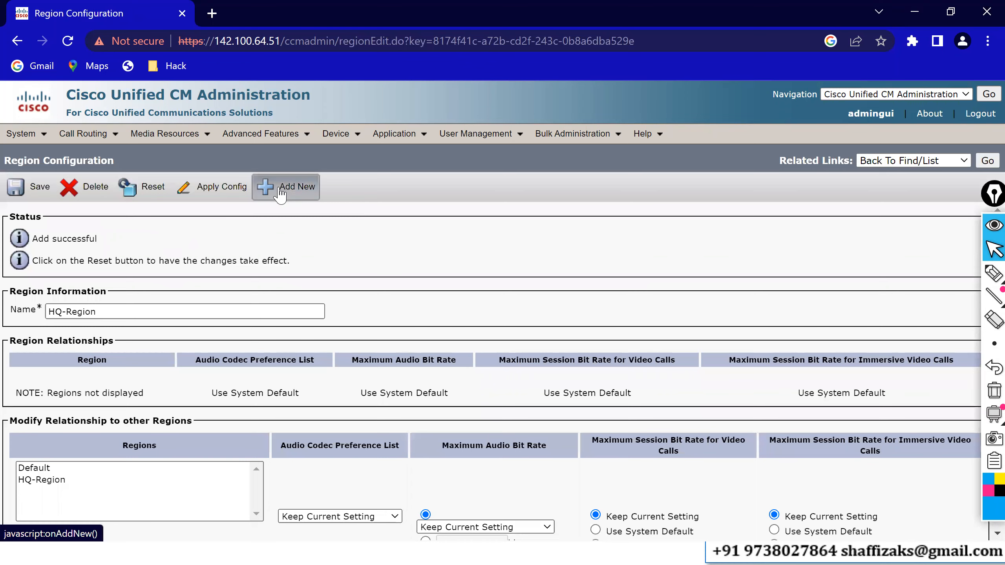
Add a second region named BO-Region and save it.
left_click(280, 193)
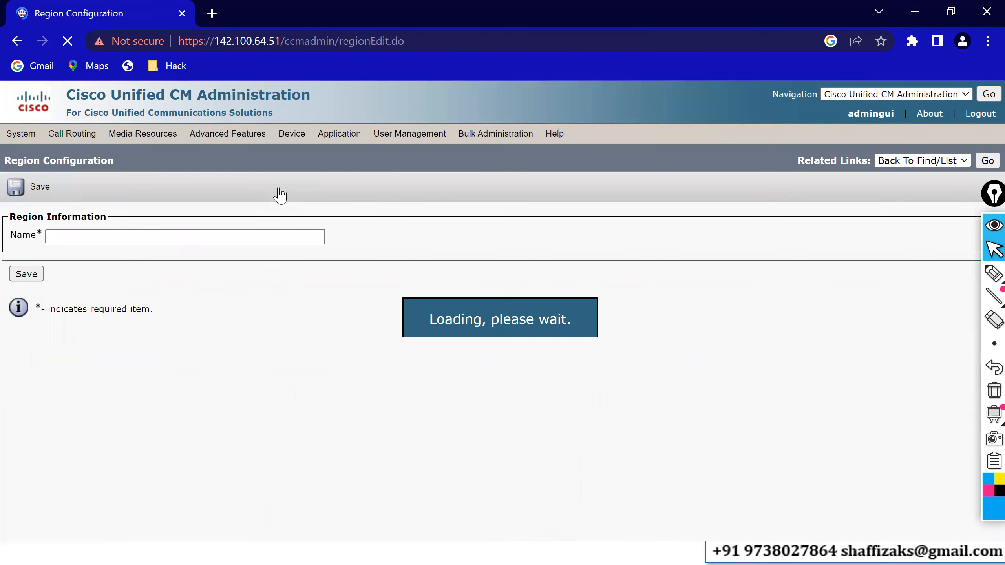
left_click(220, 234)
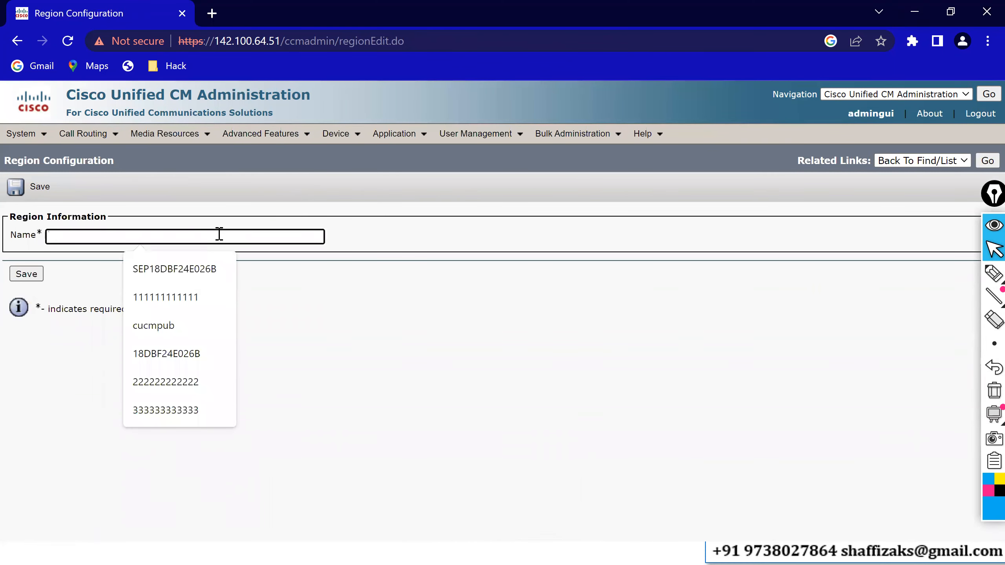
type("BO-Reg")
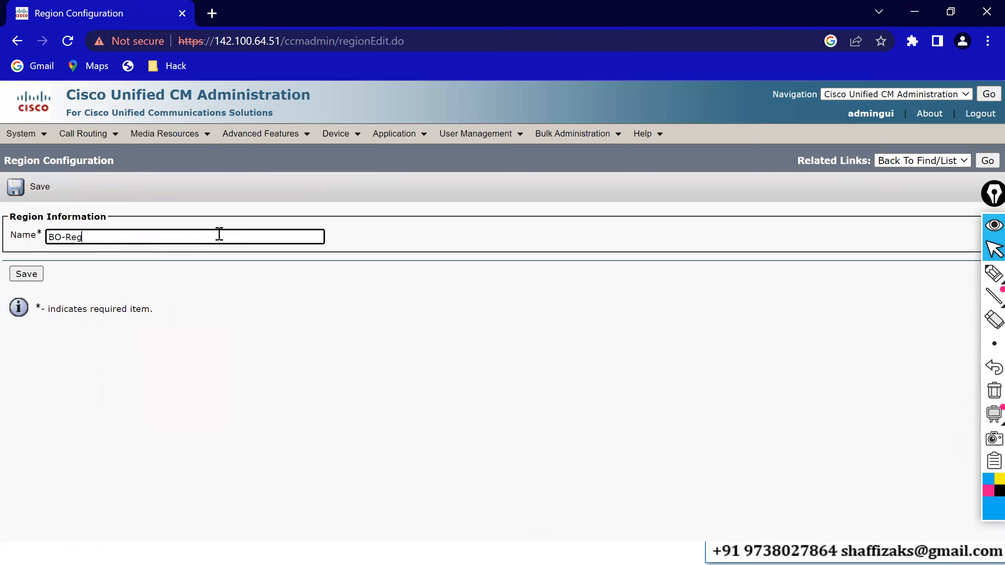
type("ion")
left_click(23, 275)
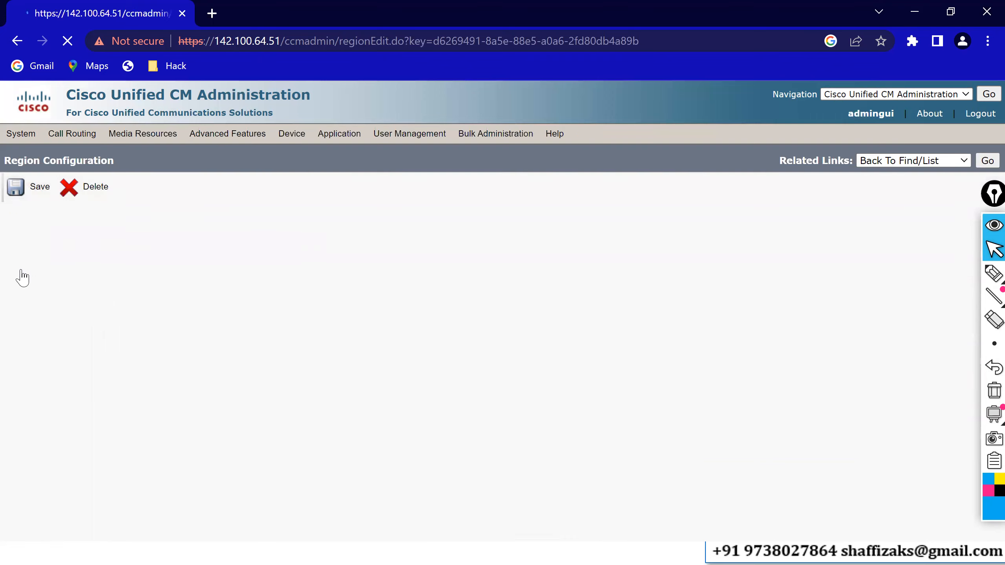
Open HQ-Region from the region list, set the maximum audio bit rate within HQ-Region to 64 kbps (G.722, G.711), and save.
left_click(987, 161)
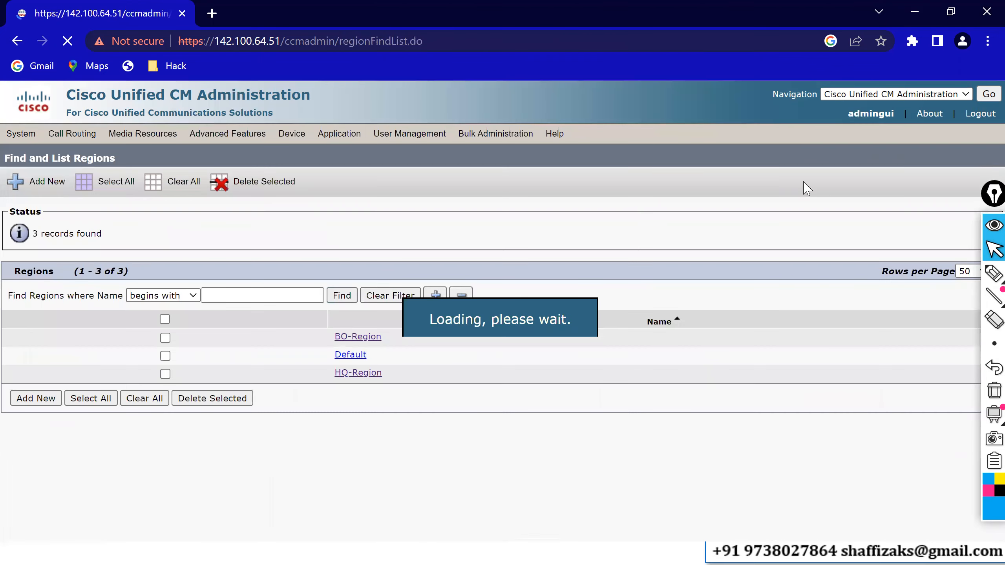
left_click(359, 372)
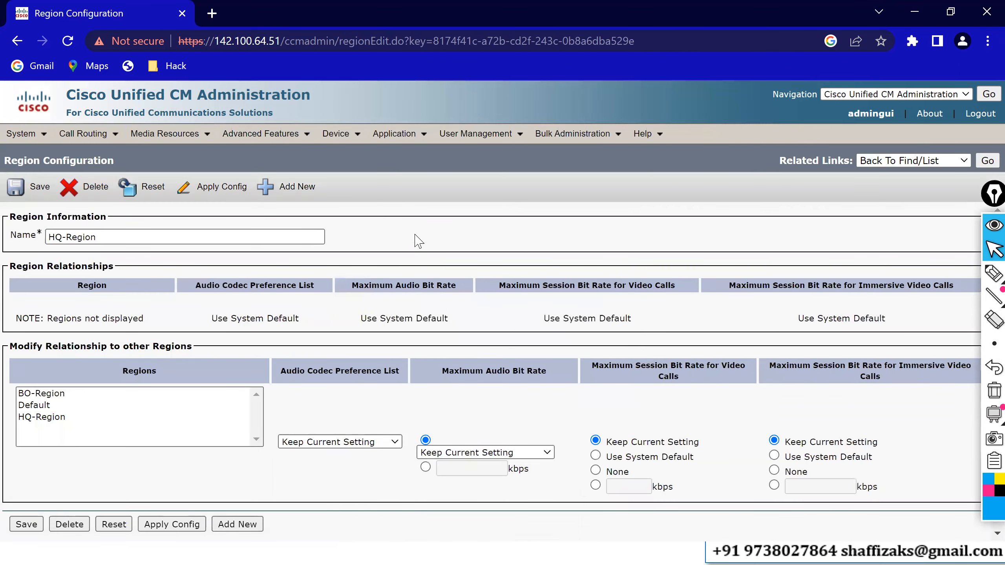
left_click(212, 235)
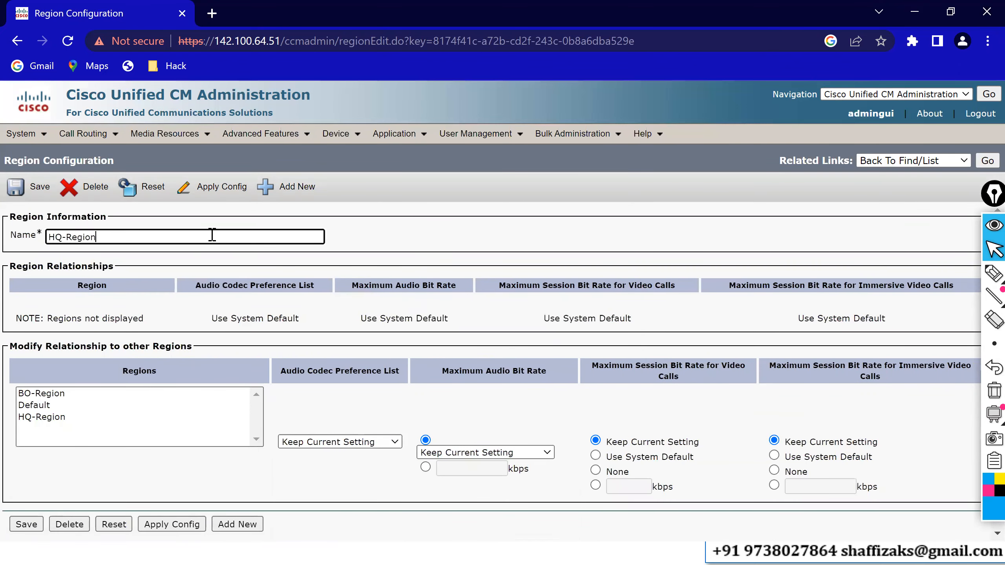
left_click(43, 420)
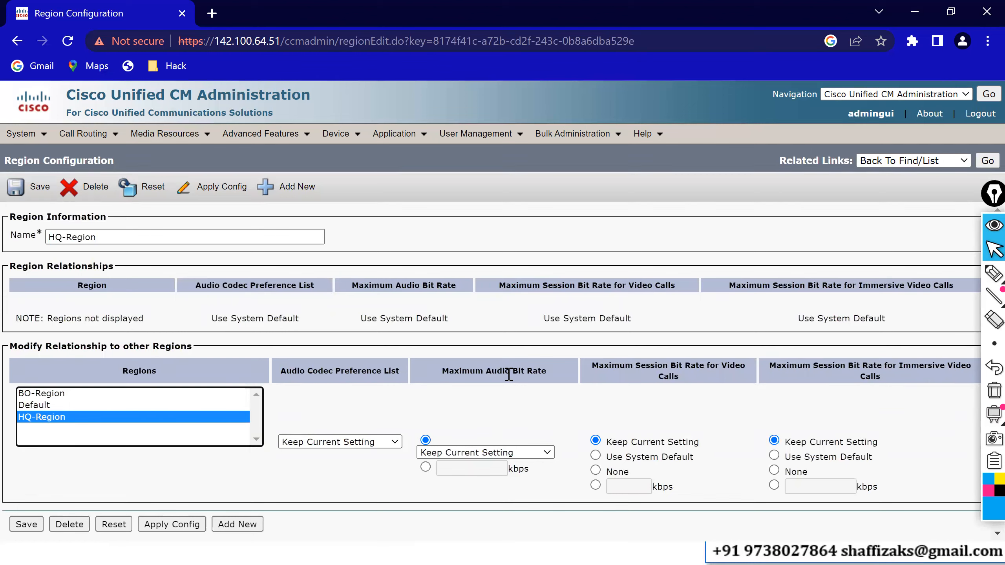
left_click(547, 454)
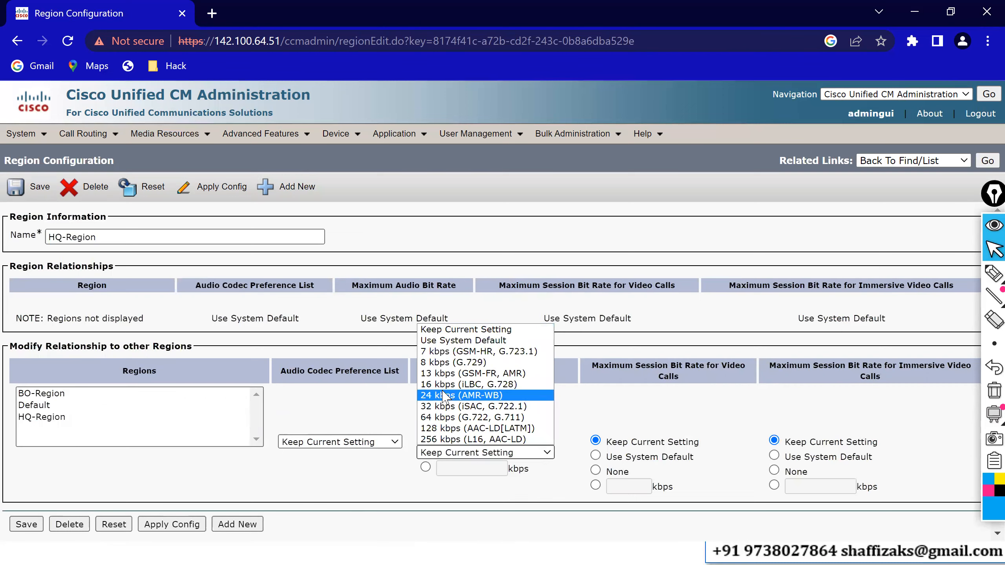
left_click(471, 417)
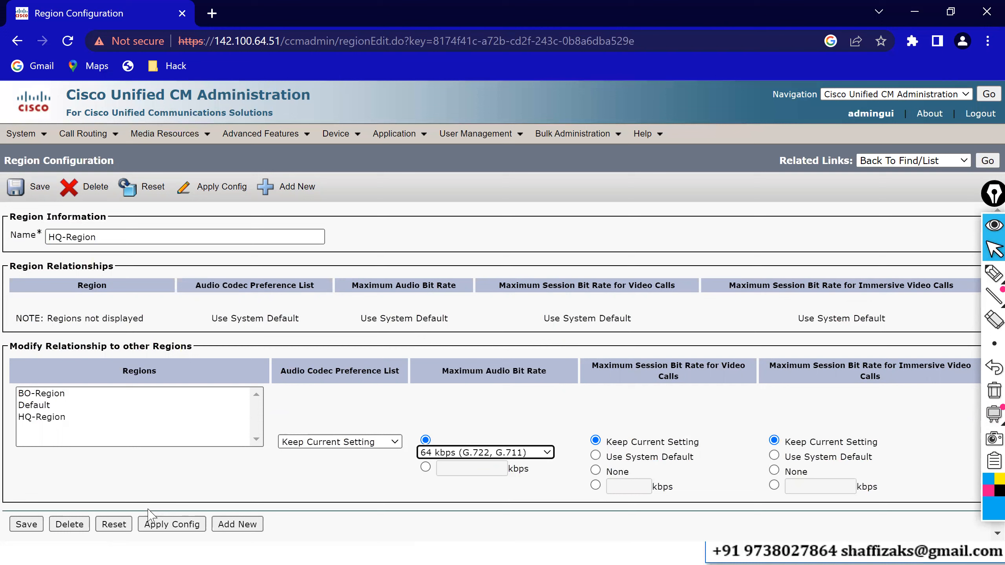
left_click(30, 525)
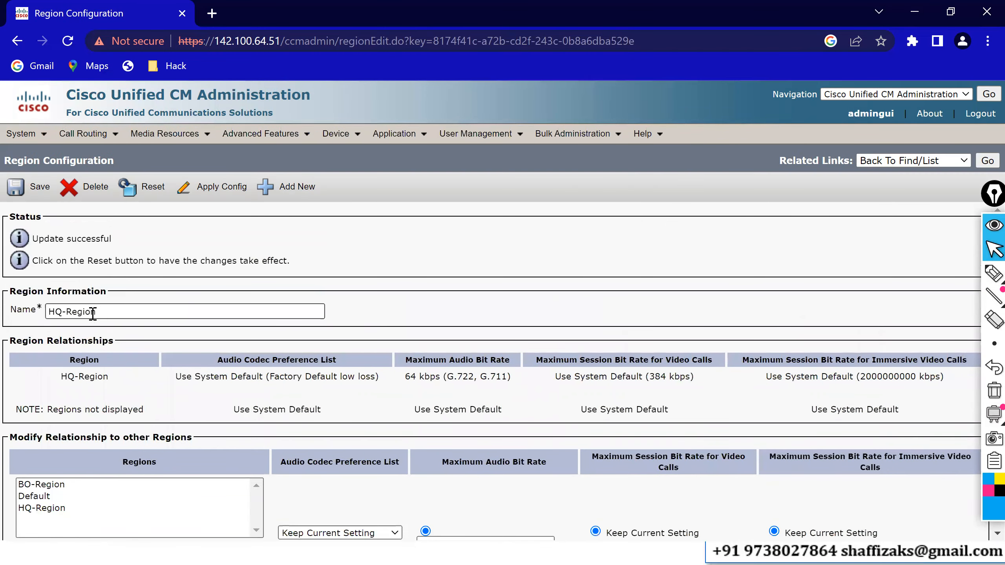
Set HQ-Region's maximum audio bit rate towards BO-Region to 8 kbps (G.729) and save.
left_click_drag(94, 311, 56, 311)
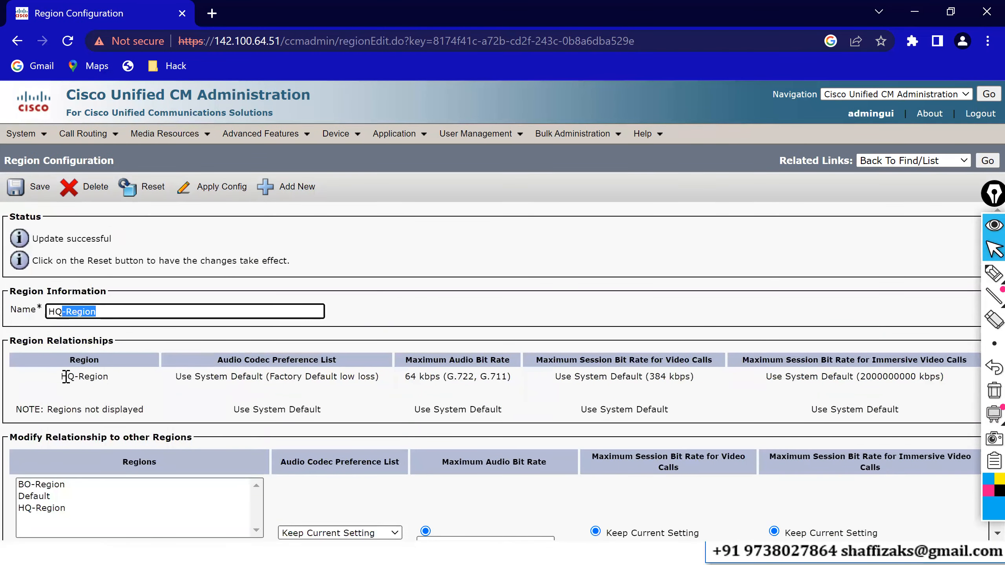
left_click_drag(66, 377, 112, 379)
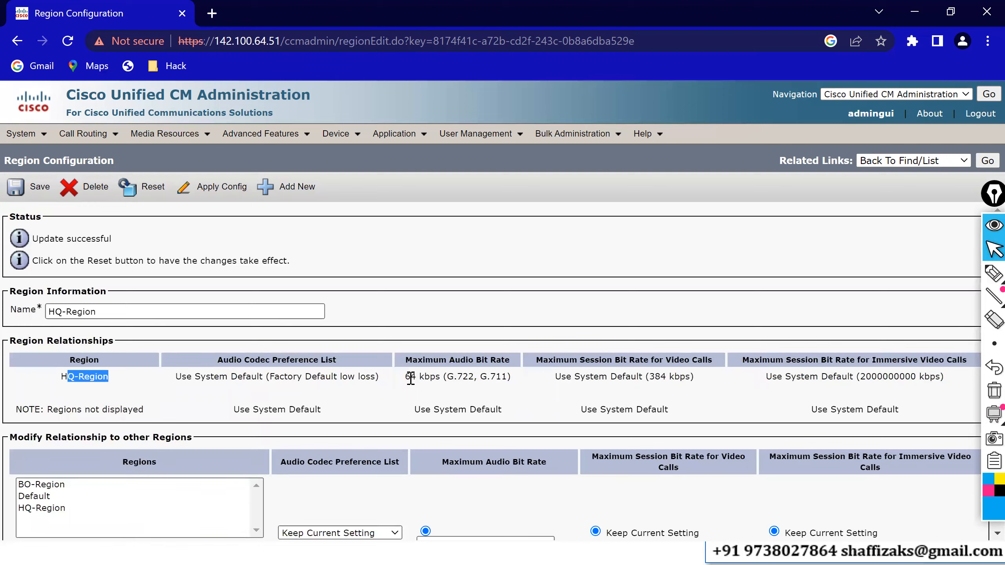
left_click_drag(405, 377, 439, 377)
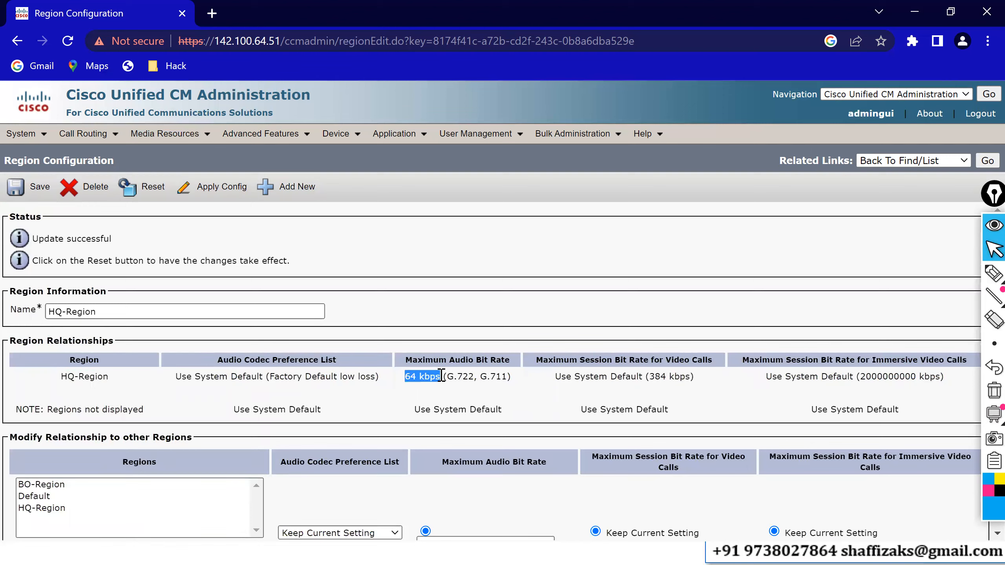
left_click(392, 293)
scroll(388, 293, "down", 2)
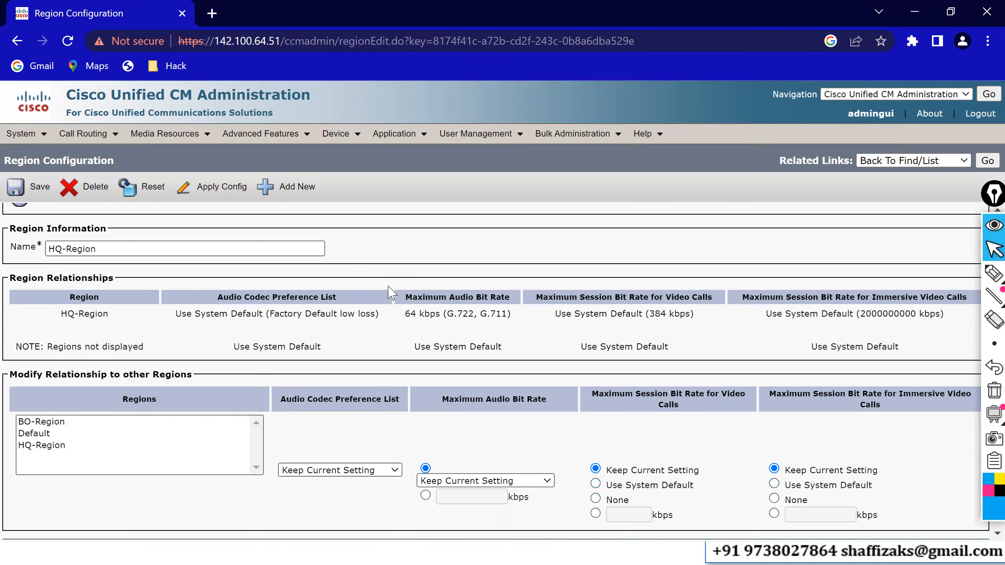
left_click(42, 423)
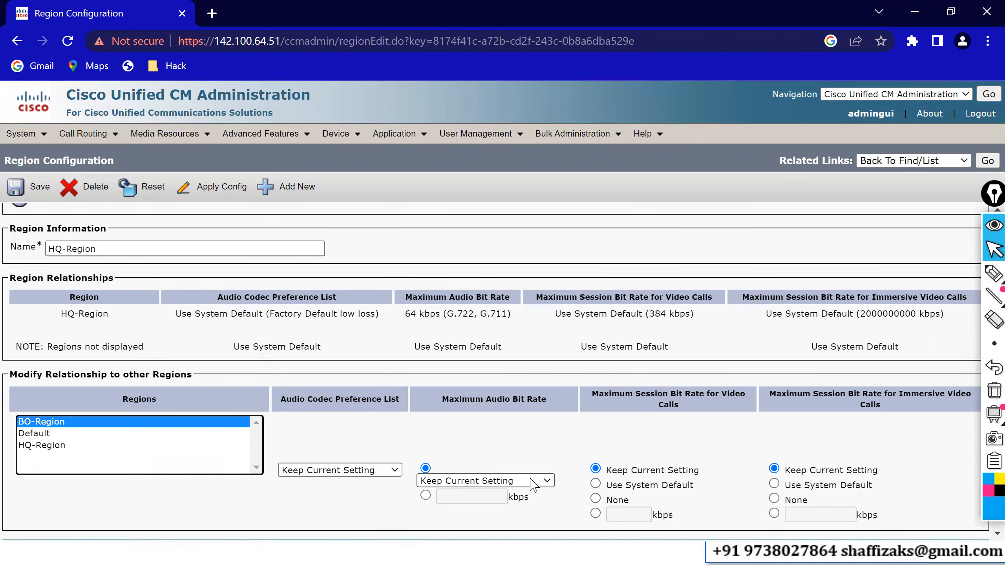
left_click(500, 480)
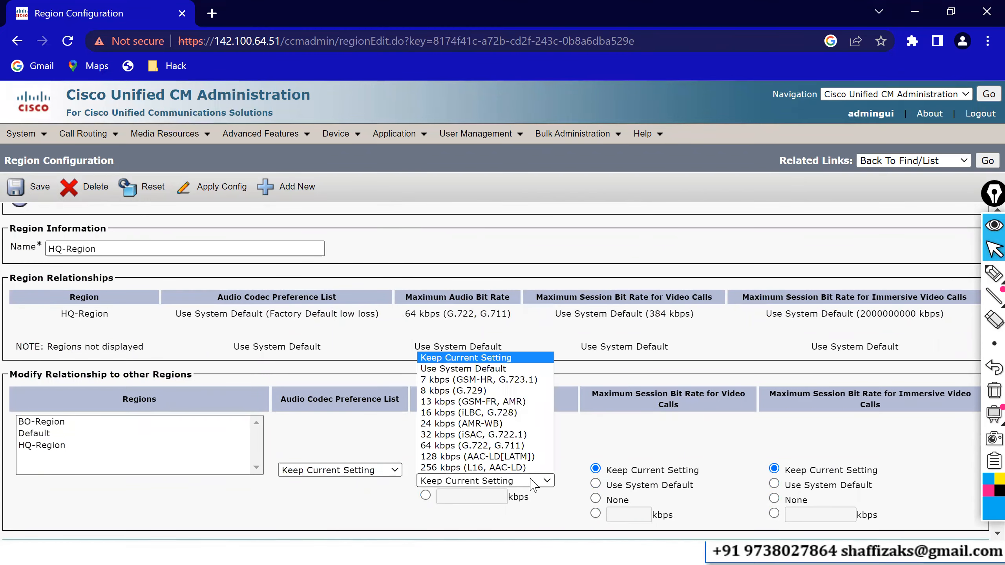
left_click(455, 397)
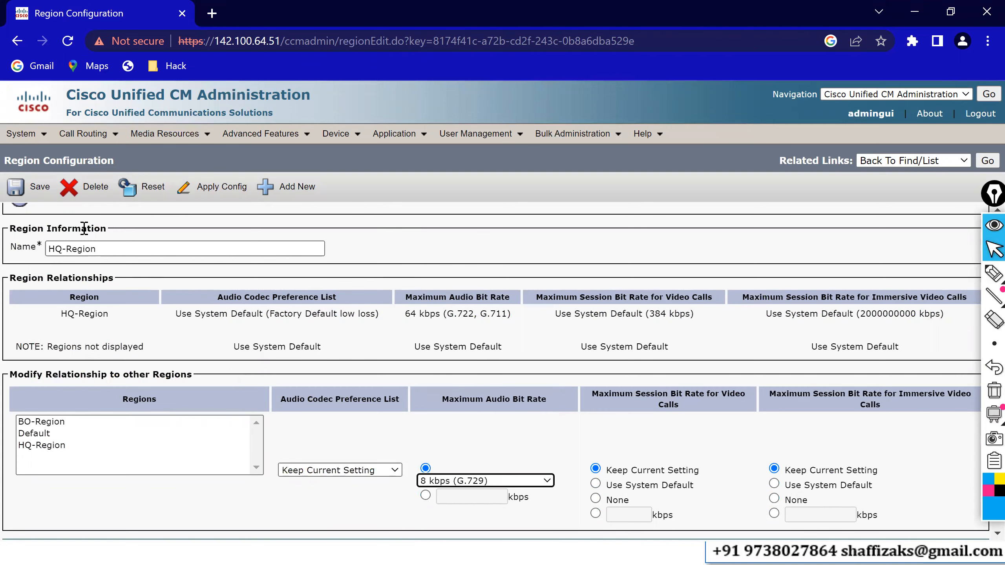
left_click(20, 197)
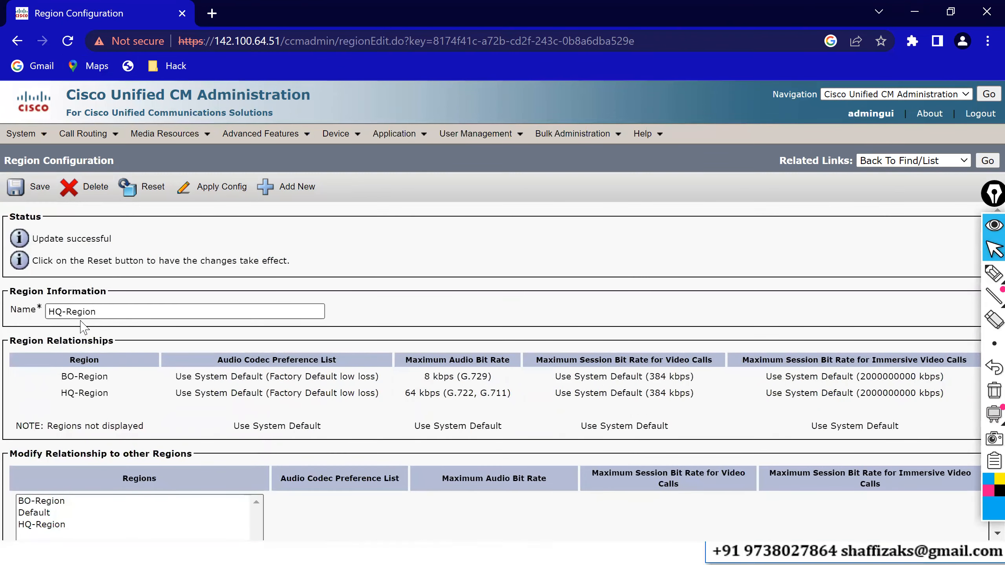
Review the region names and maximum audio bit rates in HQ-Region's region relationships table.
left_click_drag(102, 310, 46, 313)
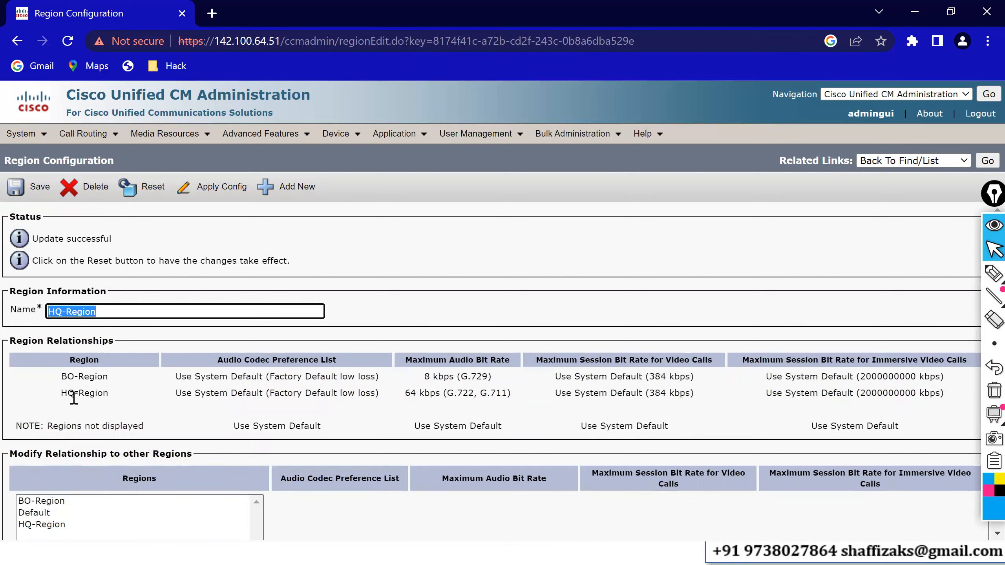
left_click(122, 394)
double_click(123, 394)
left_click_drag(410, 392, 446, 401)
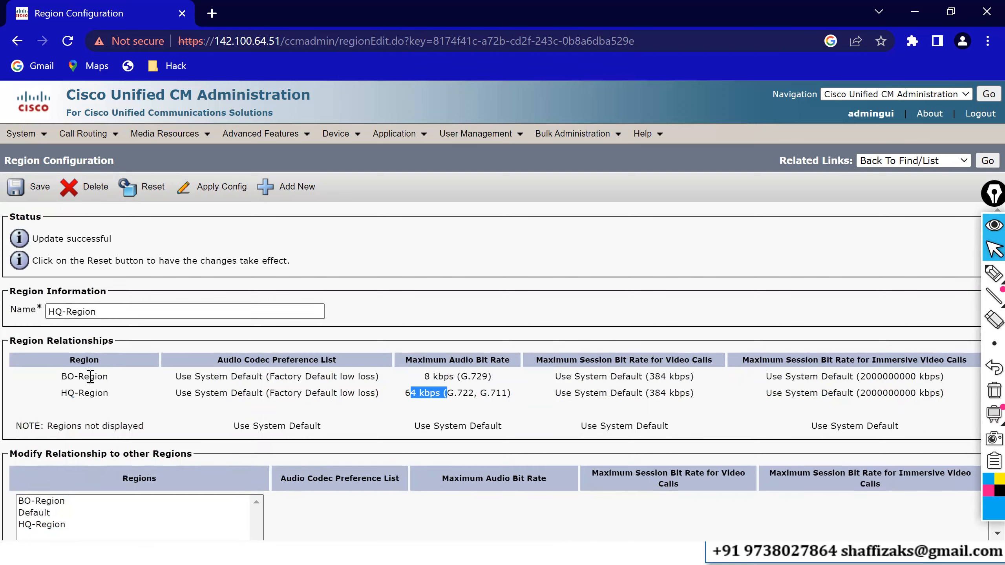
left_click_drag(89, 376, 142, 385)
left_click_drag(430, 376, 476, 377)
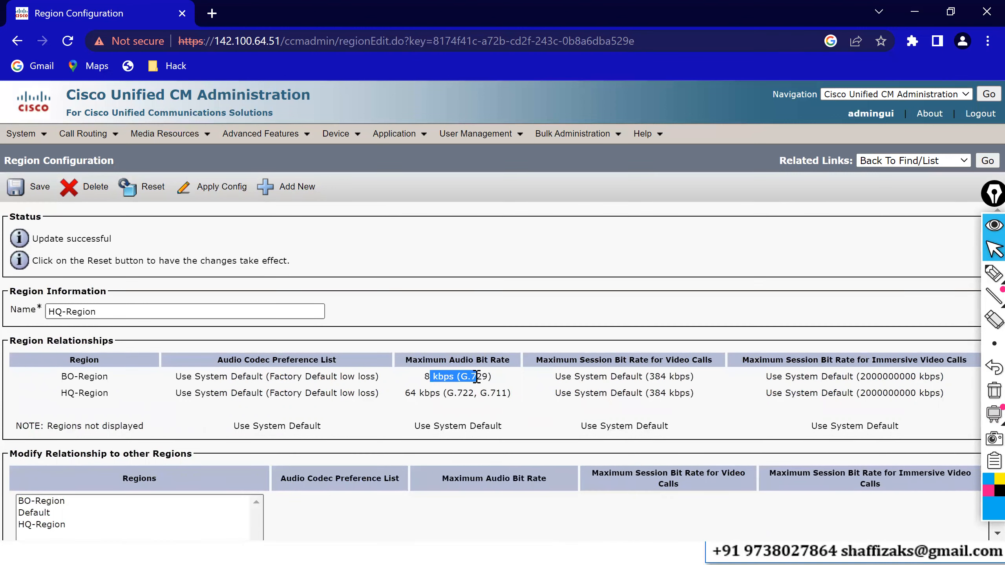
Open BO-Region from the region list, set the maximum audio bit rate within BO-Region to 64 kbps (G.722, G.711), and save.
left_click(987, 160)
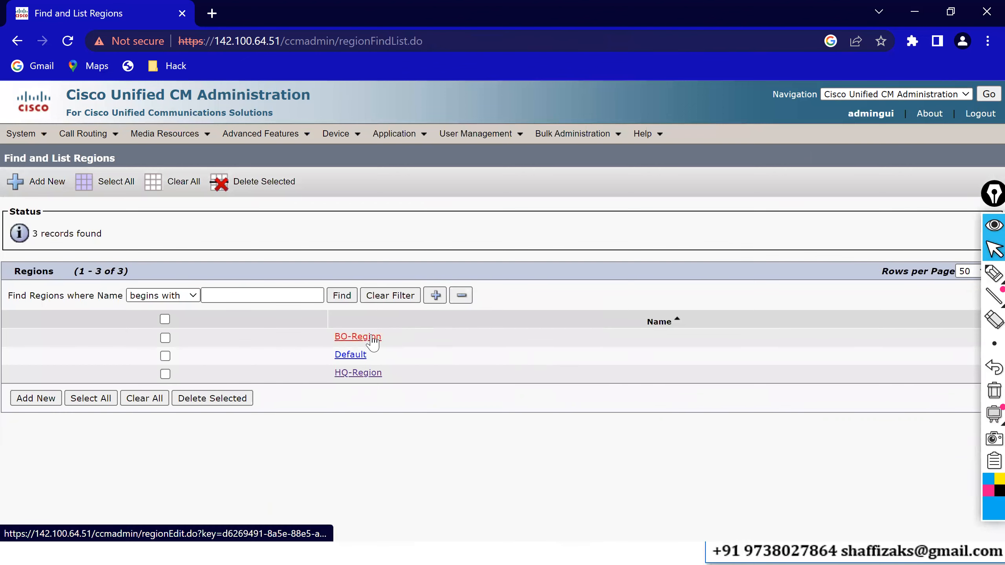
left_click(357, 337)
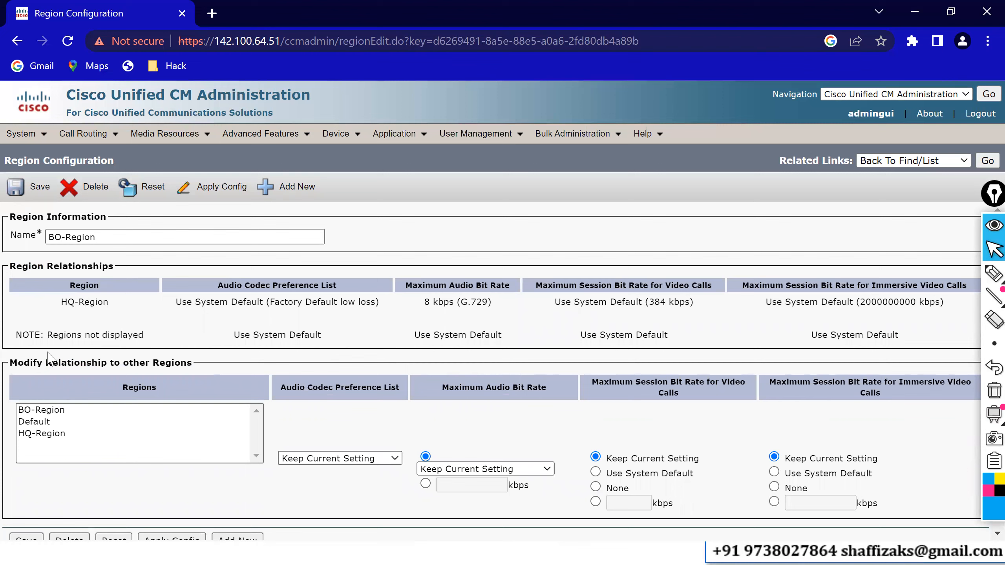
left_click(46, 412)
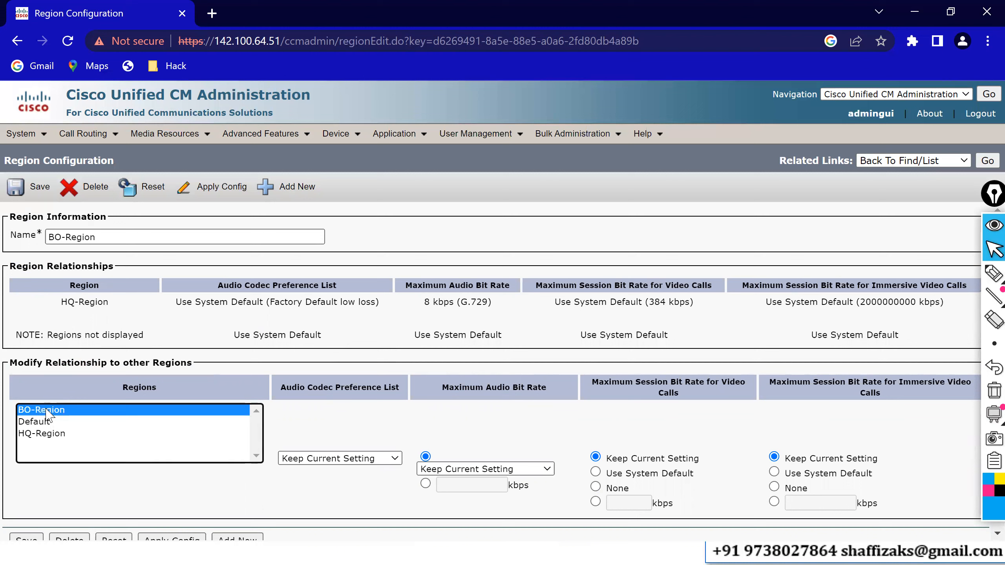
left_click(464, 470)
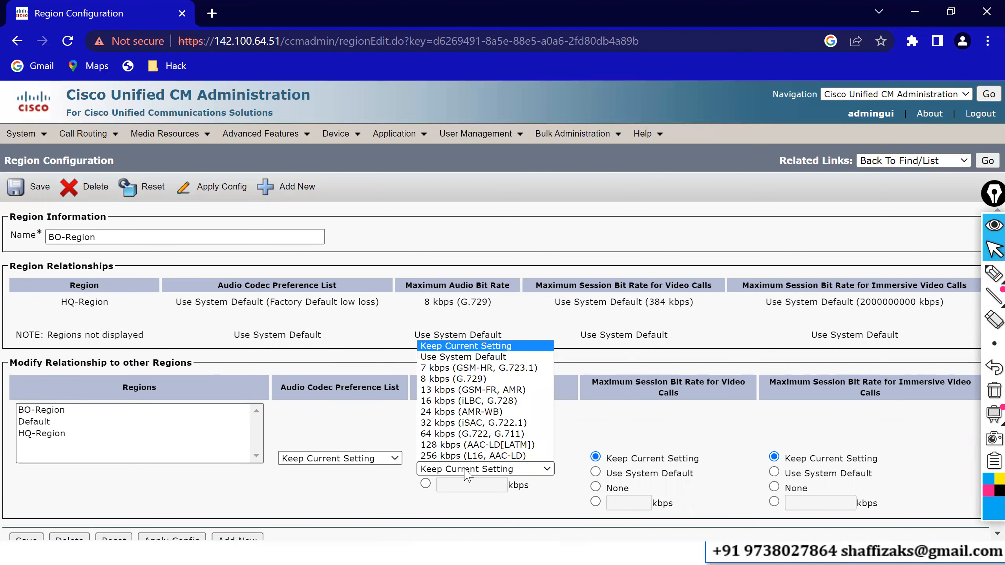
left_click(451, 434)
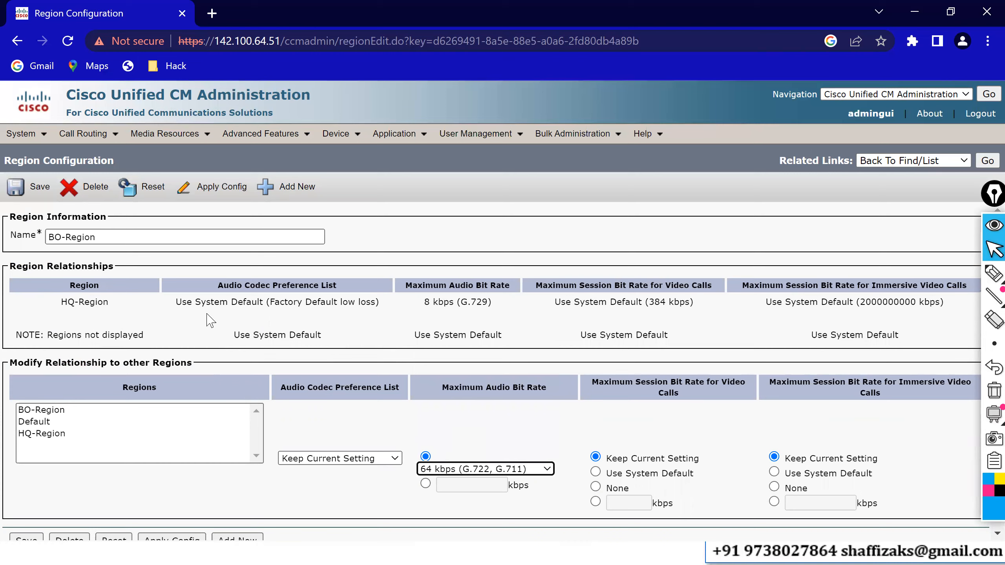
left_click(29, 189)
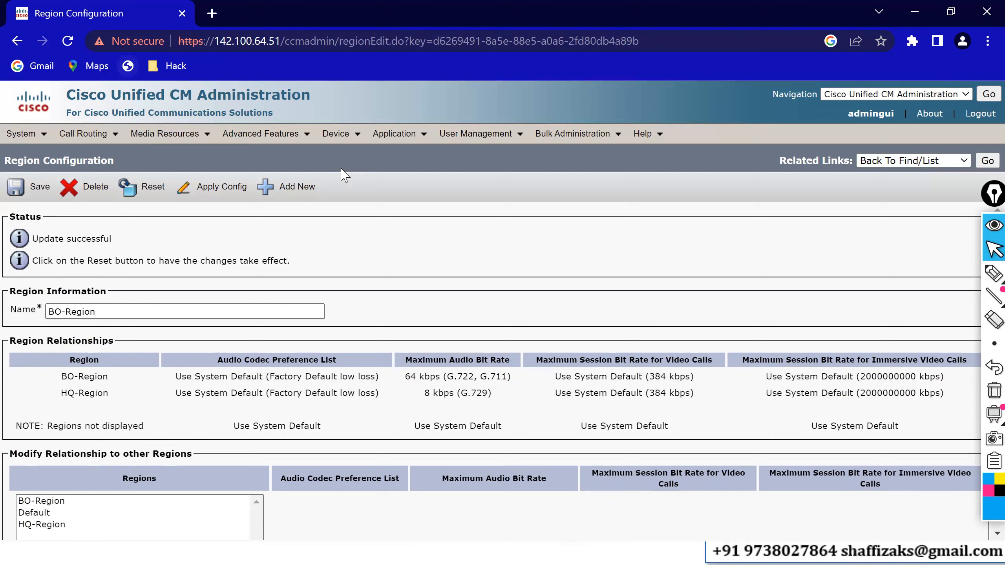
Open the Find and List Phones page.
left_click(337, 134)
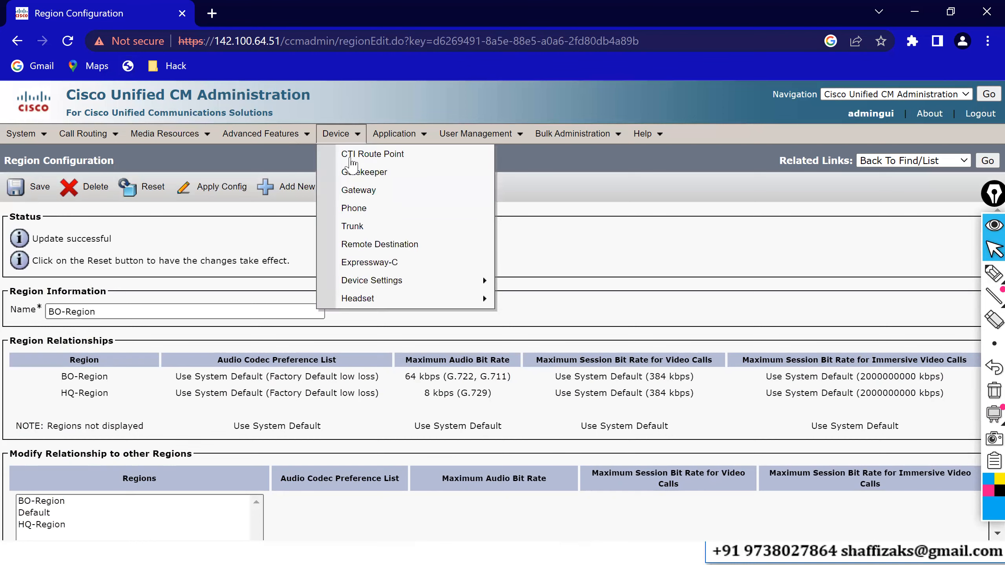
left_click(359, 210)
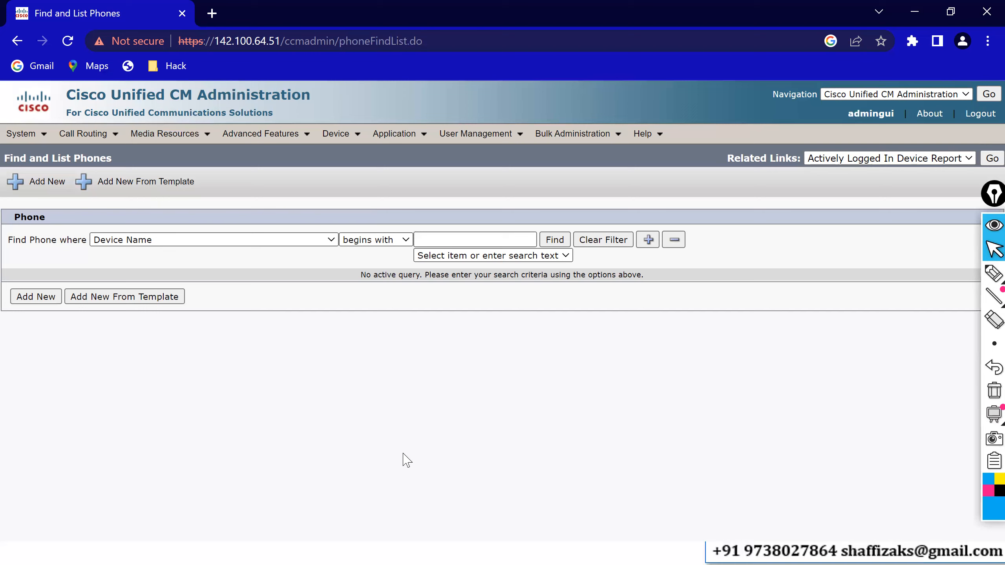
Switch to the slide presentation and advance it to the next bullet point.
key("alt+Tab")
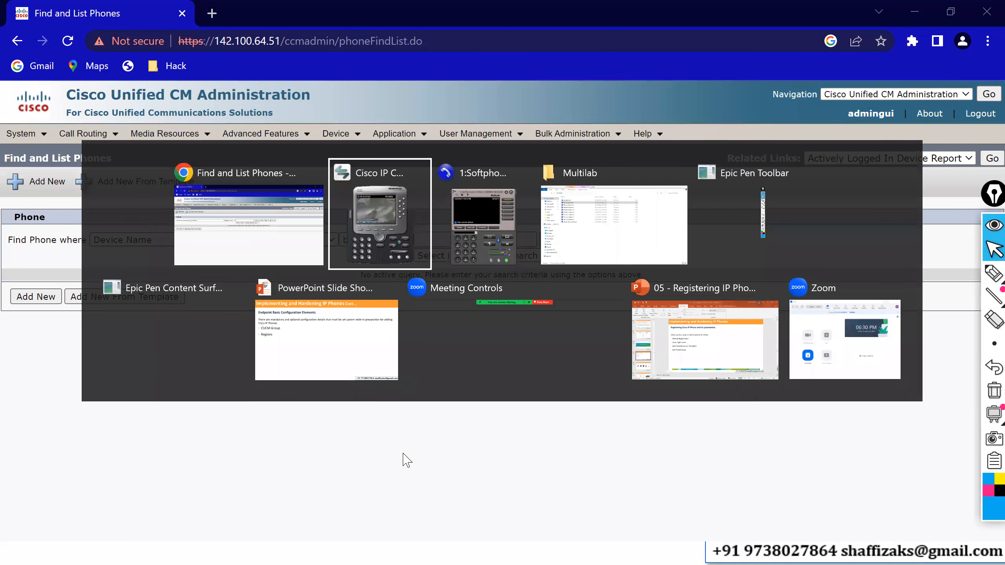
key("alt+Down")
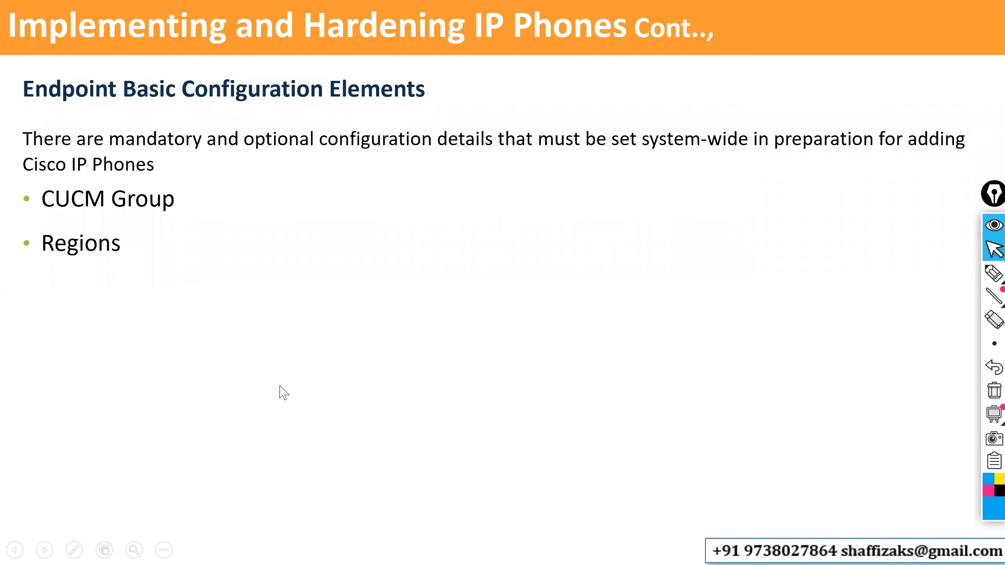
left_click(280, 386)
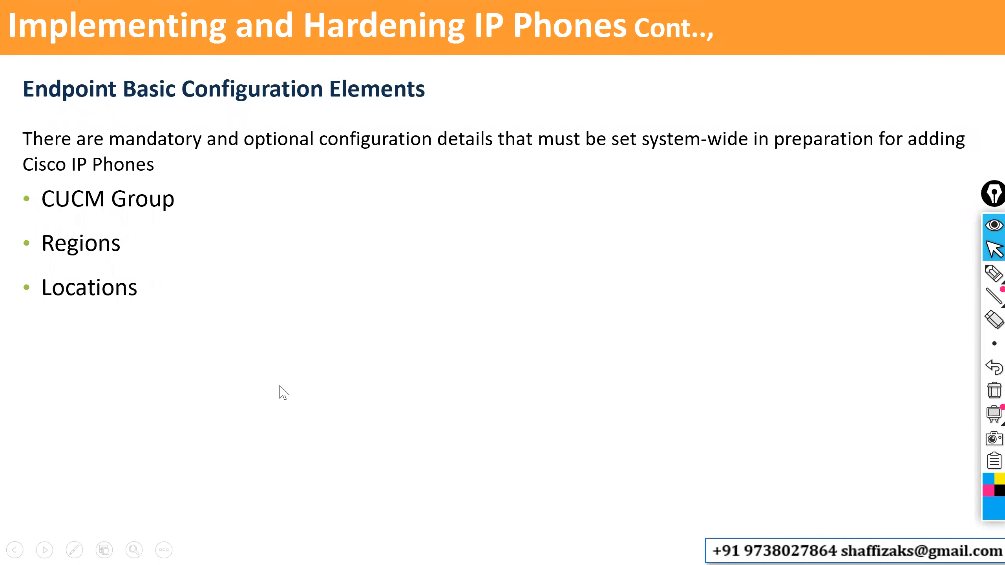
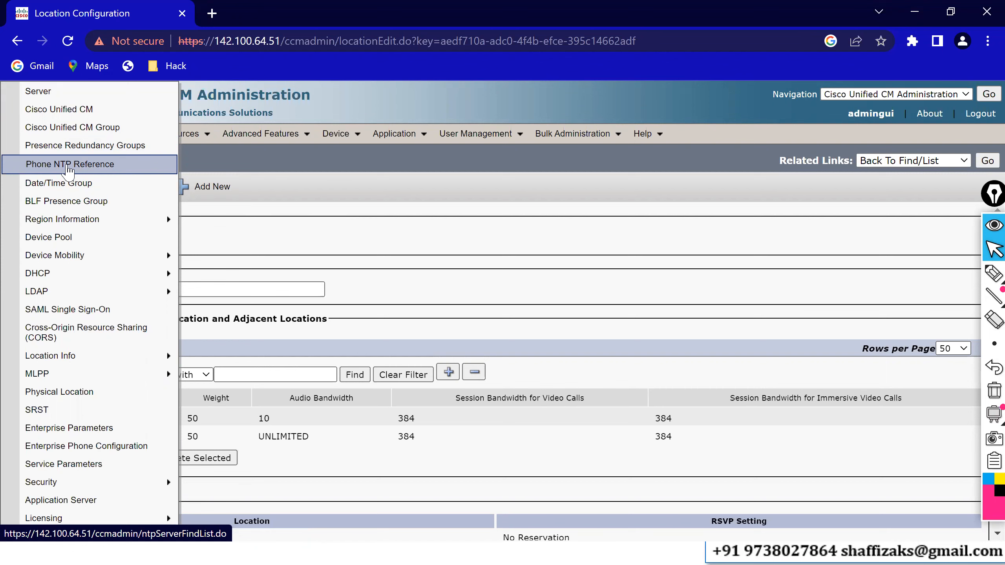
Add a Phone NTP Reference with IP address and description 142.100.64.1 in Unicast mode, and save it.
left_click(68, 165)
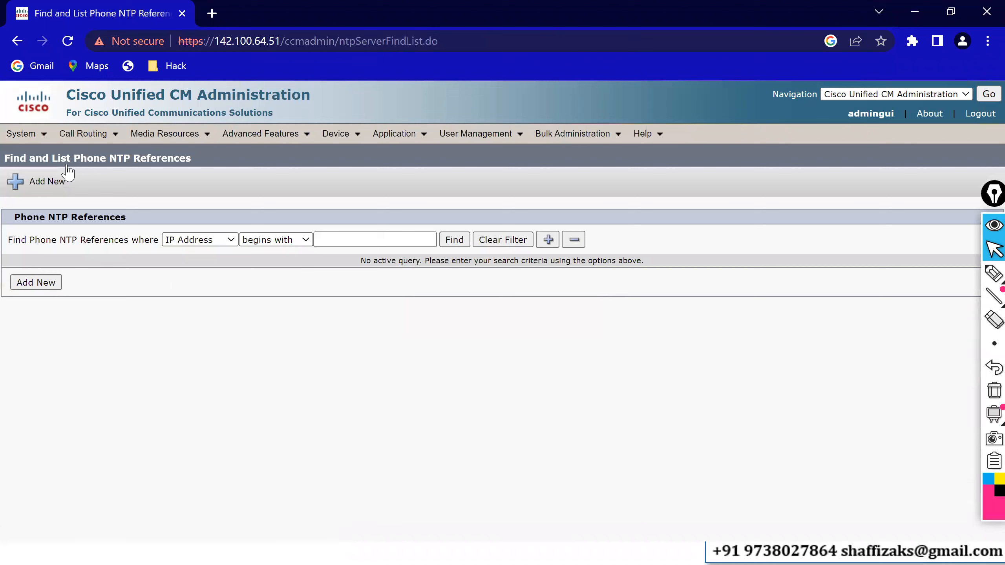
left_click(455, 241)
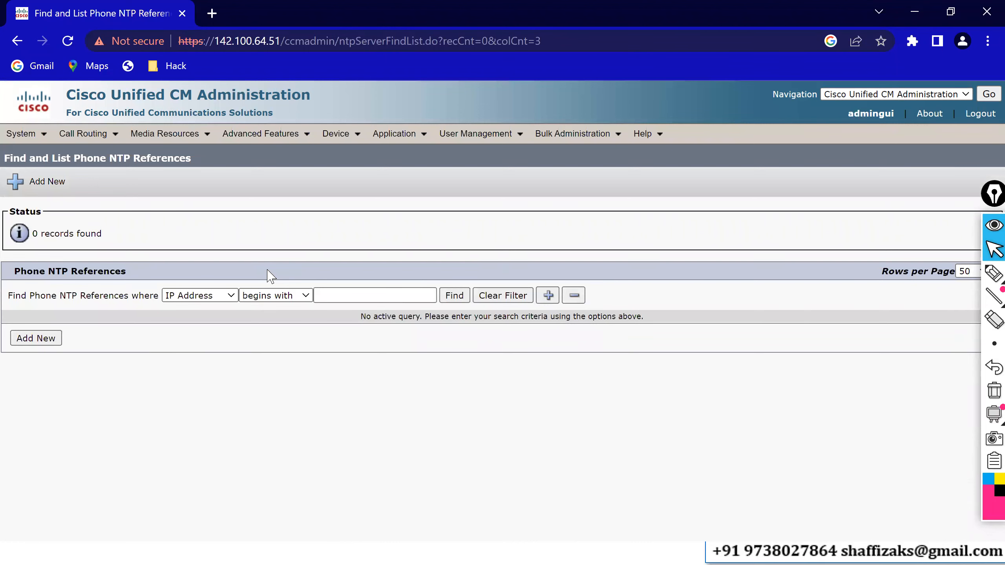
left_click(34, 341)
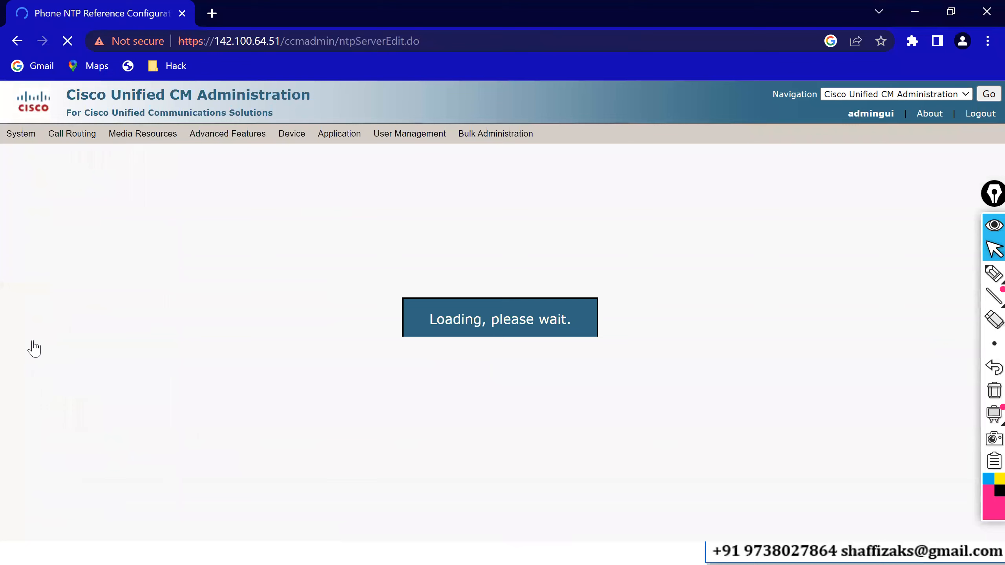
left_click(118, 290)
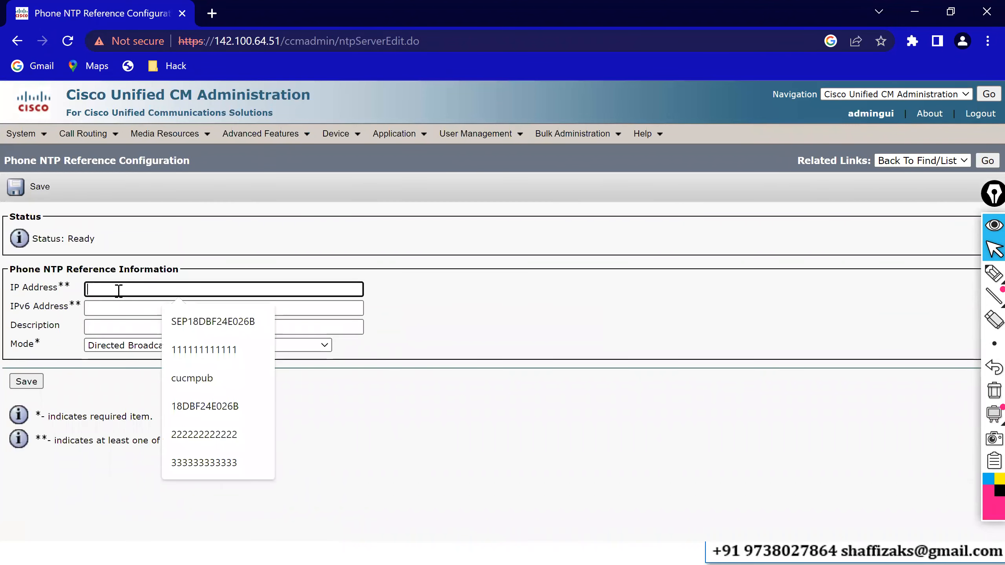
type("142.10")
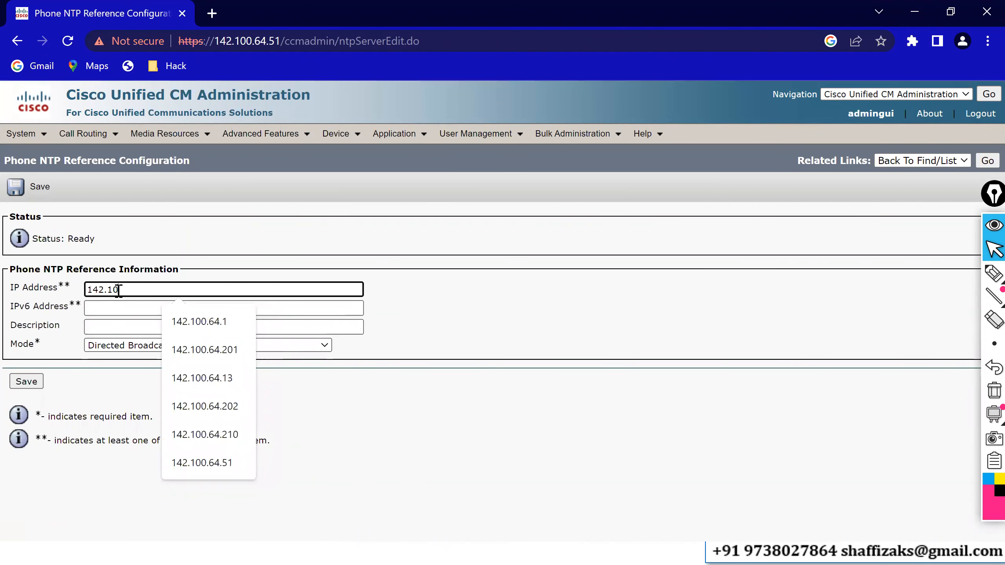
type("0.64.1")
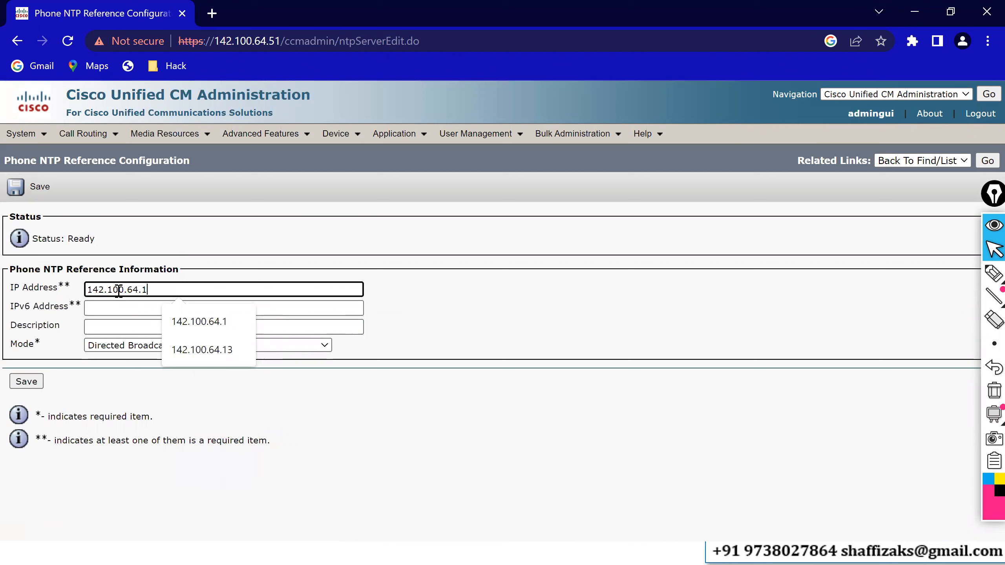
left_click(97, 323)
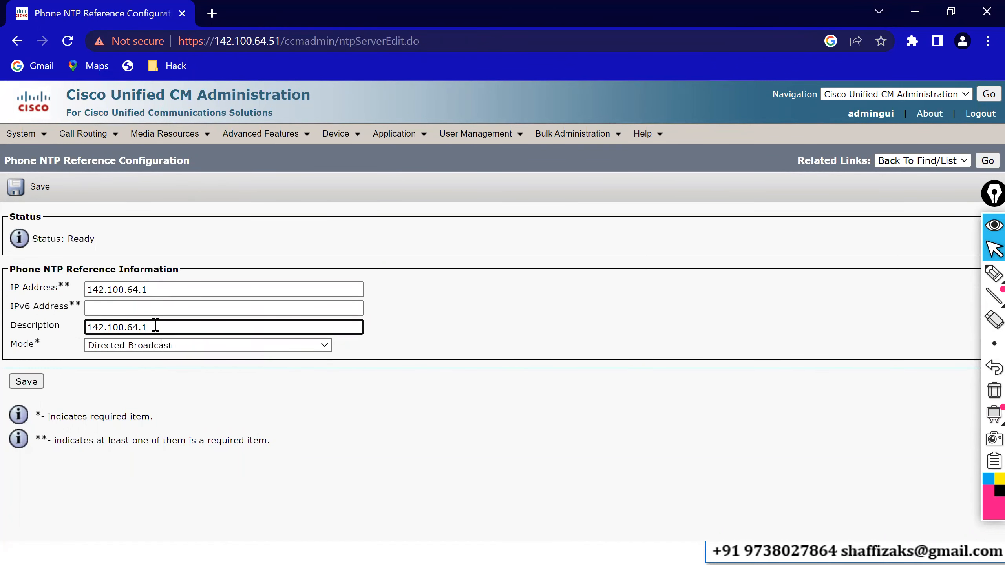
left_click(137, 346)
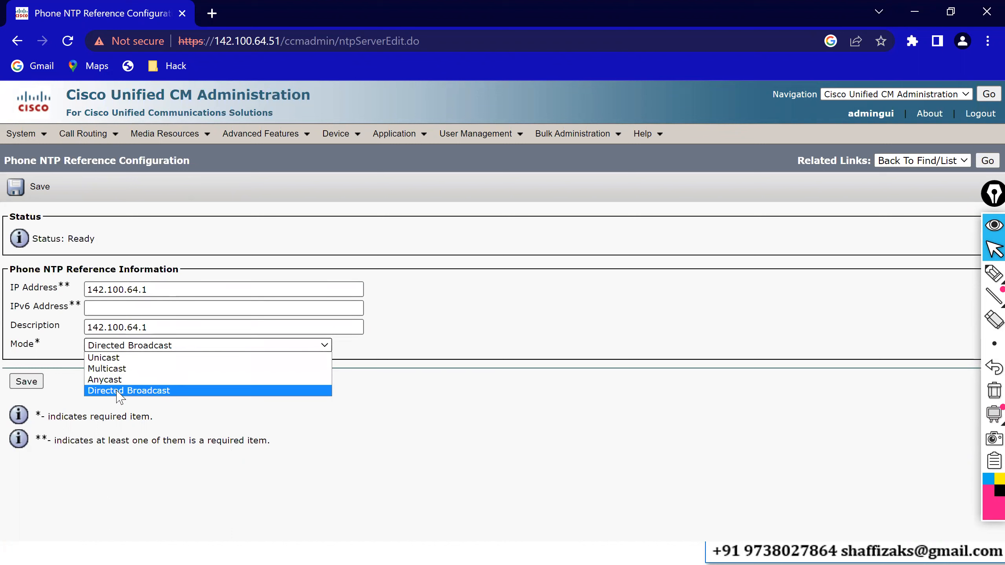
left_click(112, 361)
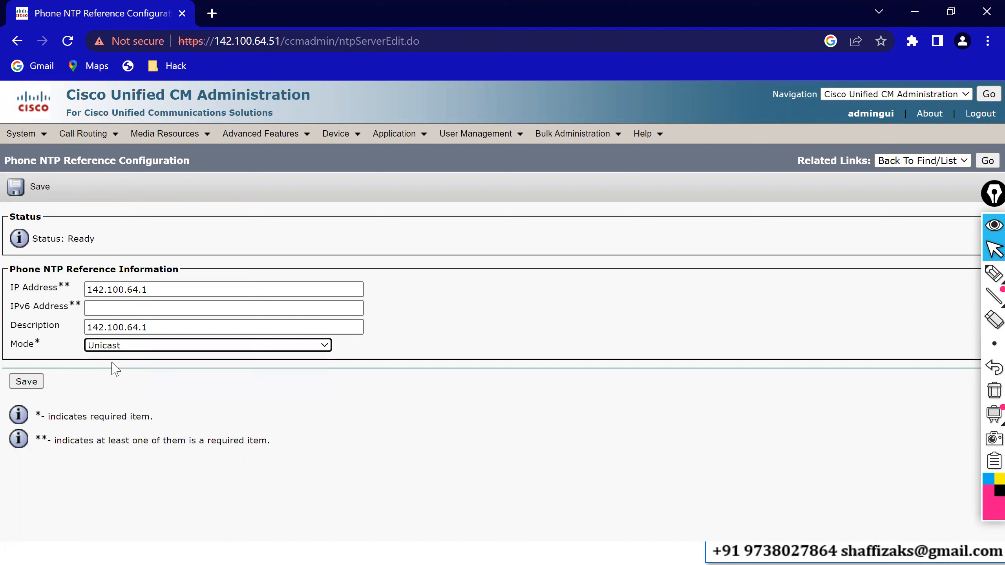
left_click(26, 382)
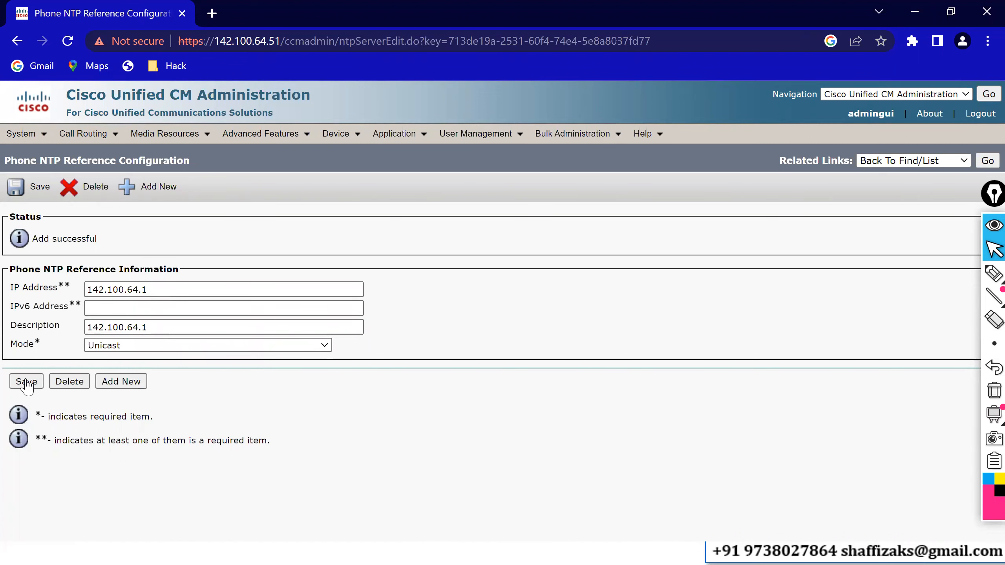
Create a new Date/Time Group named HQ-IN-DTG with time zone (GMT+5:30) Asia/Kolkata.
left_click(981, 165)
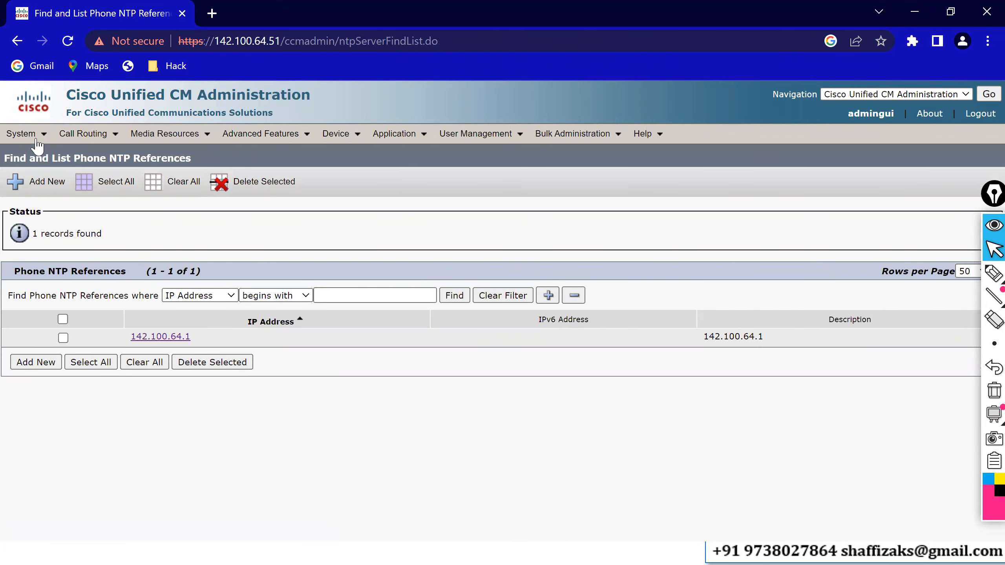
mouse_move(35, 139)
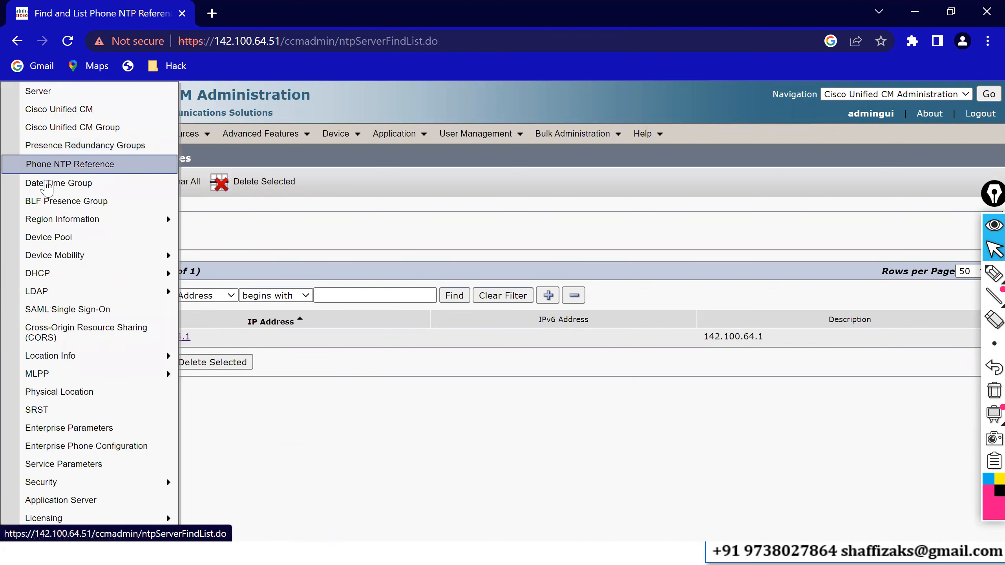
left_click(47, 182)
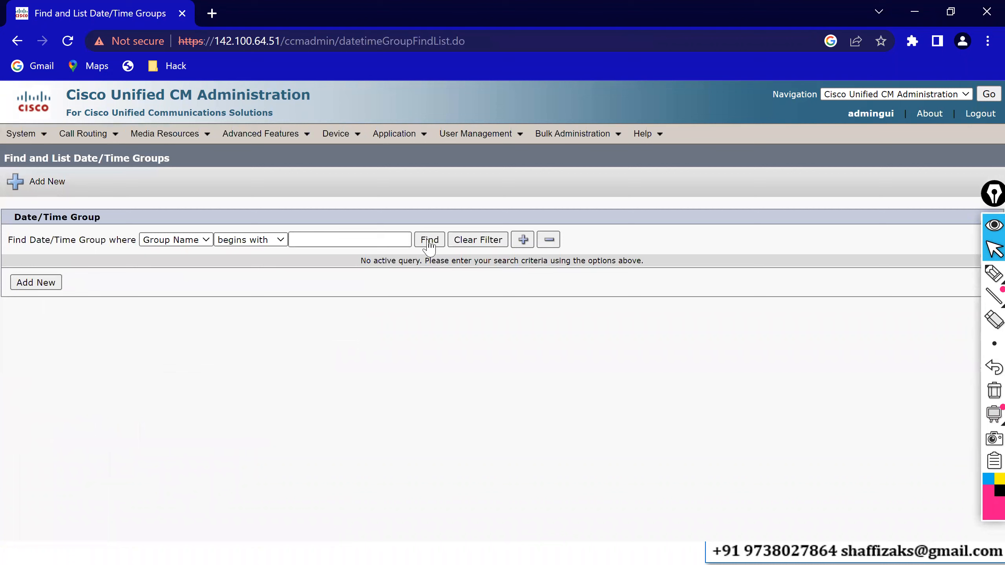
left_click(430, 239)
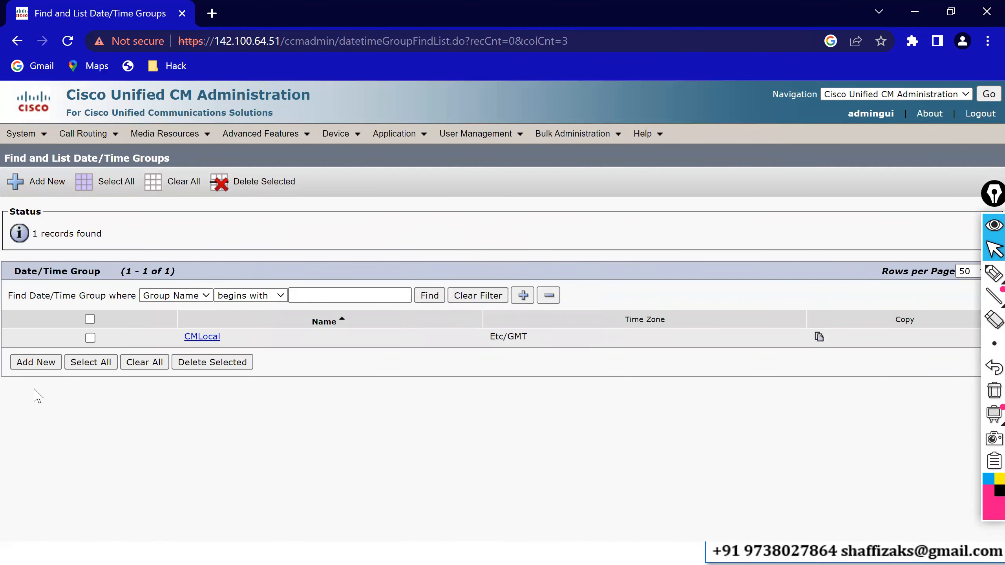
left_click(36, 367)
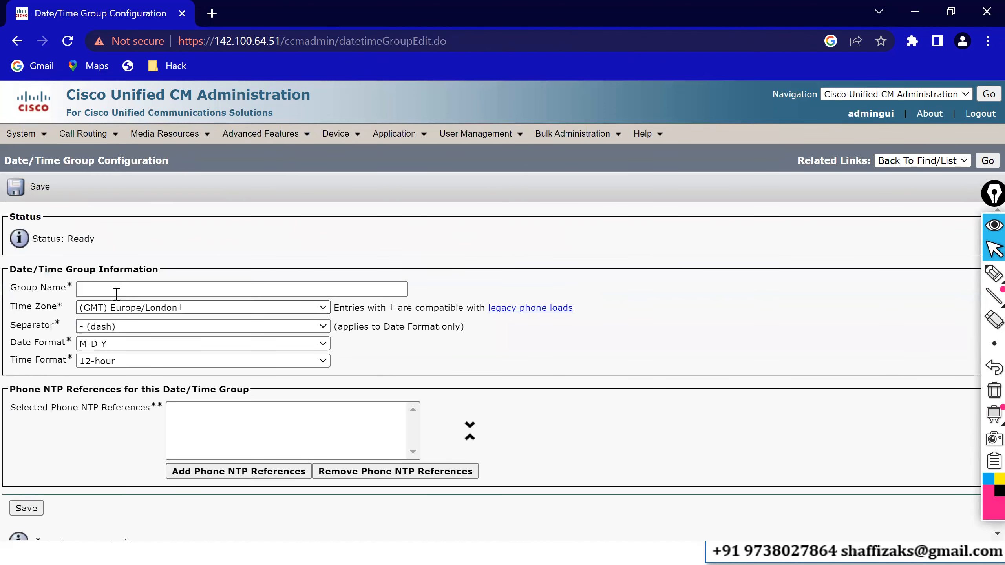
left_click(124, 289)
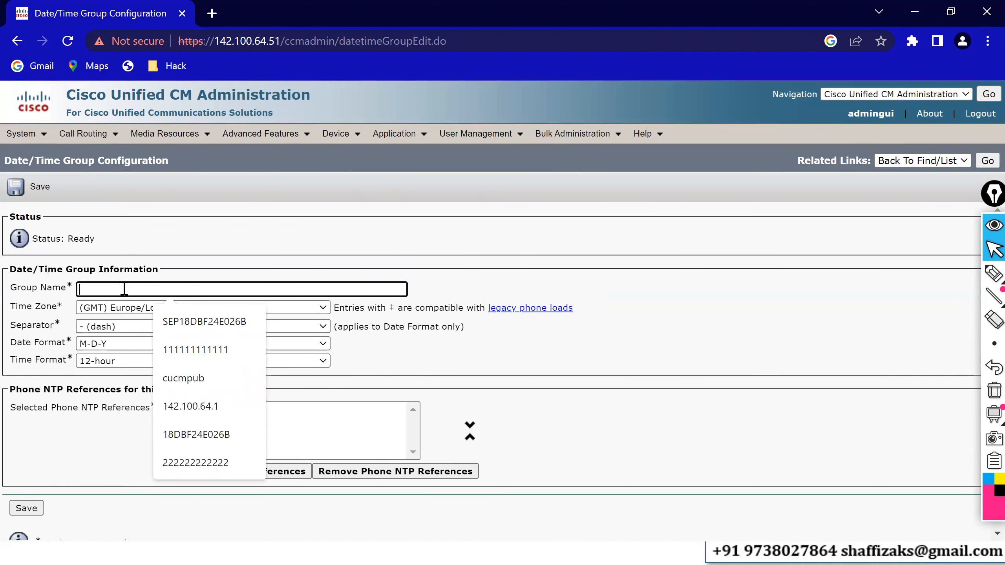
type("HQ")
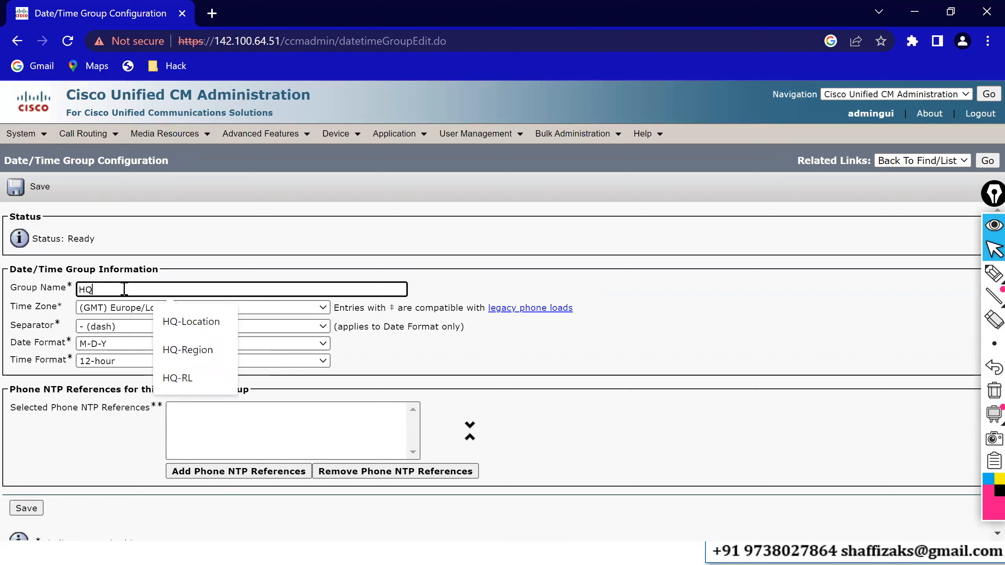
type("-IN")
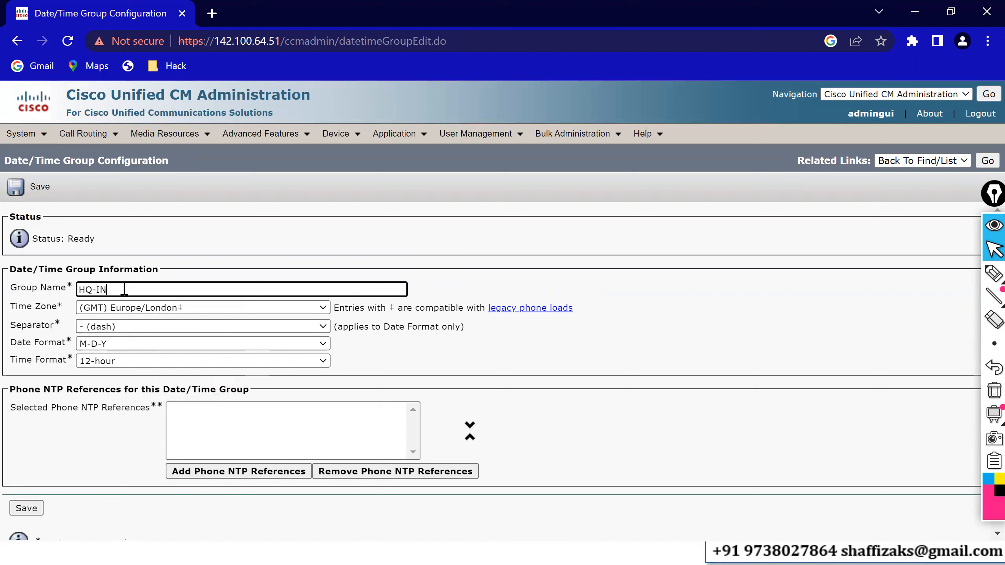
type("-DTG")
left_click(161, 312)
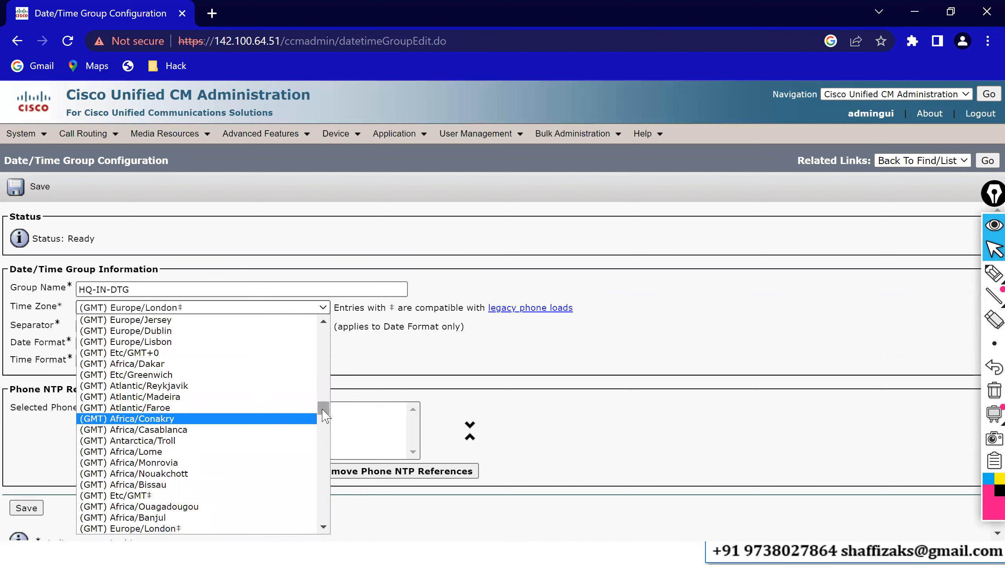
left_click_drag(323, 408, 324, 480)
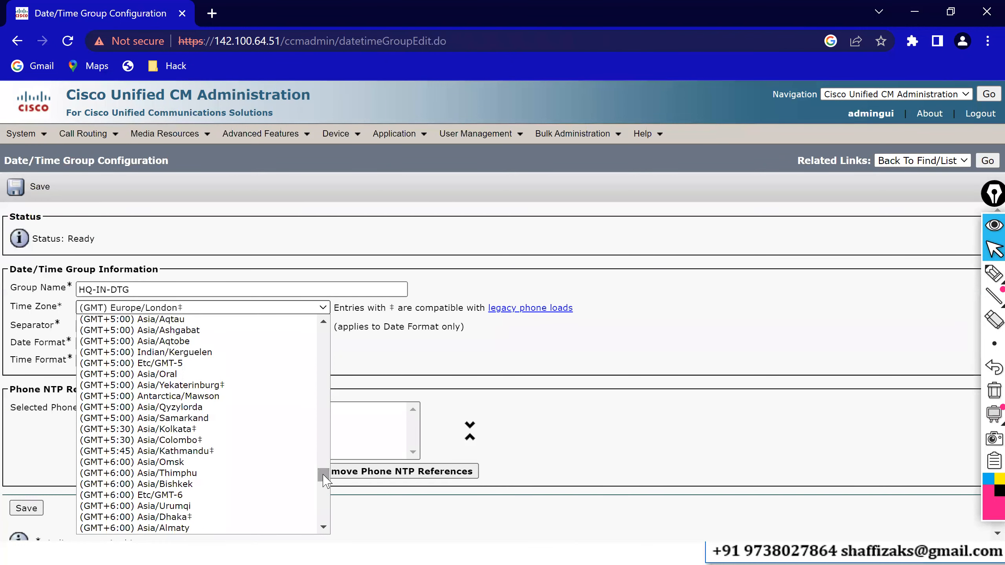
left_click(194, 429)
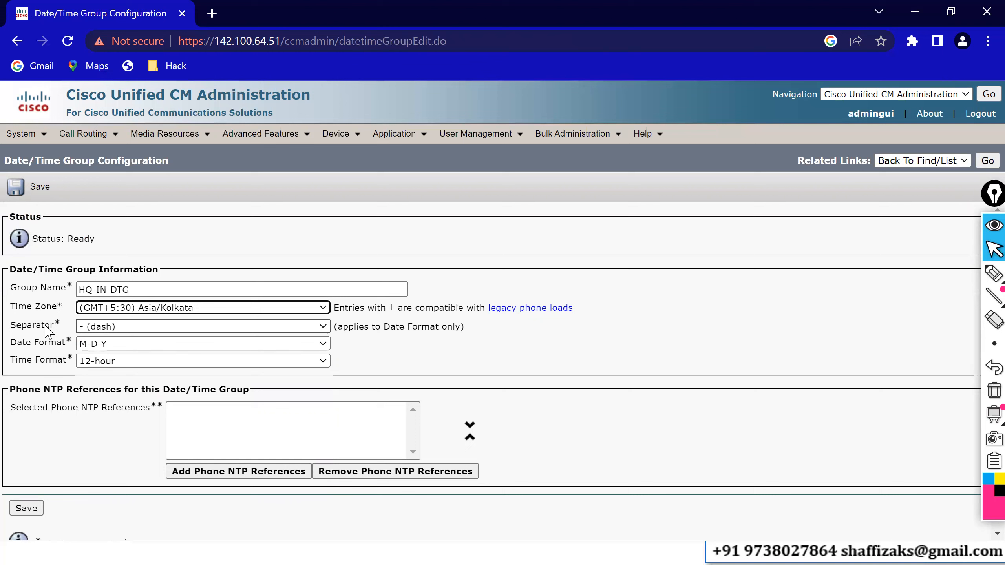
Set the group's separator to / (slash) and its date format to D/M/Y.
left_click(99, 328)
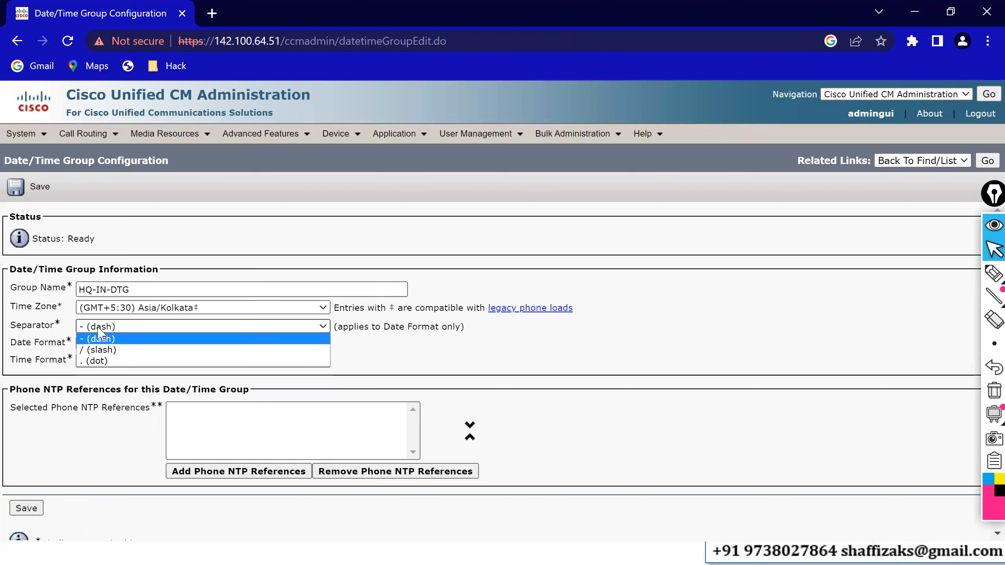
left_click(102, 349)
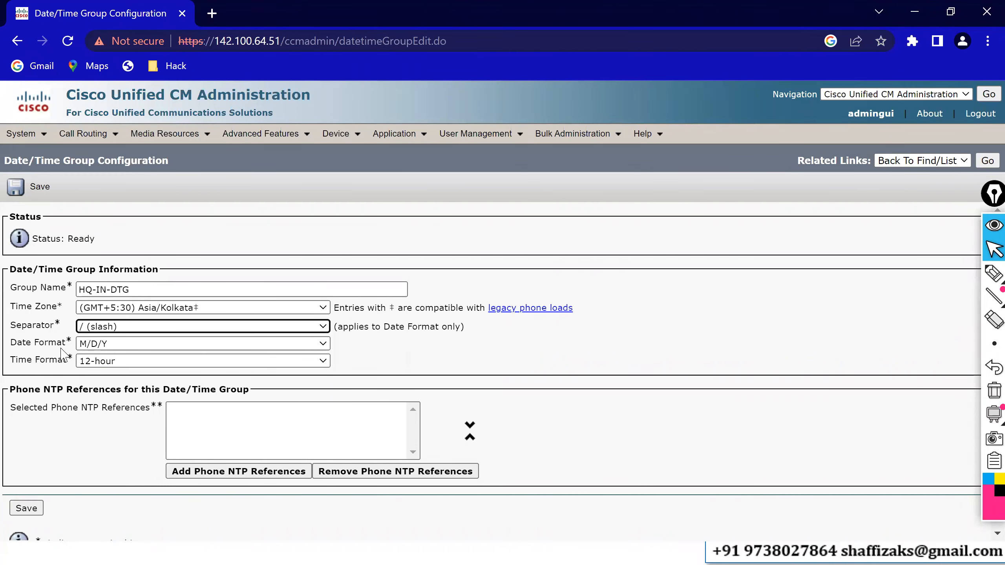
left_click(98, 344)
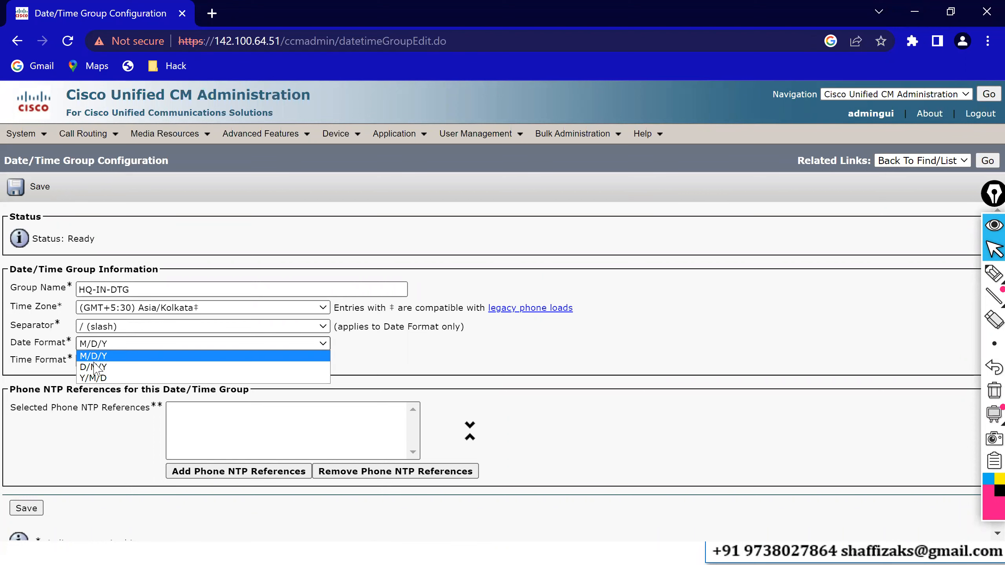
left_click(95, 367)
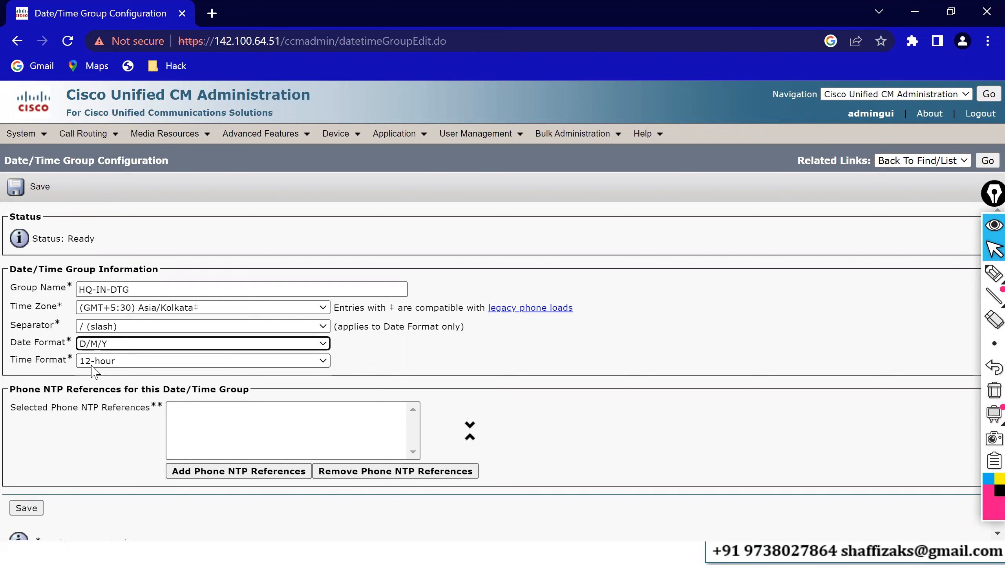
Add the 142.100.64.1 Phone NTP reference to HQ-IN-DTG and save the group.
left_click(202, 475)
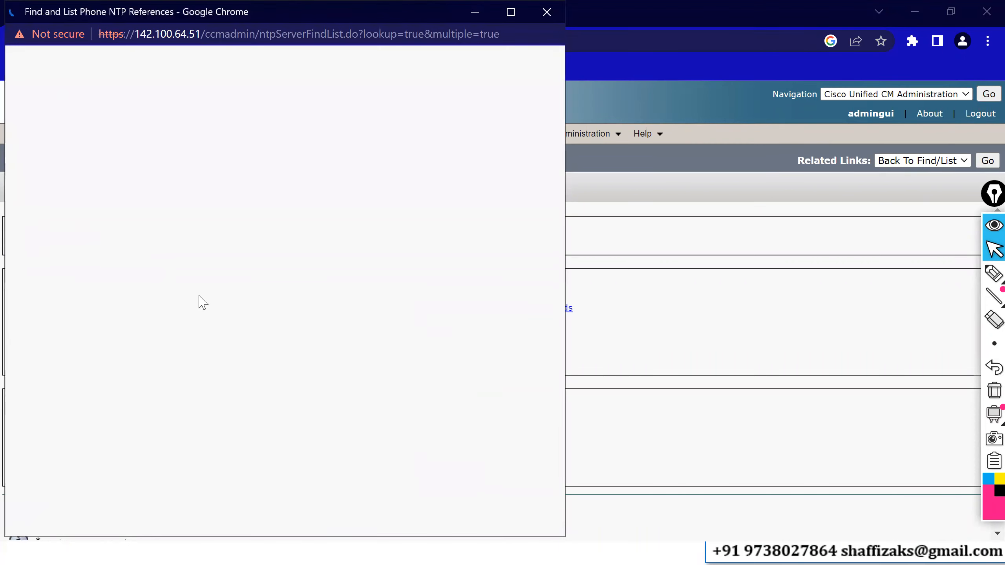
left_click(42, 326)
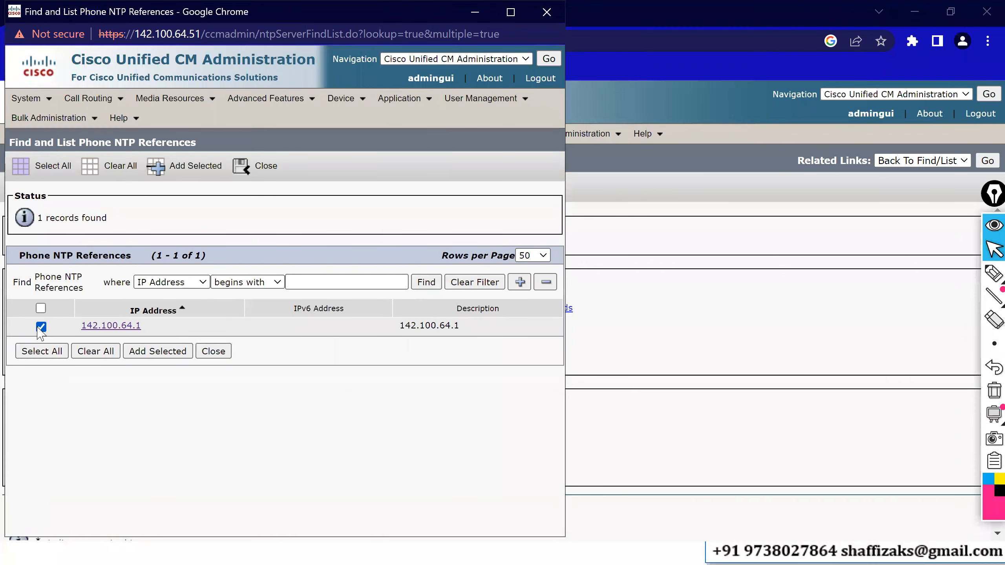
left_click(154, 352)
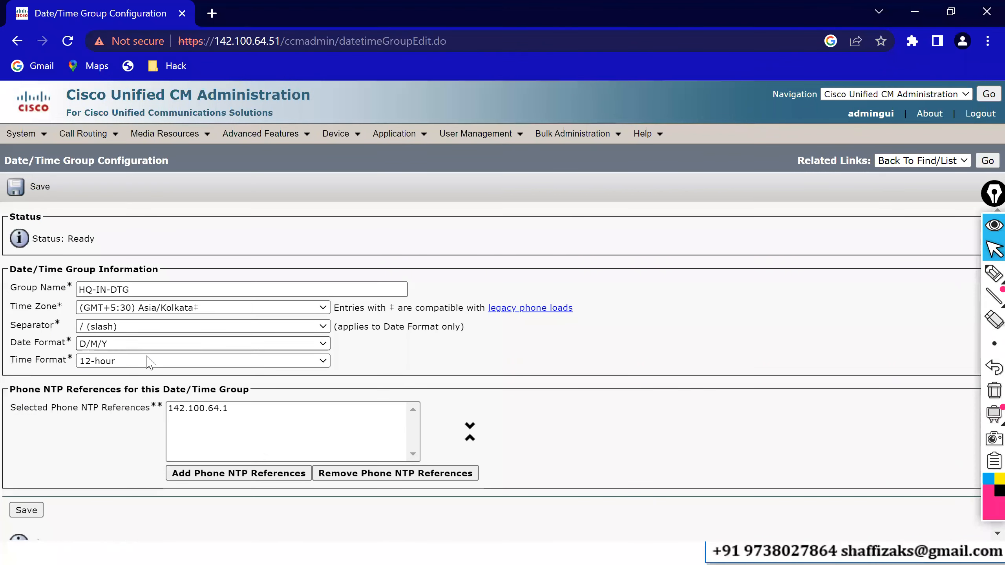
left_click(27, 510)
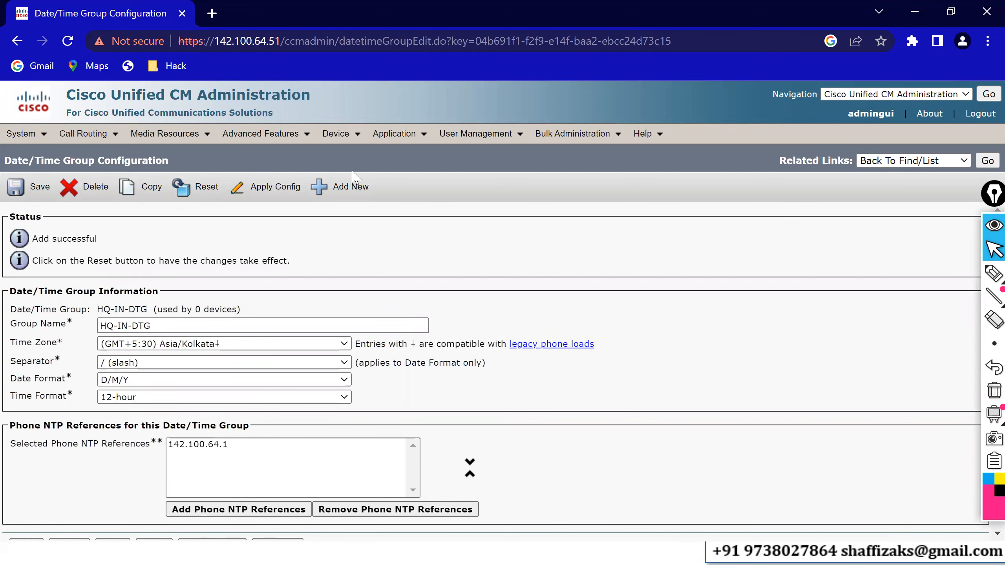
Start a new Date/Time Group and name it BO-SP-DTG.
left_click(344, 196)
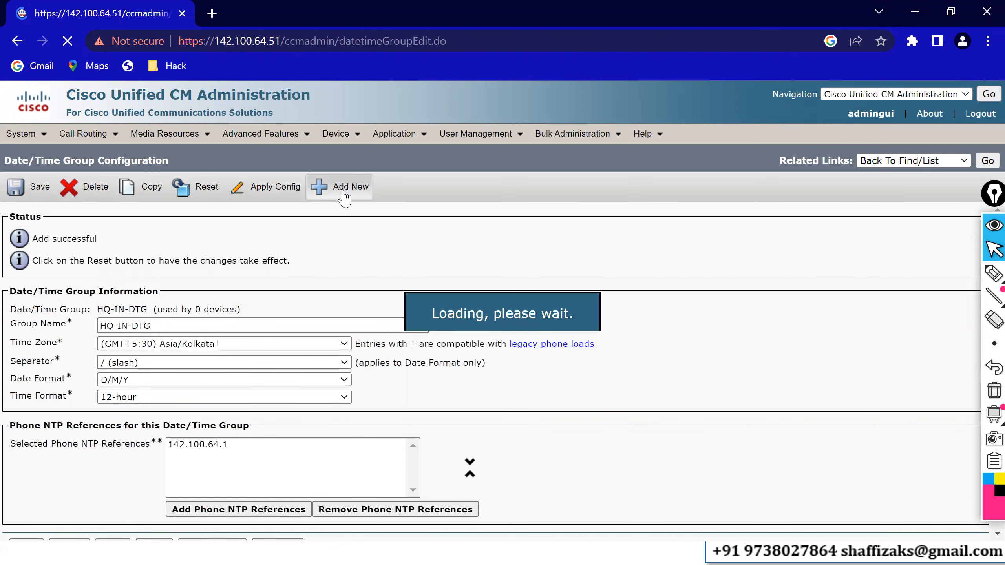
left_click(154, 287)
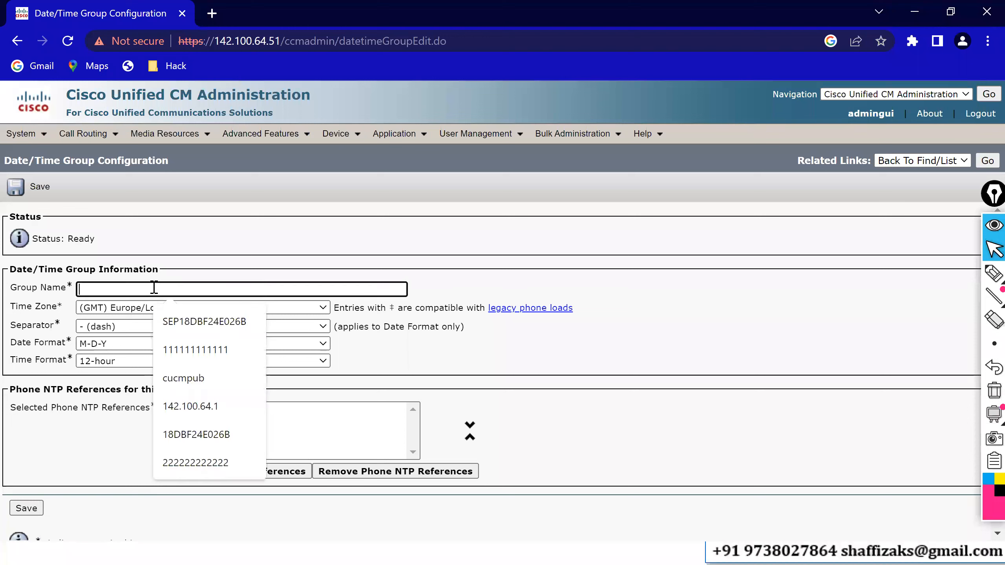
type("BO")
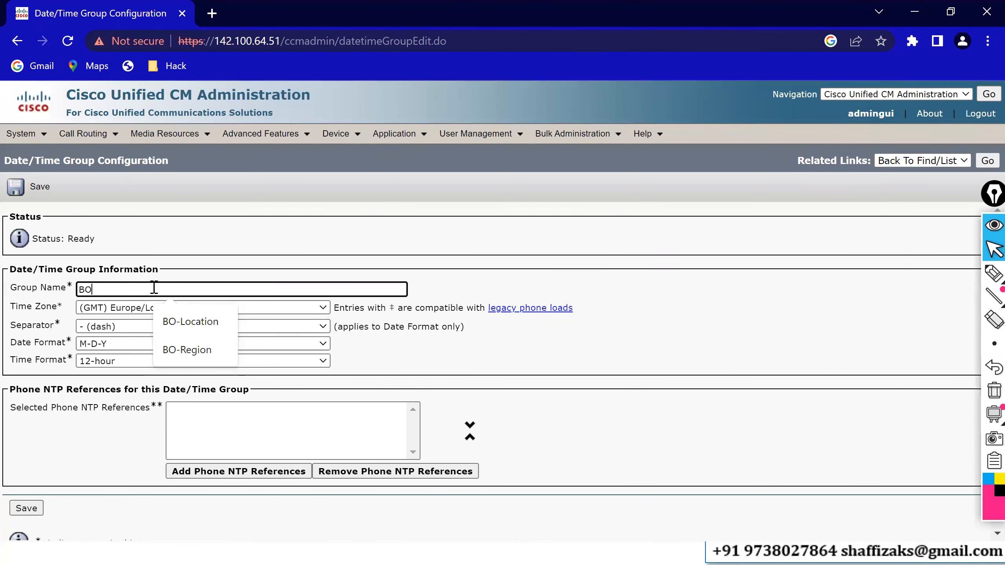
type("-")
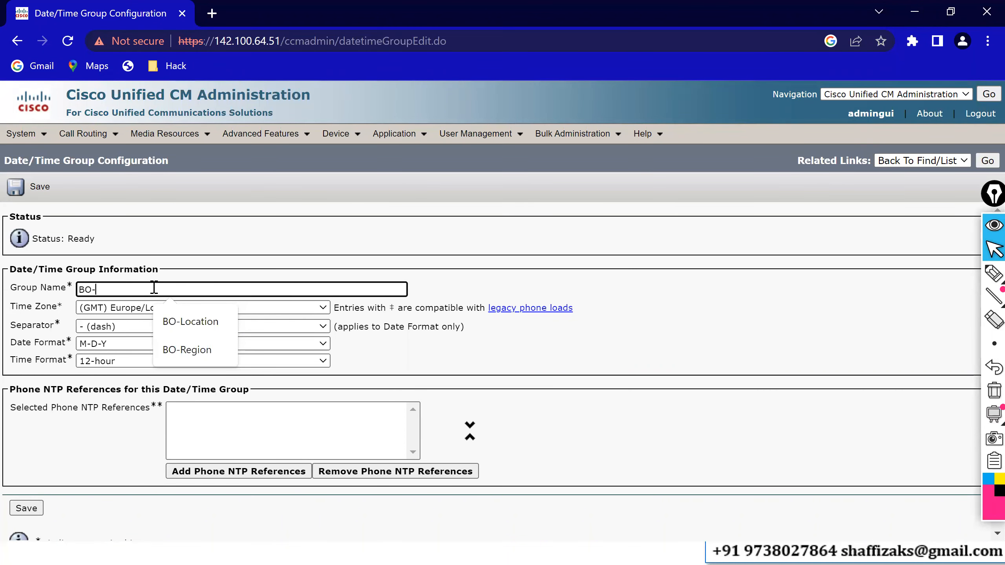
type("SP")
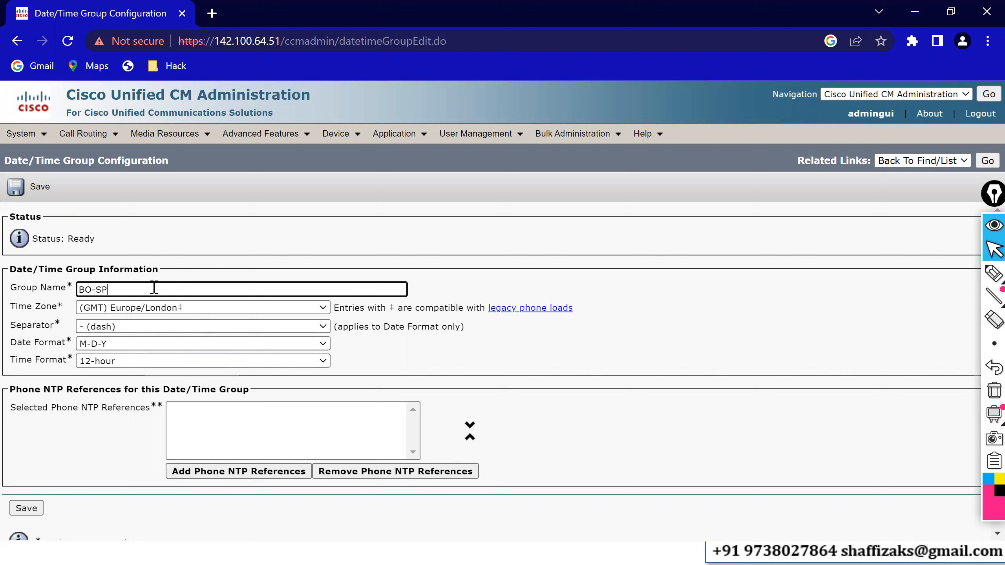
type("-DTG")
Set the group's time zone to (GMT) Europe/Dublin and its separator to / (slash), giving date format M/D/Y.
left_click(139, 312)
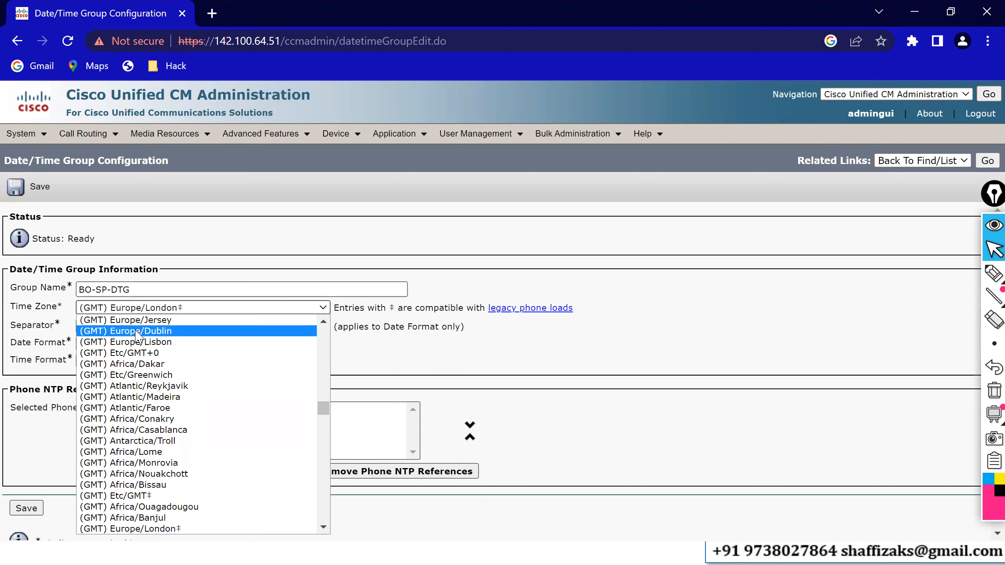
left_click(137, 336)
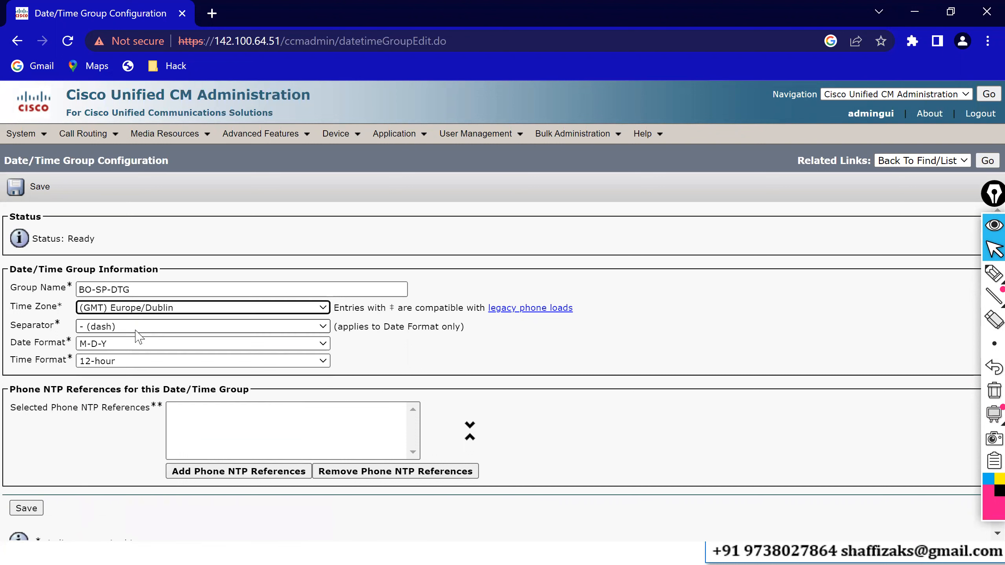
left_click(106, 327)
left_click(106, 350)
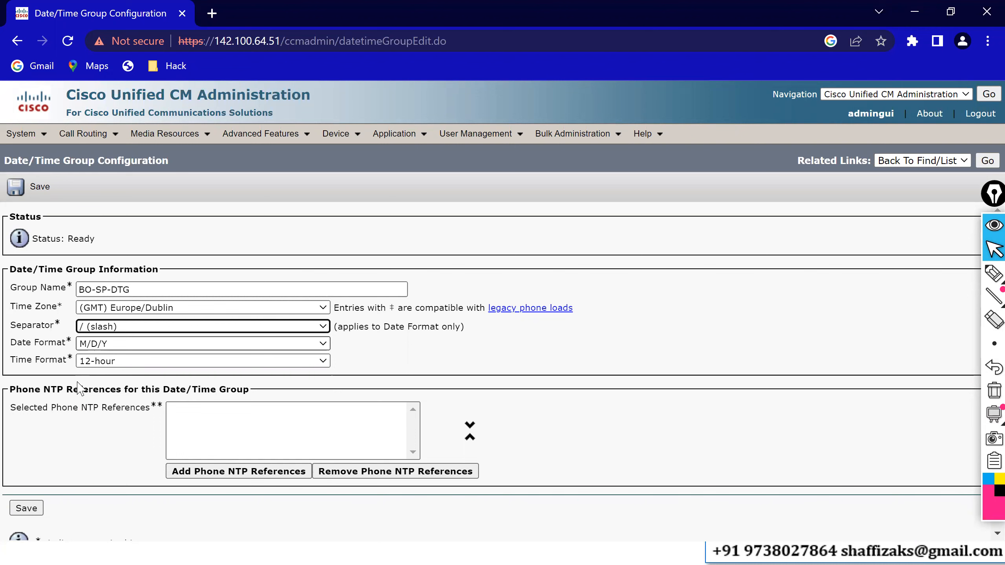
Add the 142.100.64.1 Phone NTP reference to BO-SP-DTG and save the group.
left_click(192, 471)
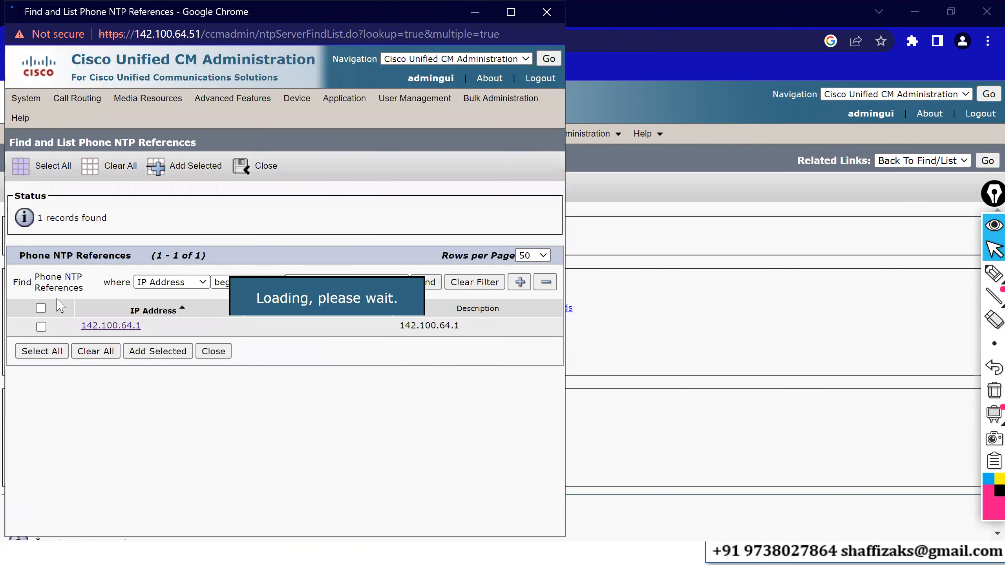
left_click(41, 327)
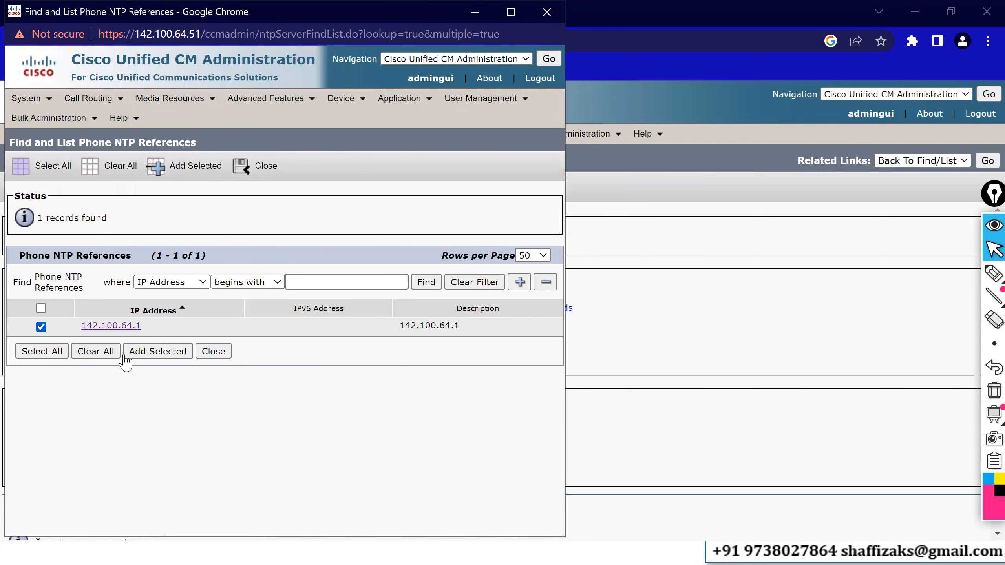
left_click(161, 354)
left_click(26, 510)
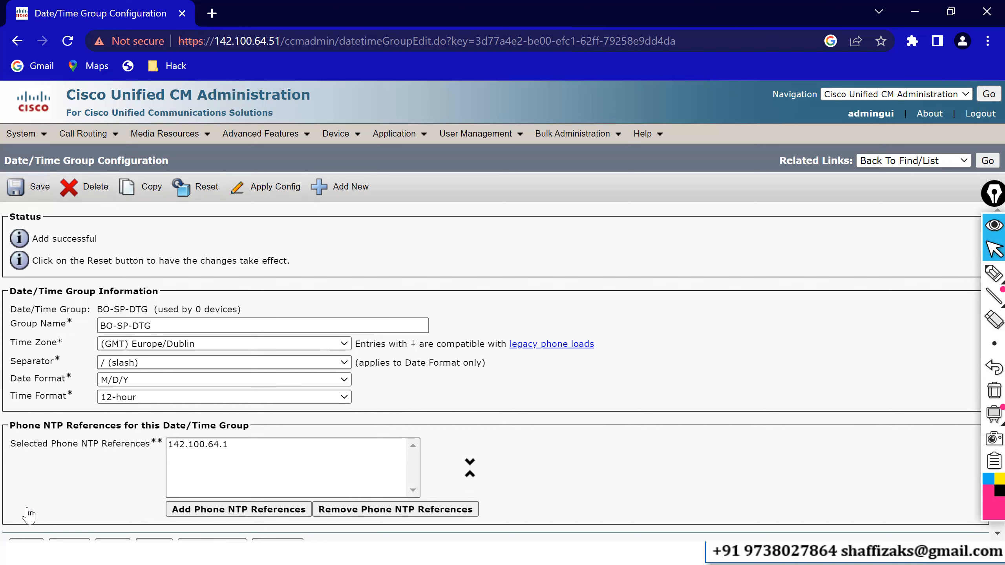
key("alt+Tab")
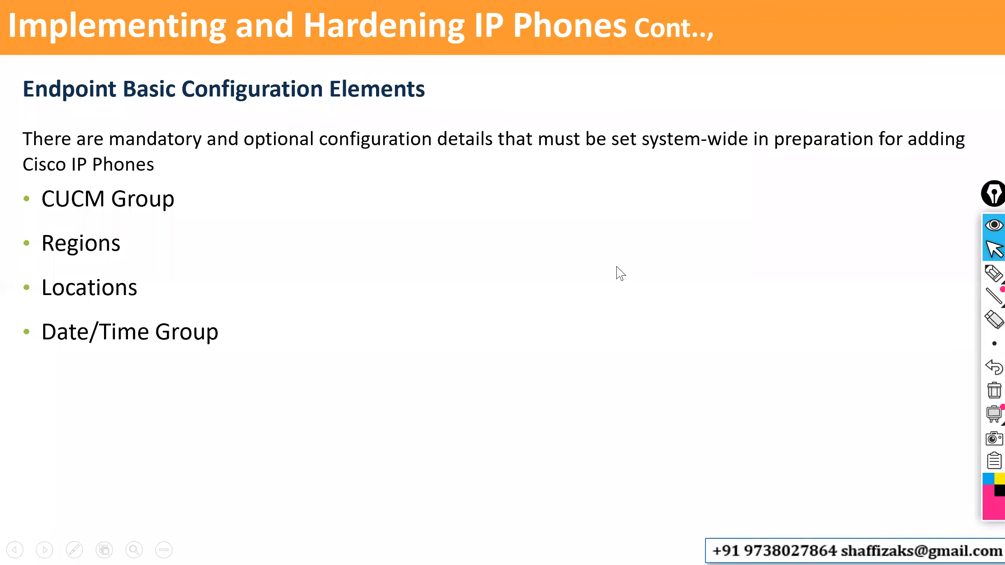
left_click(616, 267)
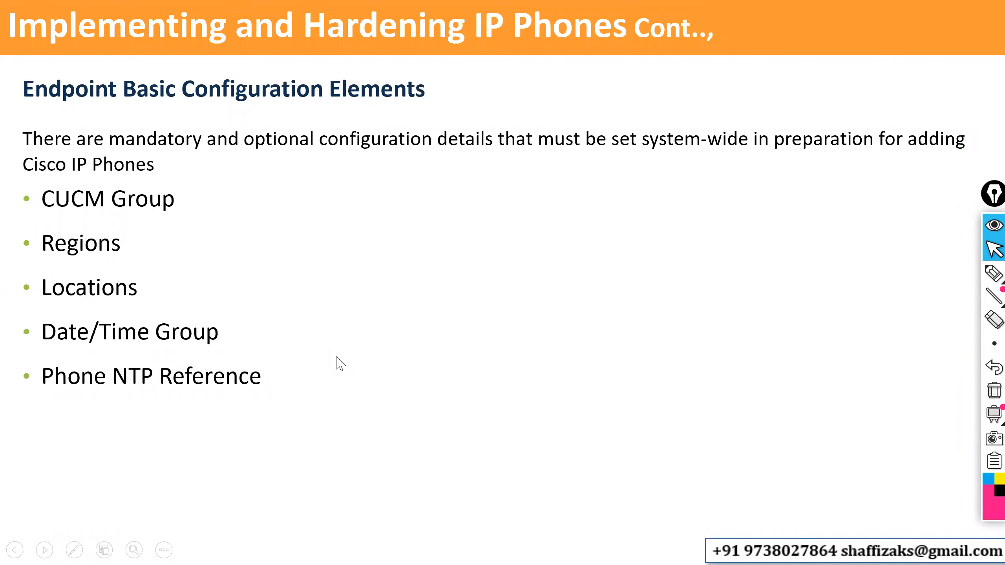
left_click(415, 310)
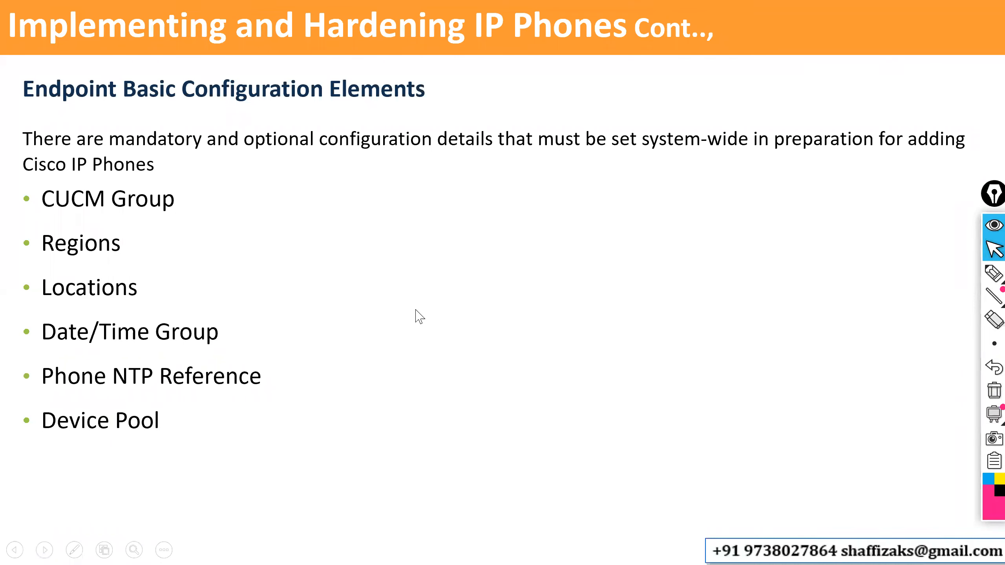
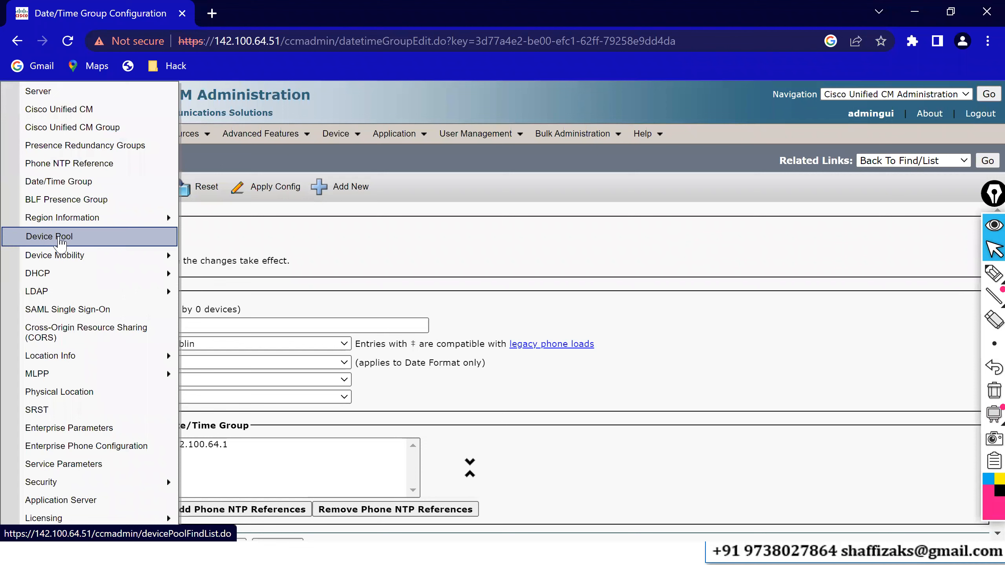
Open the device pool list, search all existing pools, and start adding a new device pool.
left_click(60, 239)
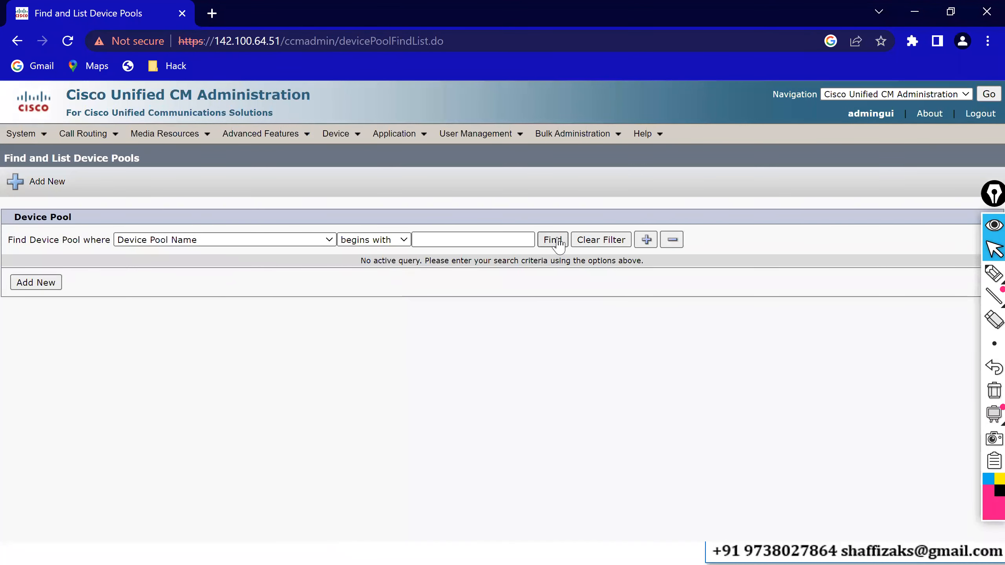
left_click(552, 239)
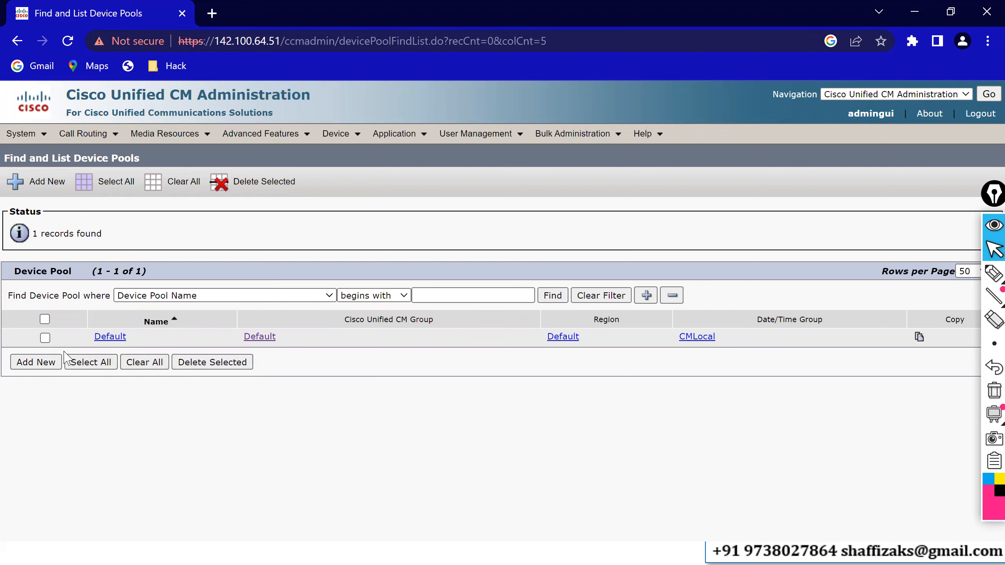
left_click(49, 364)
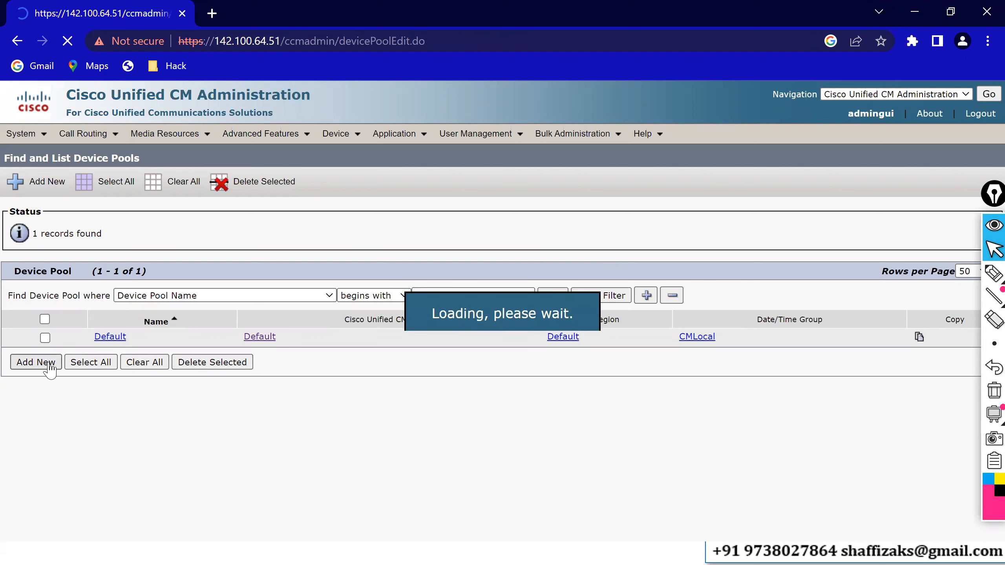
Name the new device pool HQ-IN-DP and assign it the CUCM-HQ-GP1 Unified CM group.
left_click(230, 332)
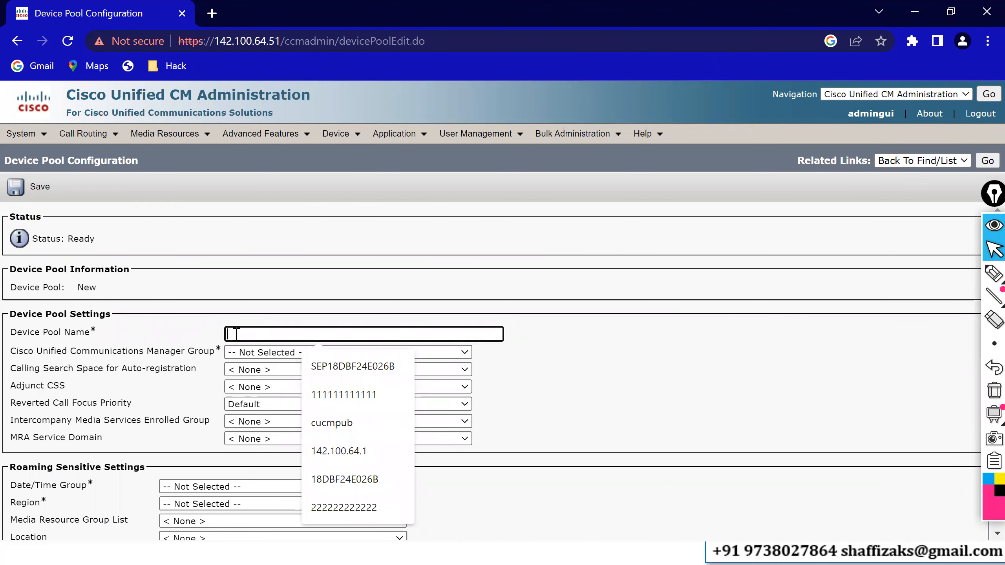
type("HQ_IN")
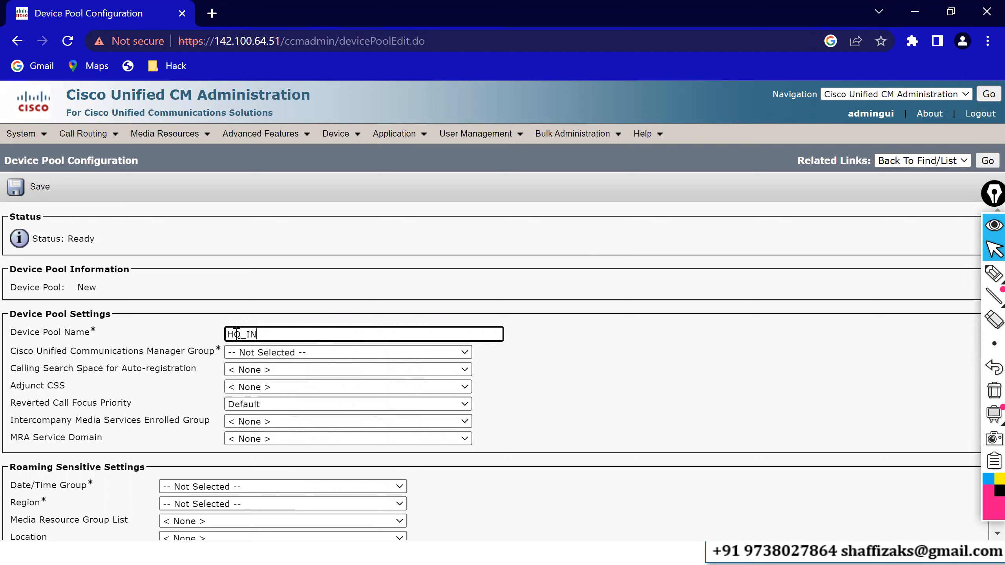
key("Left")
key("Left")
key("BackSpace")
type("-")
key("End")
type("-DP")
left_click(243, 354)
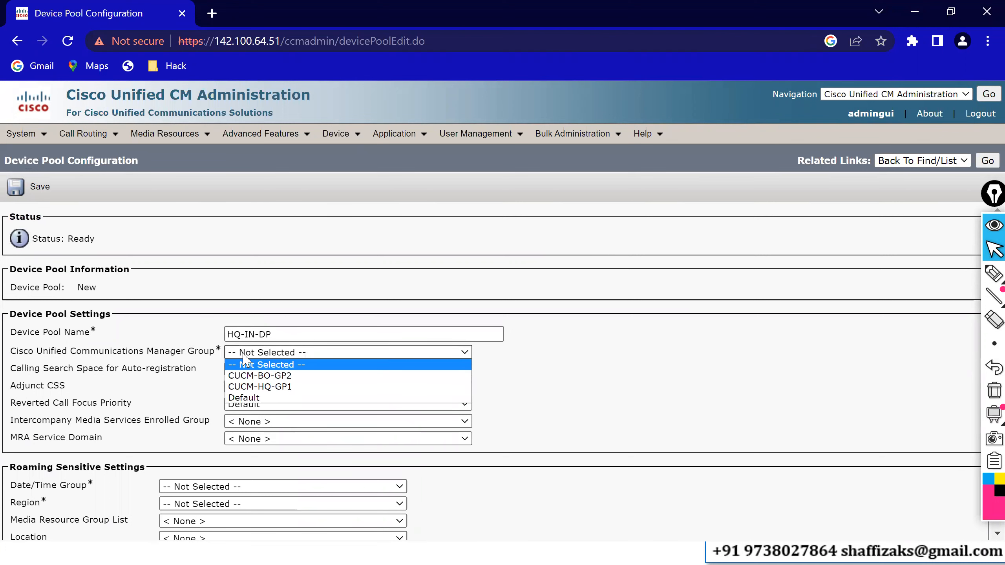
left_click(259, 387)
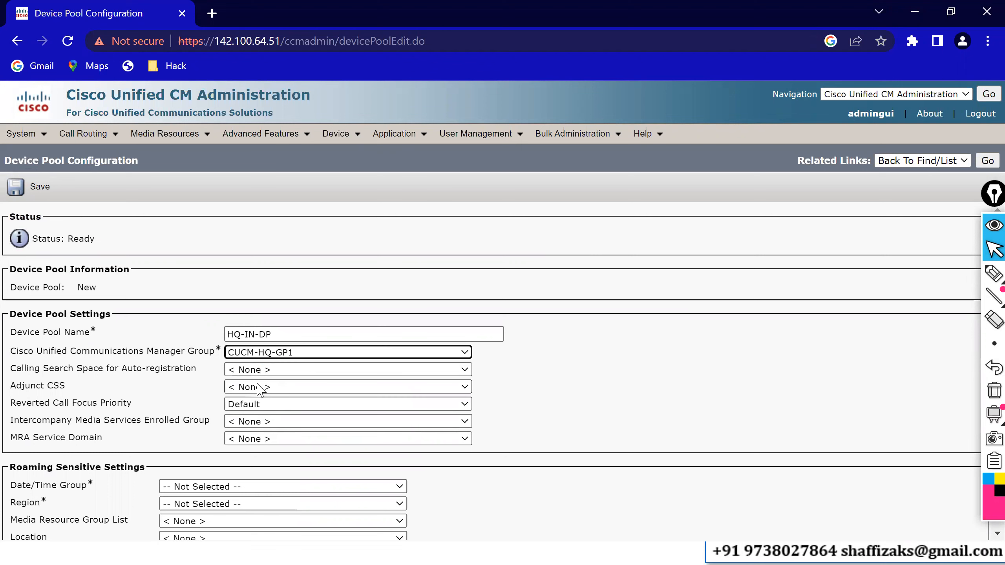
Set the pool's roaming settings to date/time group HQ-IN-DTG, region HQ-Region and location HQ-Location.
left_click(229, 282)
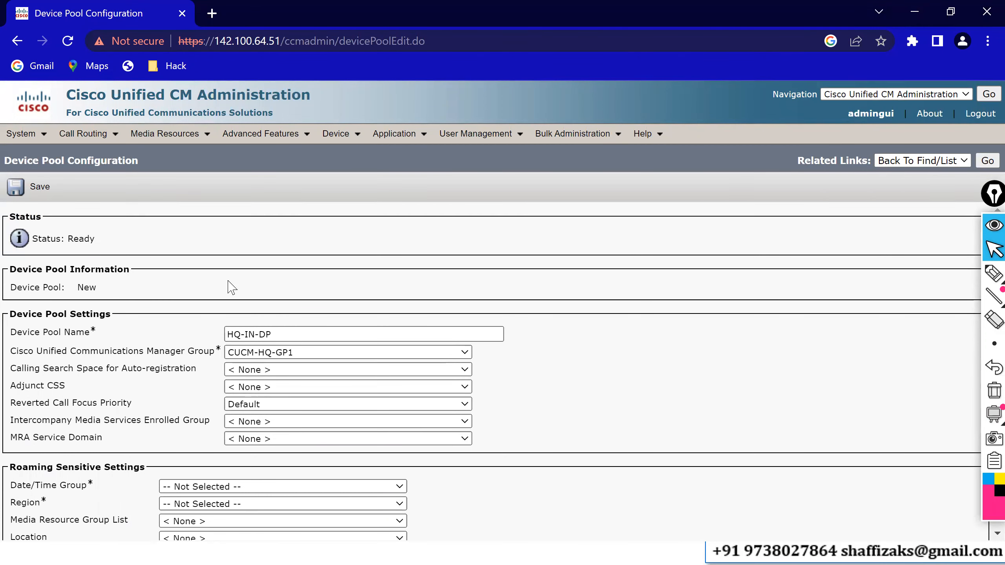
scroll(228, 282, "down", 1)
scroll(229, 284, "down", 2)
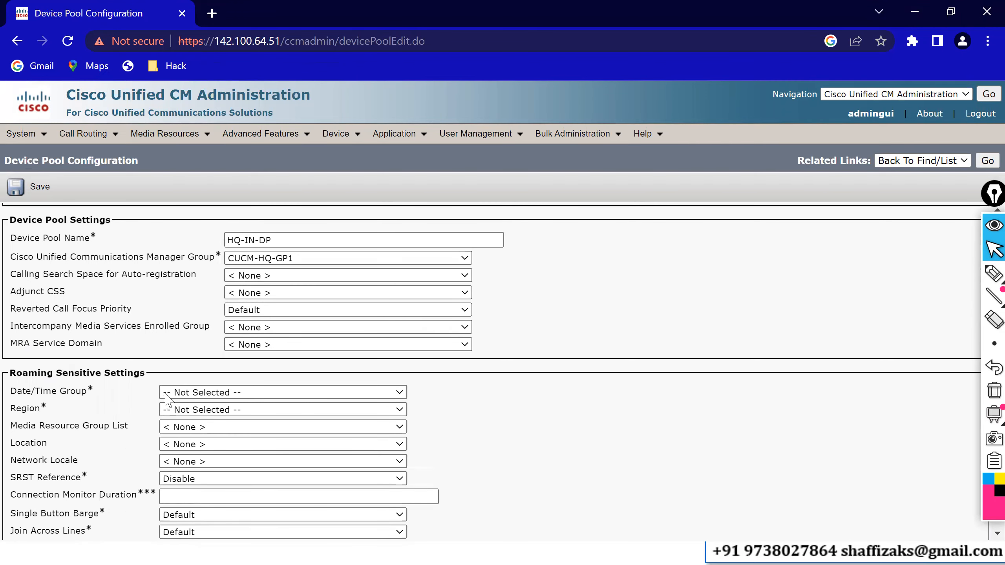
left_click(173, 396)
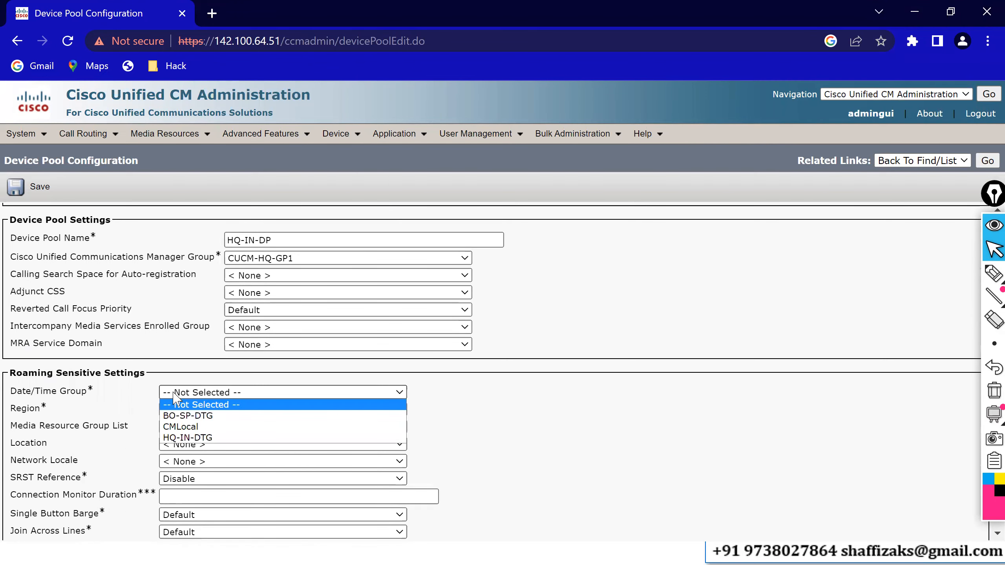
left_click(182, 438)
left_click(186, 410)
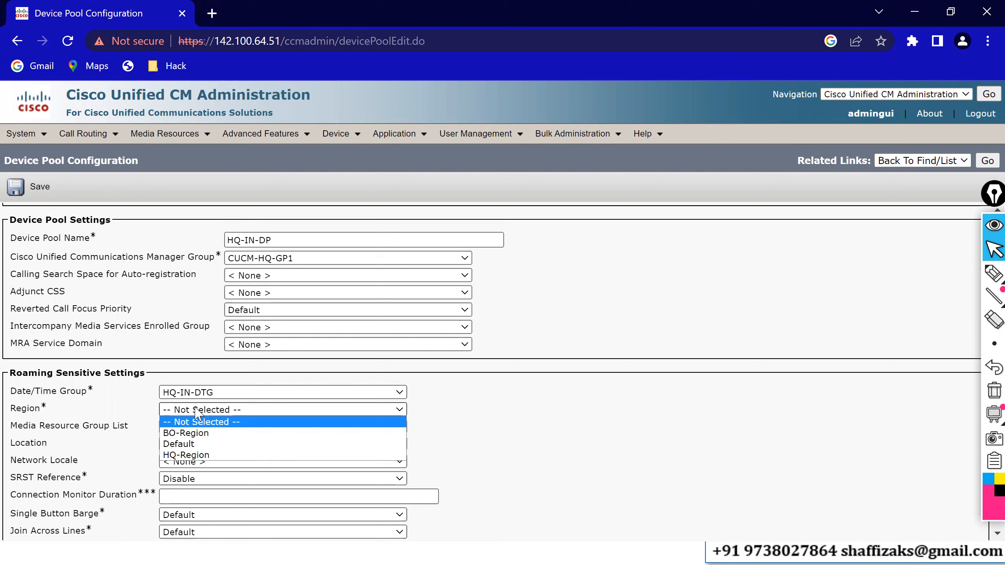
left_click(190, 456)
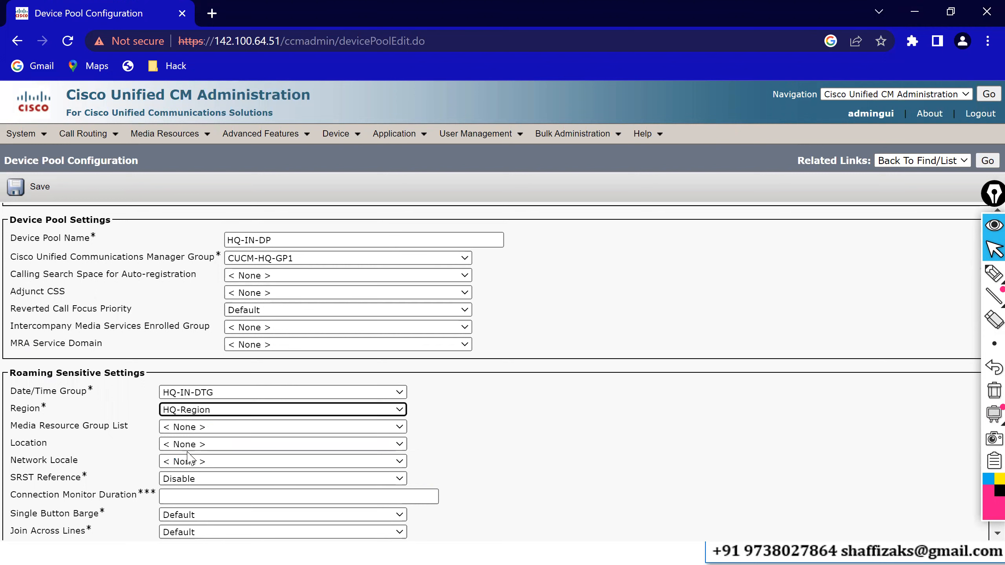
left_click(182, 445)
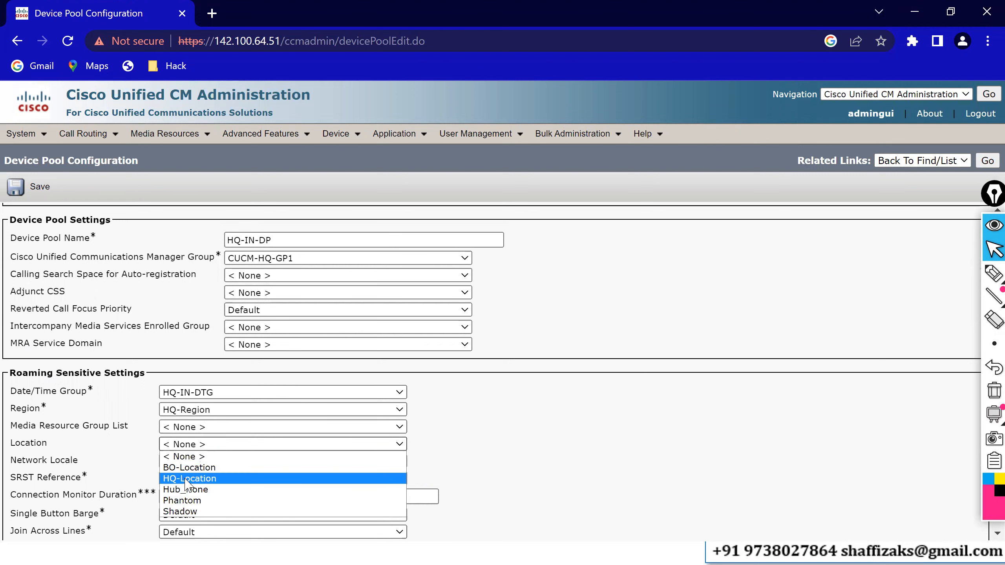
left_click(191, 479)
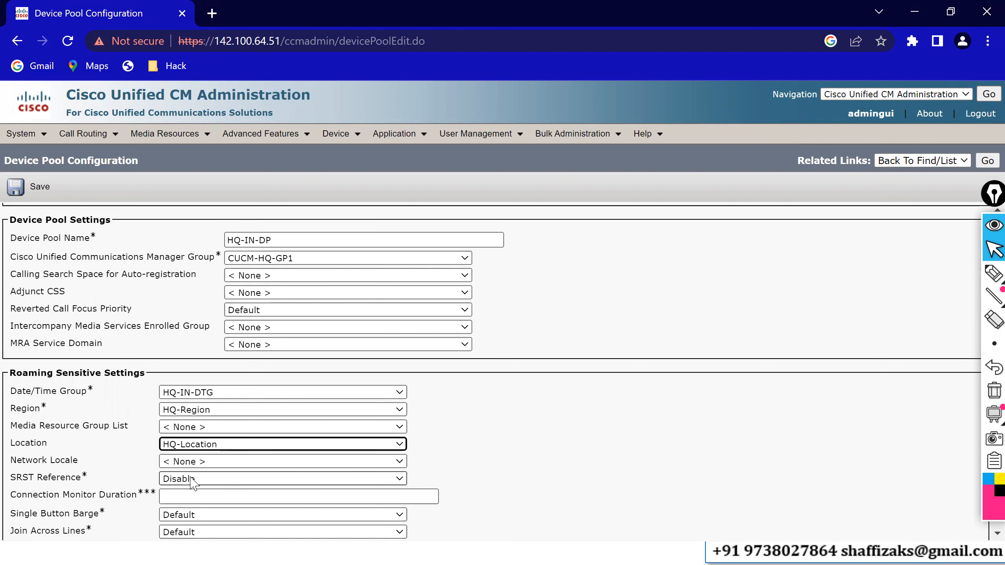
Set the pool's network locale to India and save the HQ-IN-DP device pool.
left_click(183, 462)
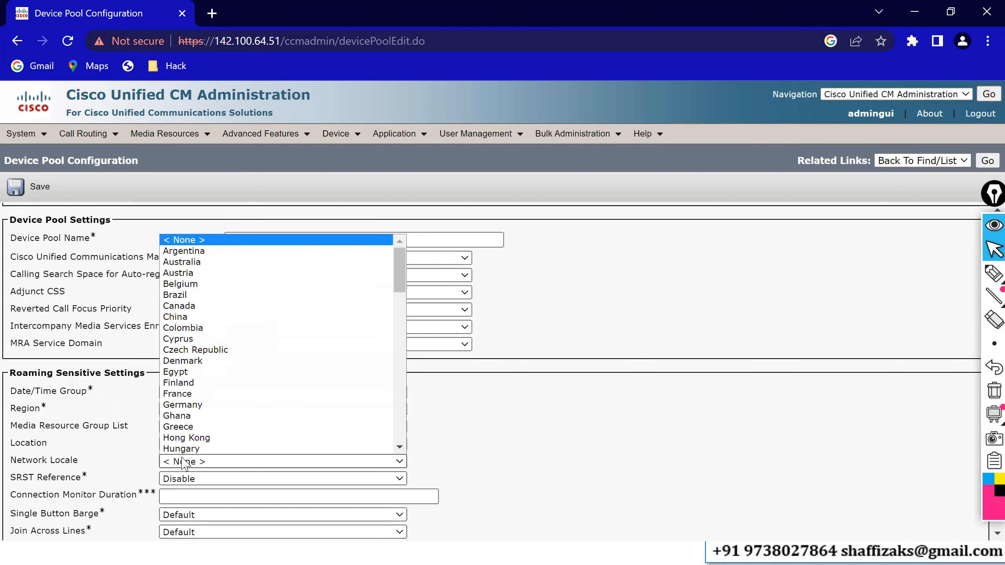
key("i")
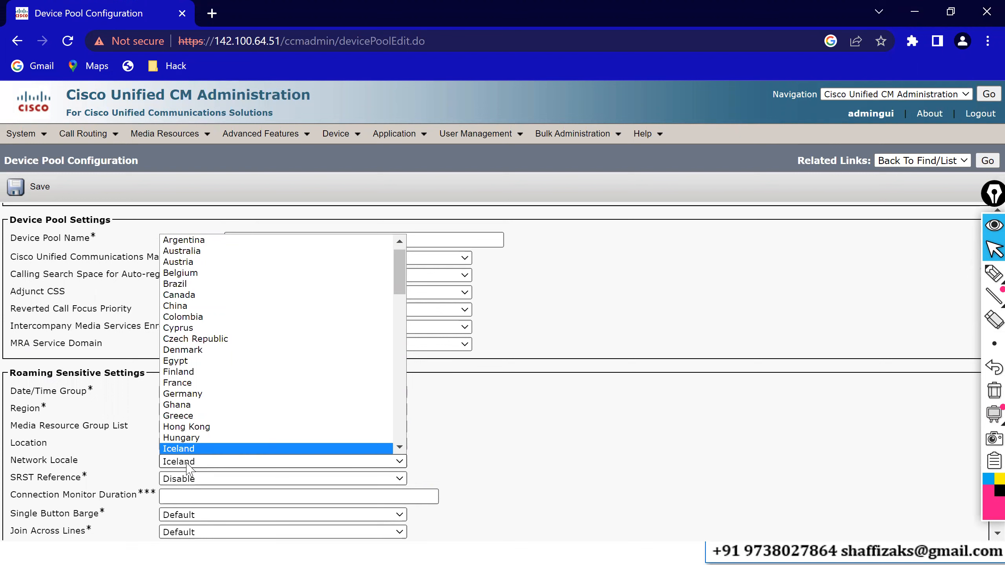
key("Down")
key("Down")
key("Up")
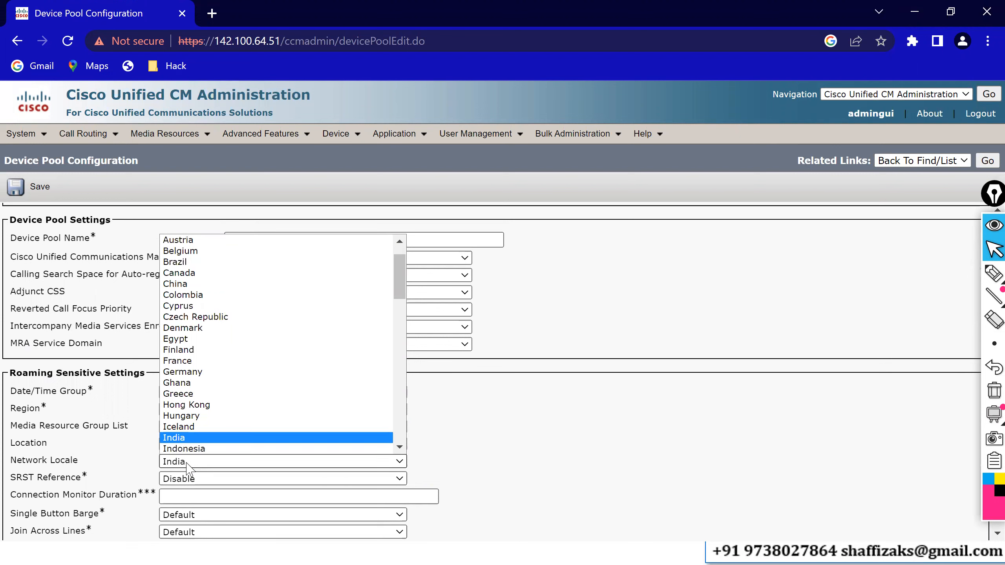
left_click(184, 437)
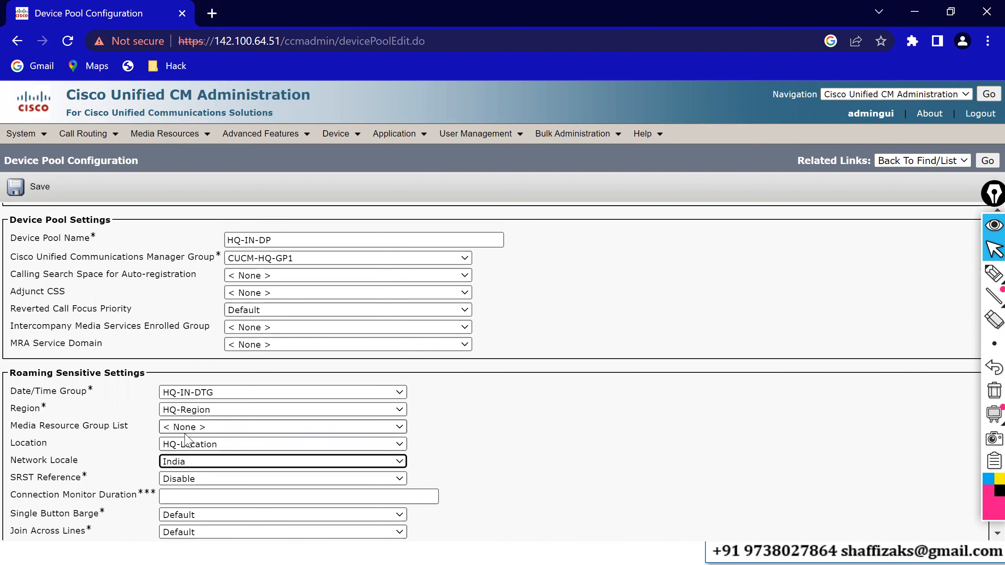
left_click(32, 192)
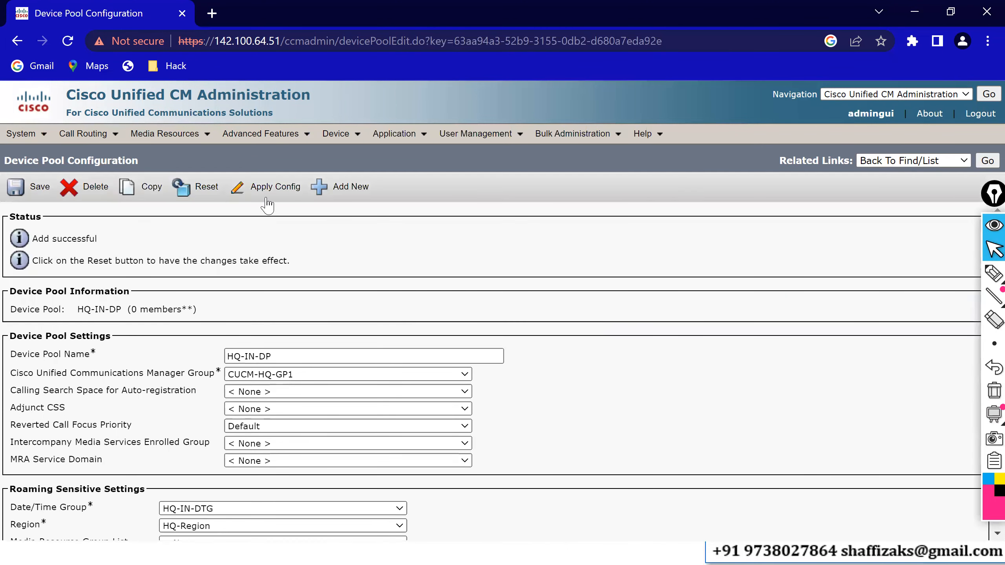
Start another new device pool and name it BO-SP-DP.
left_click(334, 194)
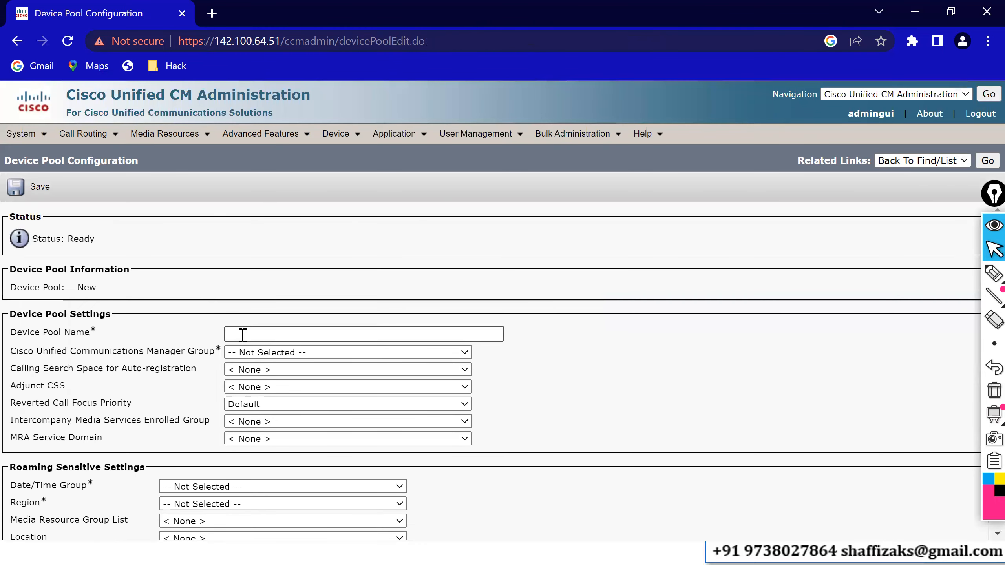
left_click(242, 334)
type("B")
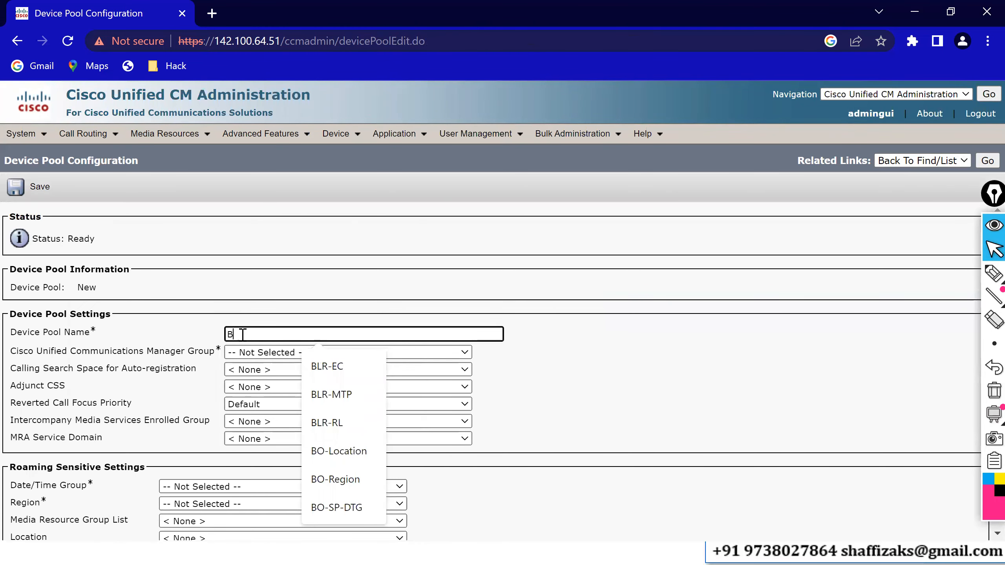
type("O-")
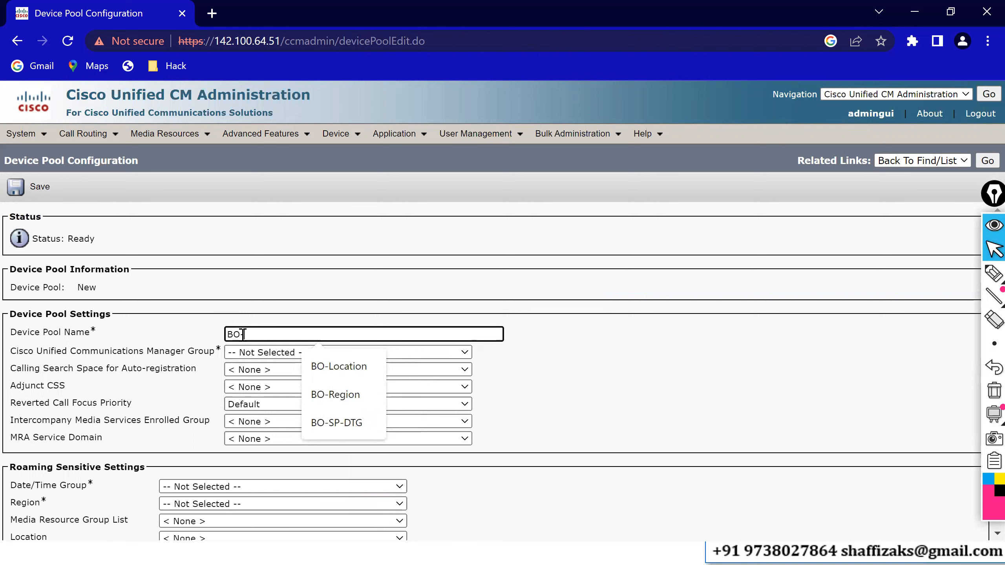
type("SP-")
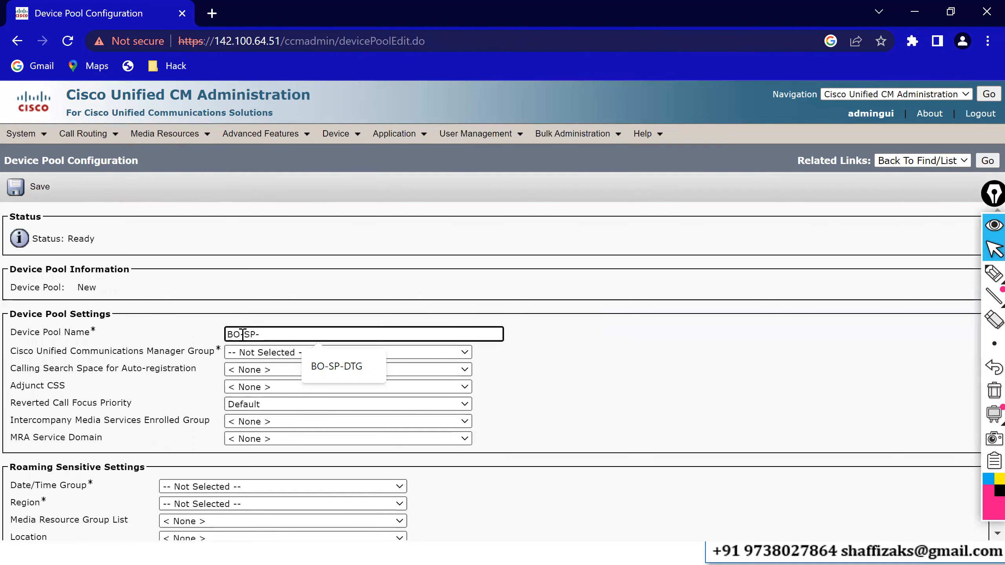
type("DP")
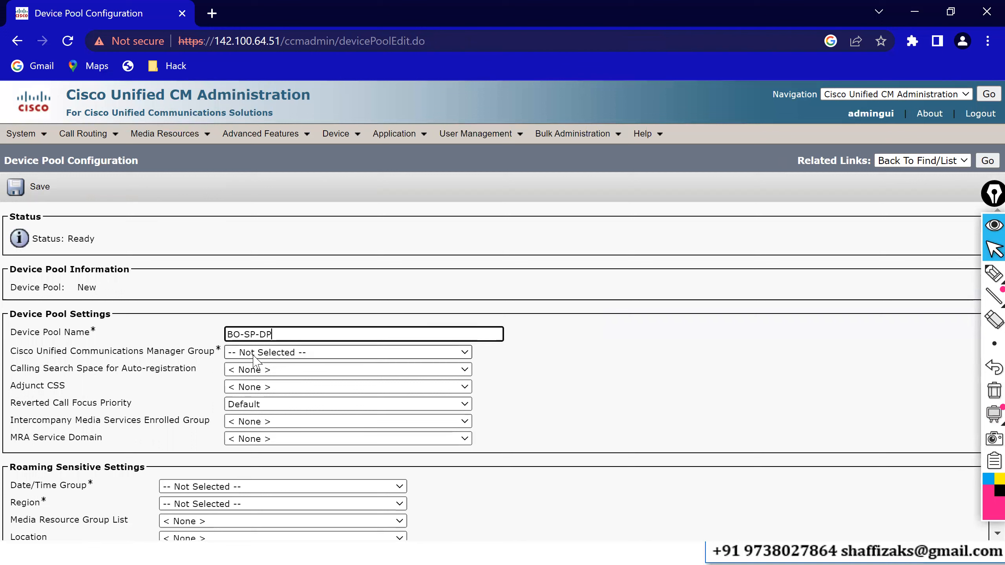
Assign BO-SP-DP the CUCM-BO-GP2 Unified CM group, date/time group BO-SP-DTG and region BO-Region.
left_click(255, 352)
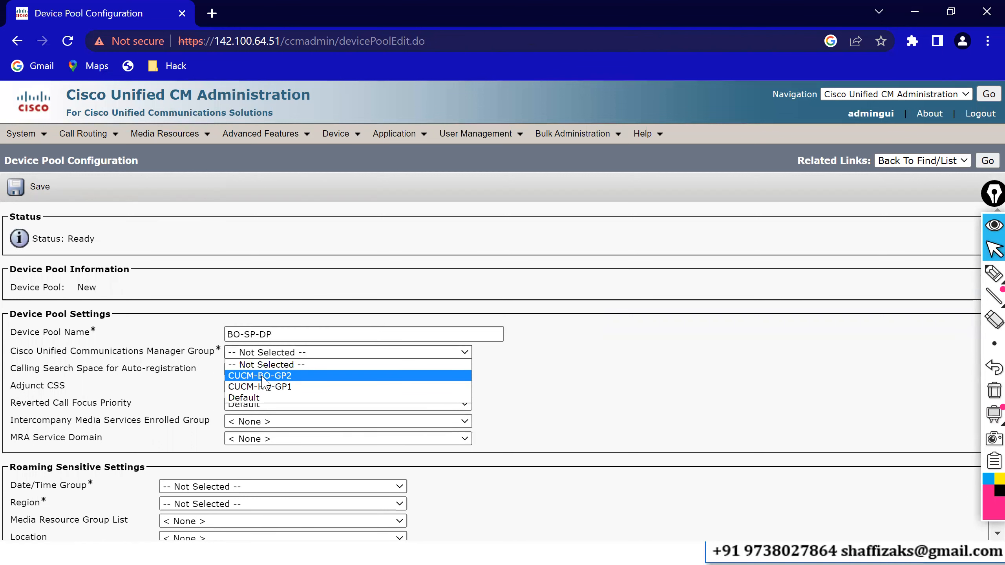
key("Return")
left_click(199, 492)
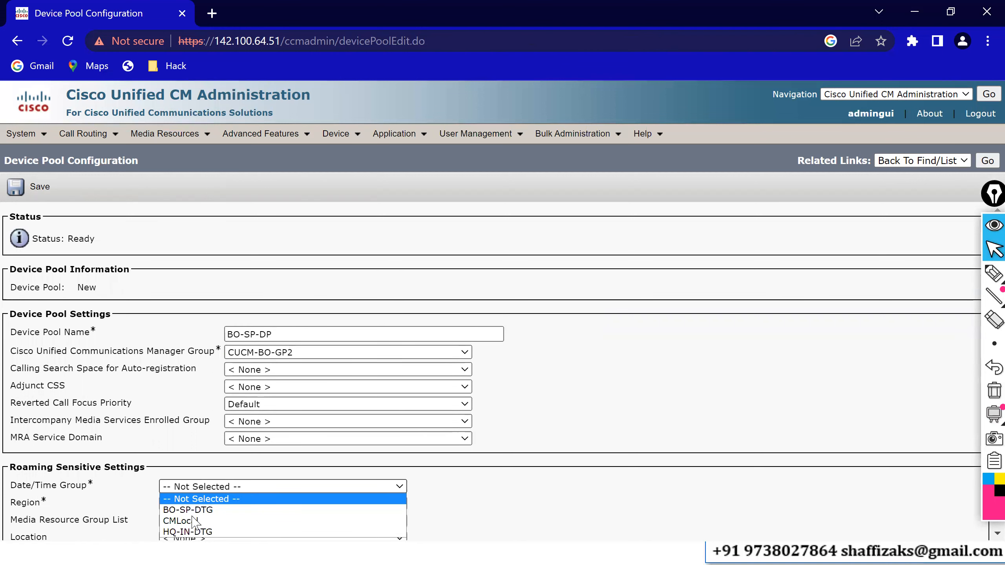
left_click(188, 510)
left_click(188, 510)
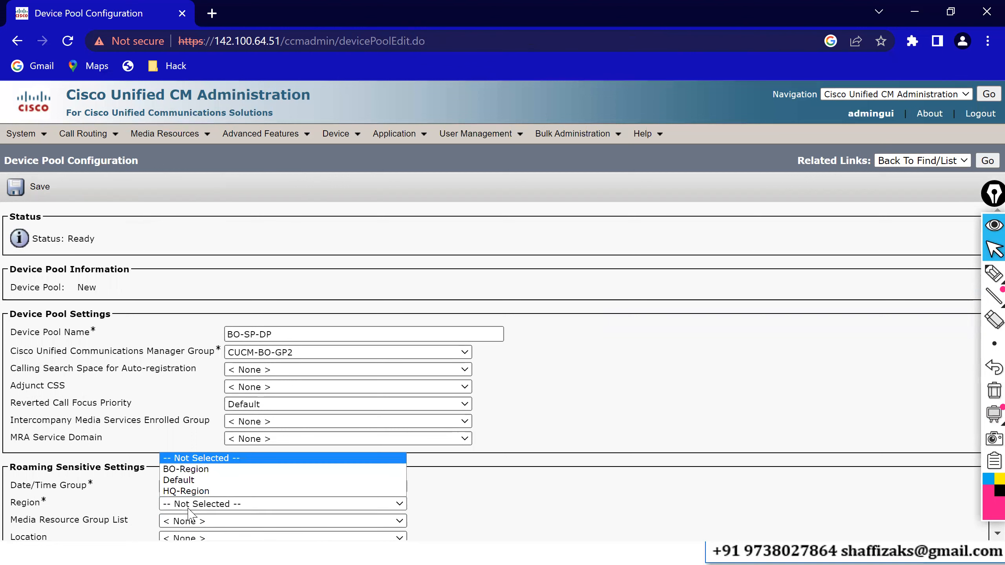
left_click(208, 471)
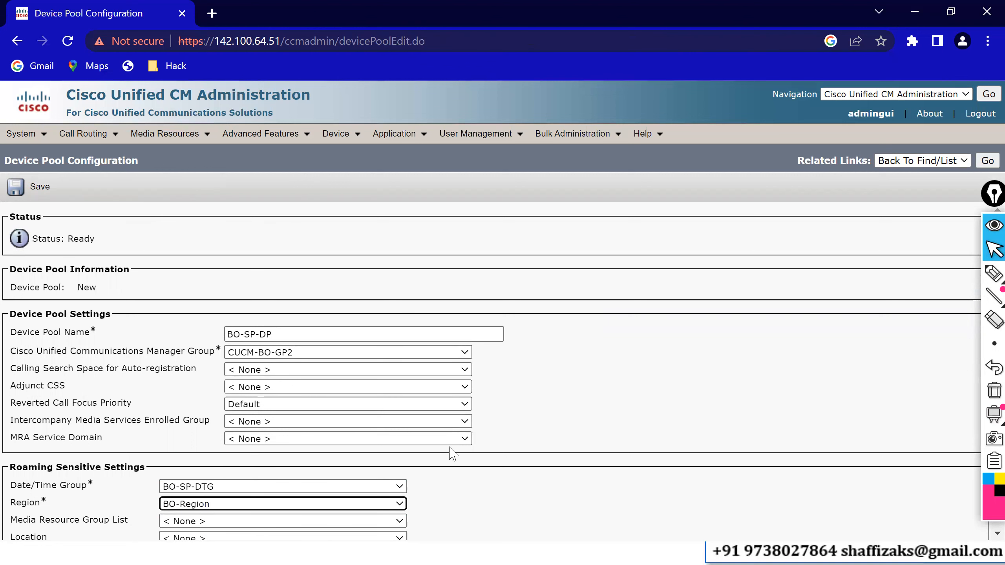
Set the pool's location to BO-Location and save the BO-SP-DP device pool.
left_click(561, 408)
scroll(562, 408, "down", 1)
scroll(562, 408, "down", 1)
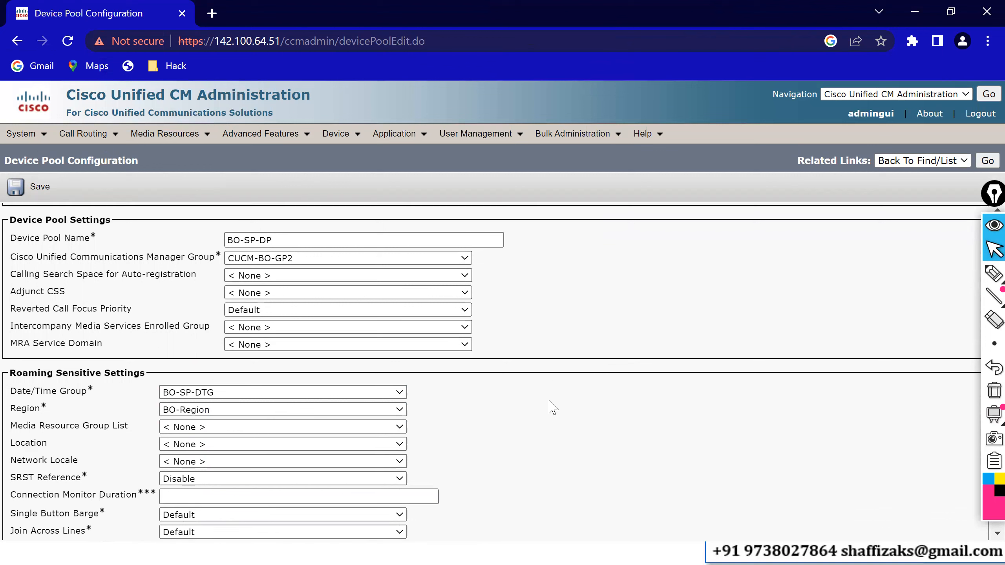
left_click(181, 445)
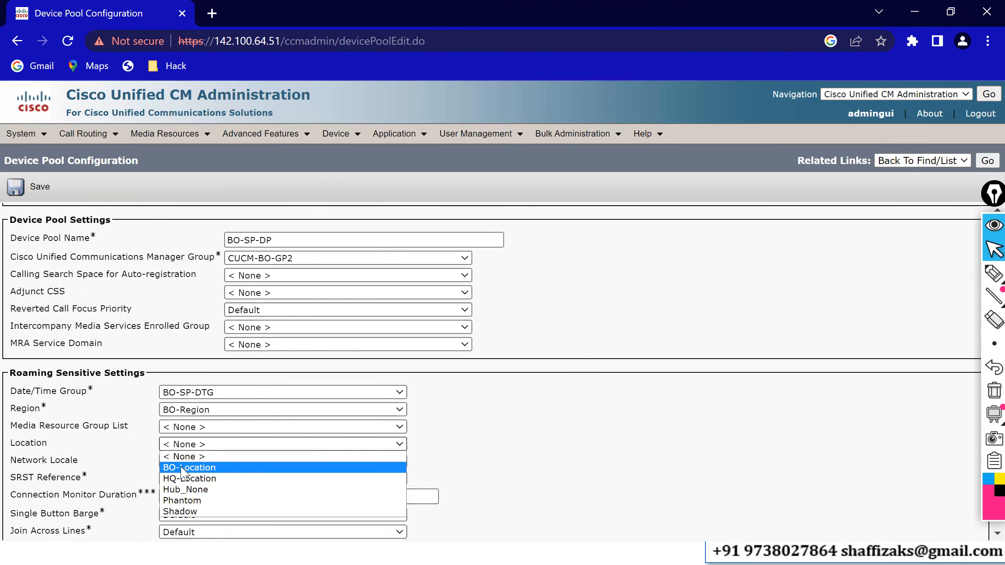
left_click(182, 467)
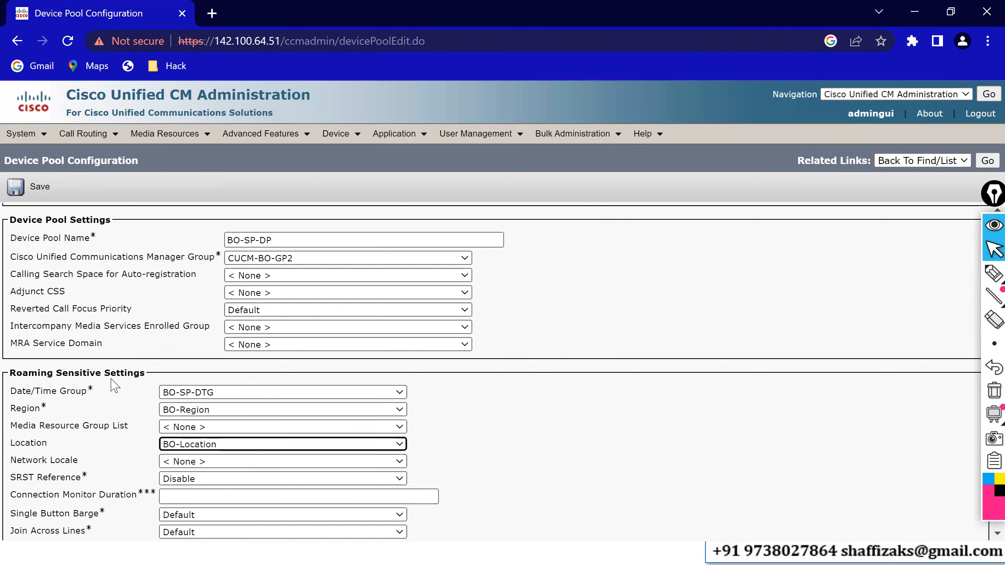
left_click(18, 192)
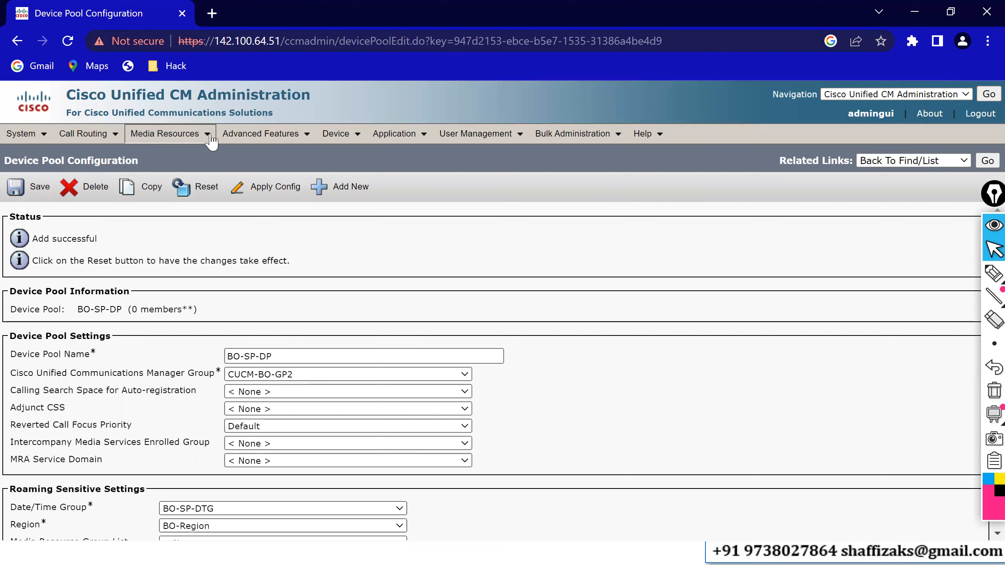
Open the phone find-and-list page.
mouse_move(338, 135)
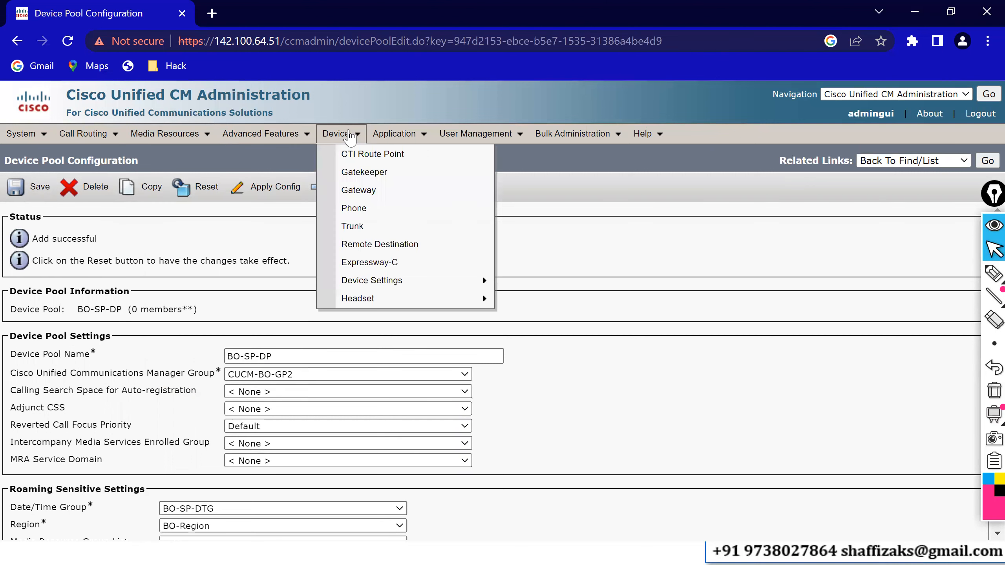
left_click(352, 209)
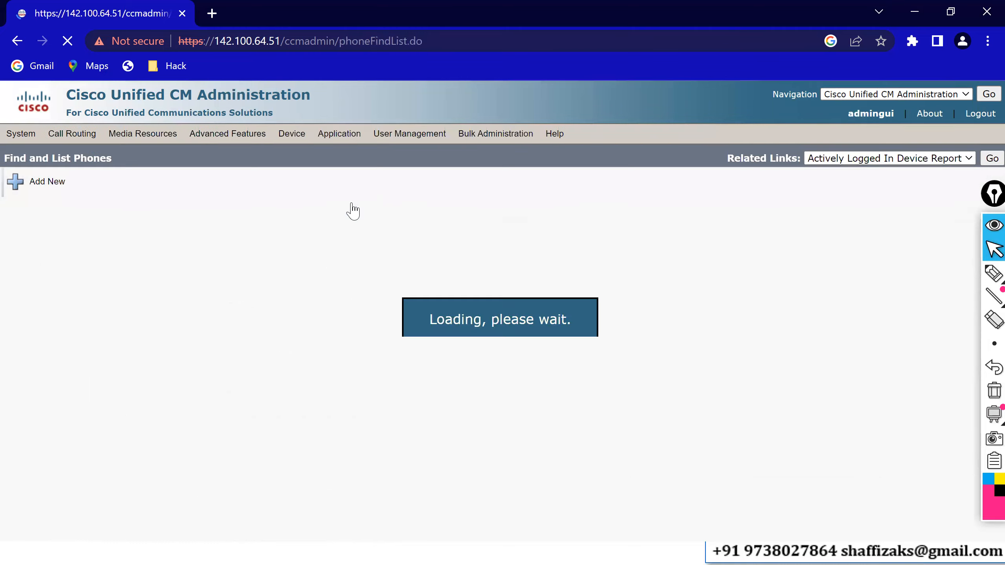
Bring up the Cisco IP Communicator phone window and return to the phone list.
left_click(550, 241)
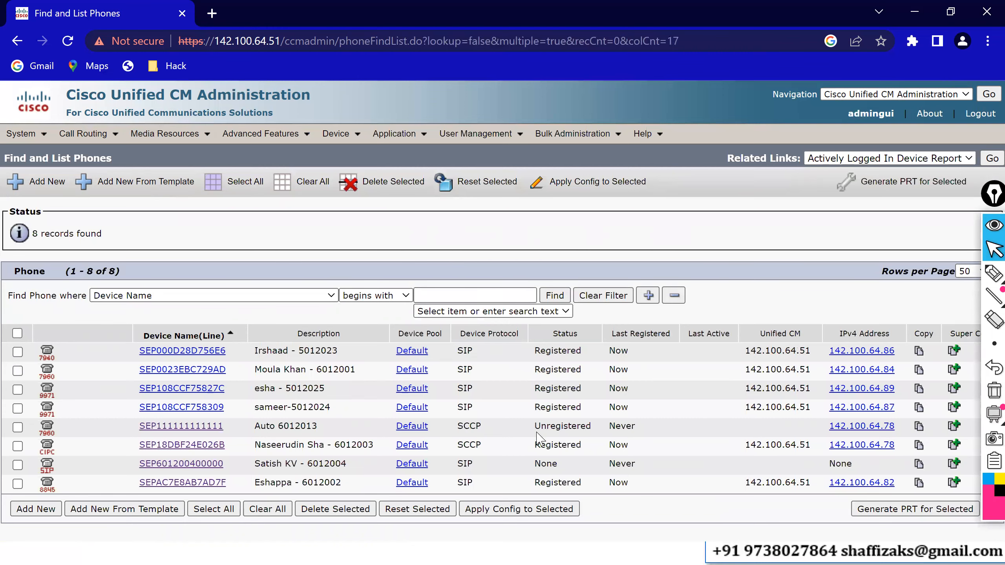
key("alt+Tab")
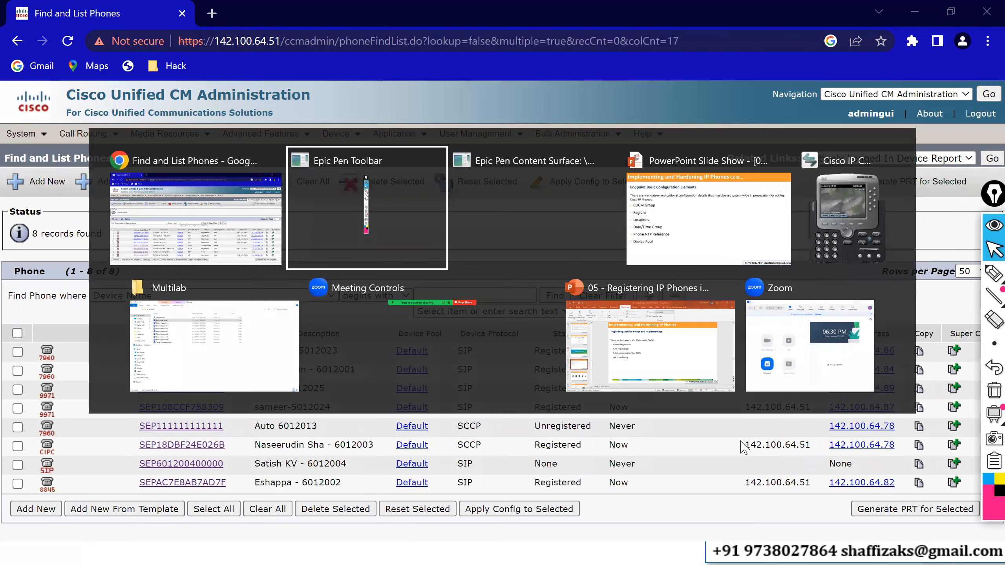
left_click(850, 242)
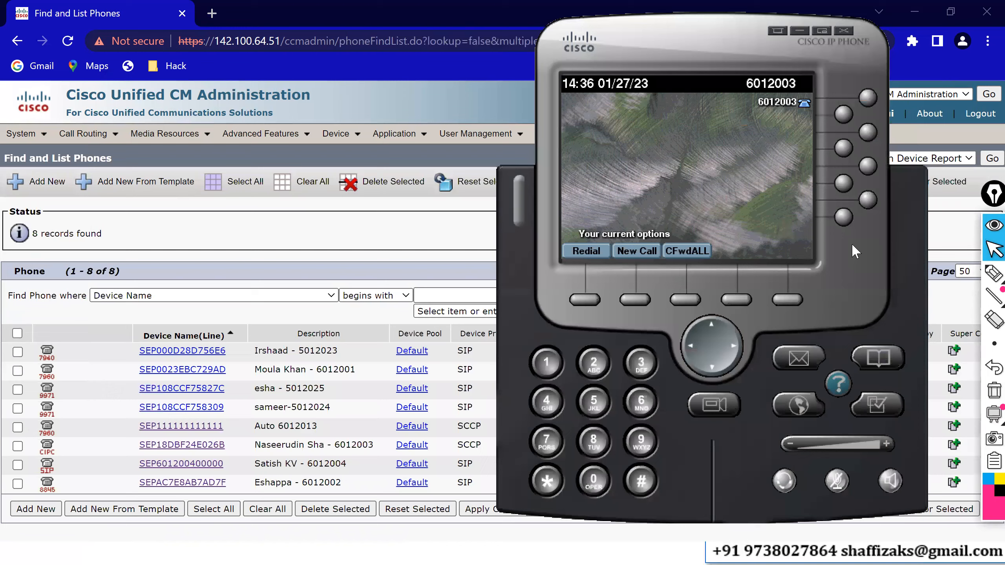
key("alt+Tab")
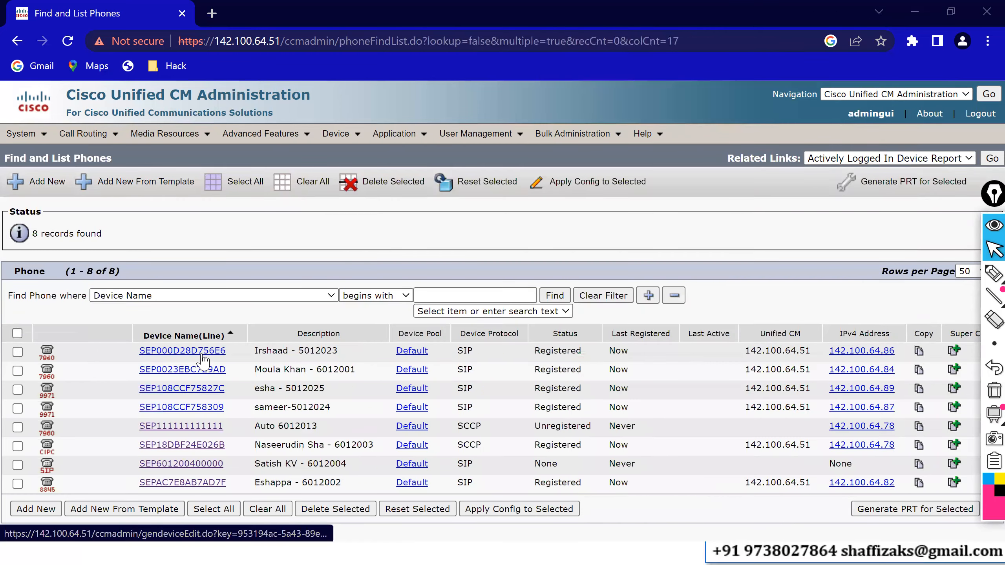
Switch to the Multilab folder, launch Phone Instance 1 softphone and decline the software registration prompt.
key("alt+Tab")
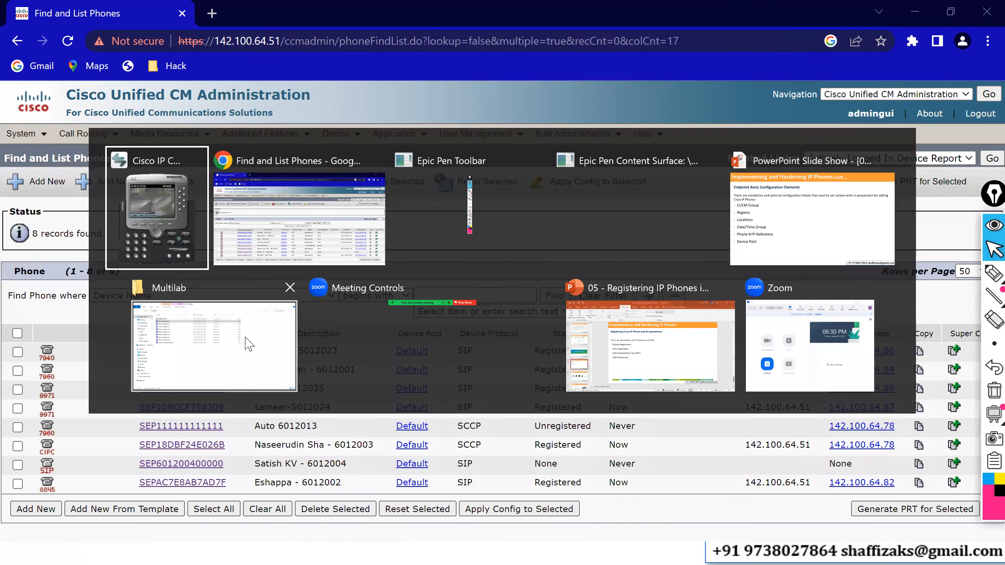
left_click(248, 343)
double_click(196, 119)
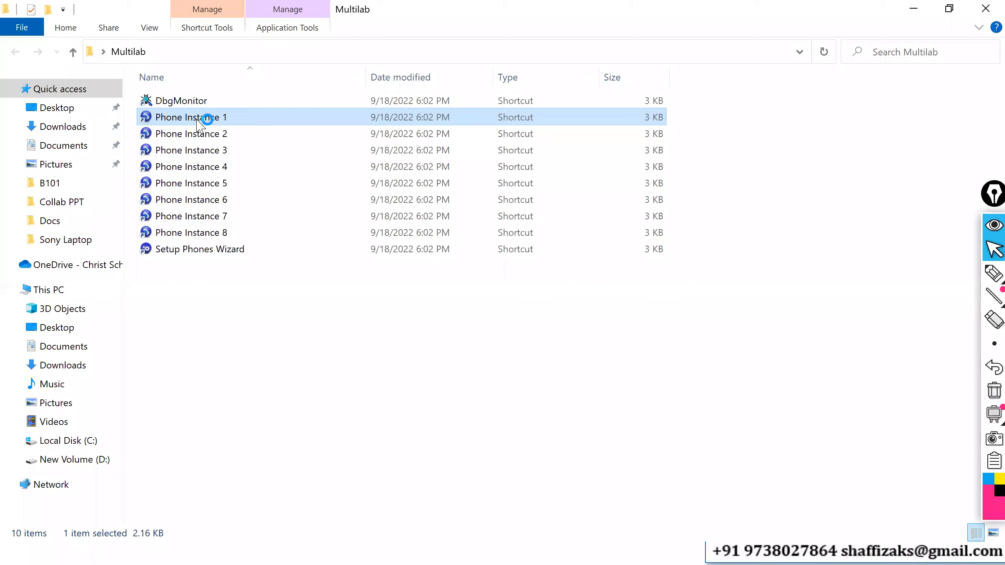
left_click(916, 7)
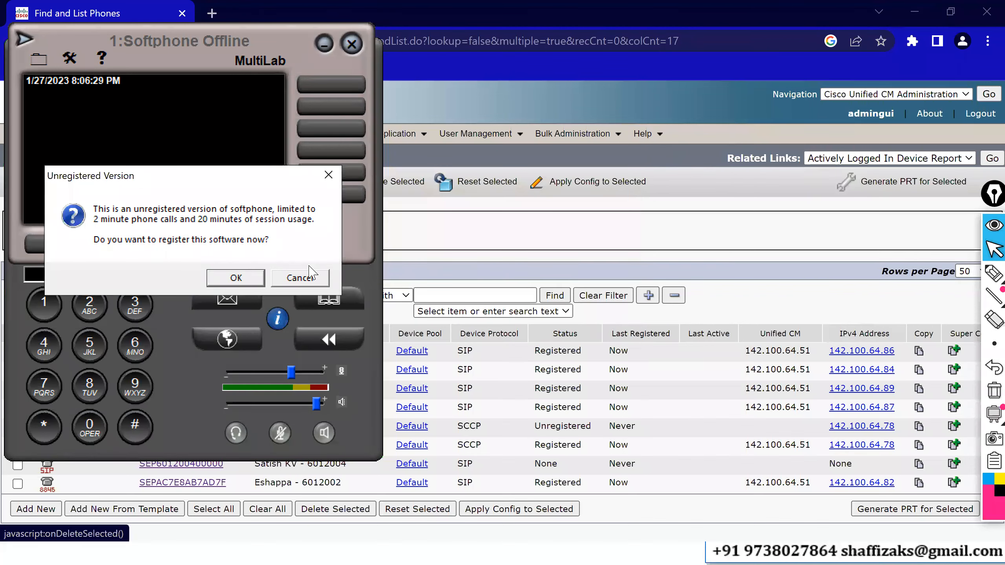
left_click(310, 277)
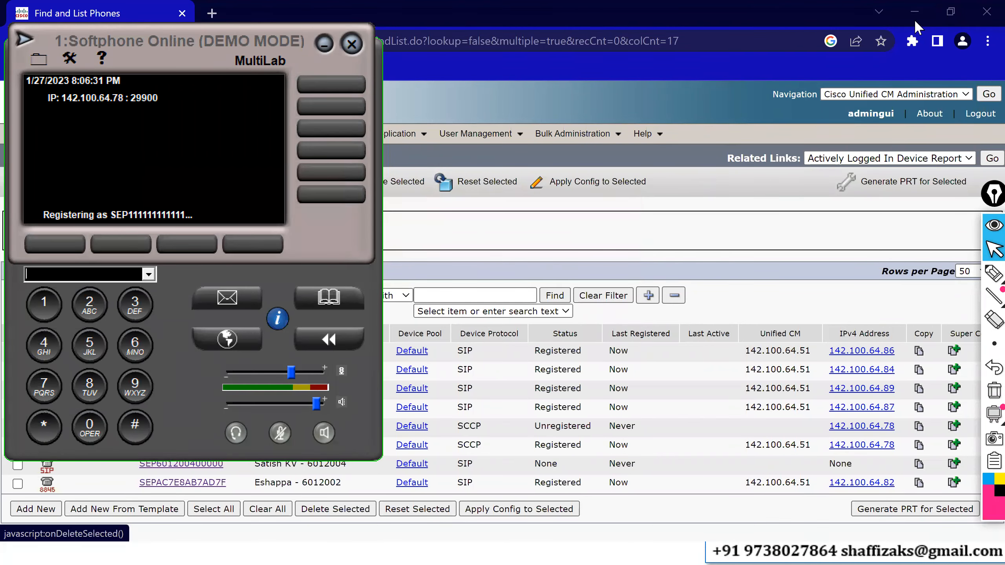
Bring the IP Communicator to the front and dial 6012003 from the MultiLab softphone.
key("alt+Tab")
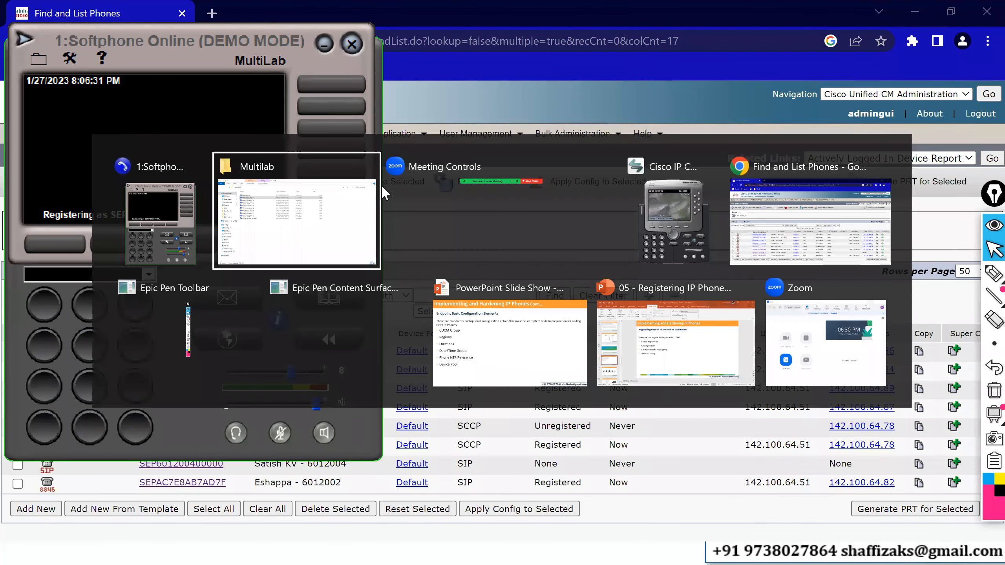
left_click(677, 230)
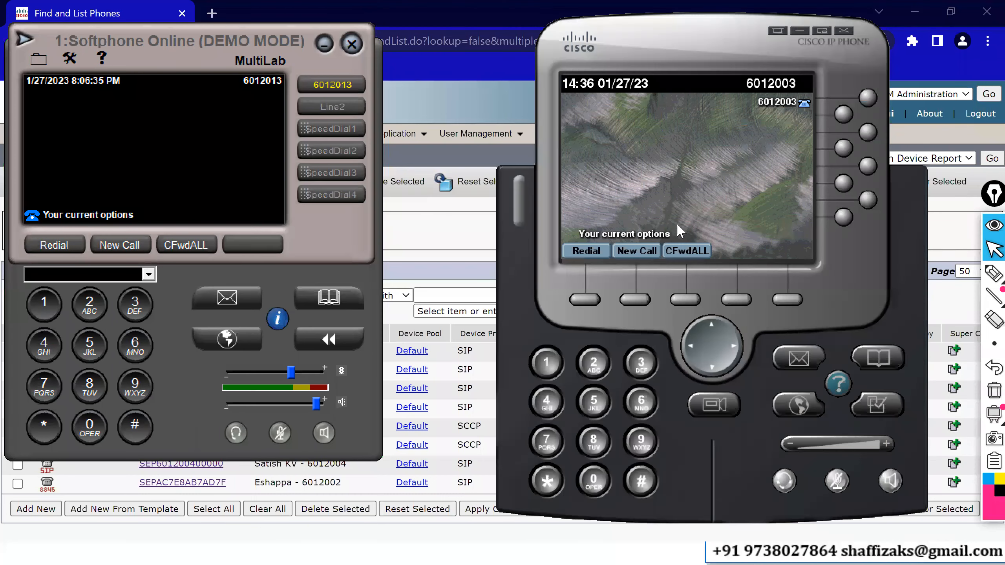
left_click(133, 148)
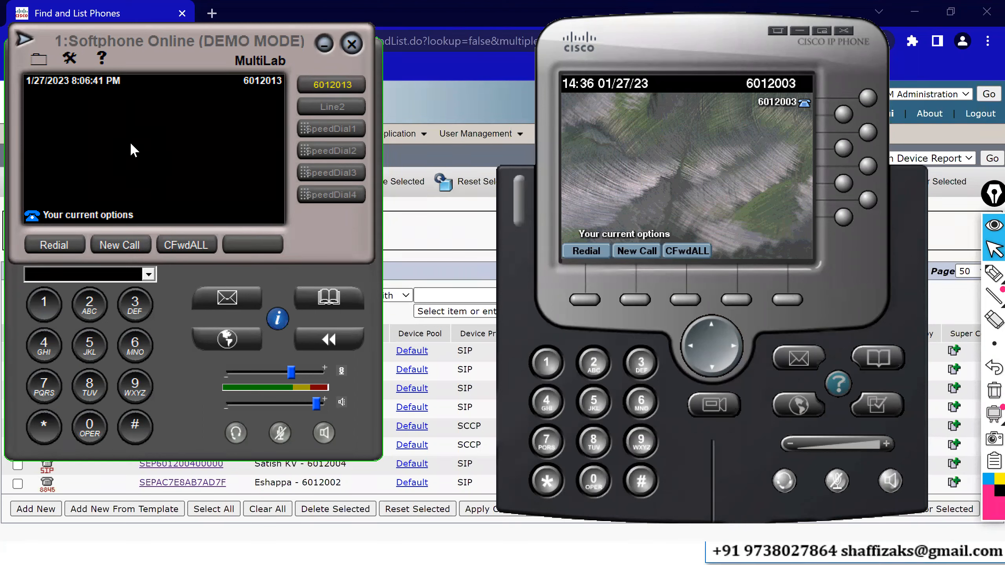
type("6")
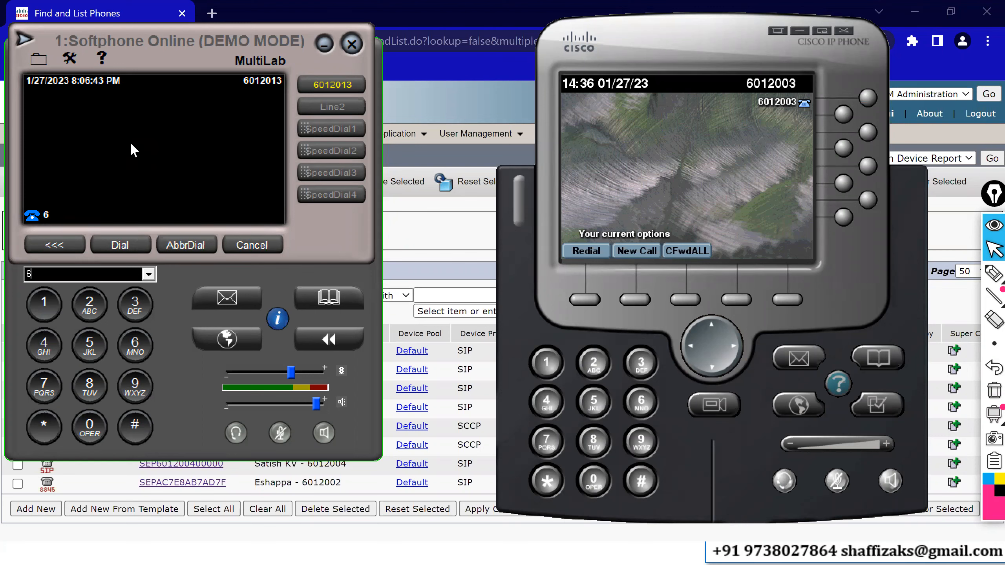
type("012003")
key("Return")
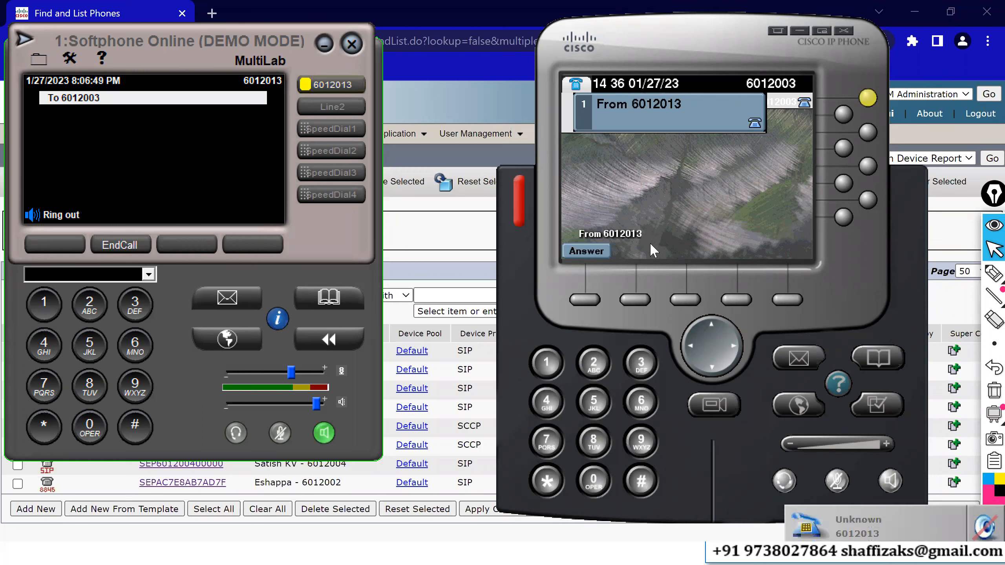
Answer the incoming call on the IP Communicator and mute its microphone.
left_click(589, 299)
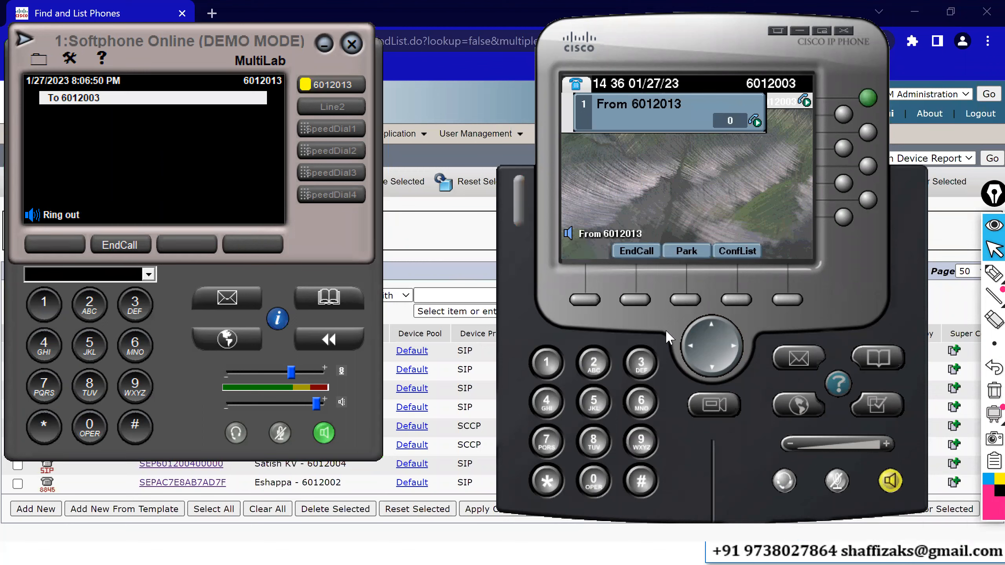
left_click(835, 481)
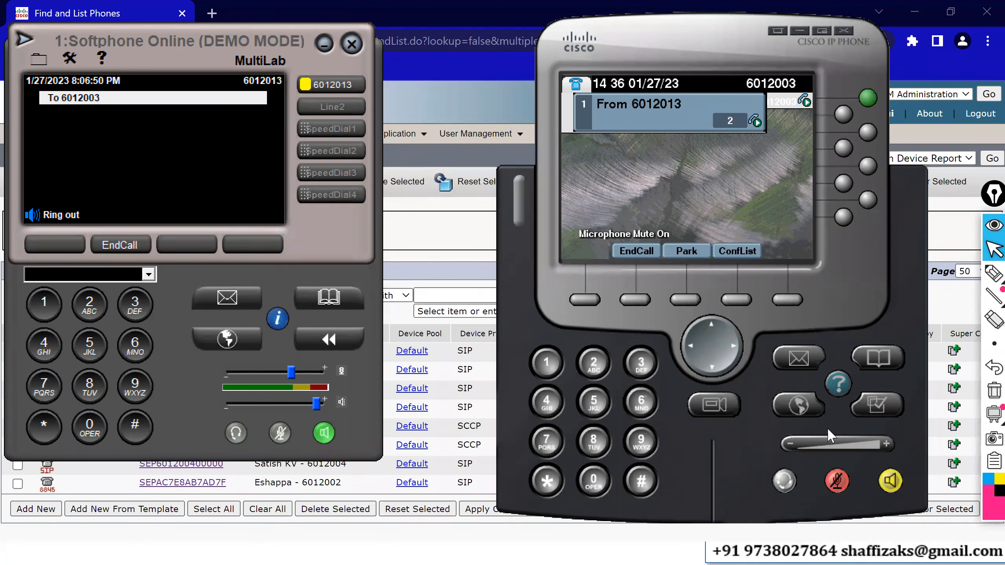
Open the softphone's call statistics to review the active call, then close them.
left_click(277, 318)
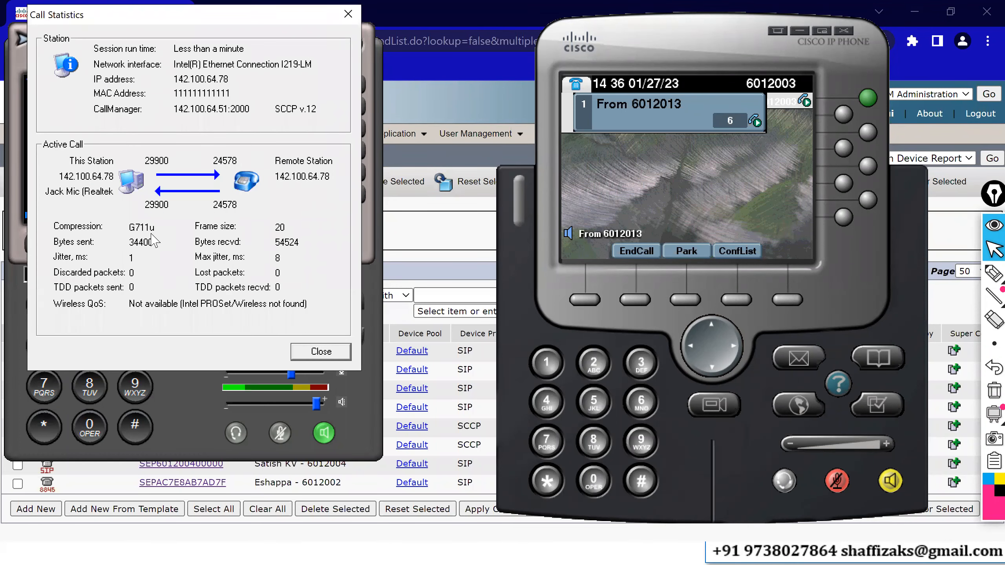
left_click(321, 352)
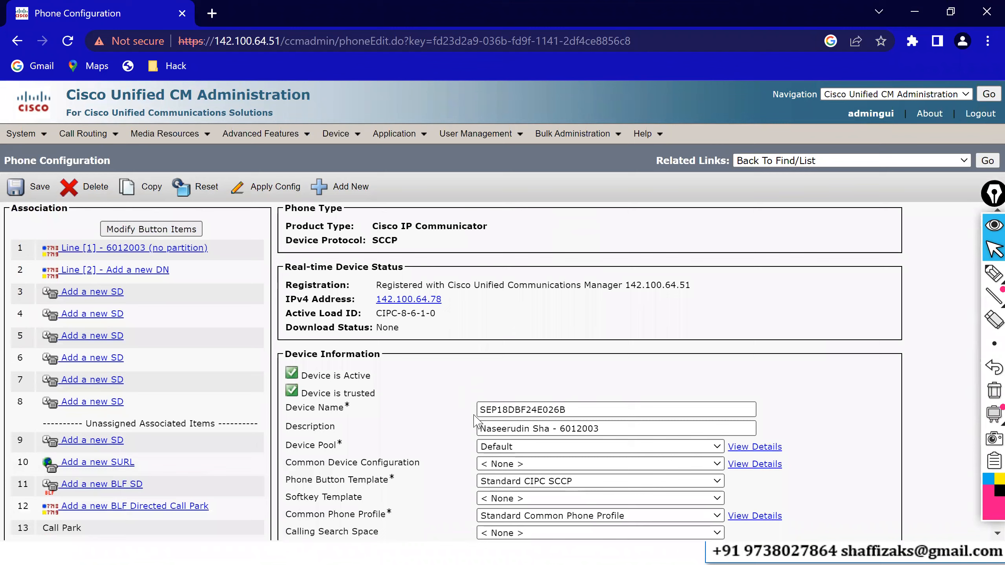
Set the IP Communicator phone SEP18DBF24E026B's device pool to HQ-IN-DP and save.
left_click(494, 447)
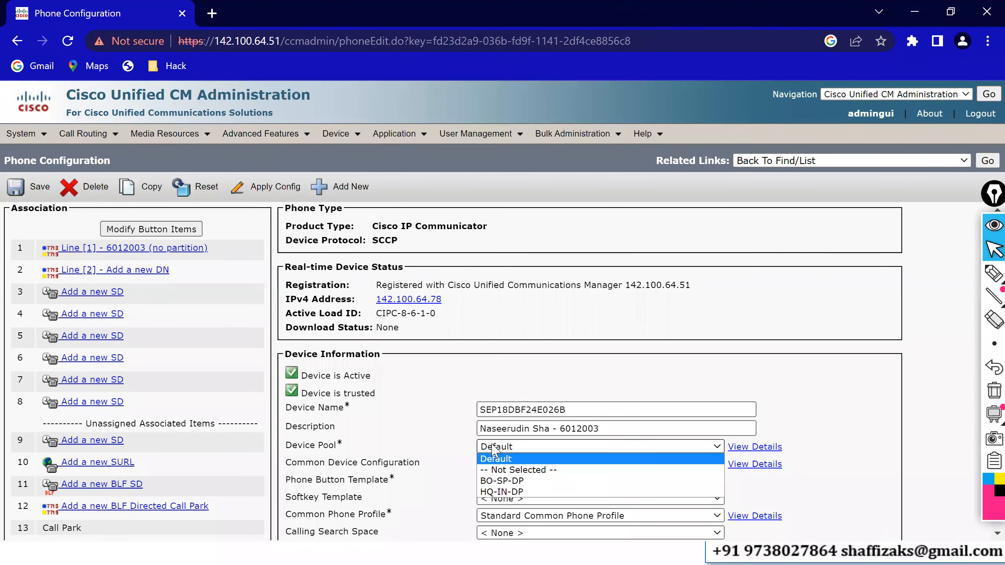
left_click(499, 492)
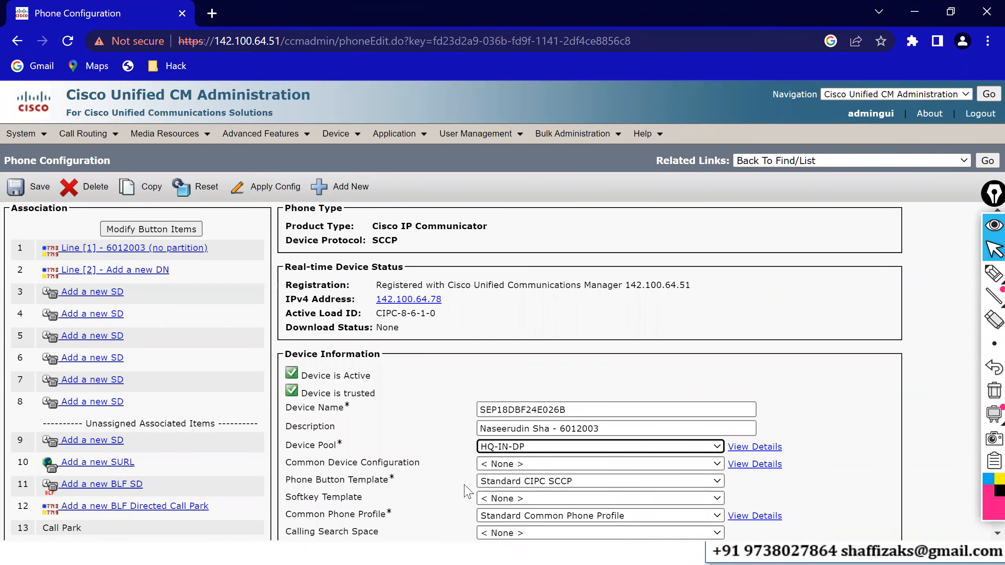
left_click(22, 191)
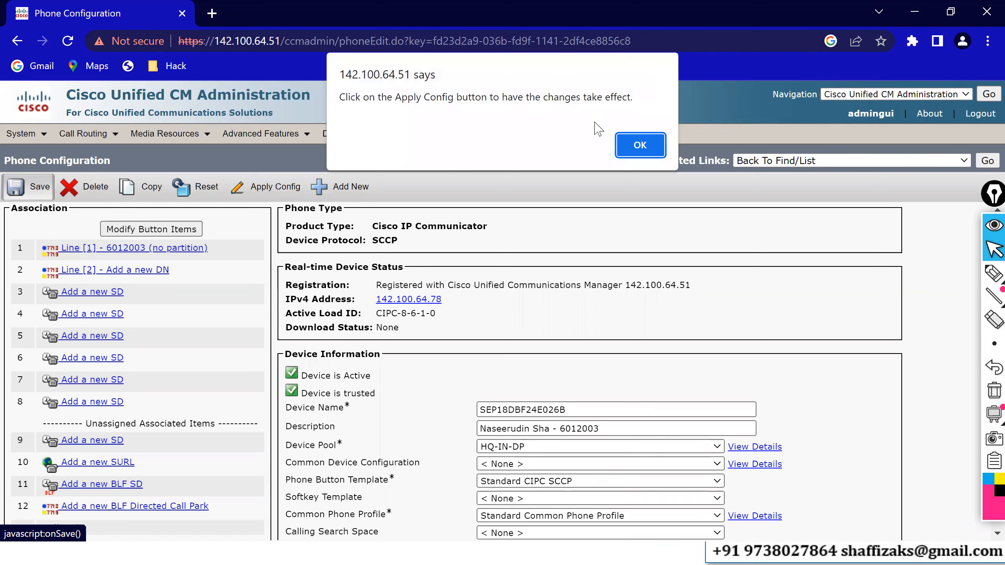
left_click(625, 154)
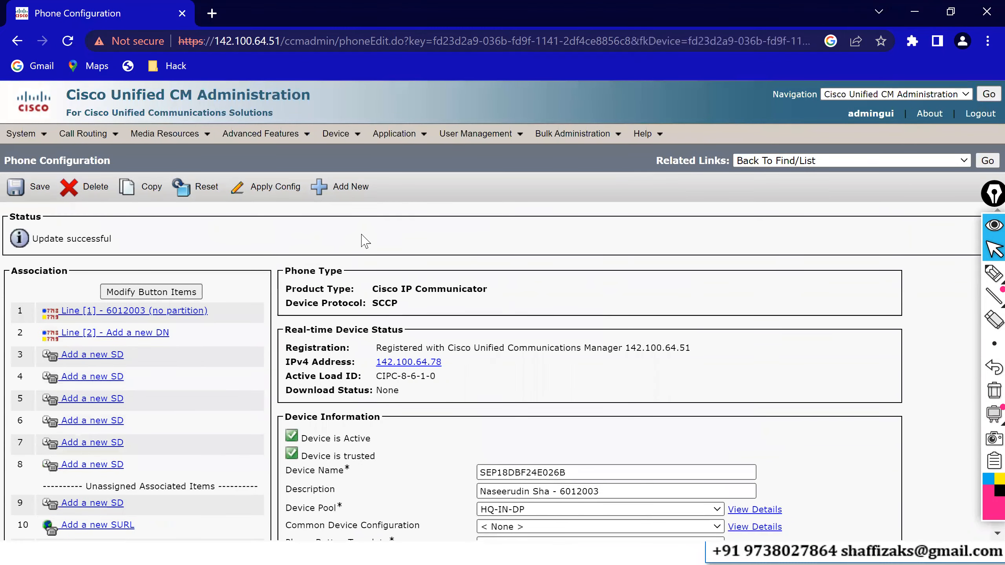
Apply the configuration to the phone and restart it.
left_click(279, 194)
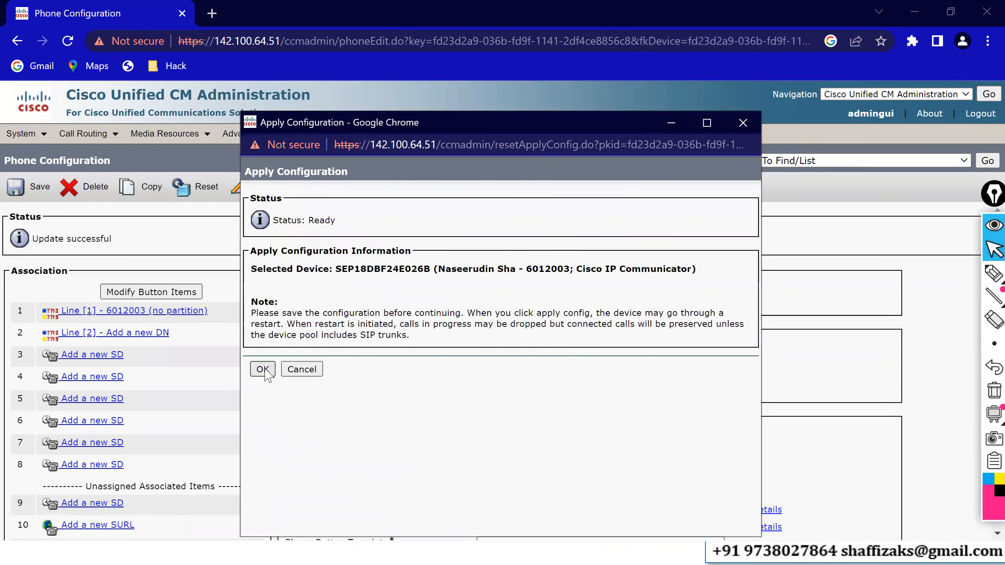
left_click(263, 371)
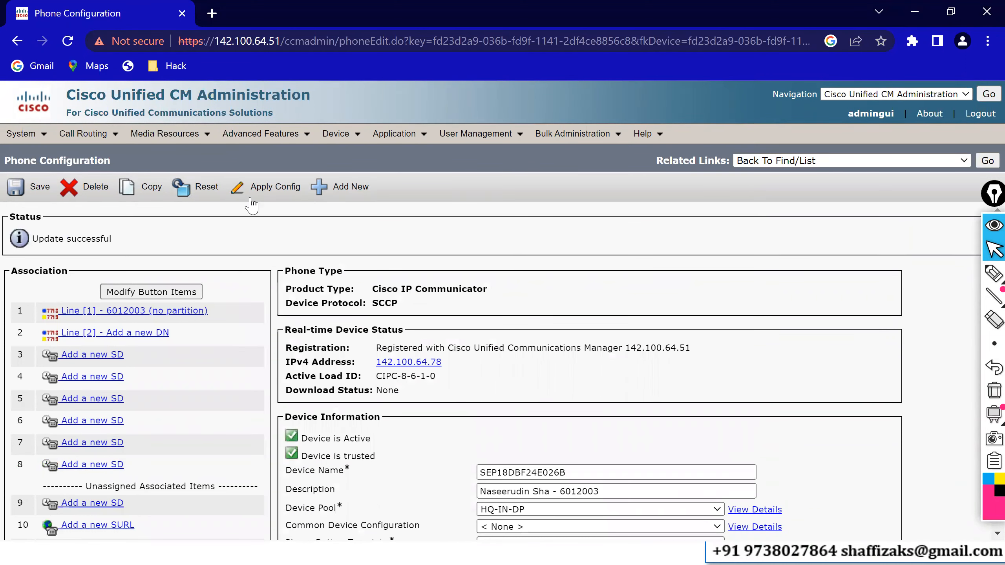
left_click(205, 193)
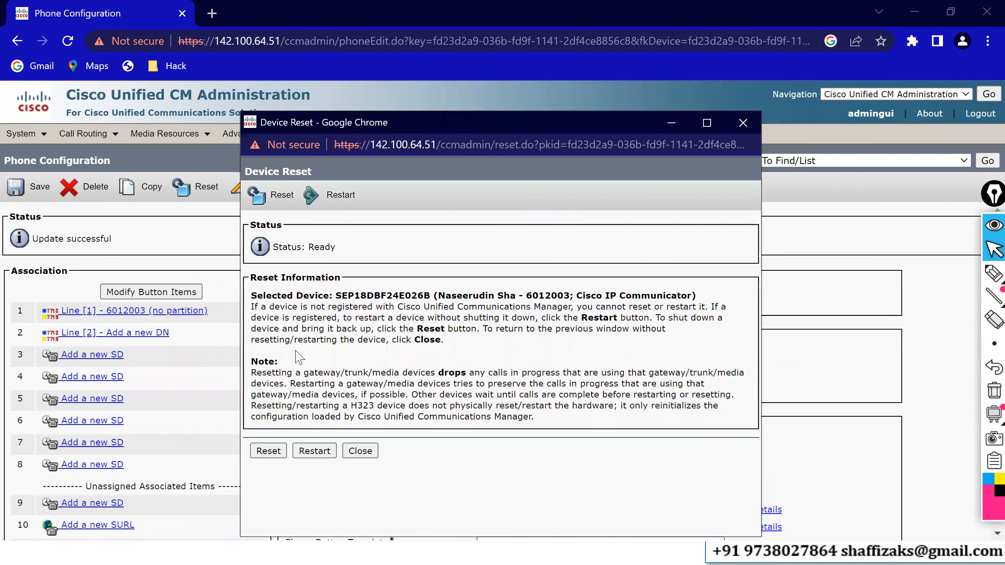
left_click(312, 452)
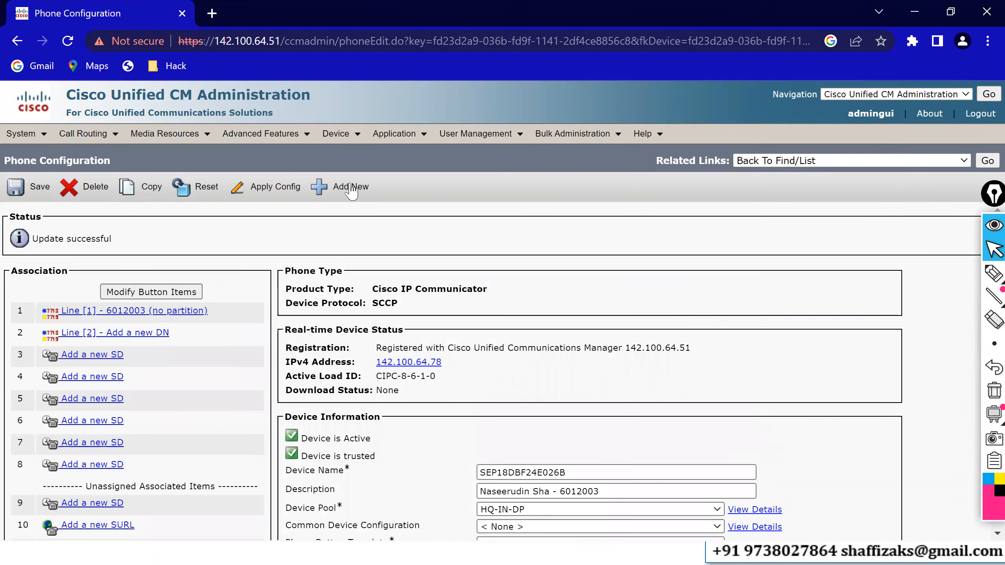
mouse_move(344, 135)
left_click(352, 210)
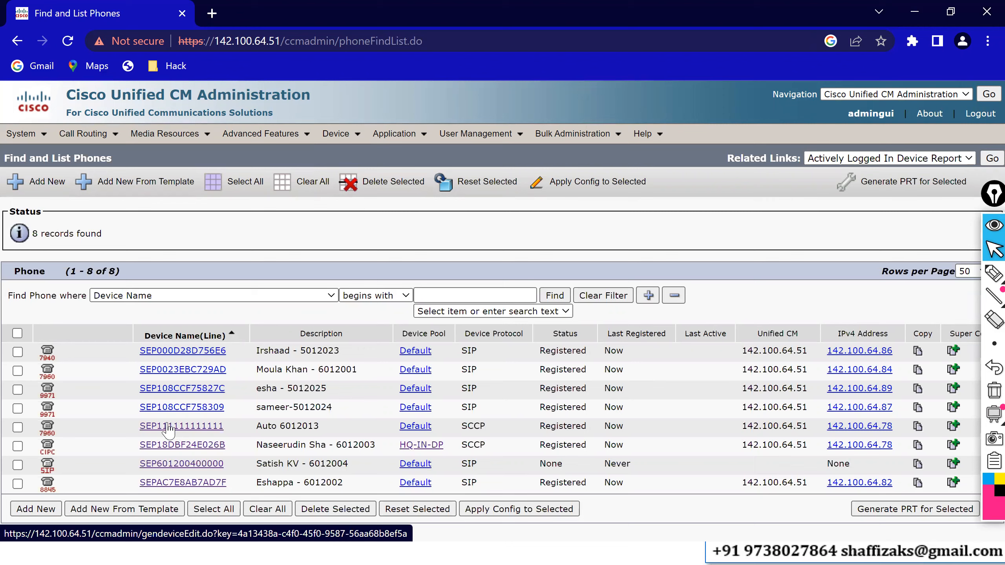
left_click(191, 426)
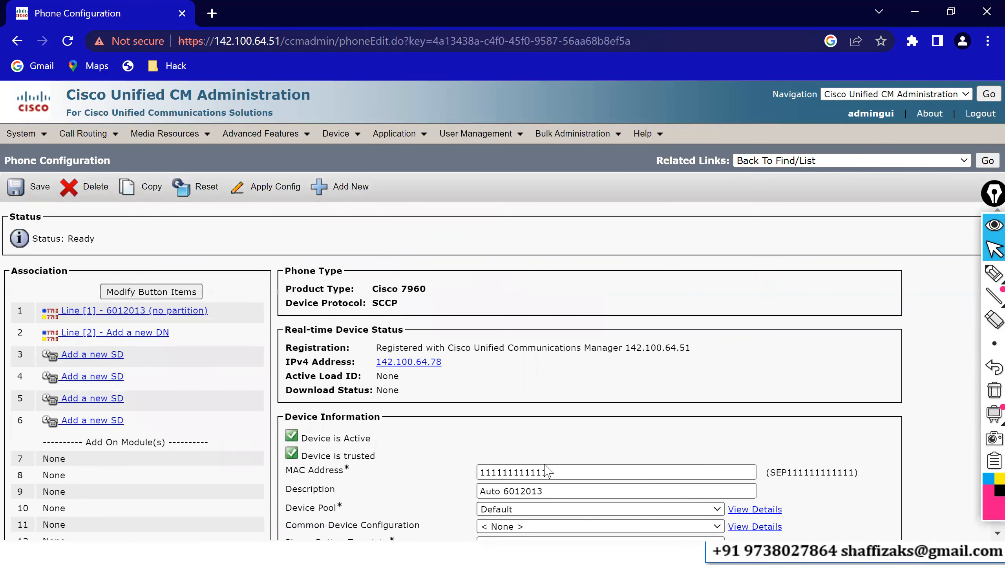
scroll(478, 429, "down", 2)
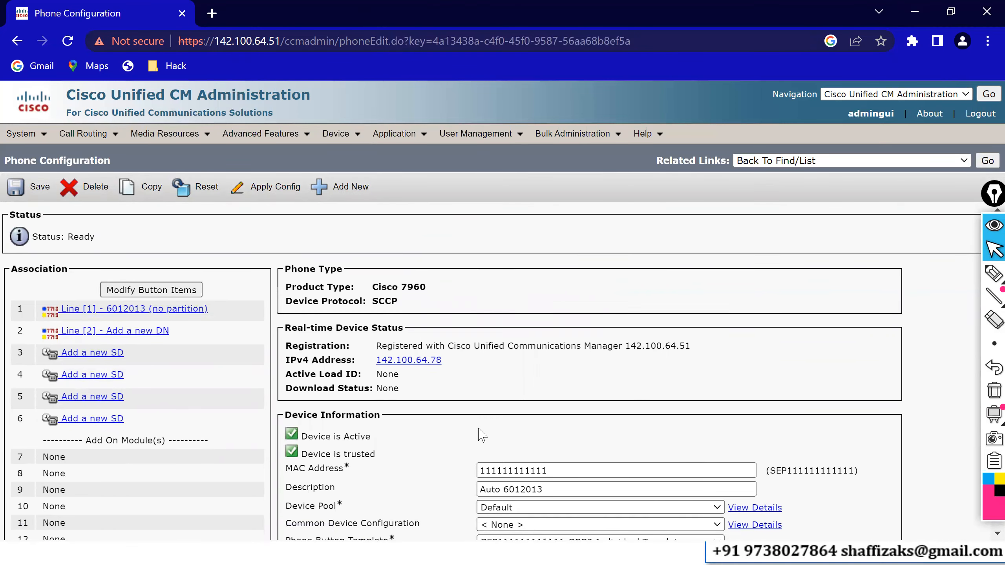
scroll(478, 428, "down", 1)
left_click(498, 414)
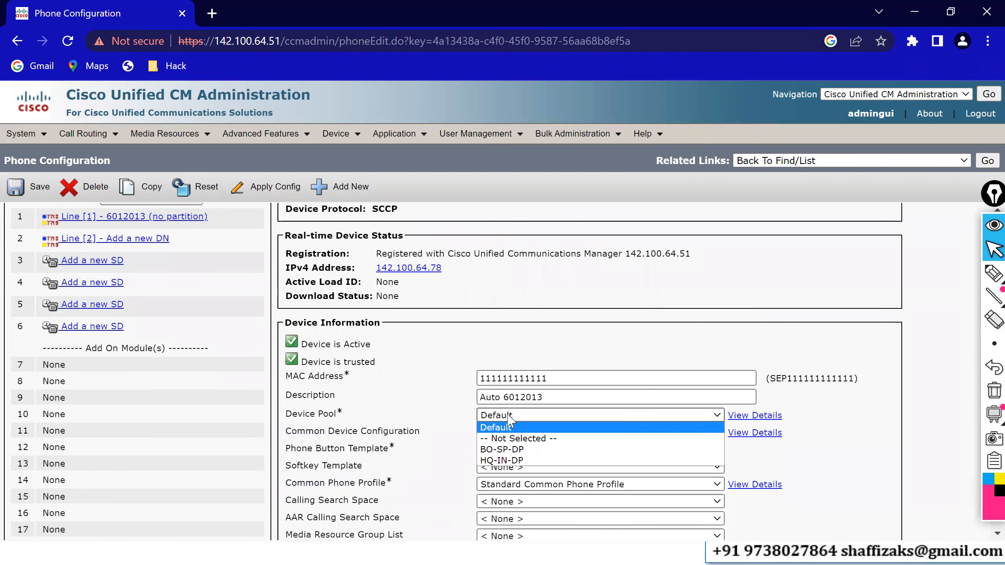
left_click(510, 449)
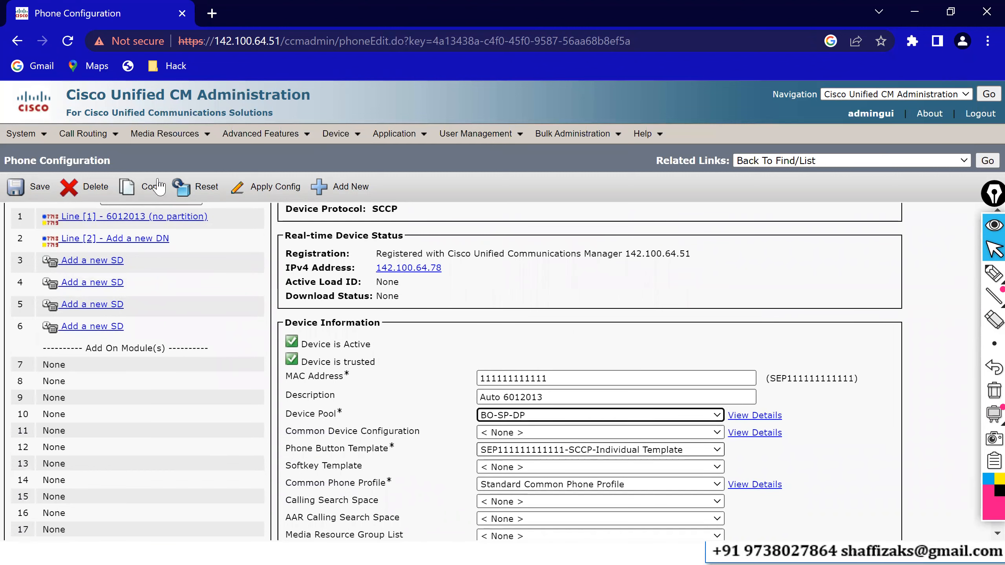
left_click(39, 194)
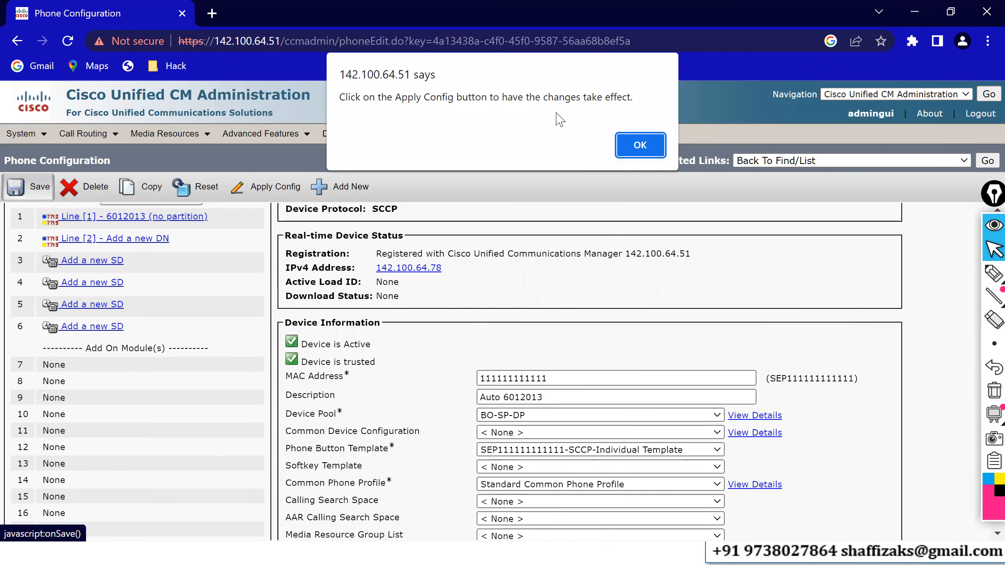
left_click(639, 147)
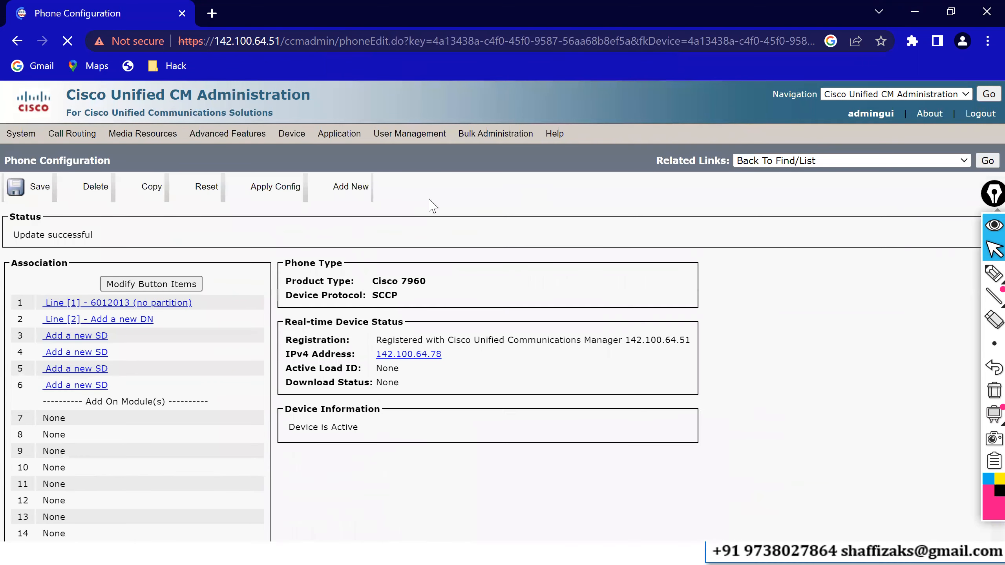
left_click(265, 189)
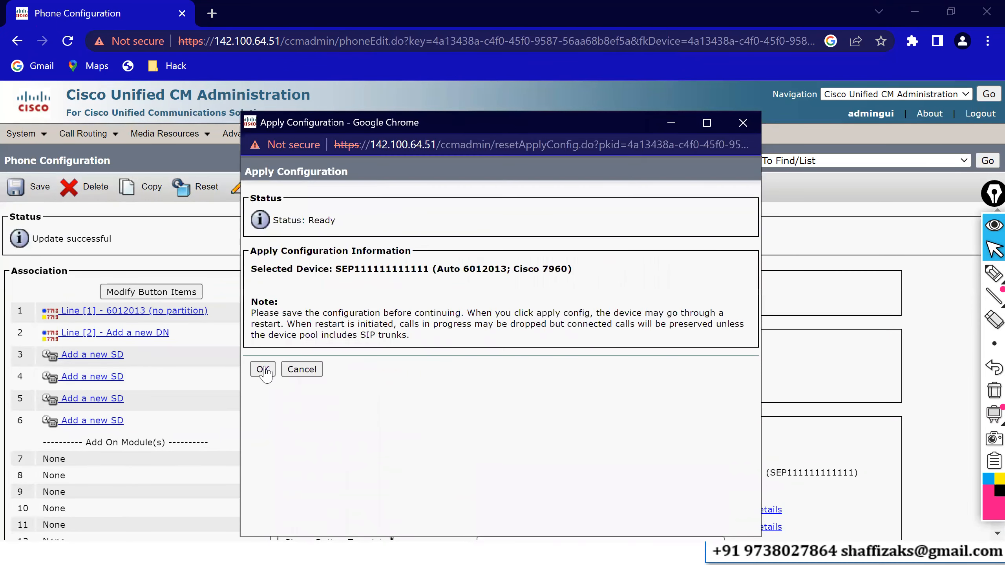
left_click(263, 369)
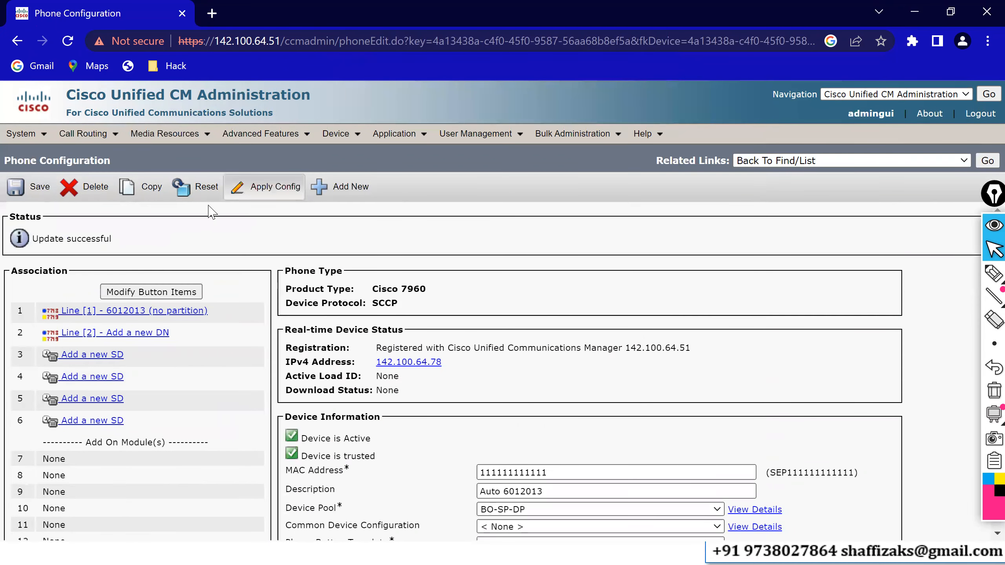
left_click(200, 194)
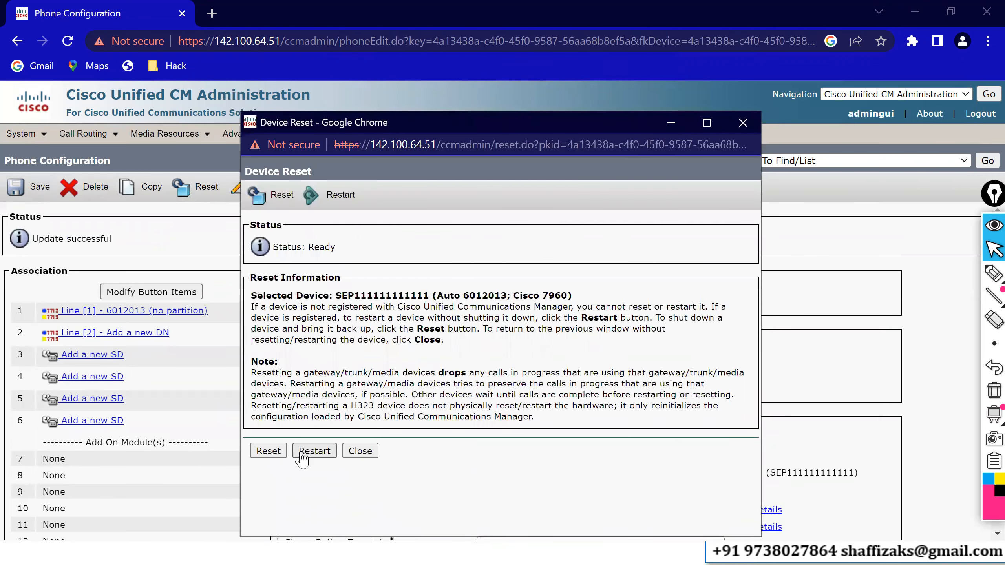
Close the device reset window and dial extension 6012003 from the 6012013 softphone.
left_click(360, 451)
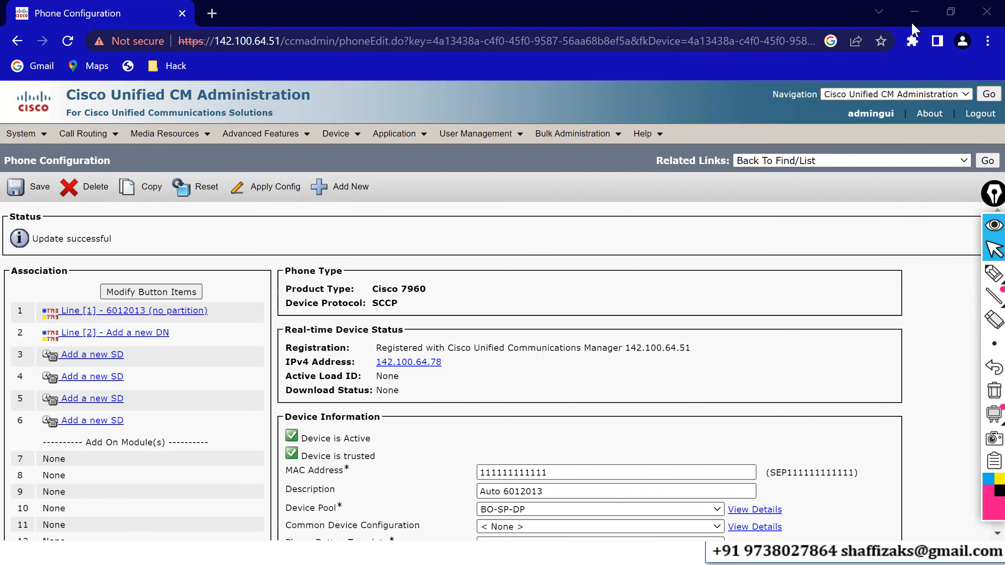
left_click(911, 21)
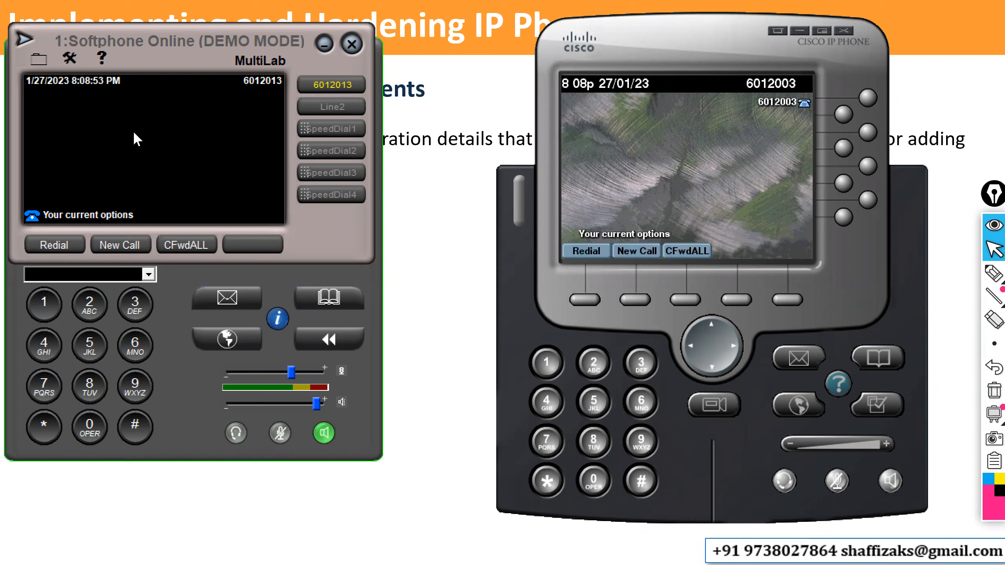
type("601")
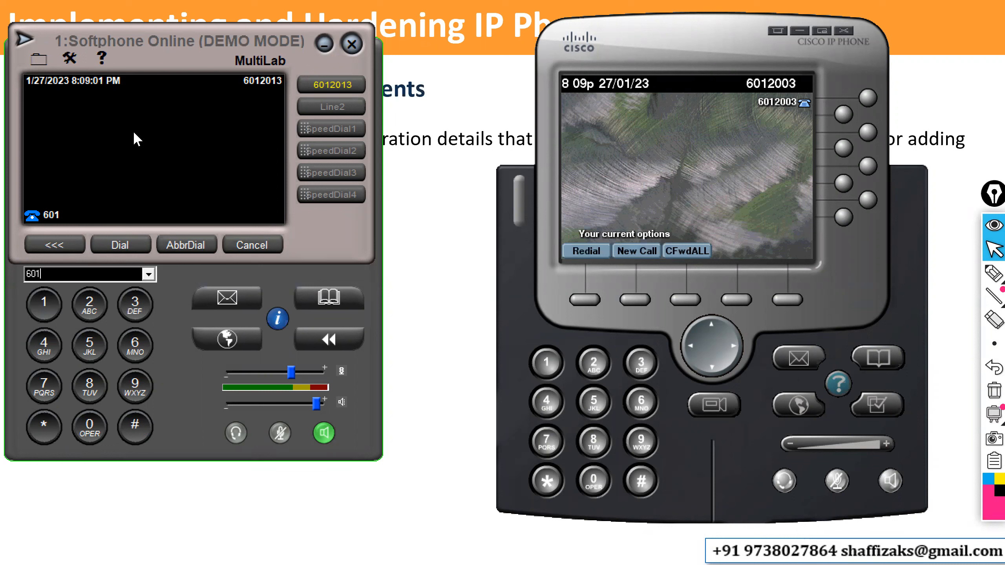
type("2003")
key("Return")
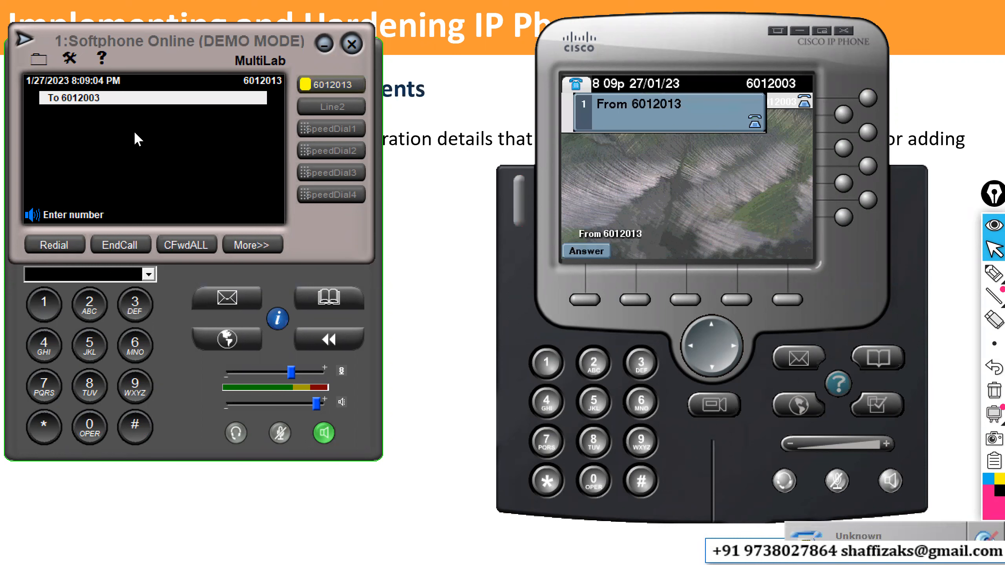
Answer the incoming call on phone 6012003 and display its call statistics.
left_click(582, 299)
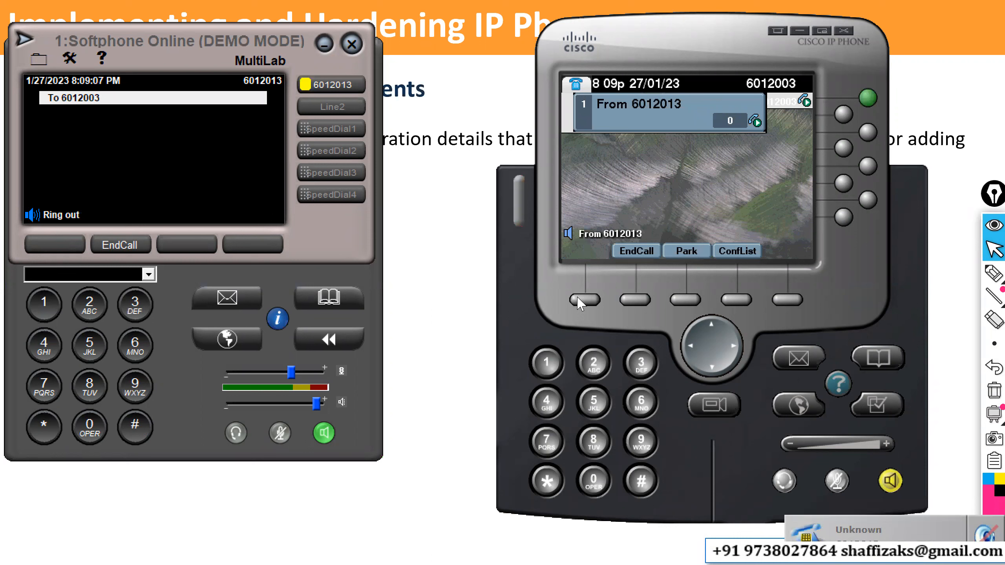
double_click(838, 383)
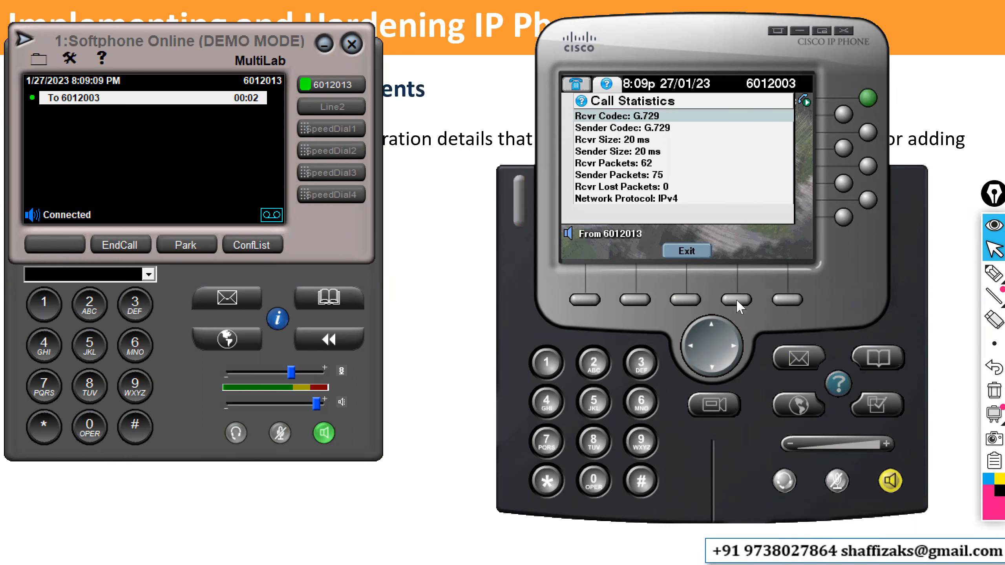
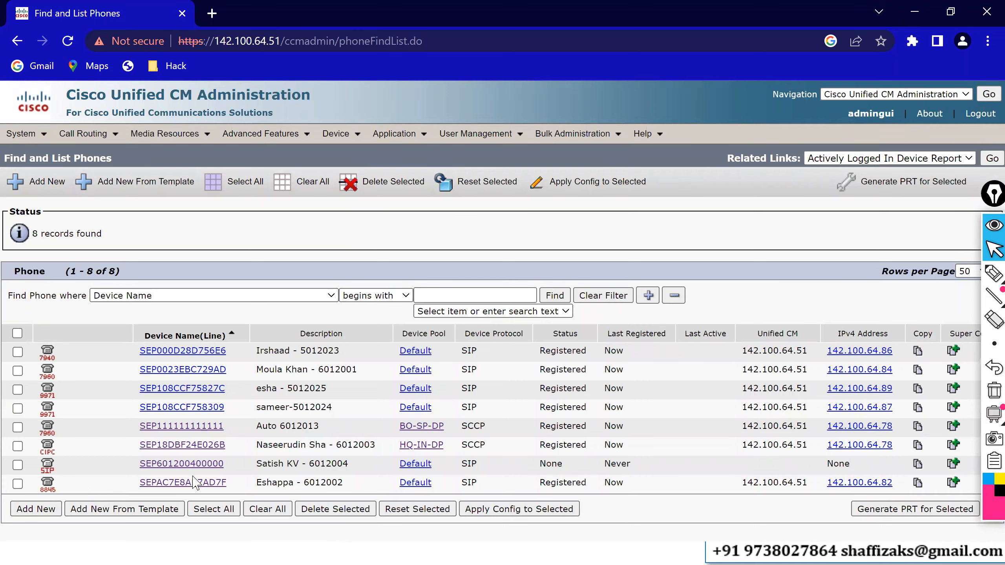
Open phone SEPAC7E8AB7AD7F, set its device pool to HQ-IN-DP and save.
left_click(193, 482)
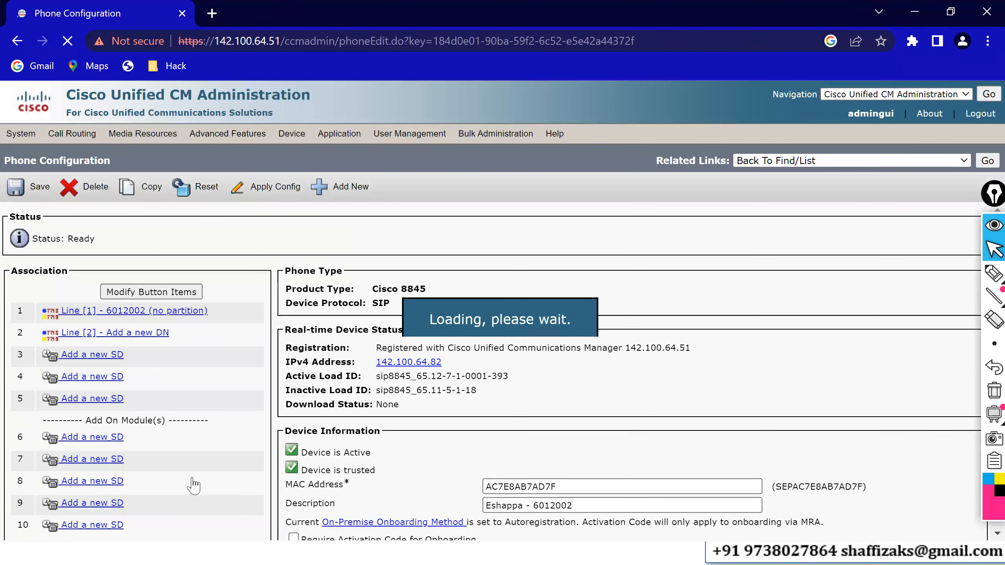
scroll(433, 491, "down", 2)
left_click(516, 496)
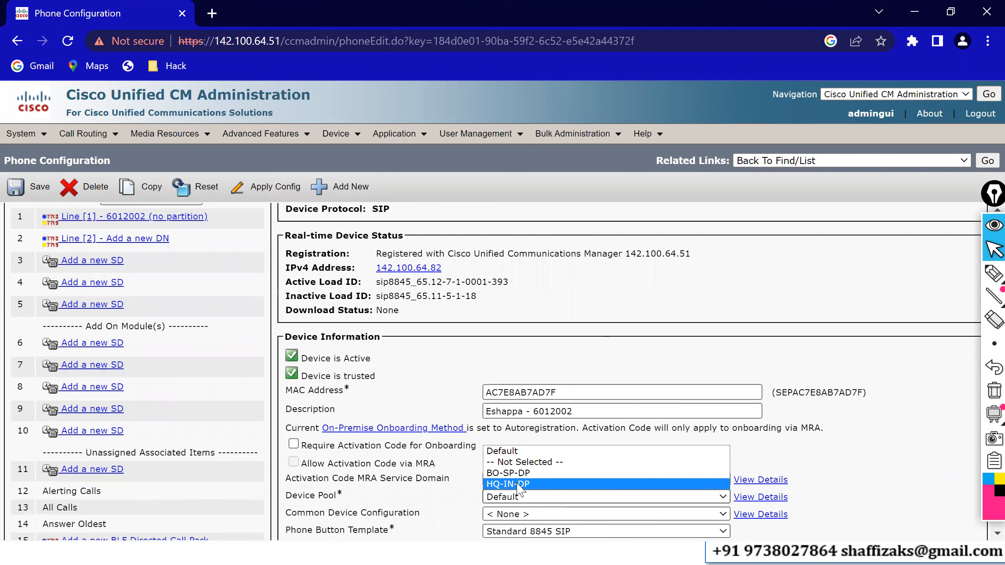
left_click(516, 490)
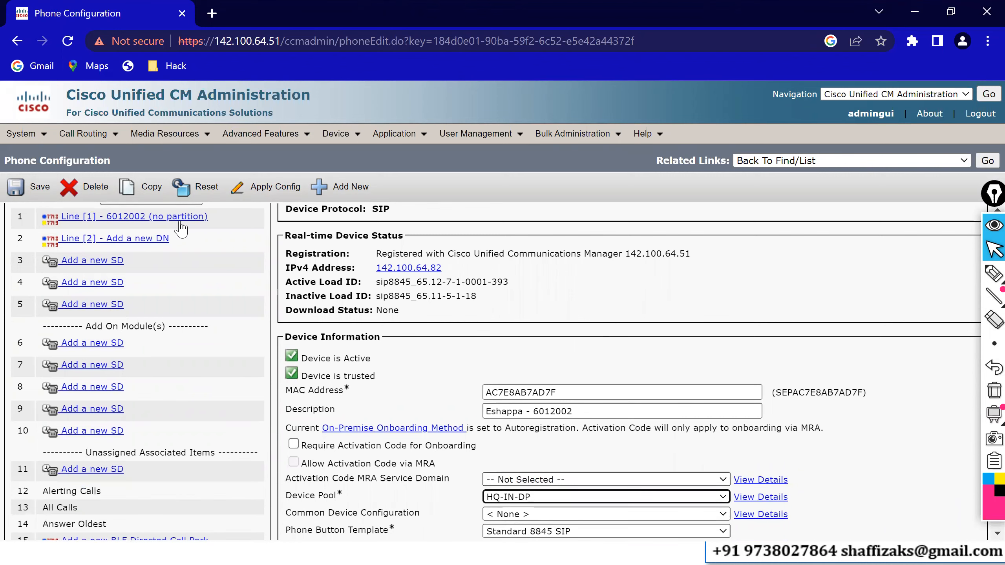
left_click(39, 189)
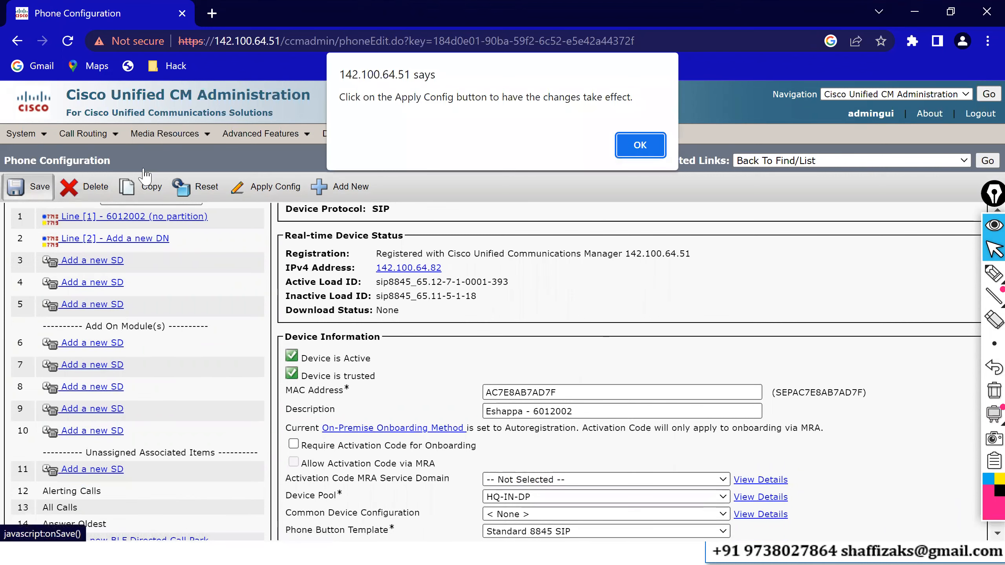
left_click(640, 145)
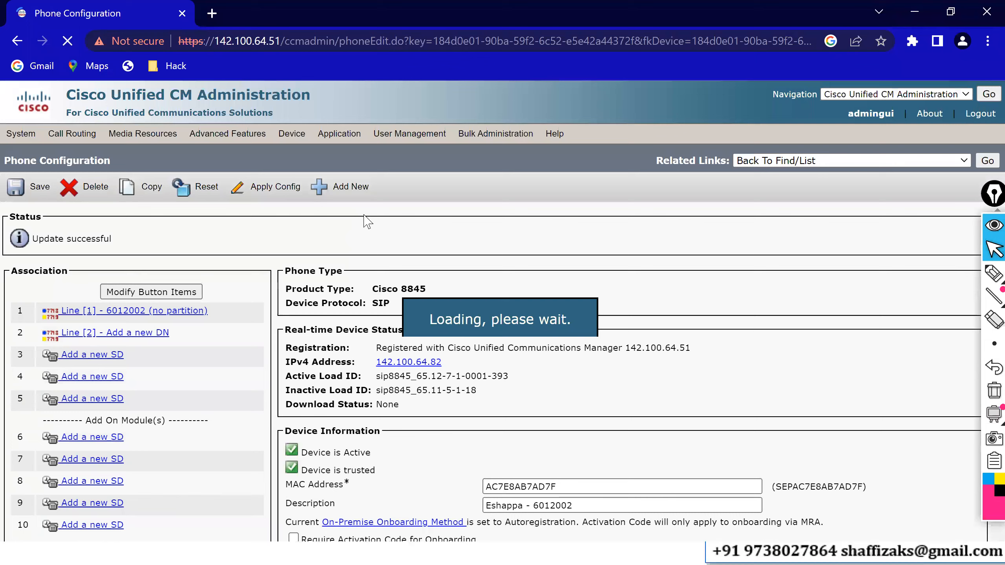
Apply the configuration to SEPAC7E8AB7AD7F and return to the phone list.
left_click(269, 194)
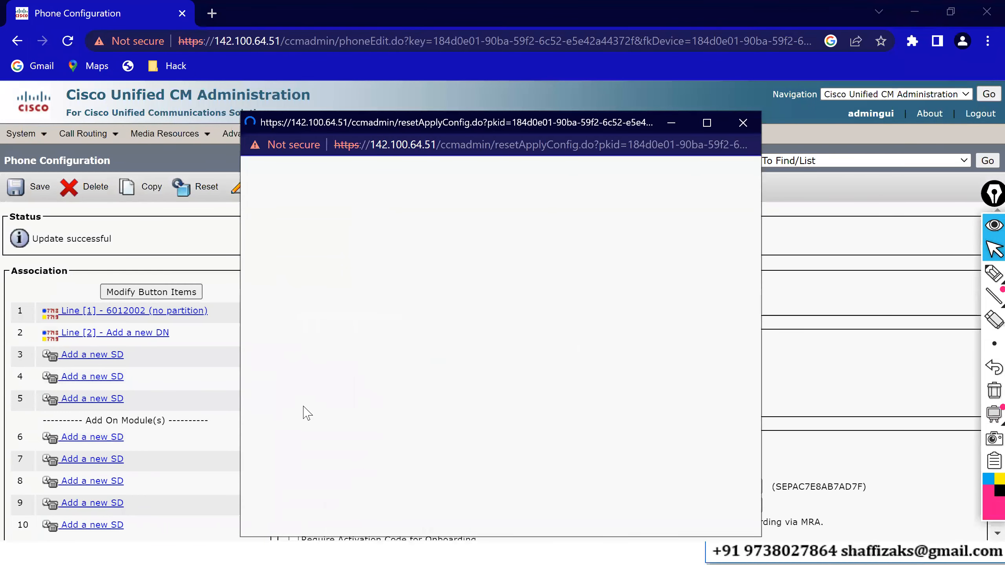
left_click(263, 370)
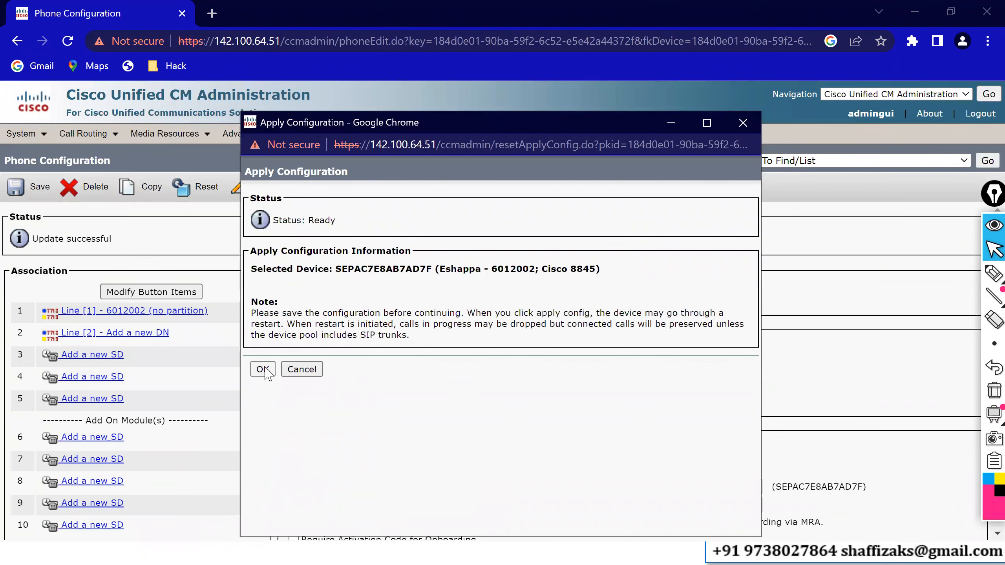
mouse_move(349, 139)
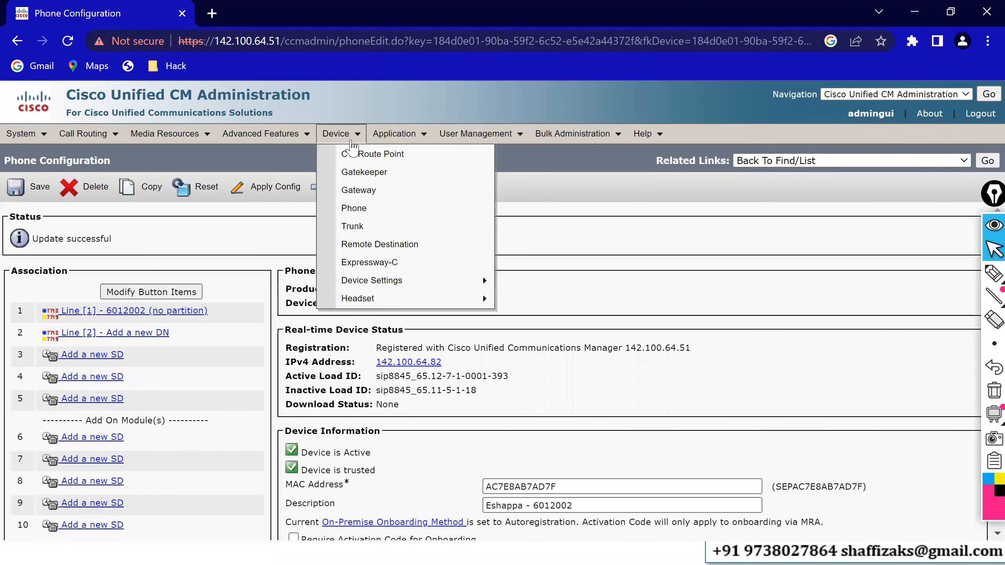
left_click(361, 218)
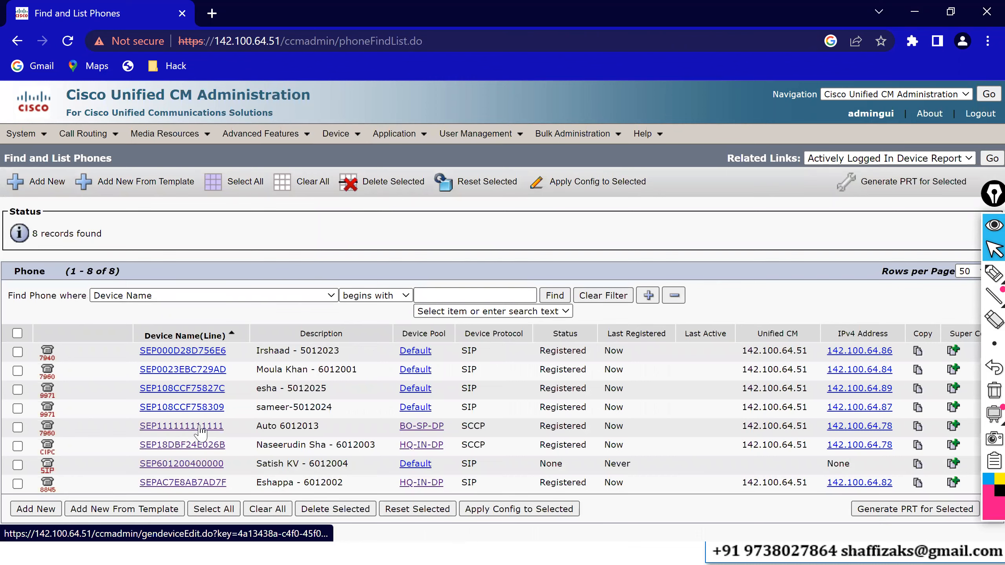
left_click(917, 427)
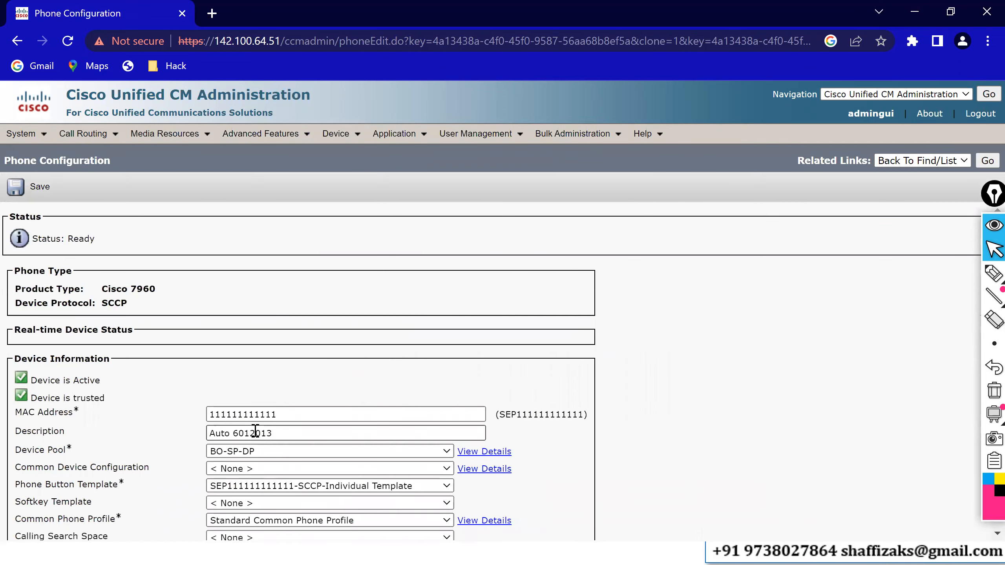
left_click_drag(289, 415, 190, 415)
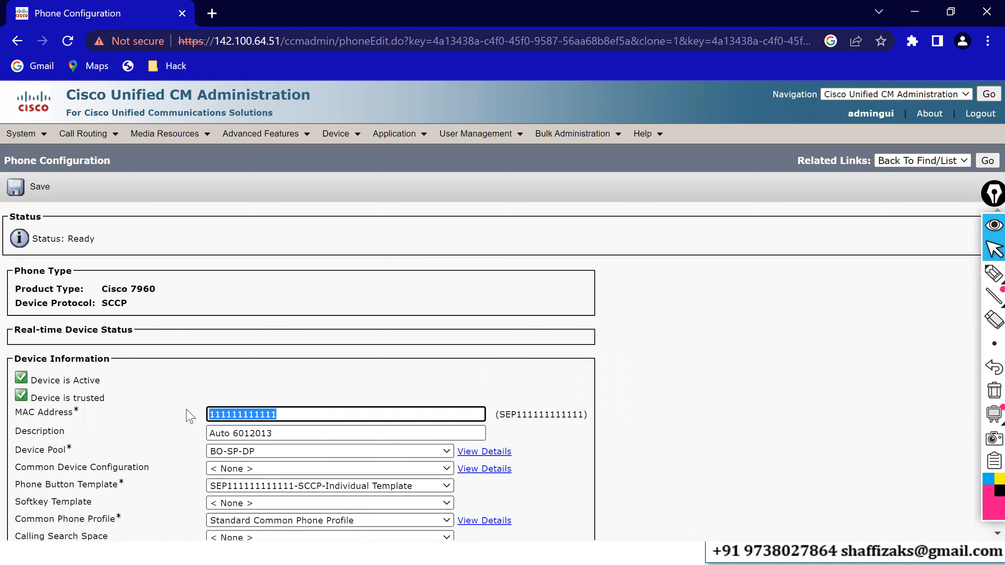
type("22")
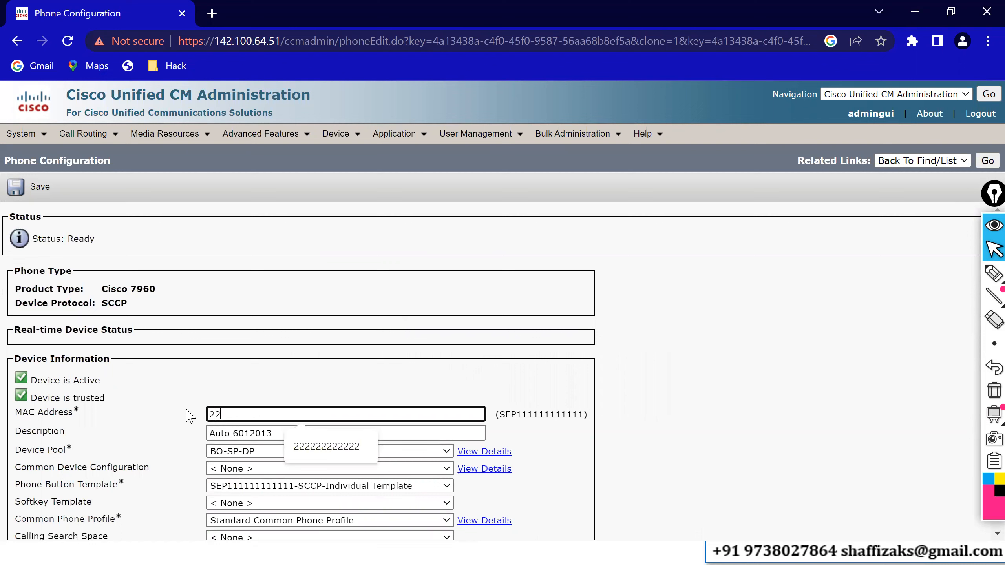
type("2222222222")
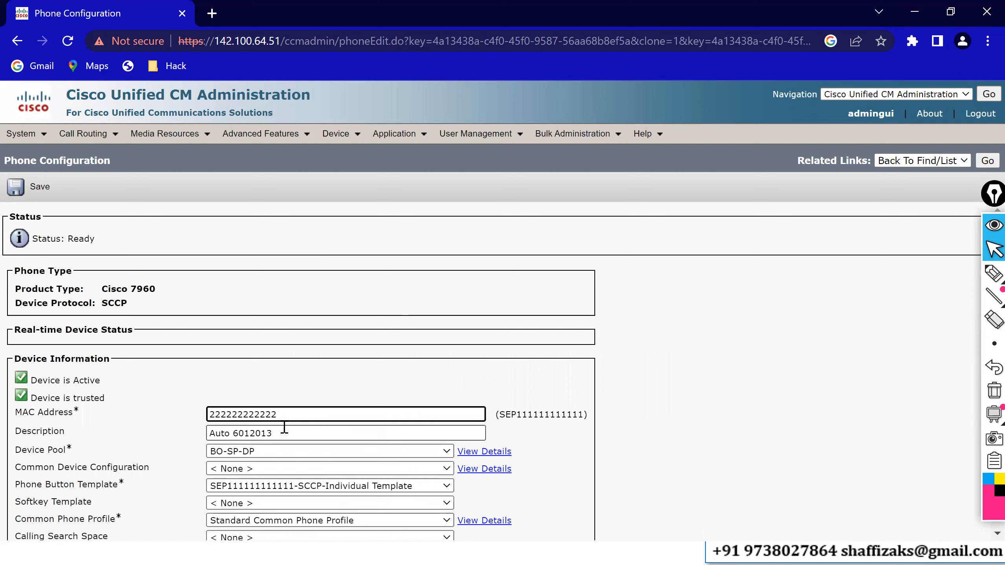
key("Tab")
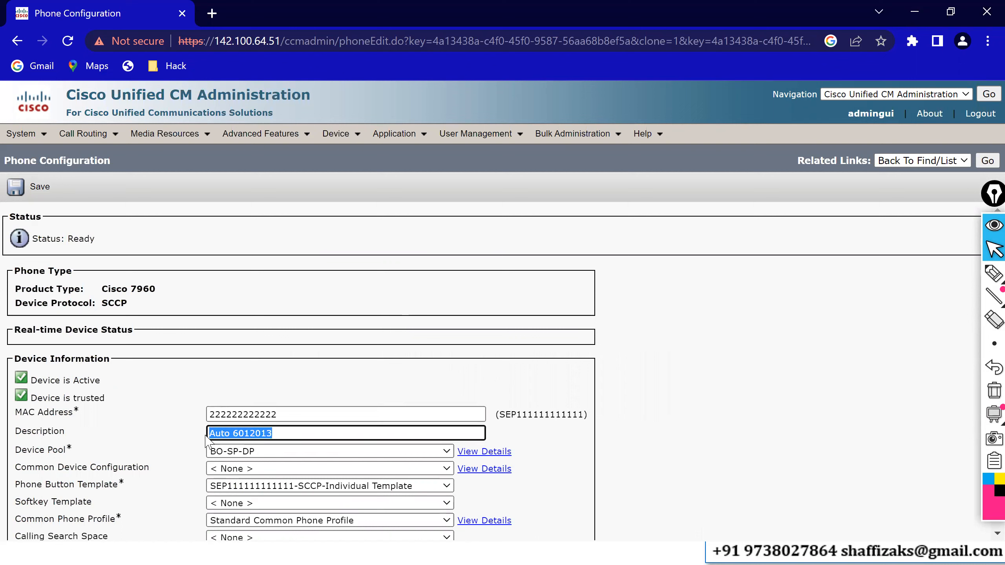
Set the new phone's description to the user's name followed by - 6012007.
left_click_drag(236, 435, 188, 443)
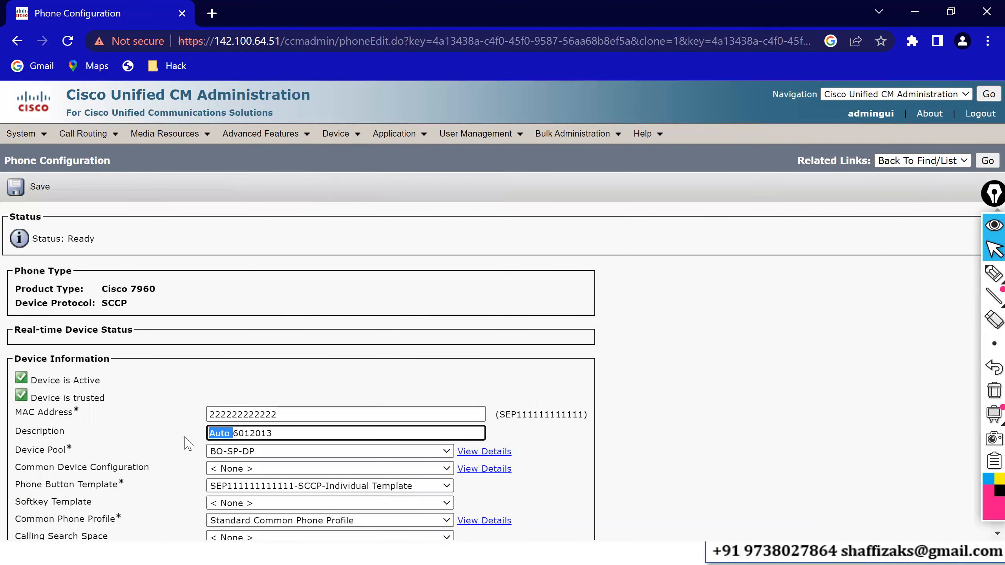
type("Nadeem")
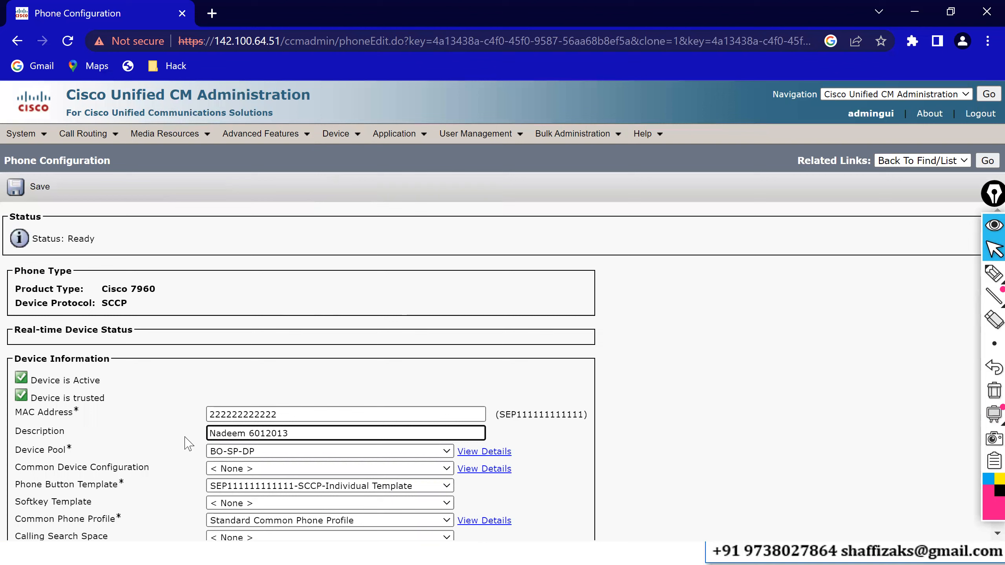
type("-")
Set the new phone's device pool to HQ-IN-DP and save it.
left_click(265, 455)
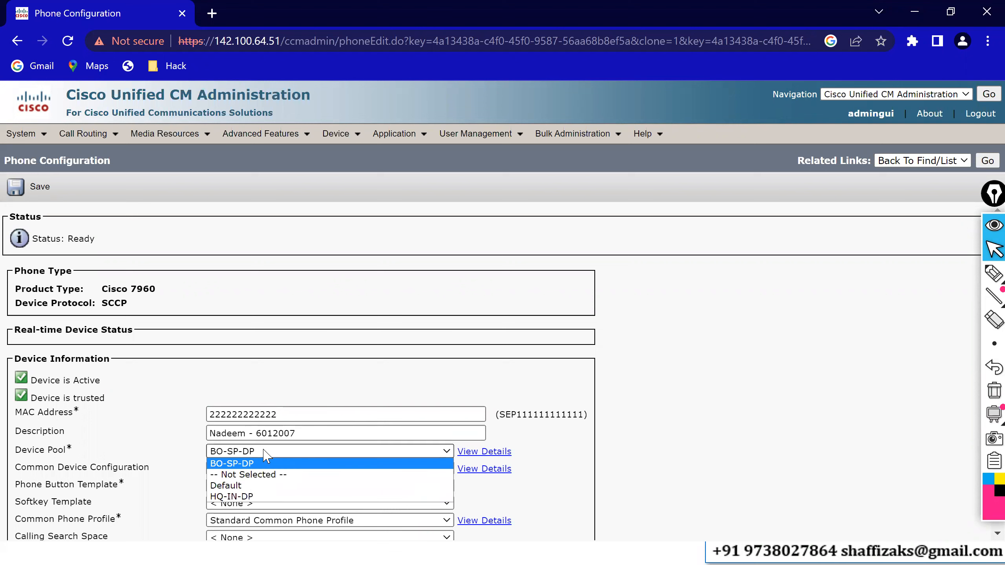
left_click(246, 498)
left_click(299, 433)
left_click_drag(299, 432, 259, 432)
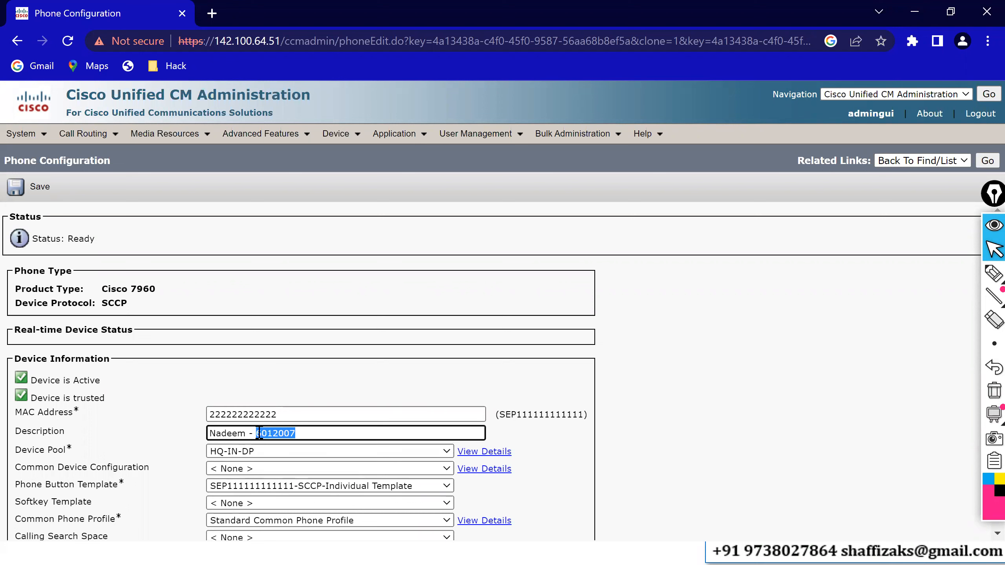
left_click(38, 188)
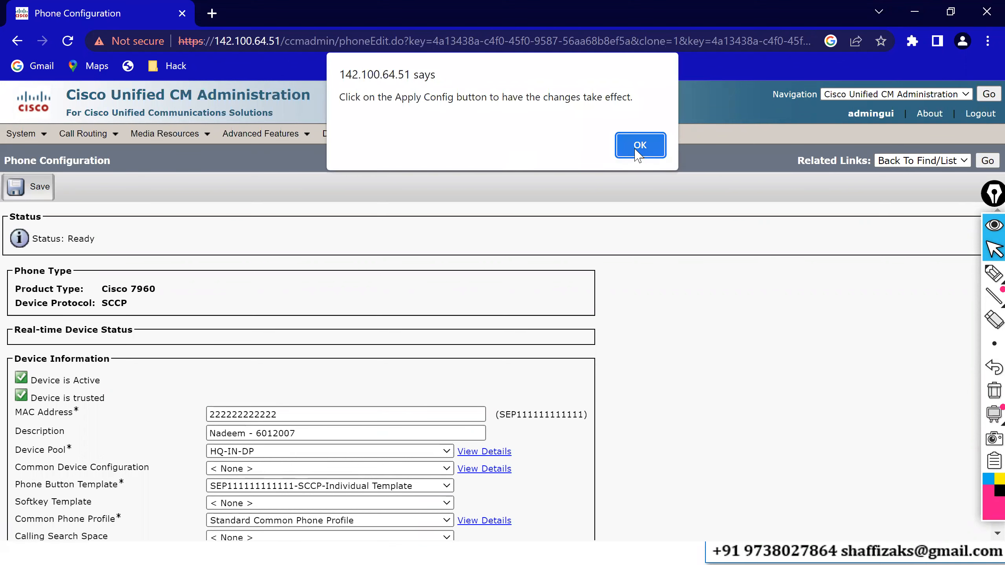
left_click(635, 149)
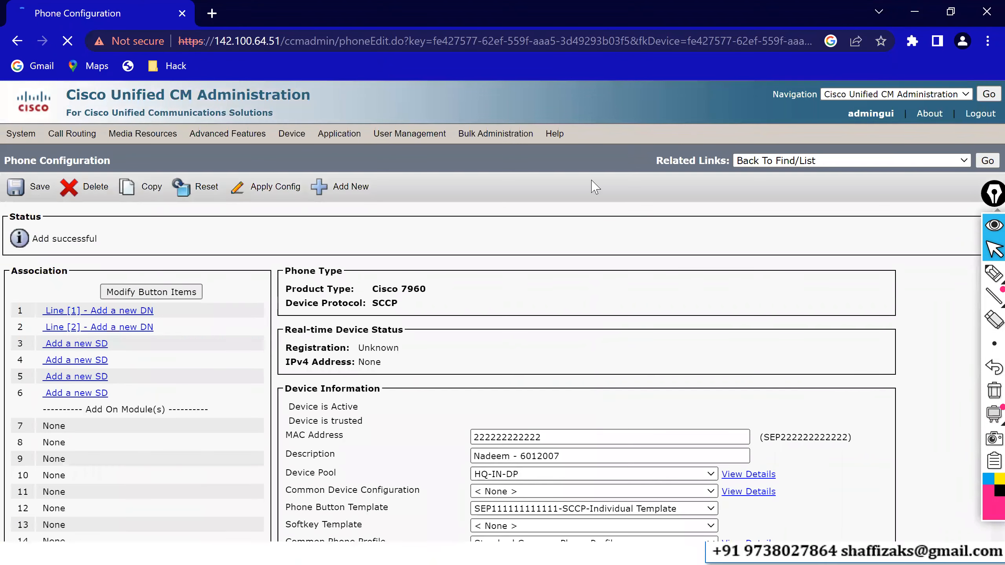
left_click(118, 312)
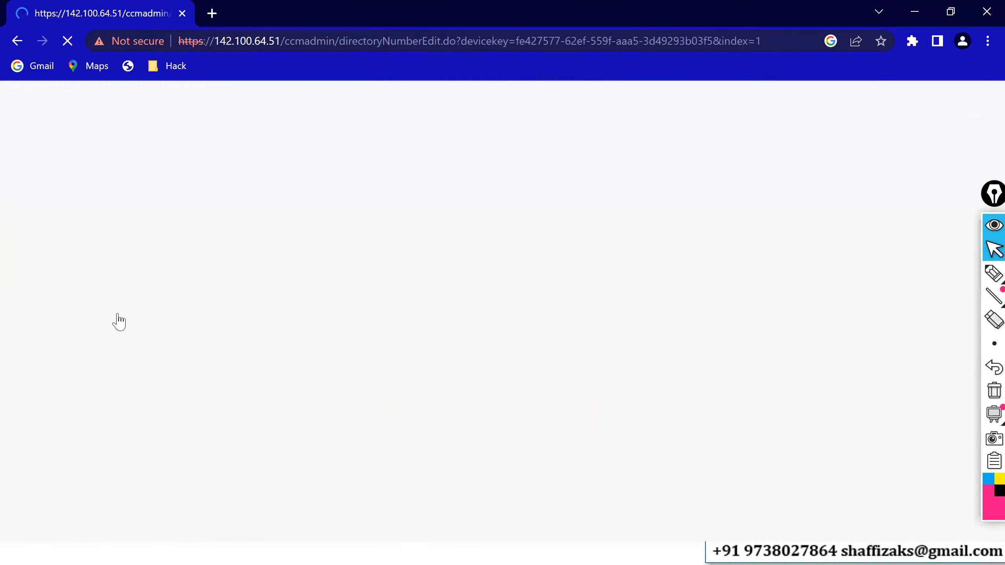
left_click(197, 290)
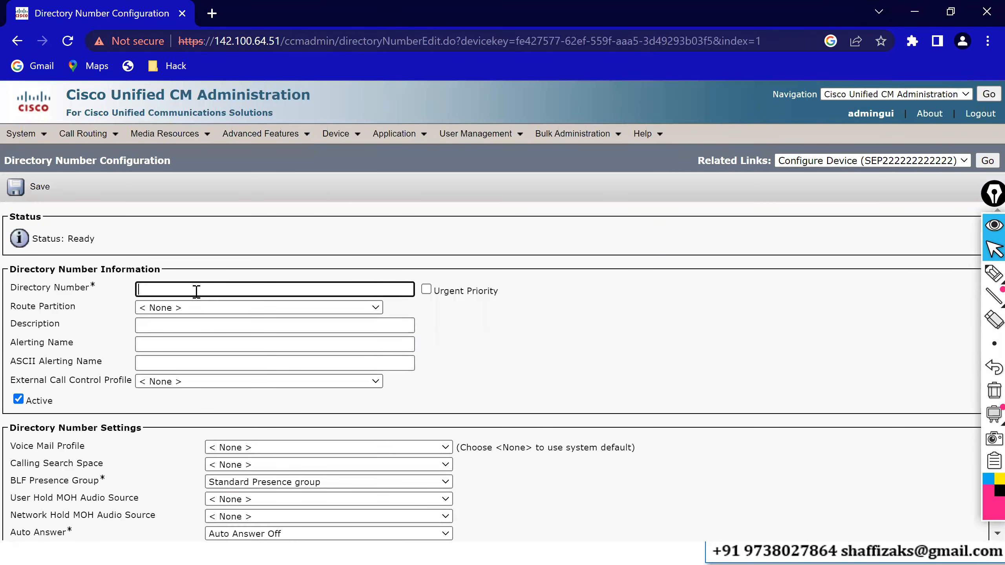
type("6012007")
left_click(255, 249)
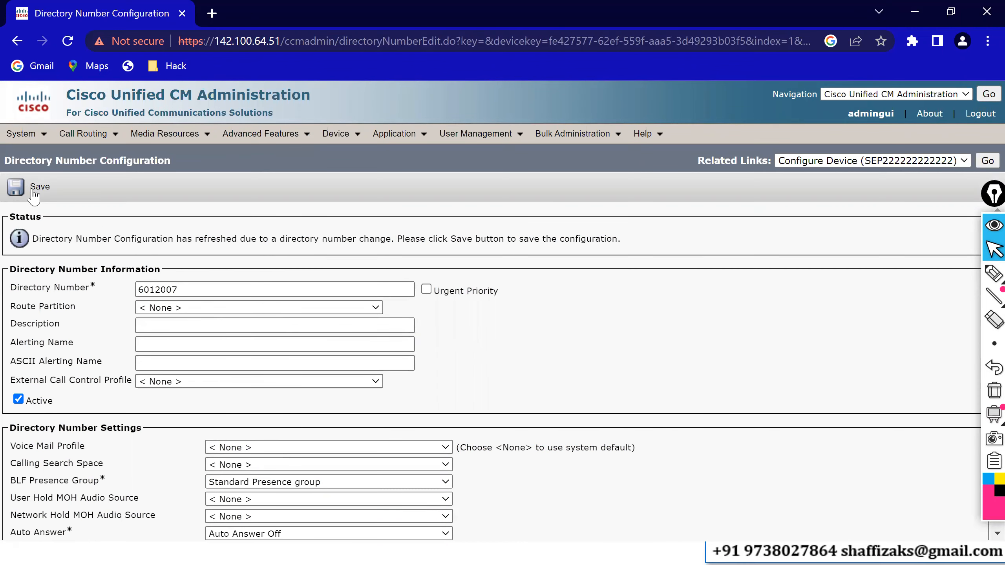
left_click(35, 188)
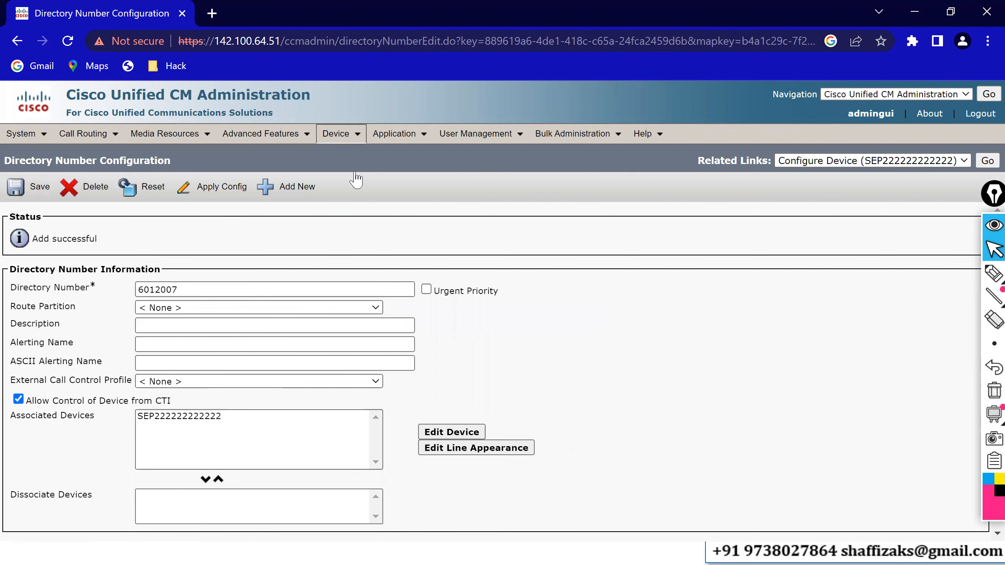
mouse_move(340, 135)
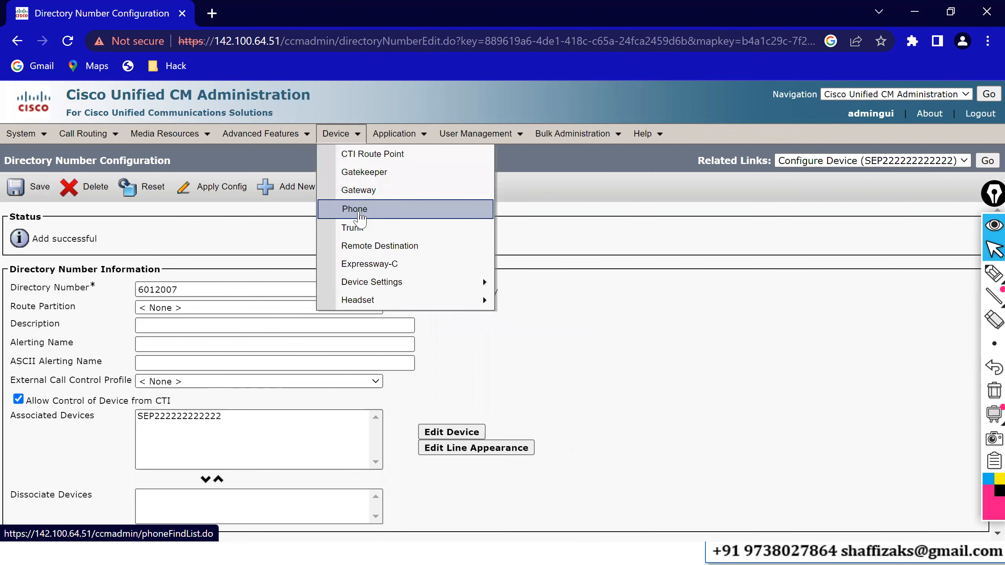
left_click(359, 218)
Switch to the Multilab folder and launch the Phone Instance 2 softphone.
key("alt+Tab")
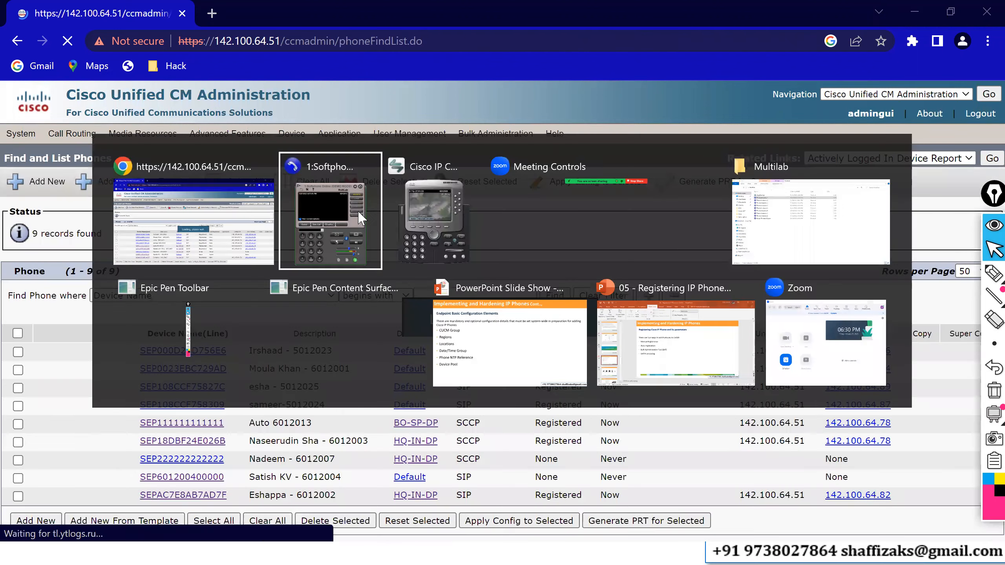
key("alt+Tab")
key("alt+Tab")
key("alt+Tab")
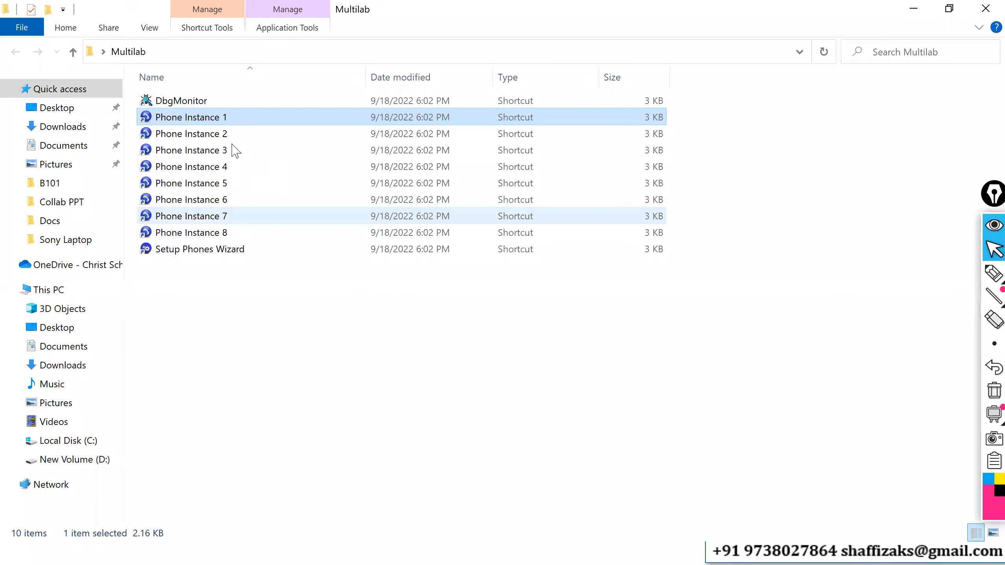
double_click(222, 135)
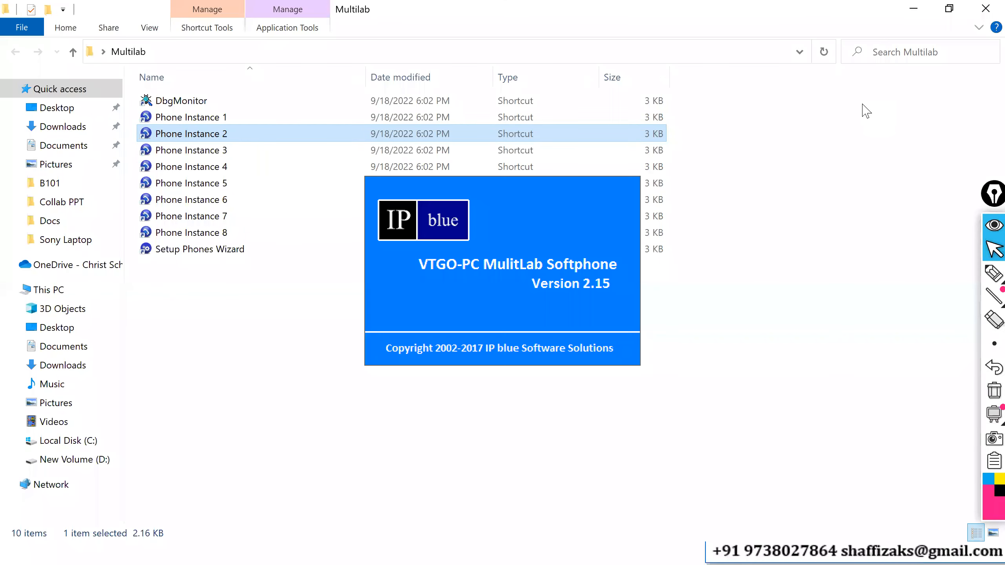
Bring the 6012013 softphone forward, move it beside the new softphone, and answer the new softphone's prompt.
key("alt+Tab")
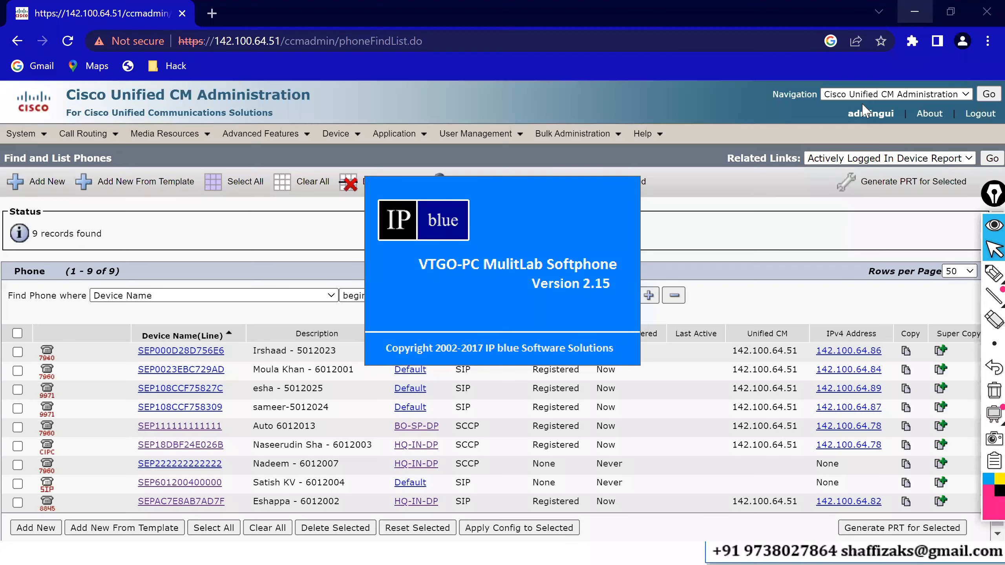
key("alt+Tab")
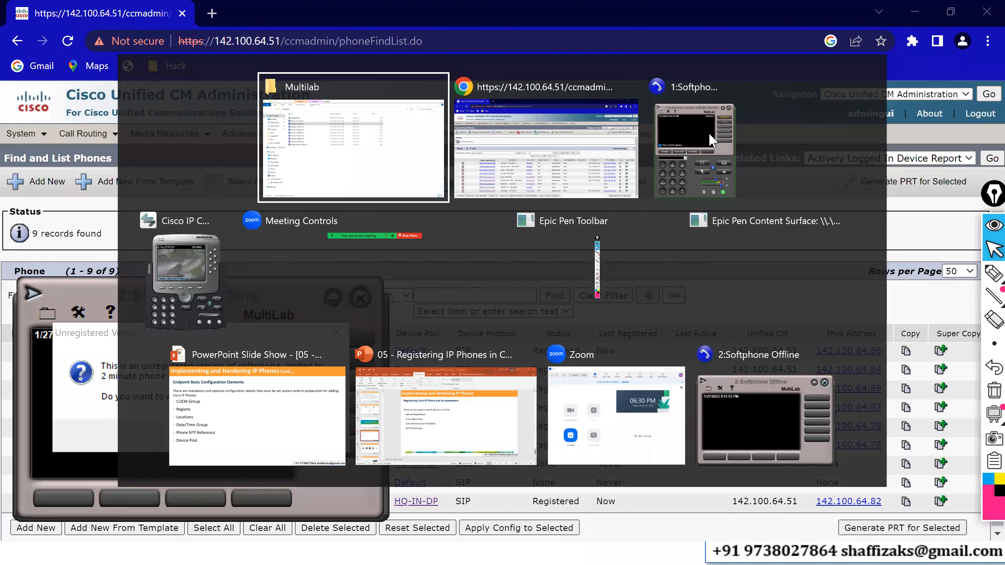
left_click(704, 147)
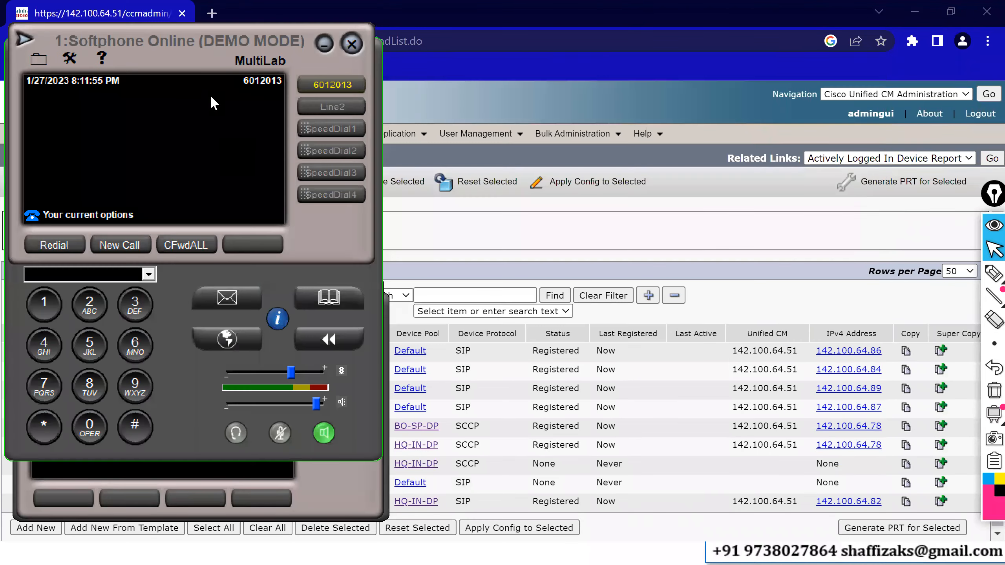
left_click_drag(197, 60, 593, 85)
left_click(308, 434)
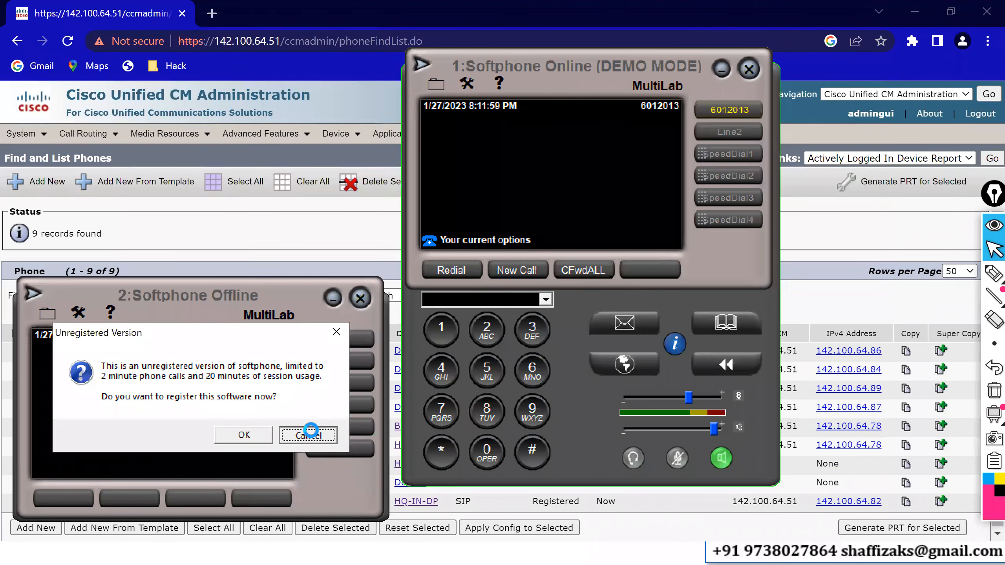
Turn off Mini View Mode on the 6012007 softphone and place its window beside the other softphone.
left_click(50, 317)
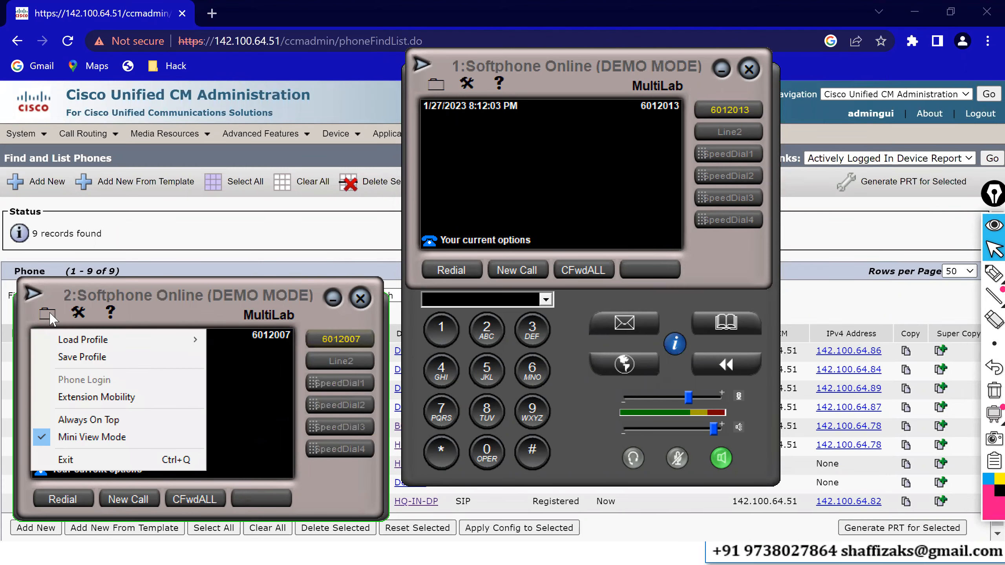
left_click(88, 438)
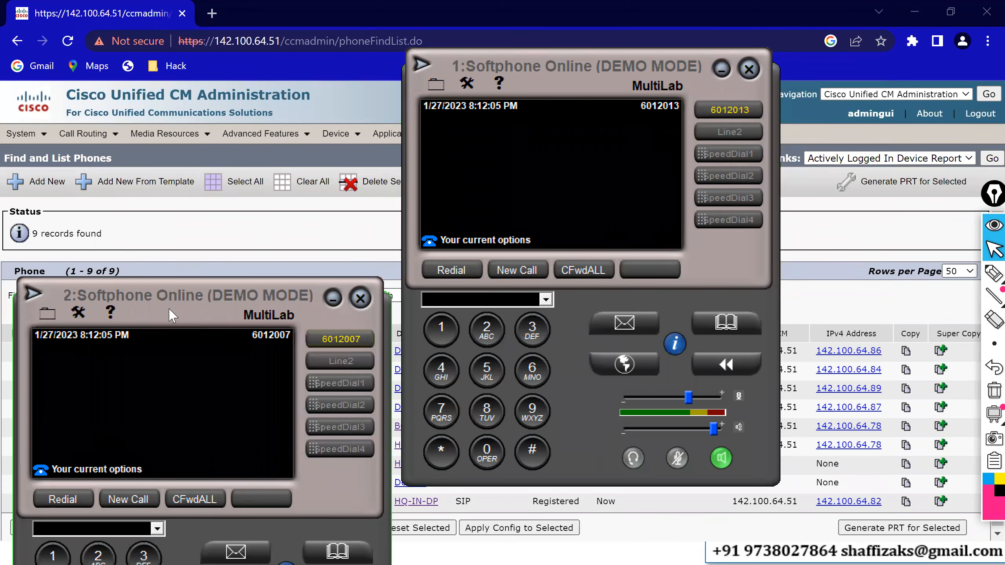
left_click_drag(171, 316, 157, 76)
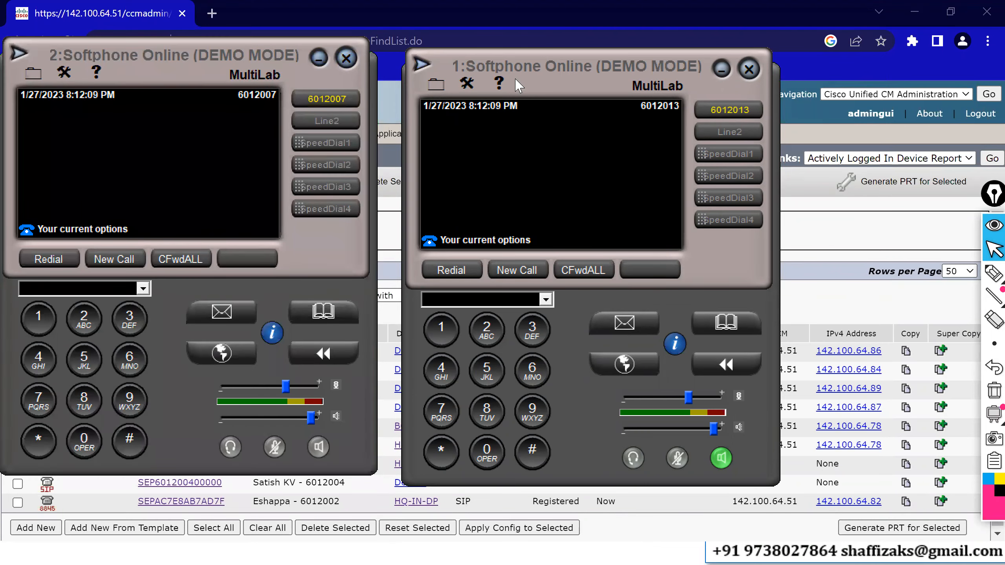
Bring the Cisco IP Communicator phone forward and position it beside the two softphones.
left_click_drag(515, 79, 491, 67)
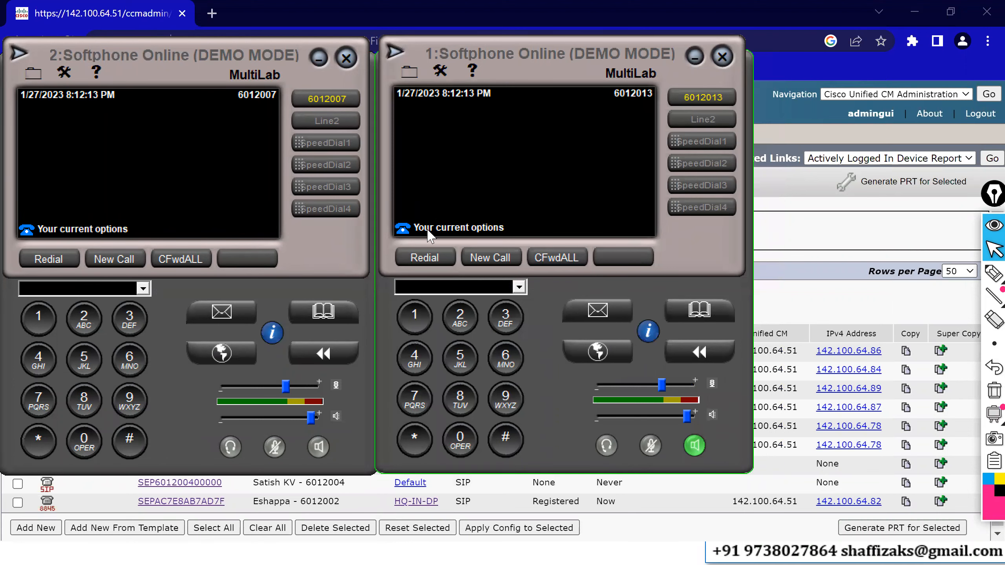
key("alt+Tab")
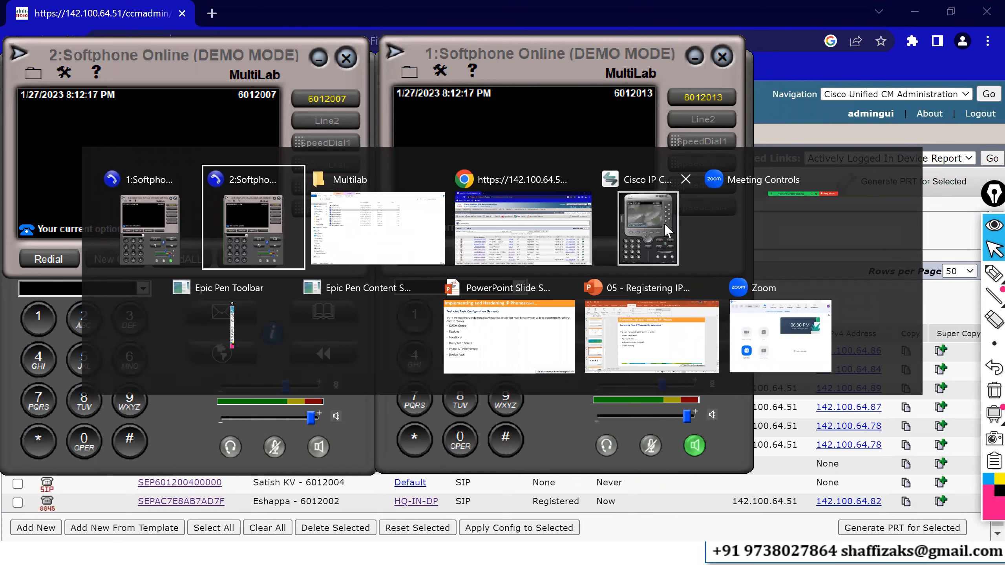
key("alt+Tab")
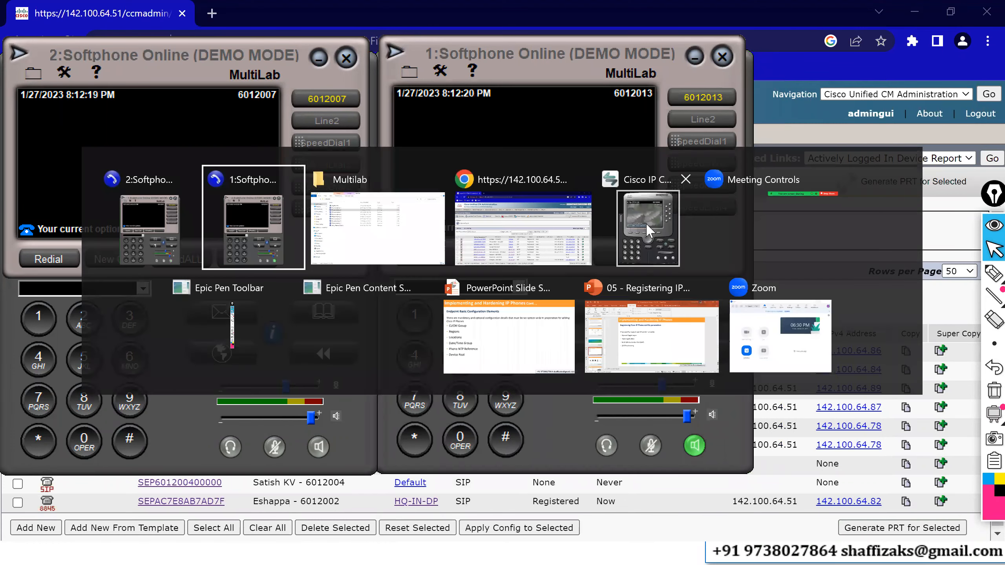
left_click(647, 230)
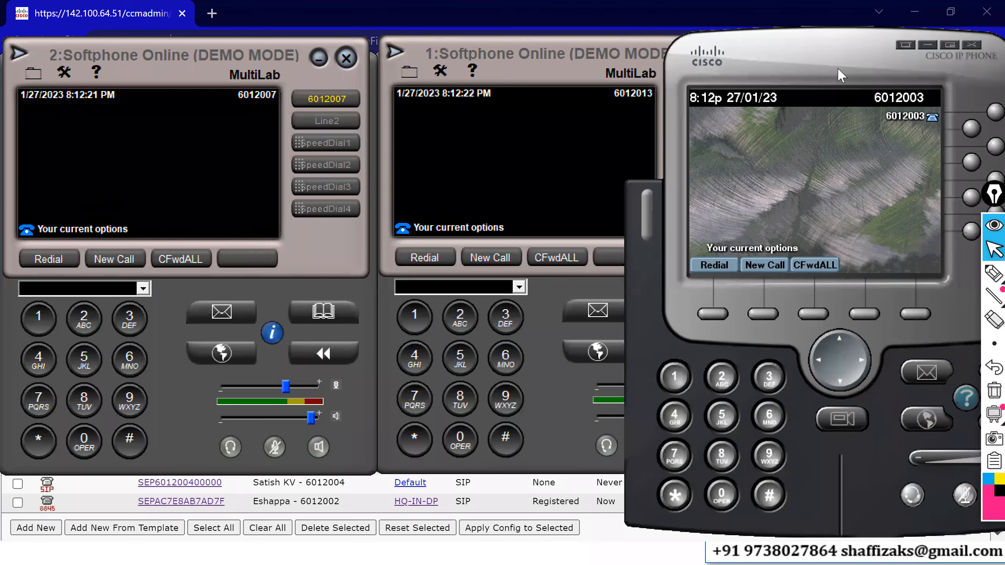
left_click_drag(840, 75, 861, 75)
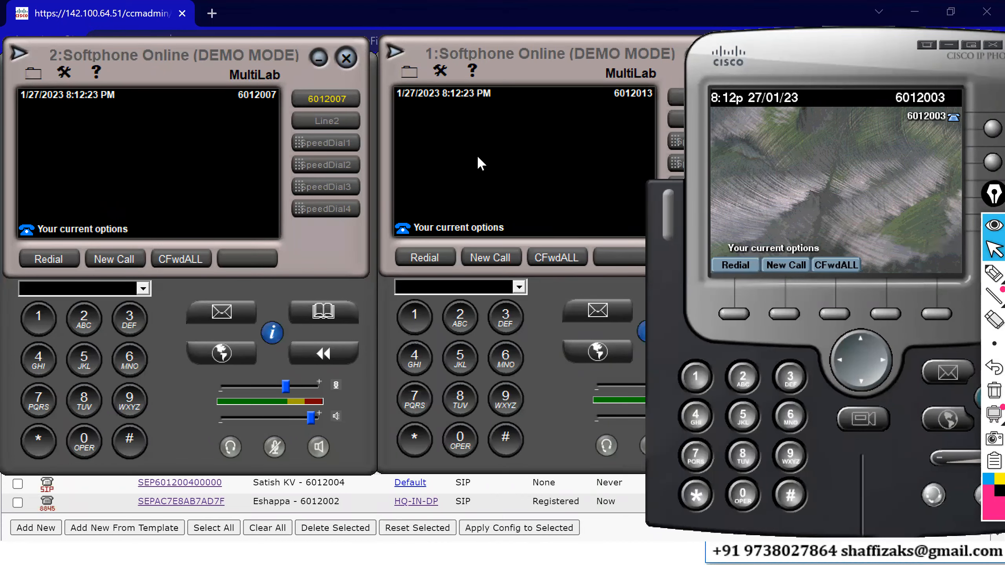
Call 6012003 from the 6012013 softphone and answer the call on the IP Communicator phone.
left_click(476, 153)
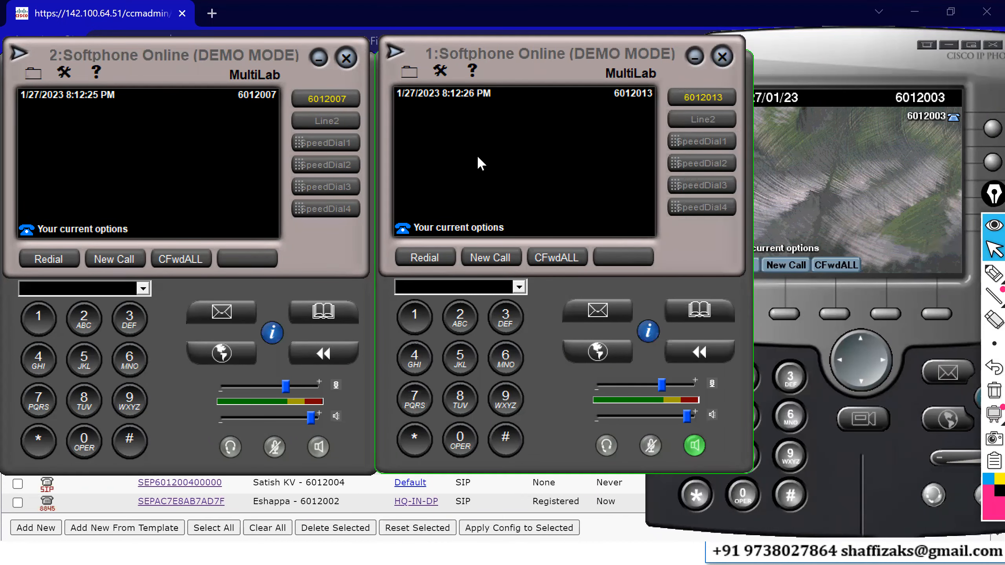
type("6012003")
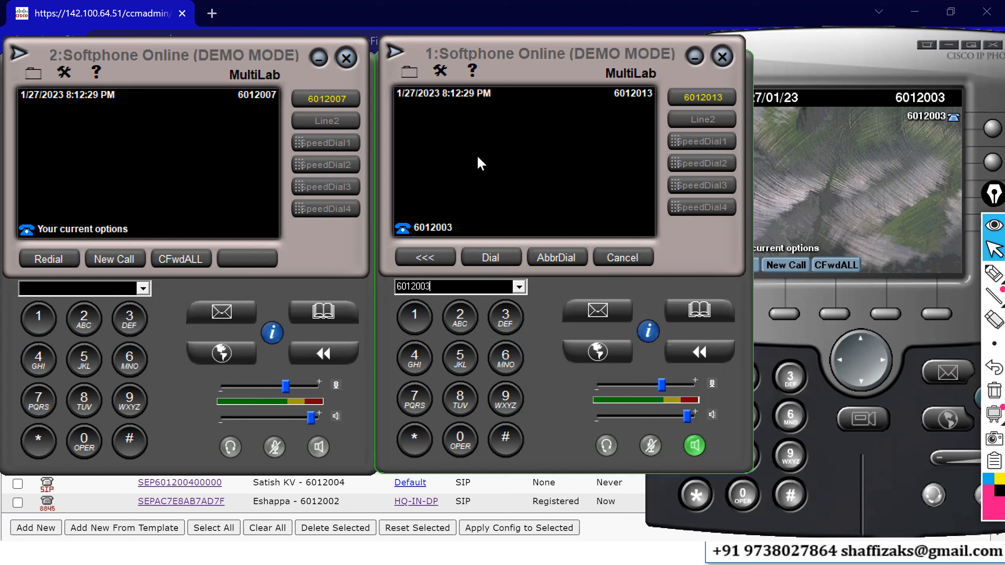
left_click(491, 258)
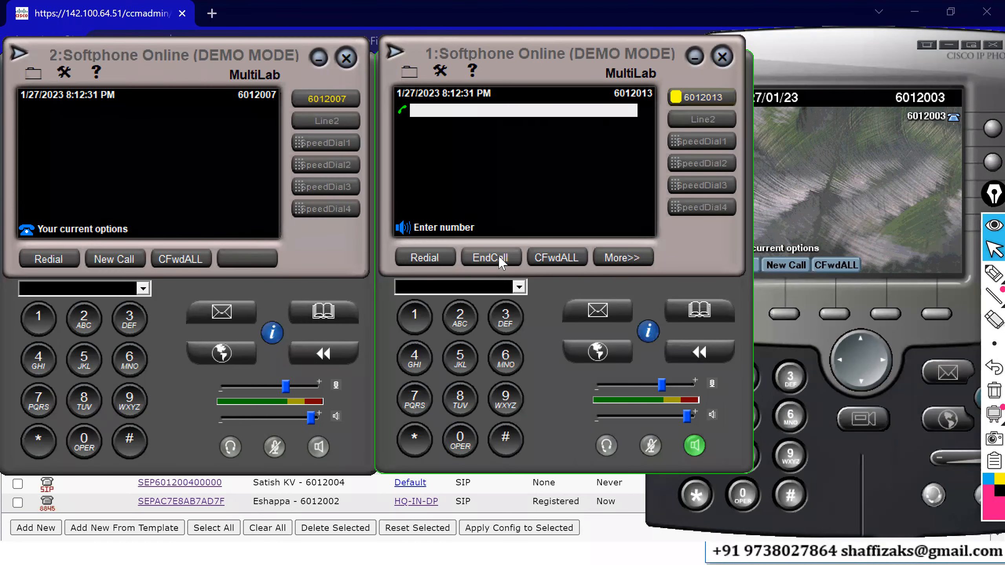
left_click(733, 313)
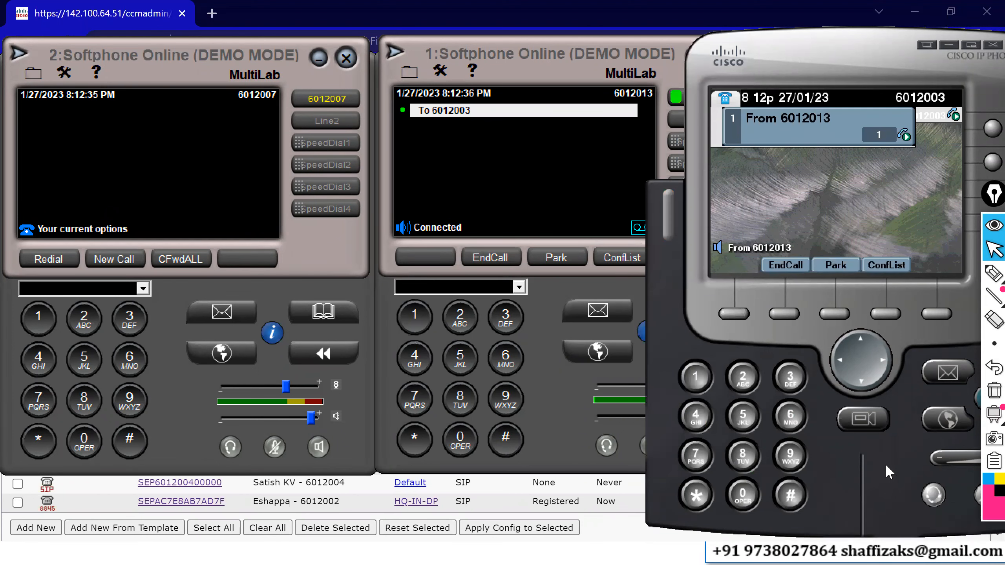
Reposition the IP Communicator window and mute both the IP Communicator and the 6012013 softphone.
left_click_drag(882, 470, 839, 435)
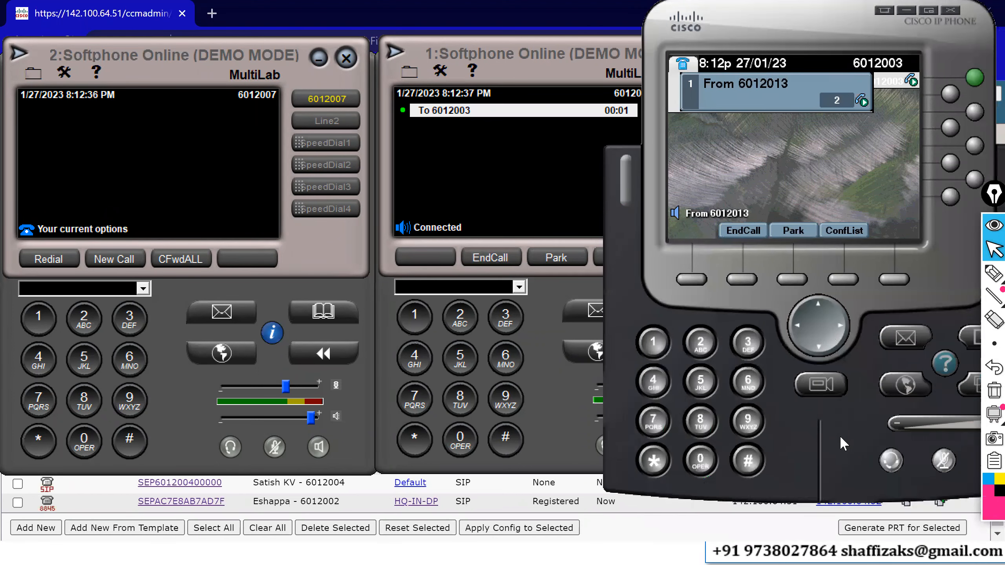
left_click(945, 462)
left_click(531, 414)
left_click(649, 446)
Dial 6012003 from the 6012007 softphone, then end that call.
left_click(180, 132)
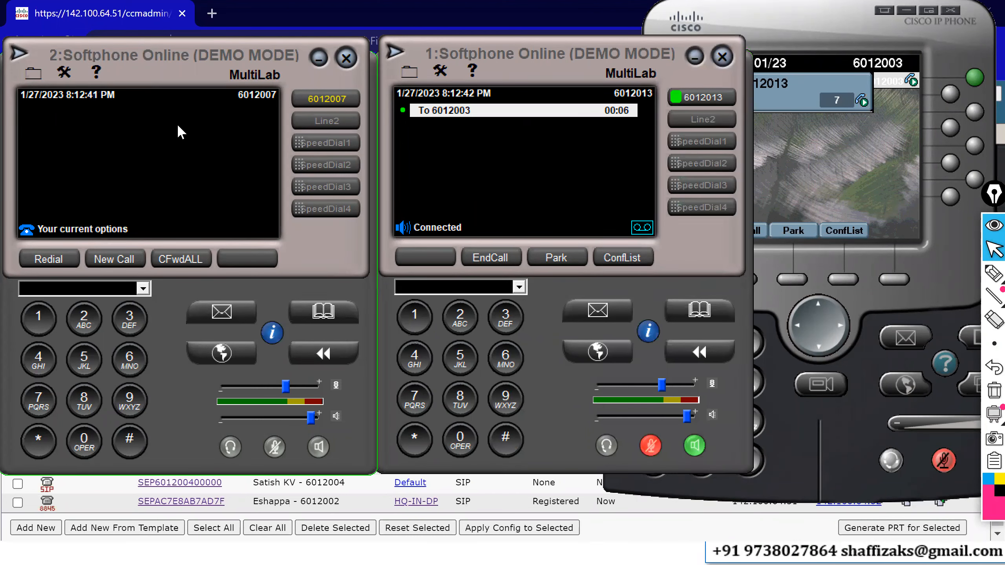
type("60")
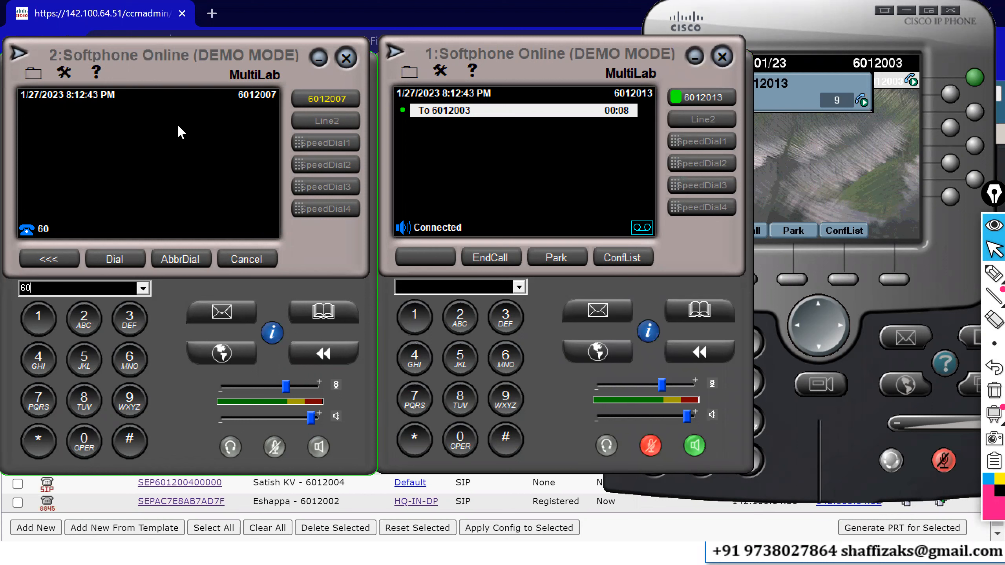
type("12003")
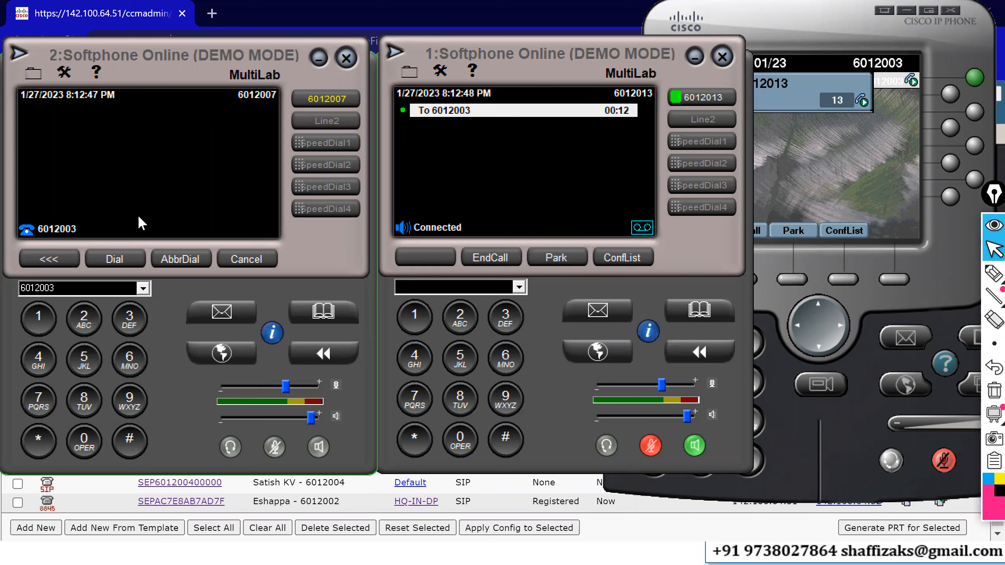
left_click(118, 260)
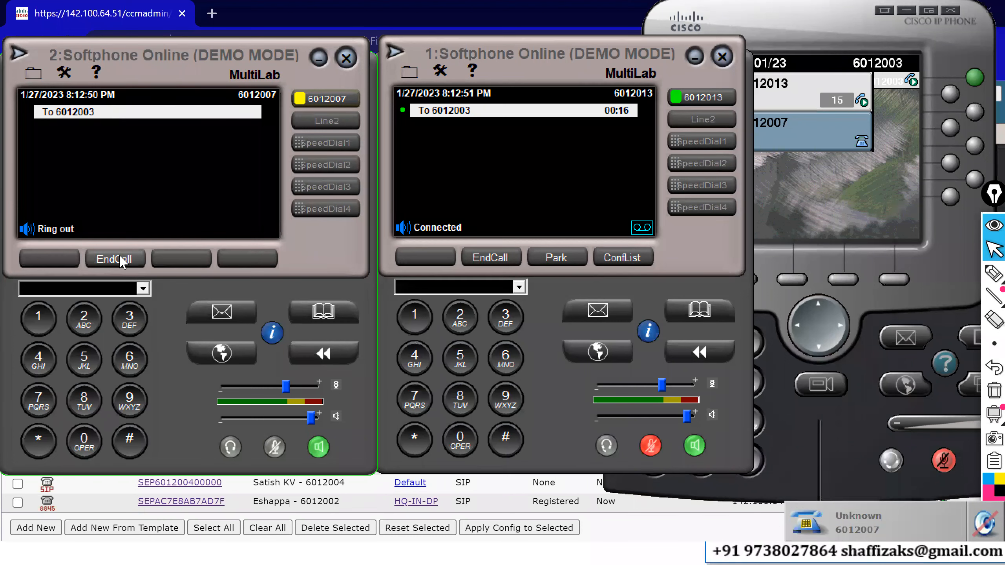
left_click(119, 260)
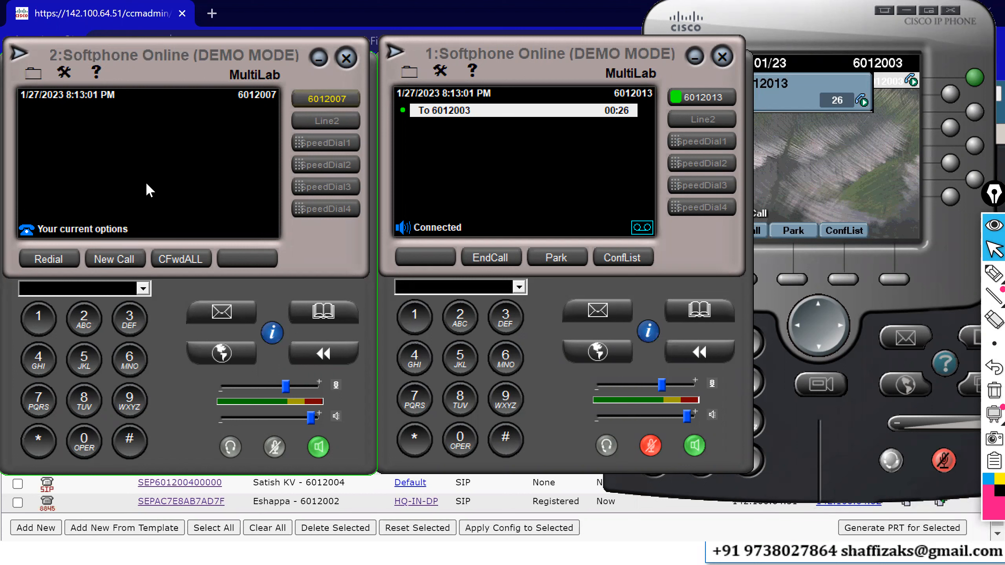
left_click(361, 548)
key("alt+Tab")
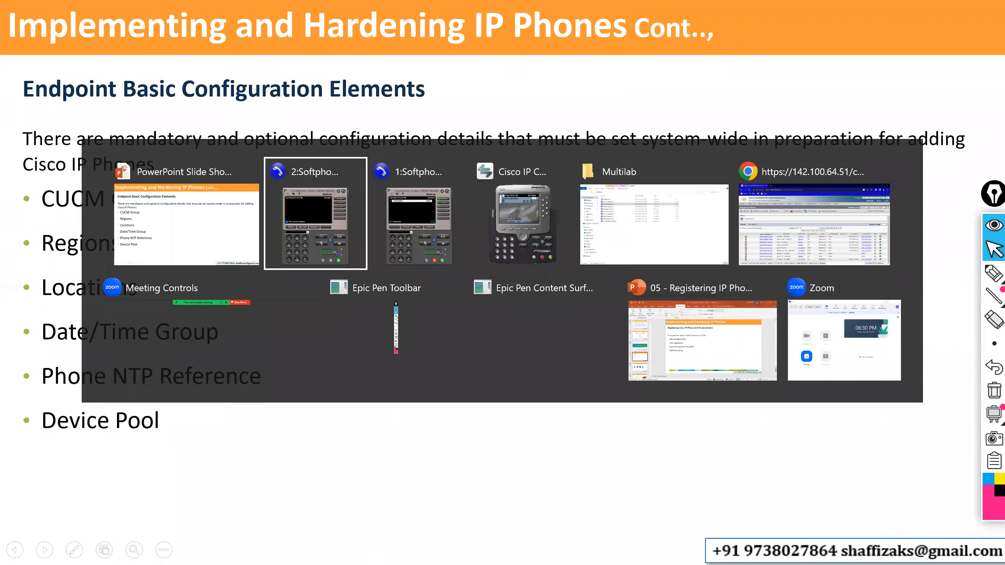
key("Tab")
key("Tab")
key("Tab")
key("Tab")
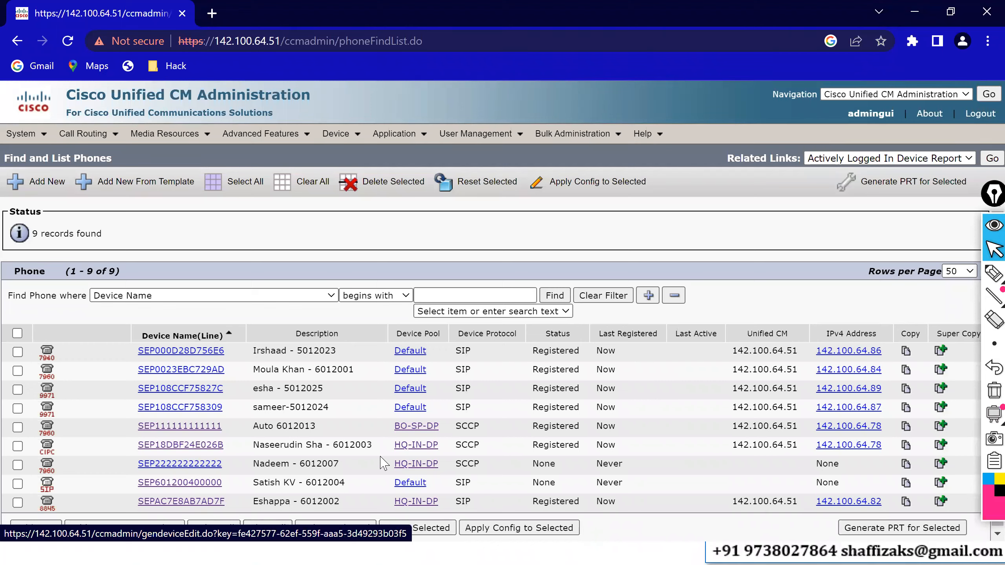
left_click(206, 469)
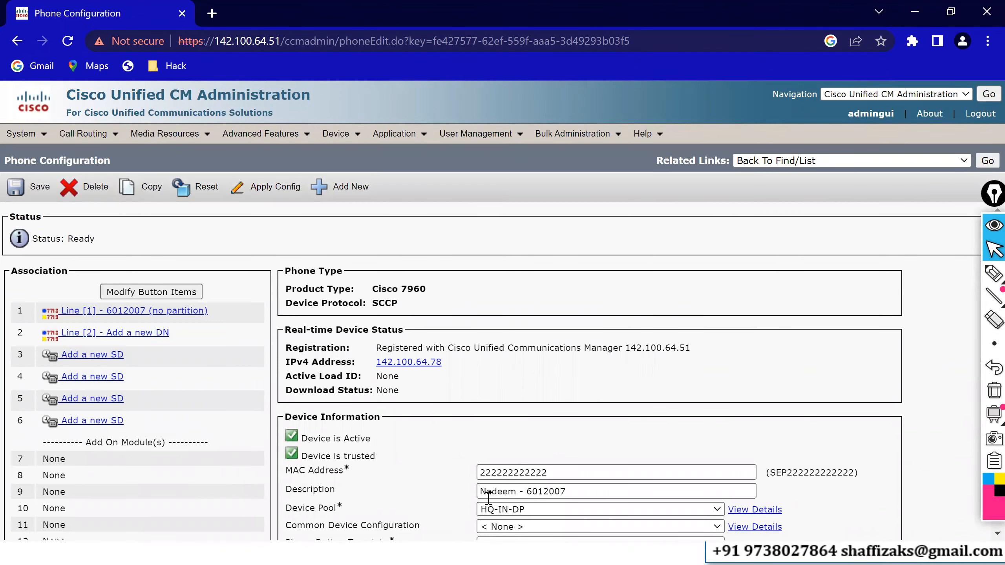
Set the phone's device pool to BO-SP-DP and save the change.
left_click(493, 511)
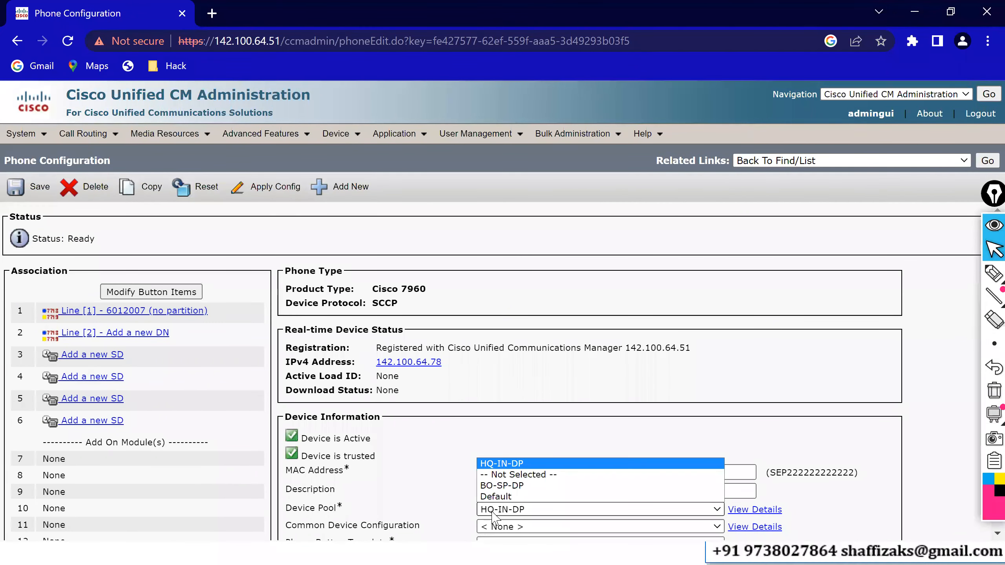
left_click(493, 486)
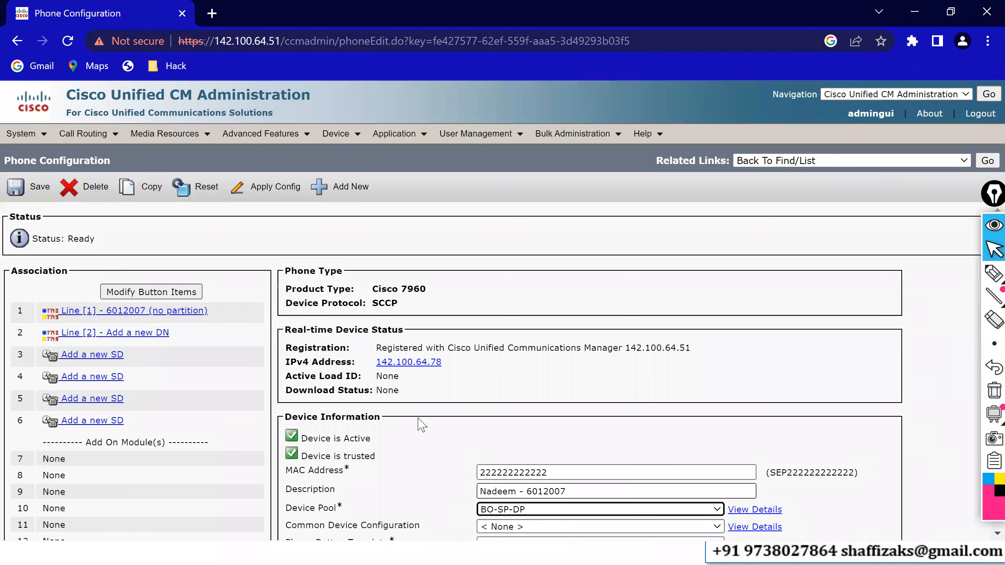
left_click(40, 192)
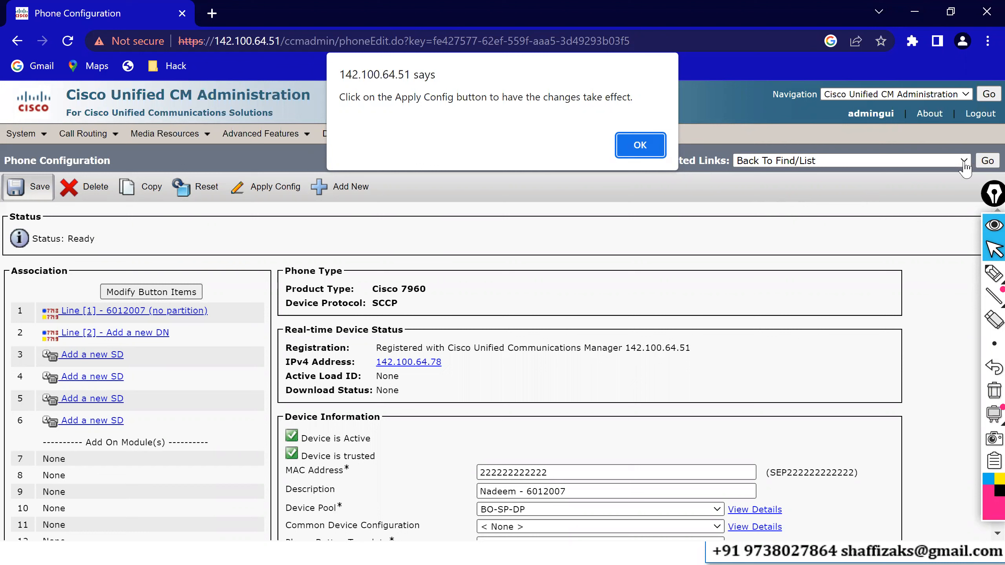
left_click(640, 146)
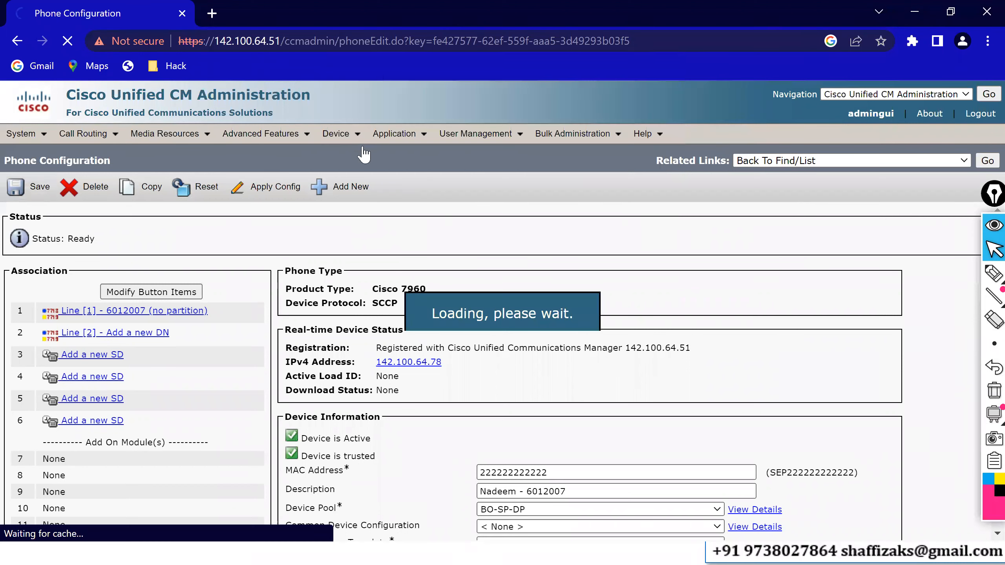
Set the phone's device pool back to HQ-IN-DP and save.
mouse_move(336, 134)
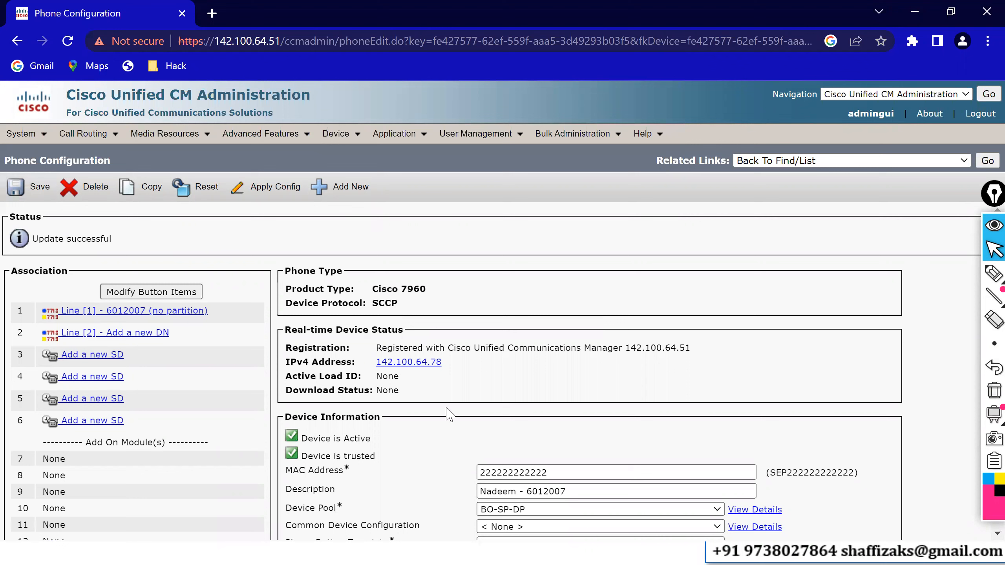
left_click(490, 512)
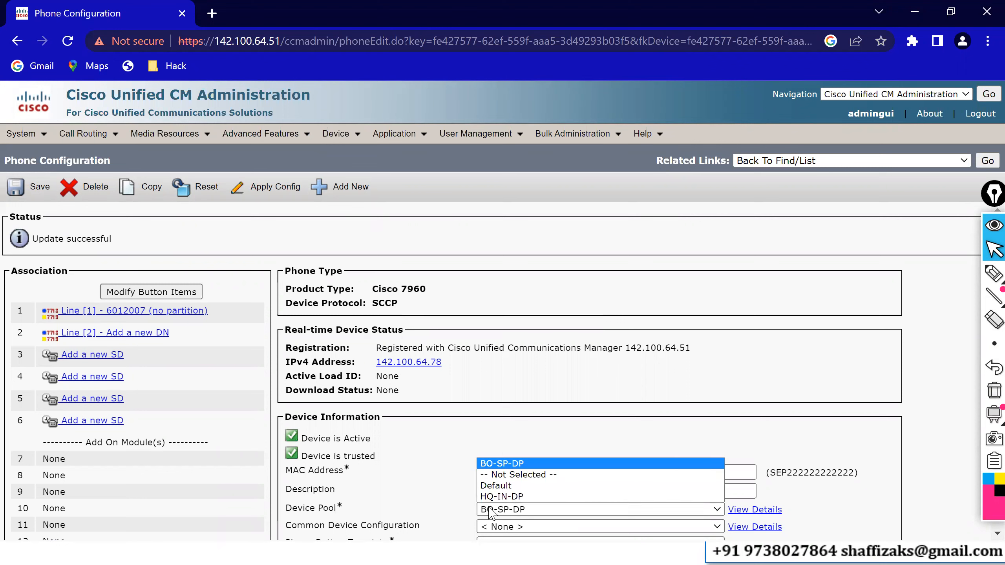
left_click(493, 493)
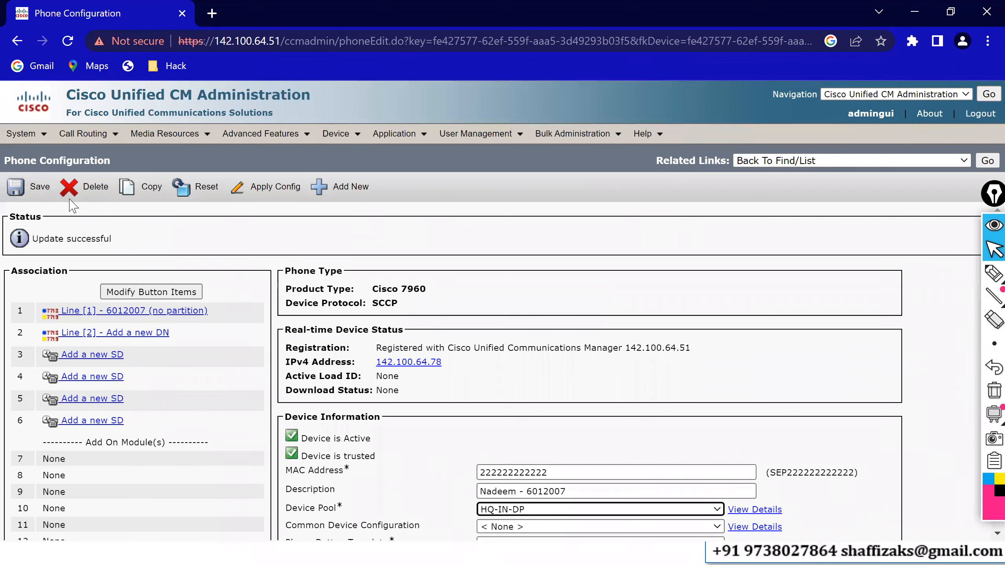
left_click(28, 187)
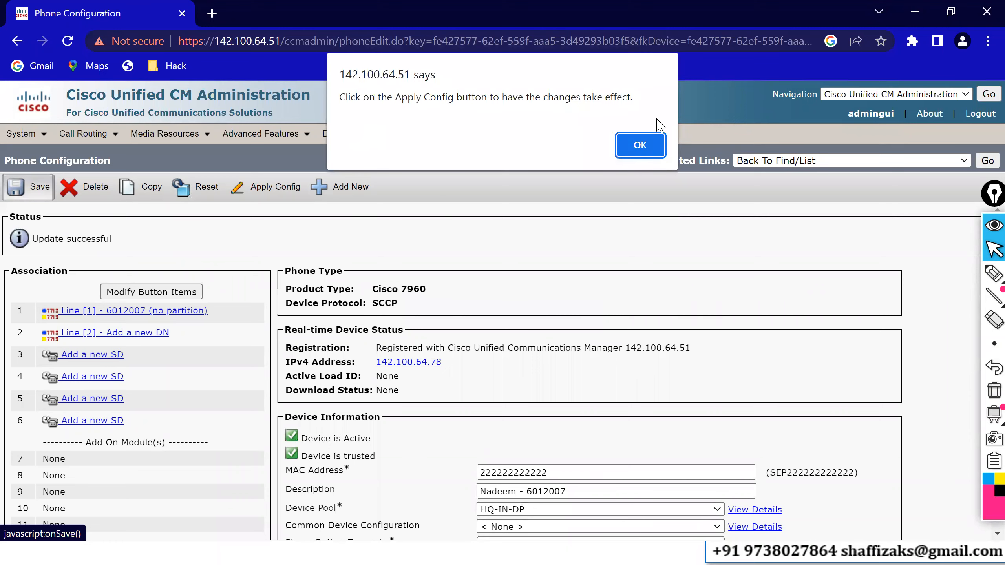
left_click(641, 144)
mouse_move(647, 148)
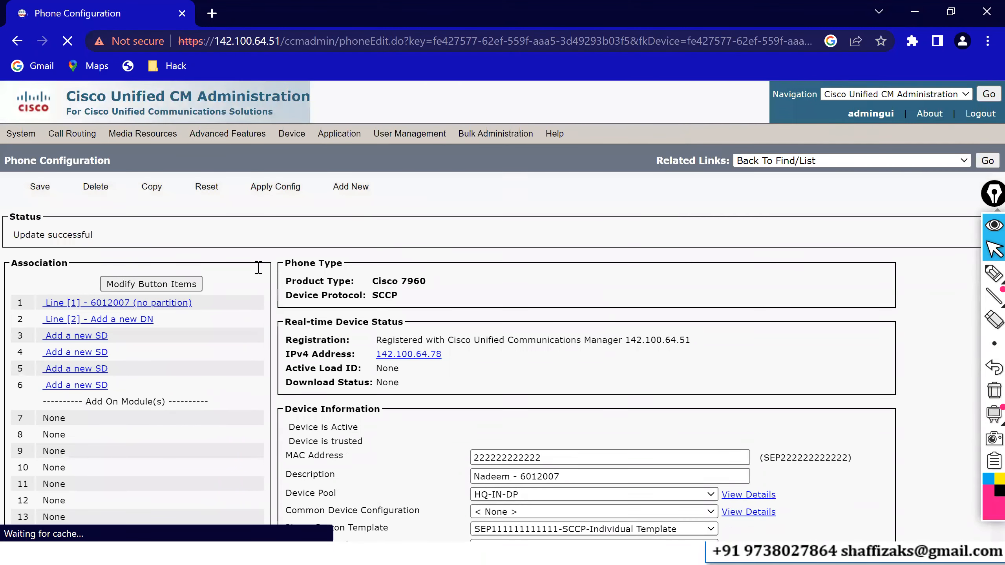
left_click(143, 192)
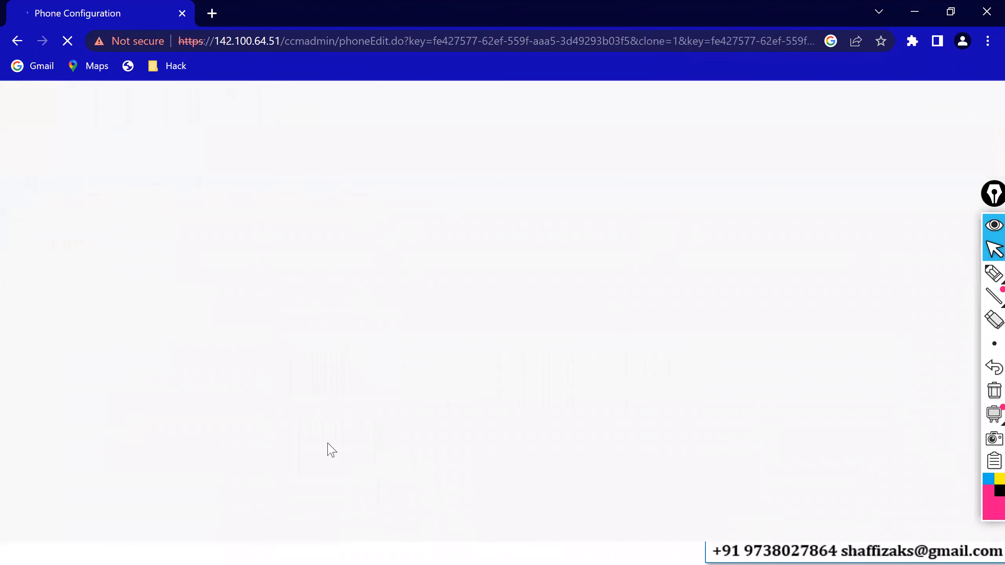
left_click(293, 413)
key("ctrl+a")
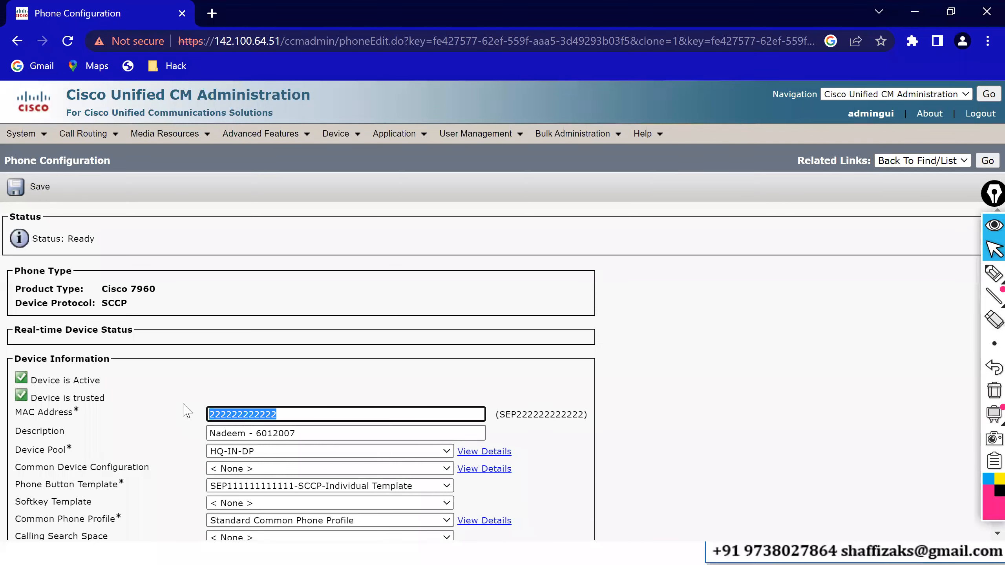
type("3")
left_click(309, 449)
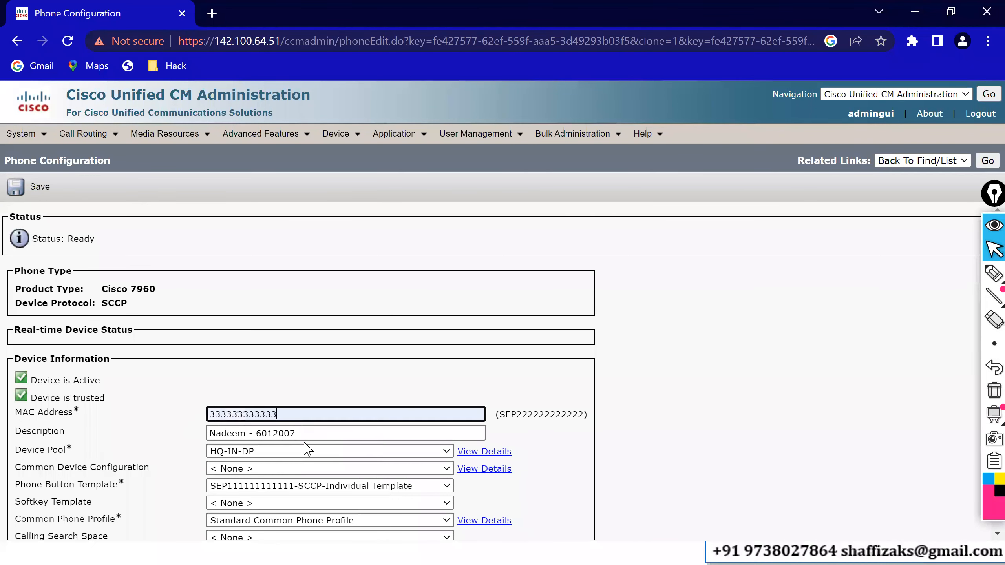
Replace the description with the new user's name and extension 6012008.
left_click(246, 434)
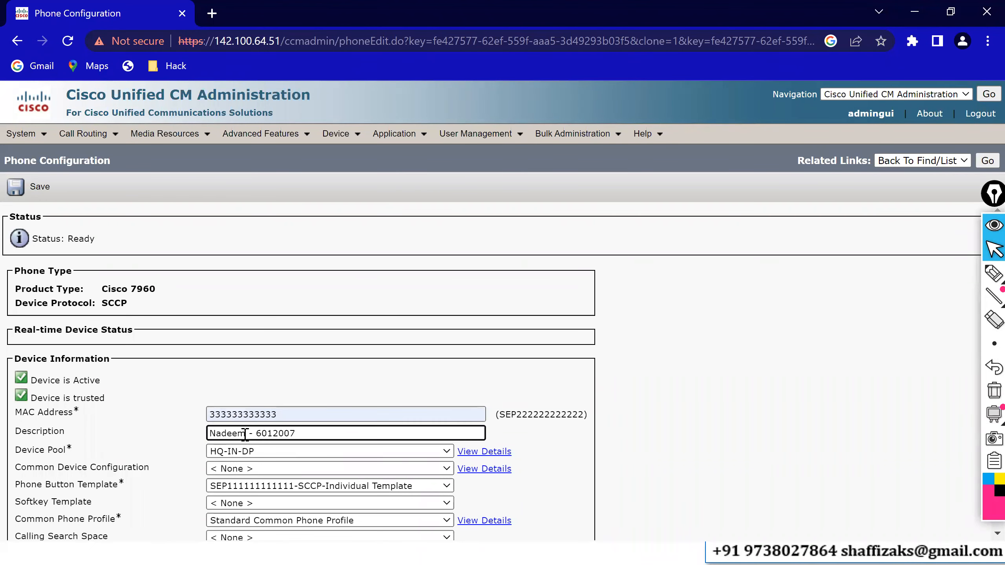
key("BackSpace")
key("BackSpace")
key("BackSpace")
key("BackSpace")
key("BackSpace")
key("BackSpace")
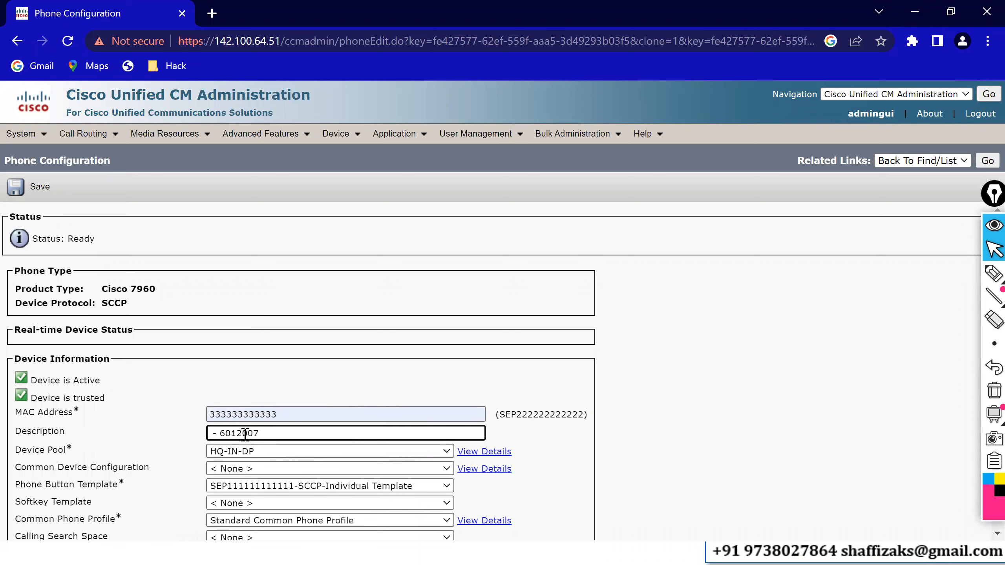
type("Sathya ")
type("8")
Set the new phone's device pool to BO-SP-DP and save it.
left_click(239, 455)
left_click(234, 486)
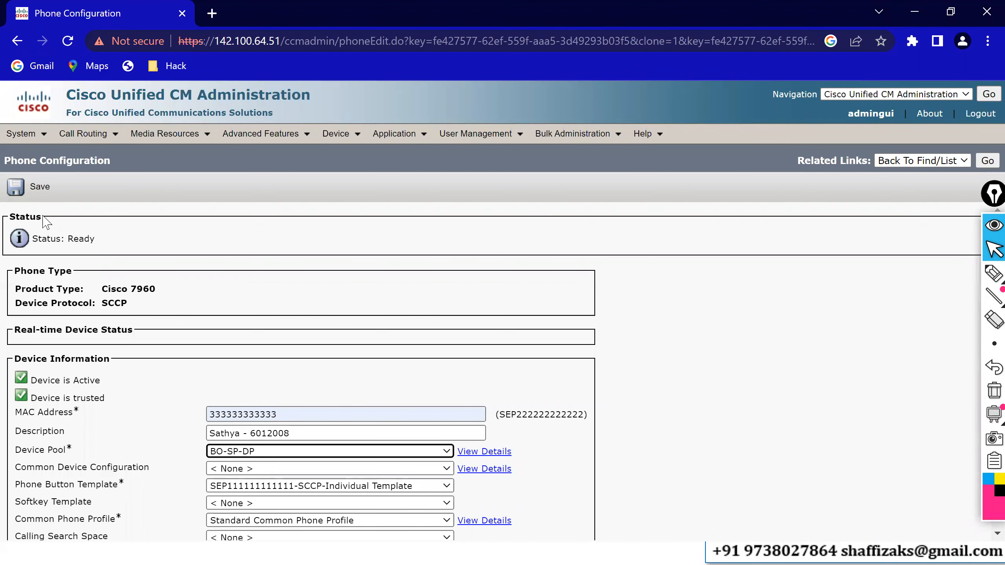
left_click(24, 195)
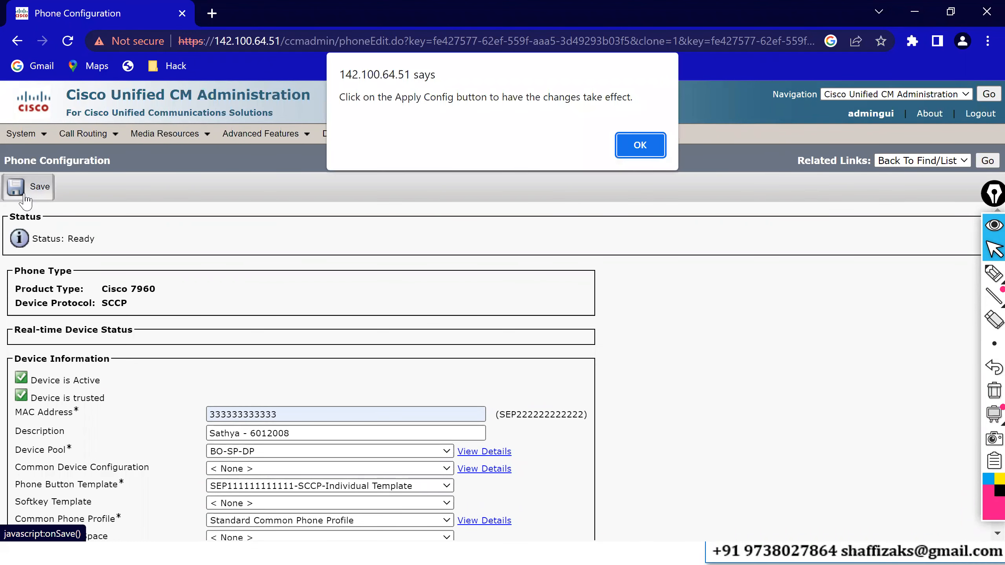
left_click(639, 146)
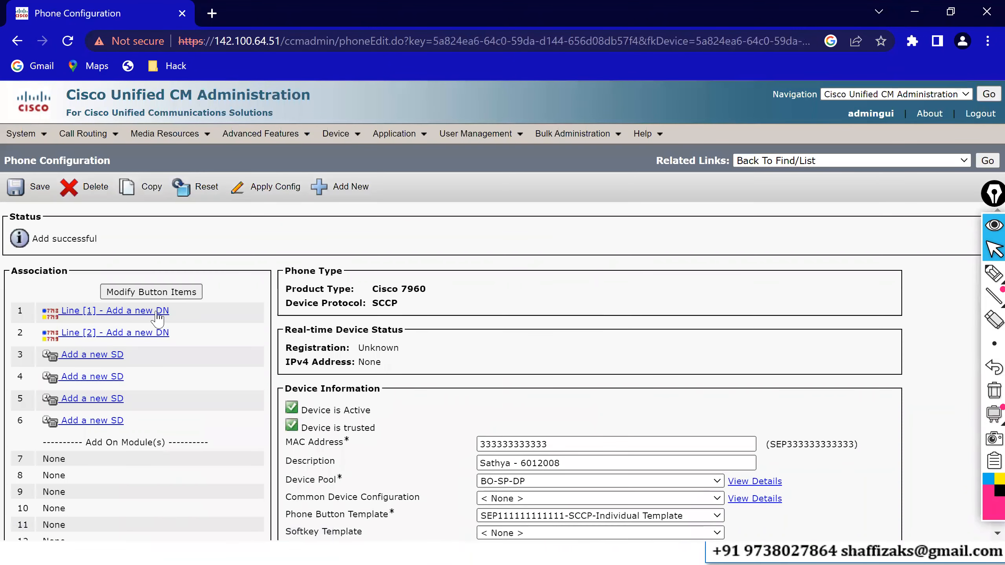
Add line 1 to the new phone with directory number 6012008 and save it.
left_click(157, 313)
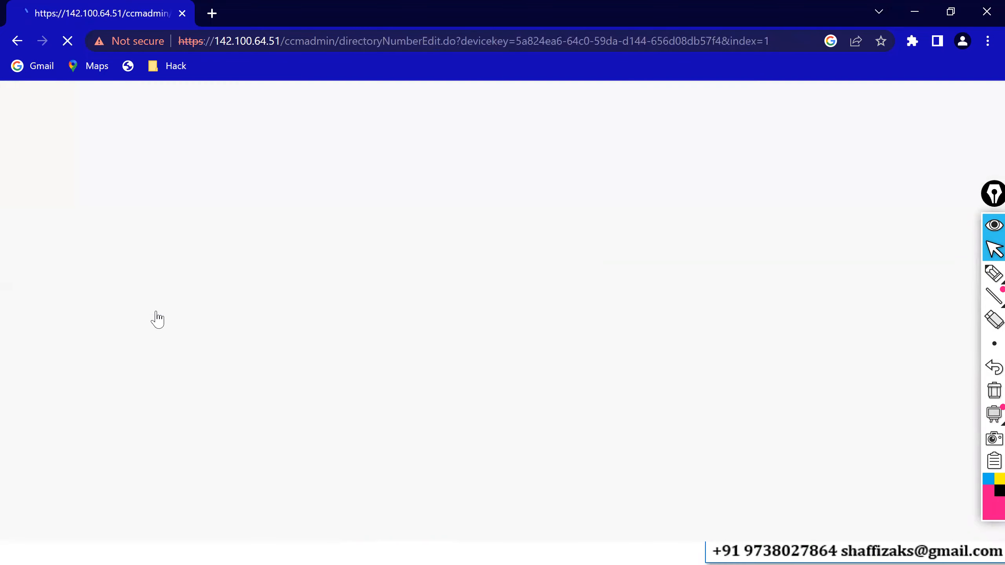
left_click(185, 290)
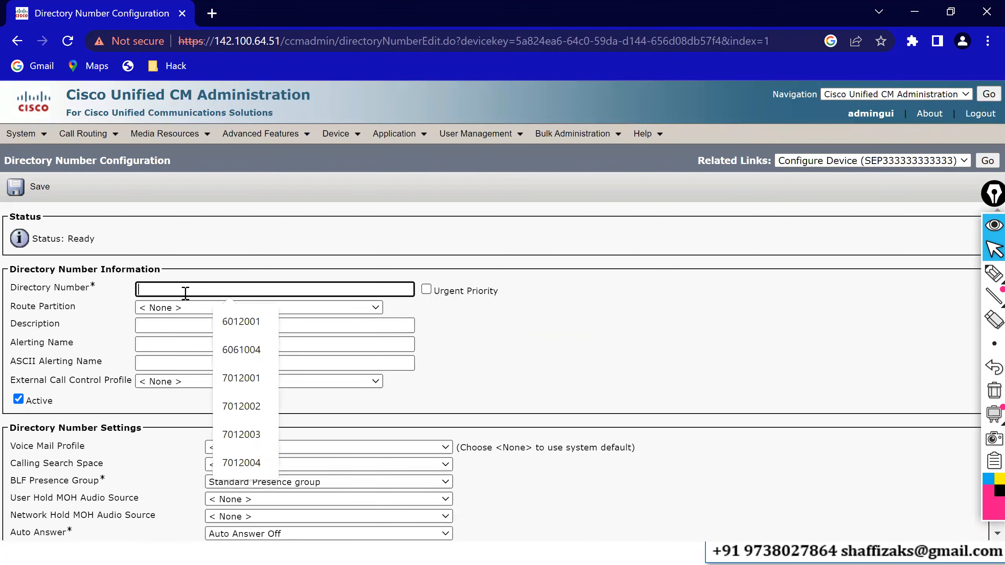
type("601")
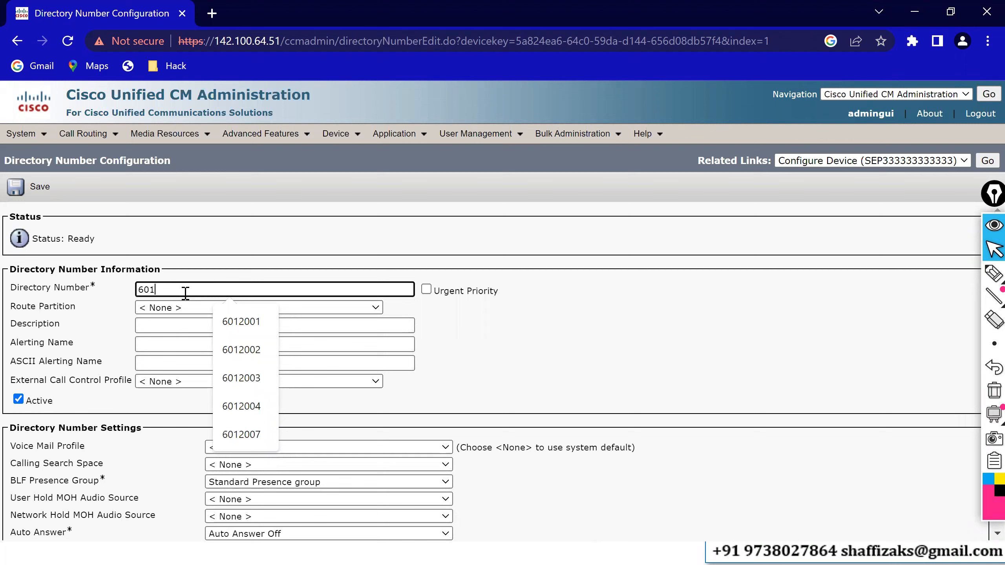
type("2008")
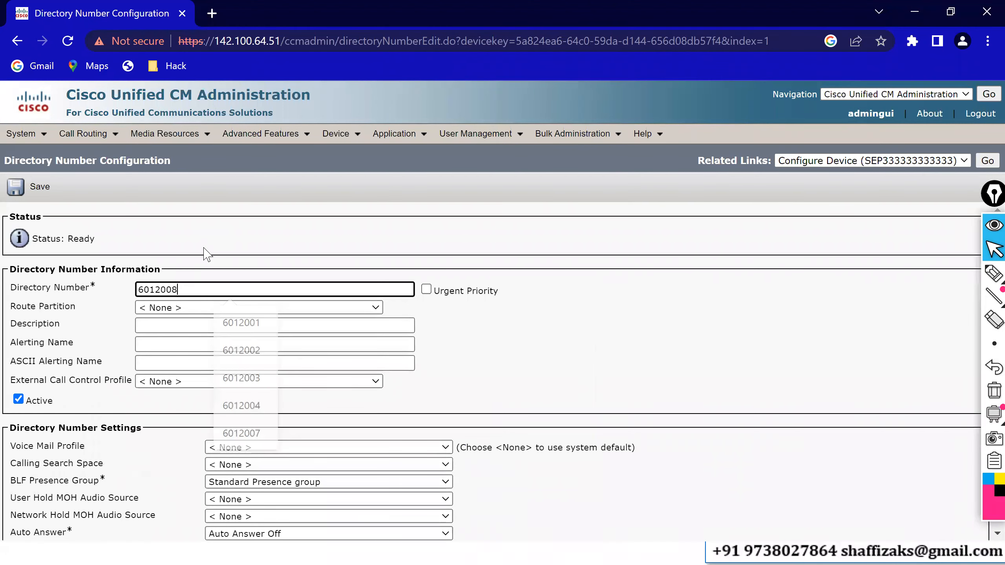
key("Tab")
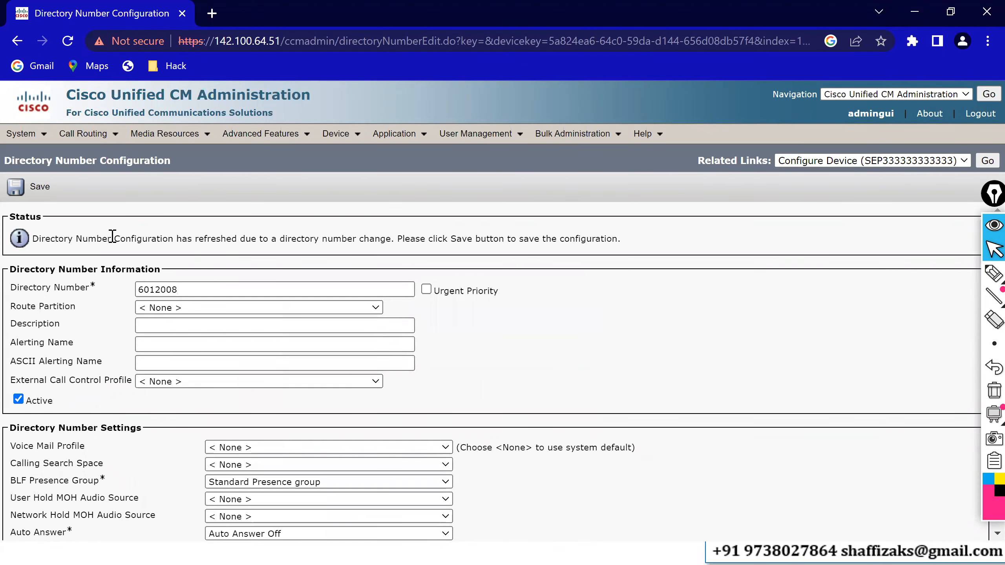
left_click(20, 196)
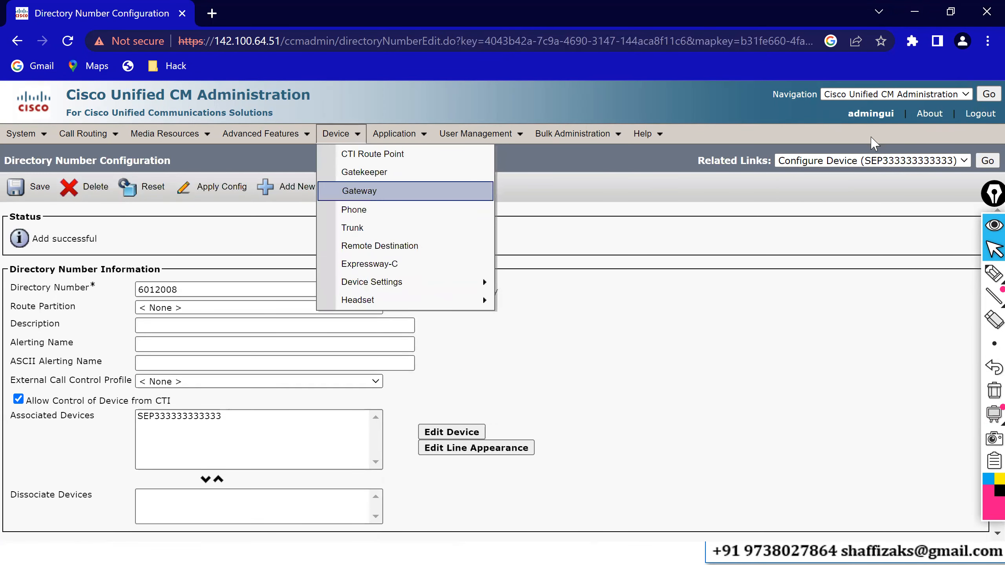
Launch a third softphone instance and decline the software registration prompt.
left_click(358, 208)
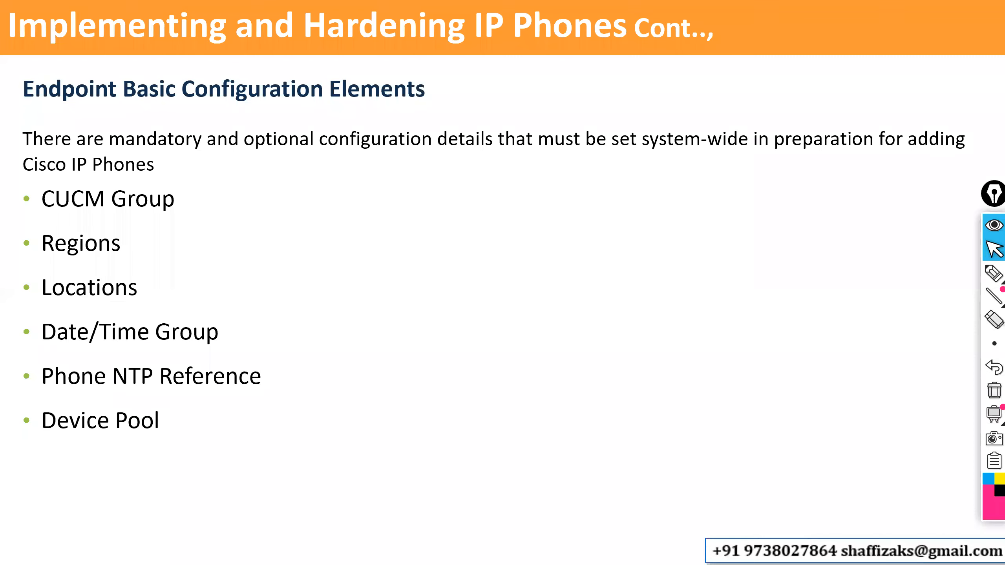
key("Escape")
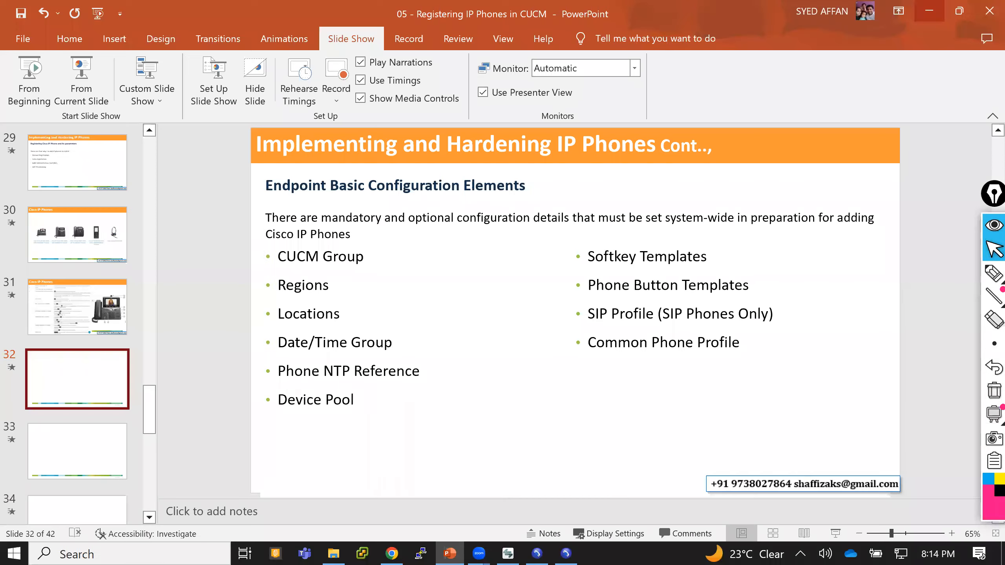
left_click(928, 11)
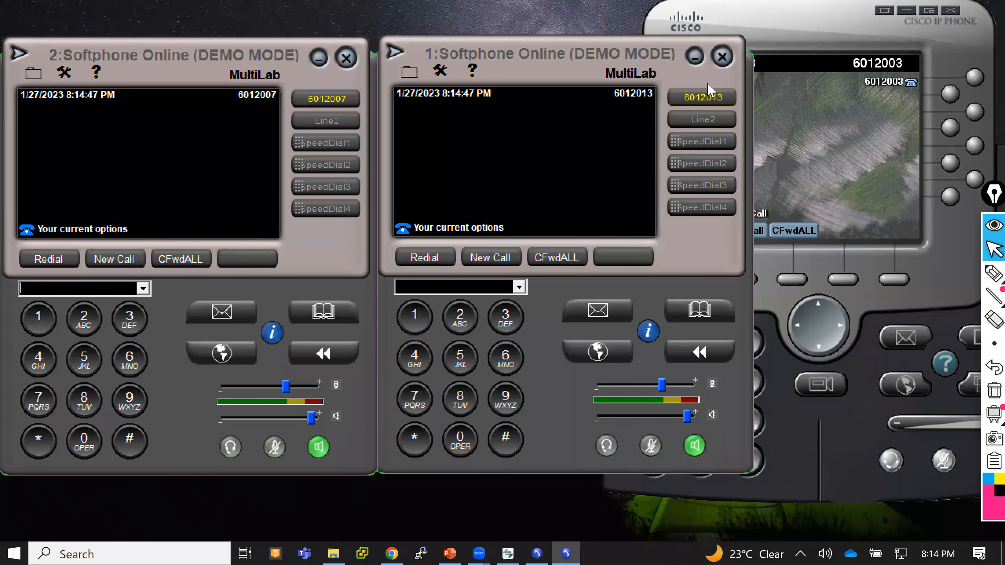
left_click(333, 552)
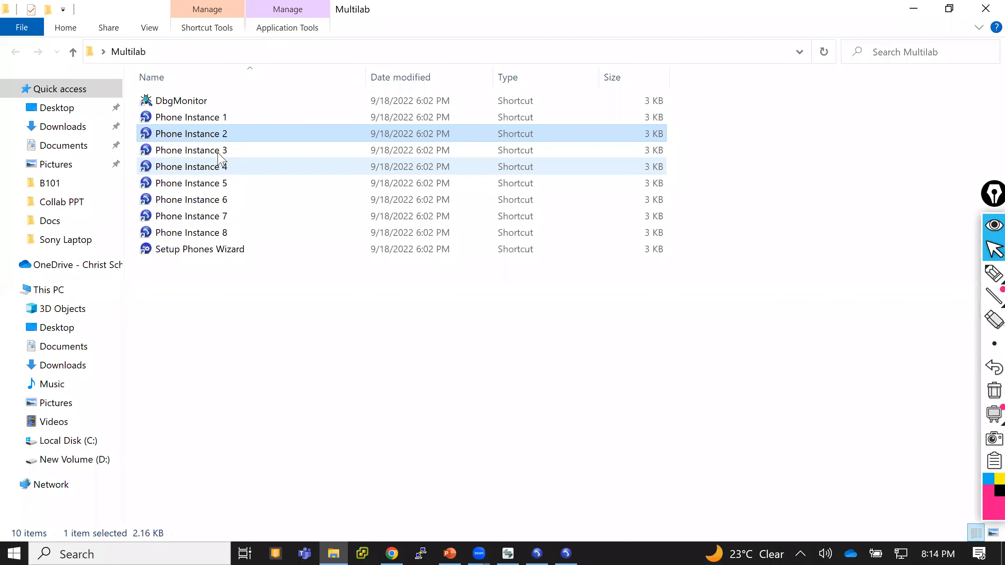
double_click(217, 152)
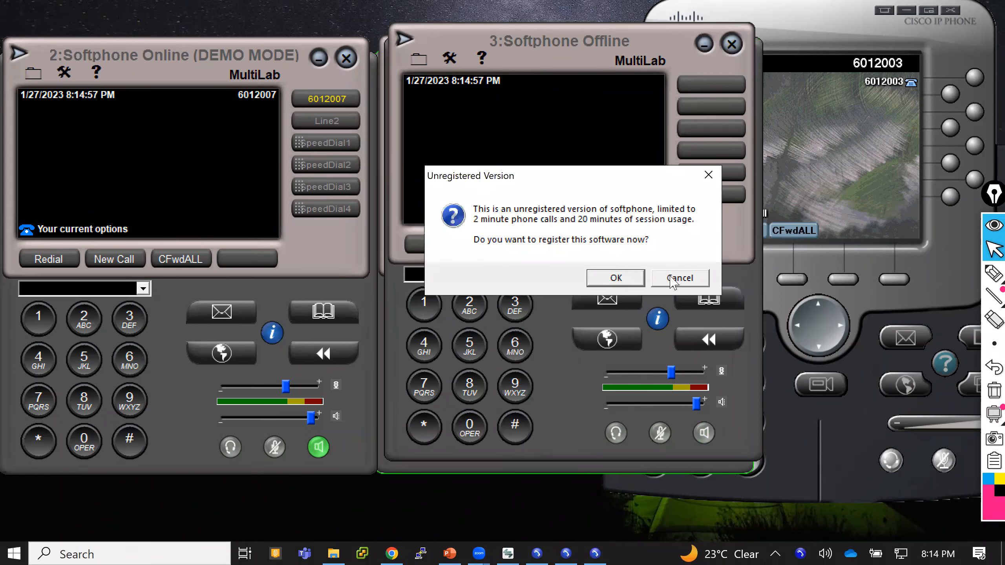
left_click(674, 276)
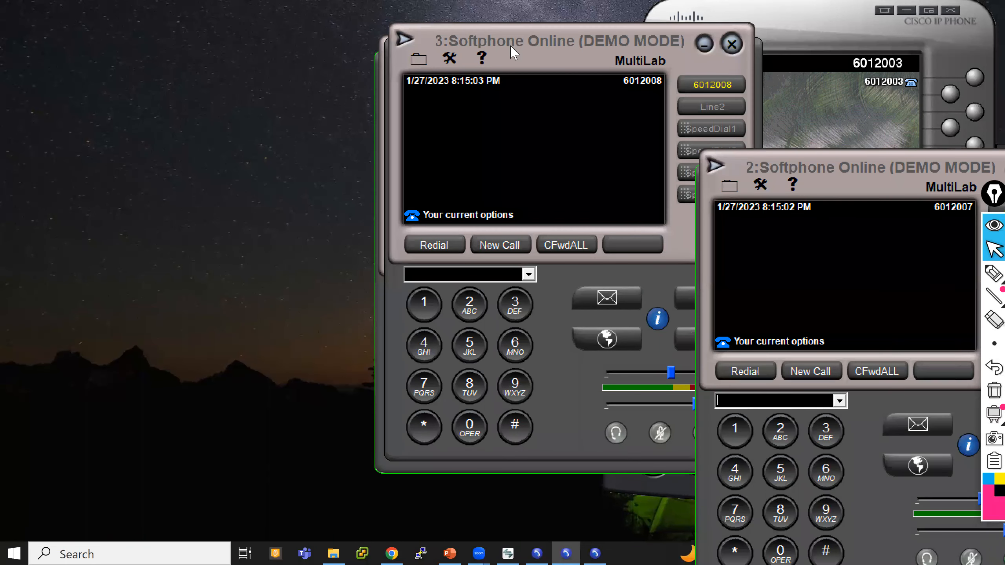
Arrange the three softphone windows around the desk IP phone so all are visible.
left_click(511, 48)
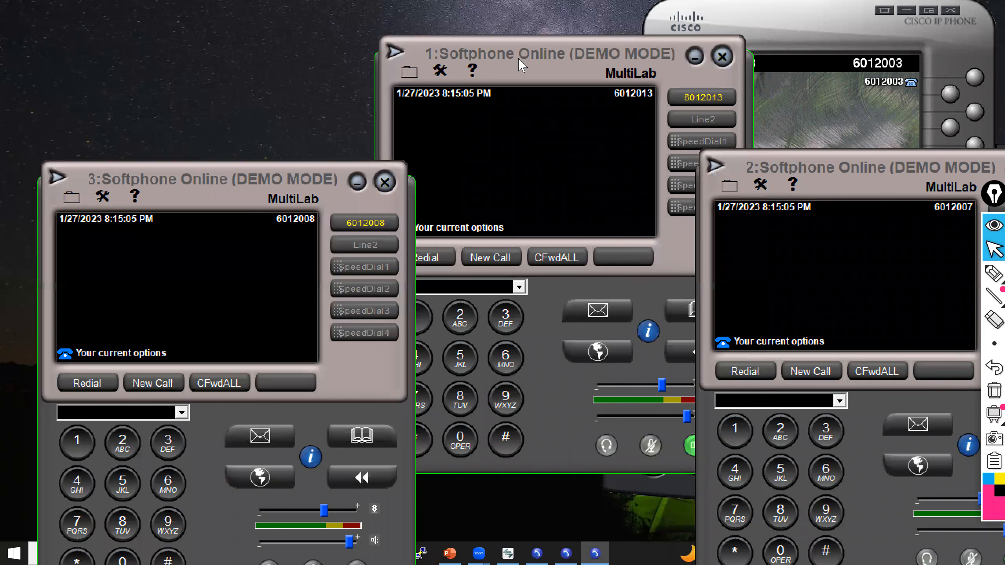
left_click(522, 65)
left_click_drag(522, 66, 164, 29)
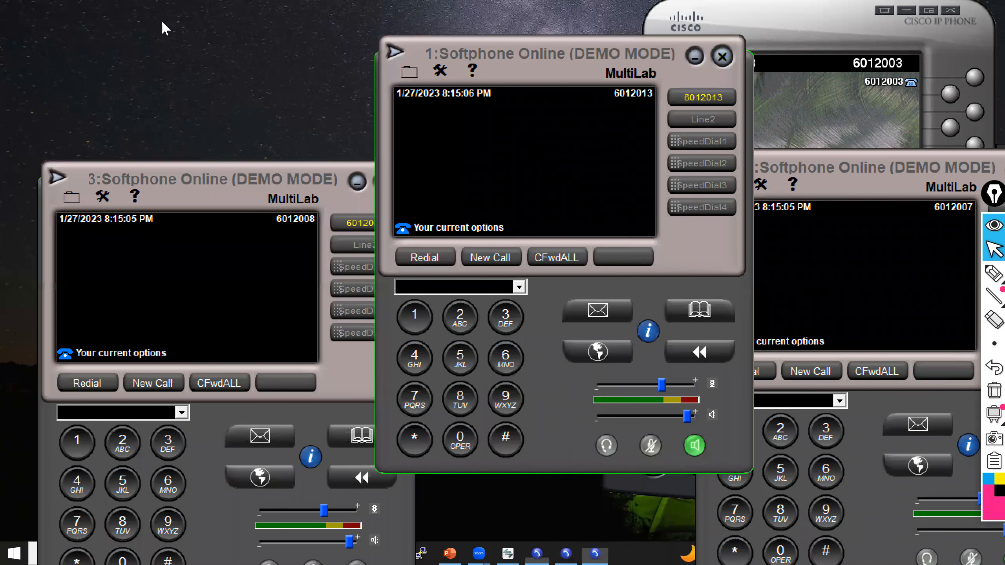
left_click(213, 506)
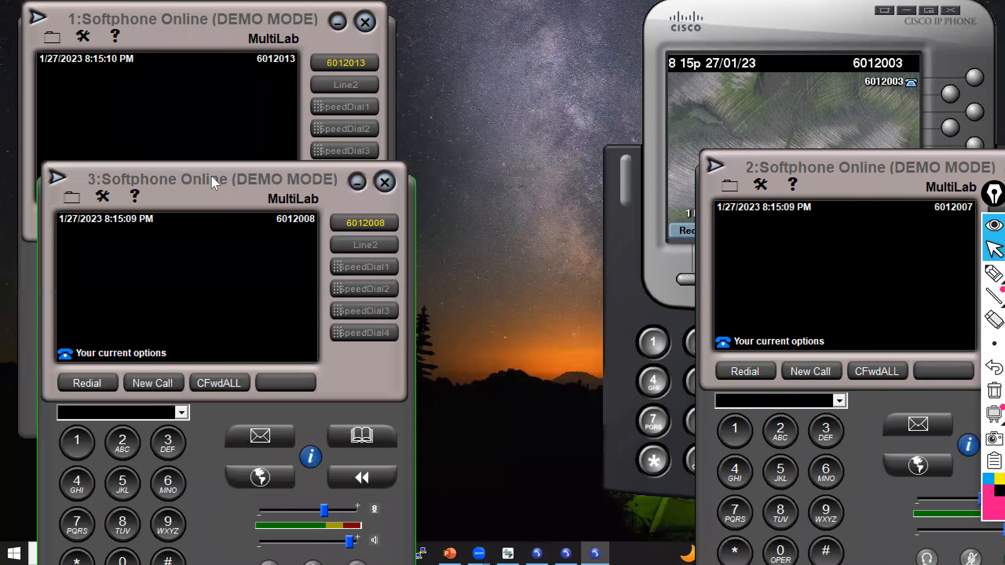
left_click_drag(194, 183, 174, 184)
left_click_drag(870, 167, 791, 179)
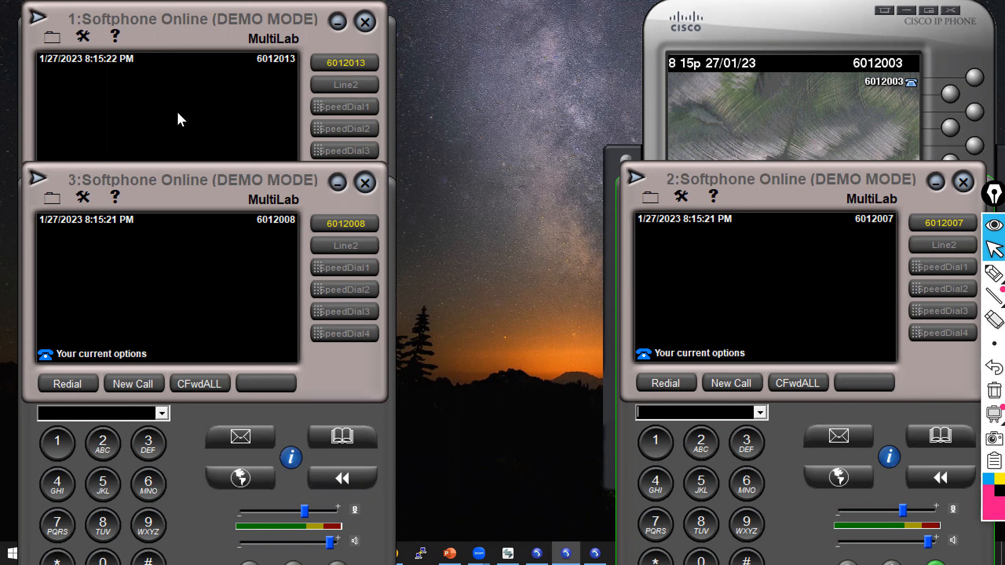
From the 6012003 desk phone, dial extension 6012013.
left_click(750, 93)
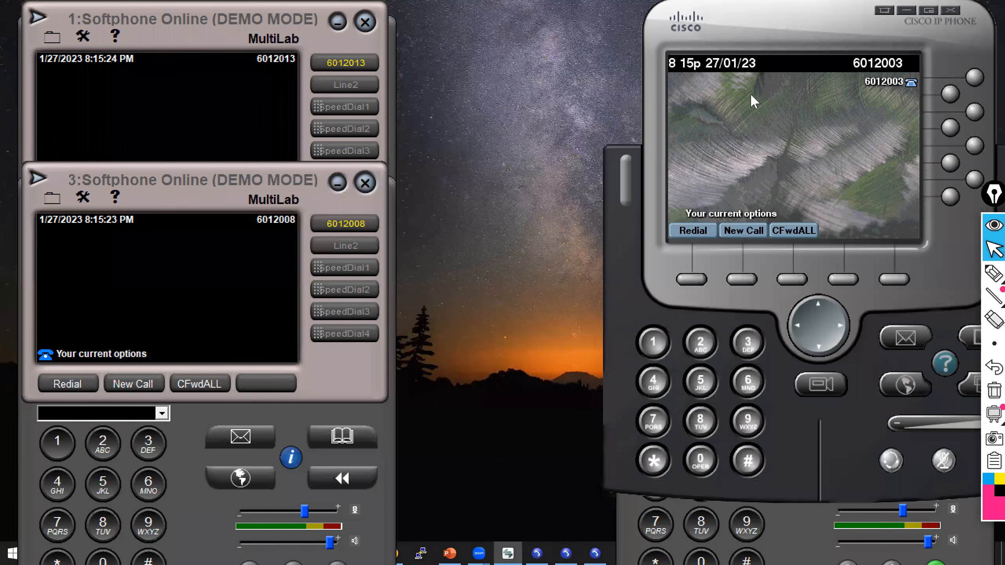
type("60")
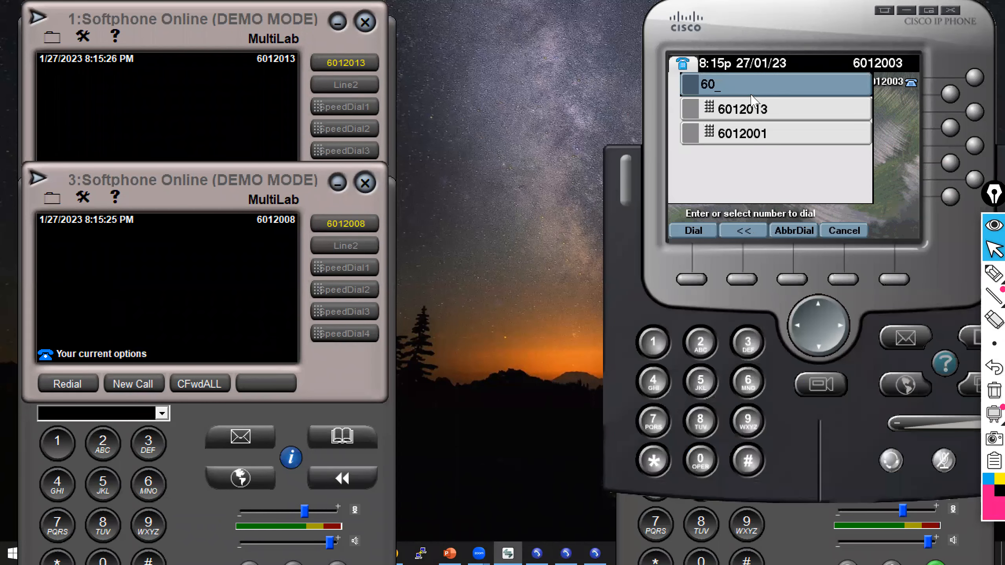
type("12013")
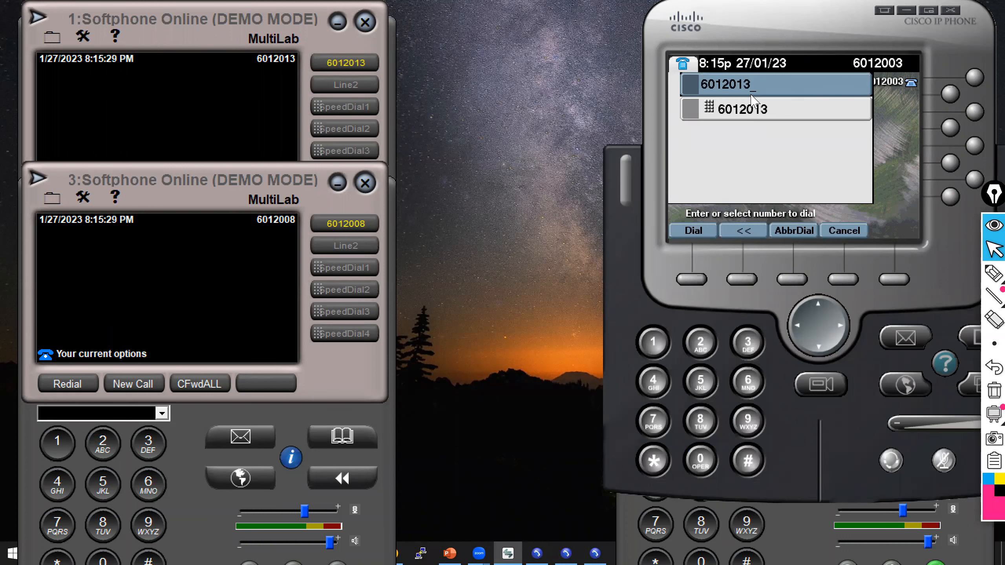
key("Return")
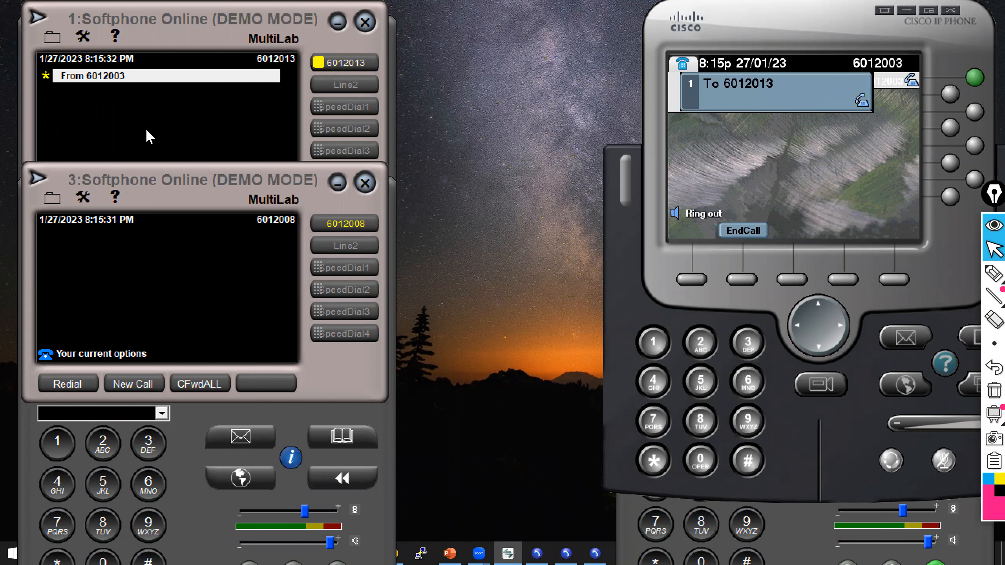
Answer the incoming call on the 6012013 softphone and mute the microphone on both phones.
left_click(67, 223)
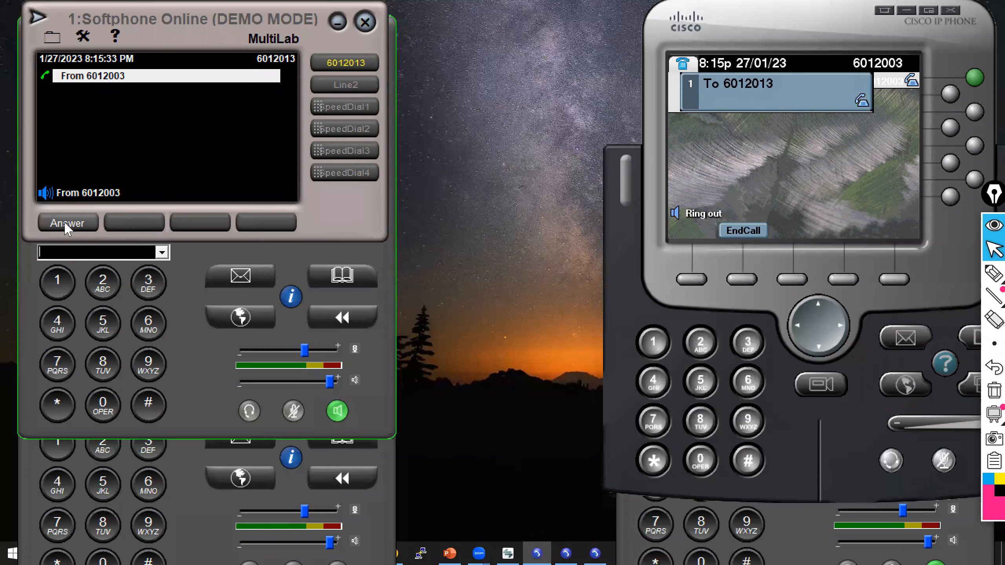
left_click(293, 411)
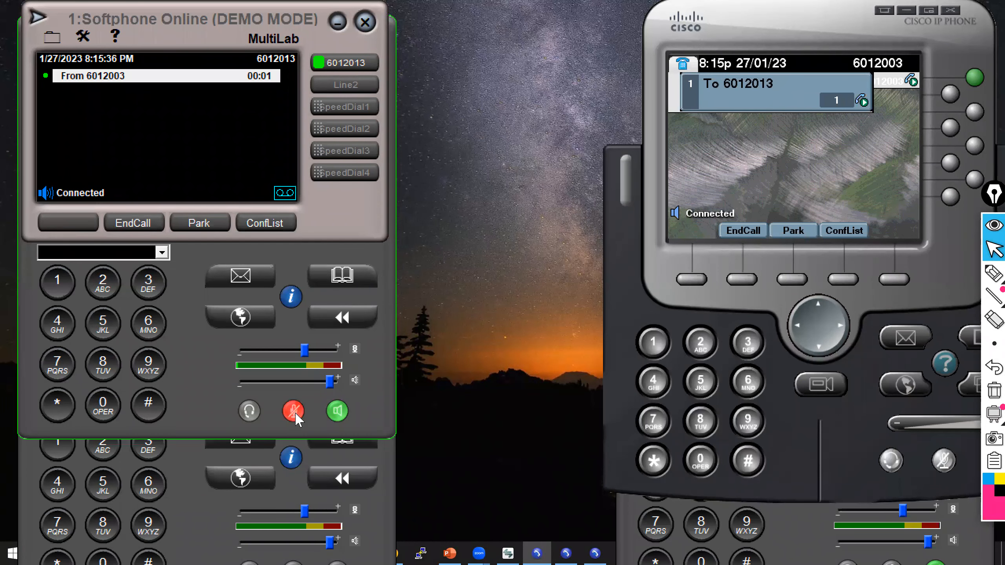
left_click(943, 461)
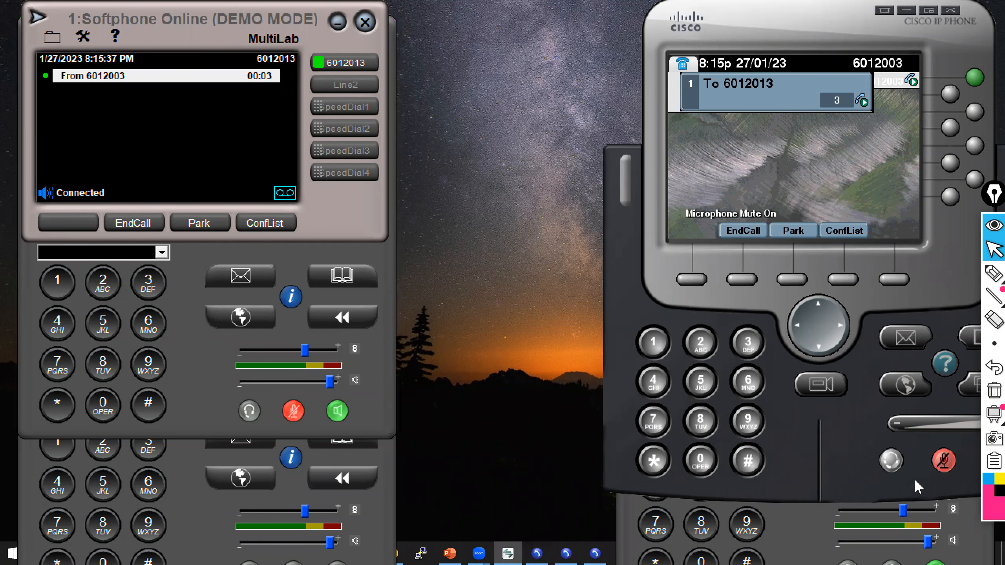
Call extension 6012008 from the 6012007 softphone and end the call while it rings.
left_click(798, 532)
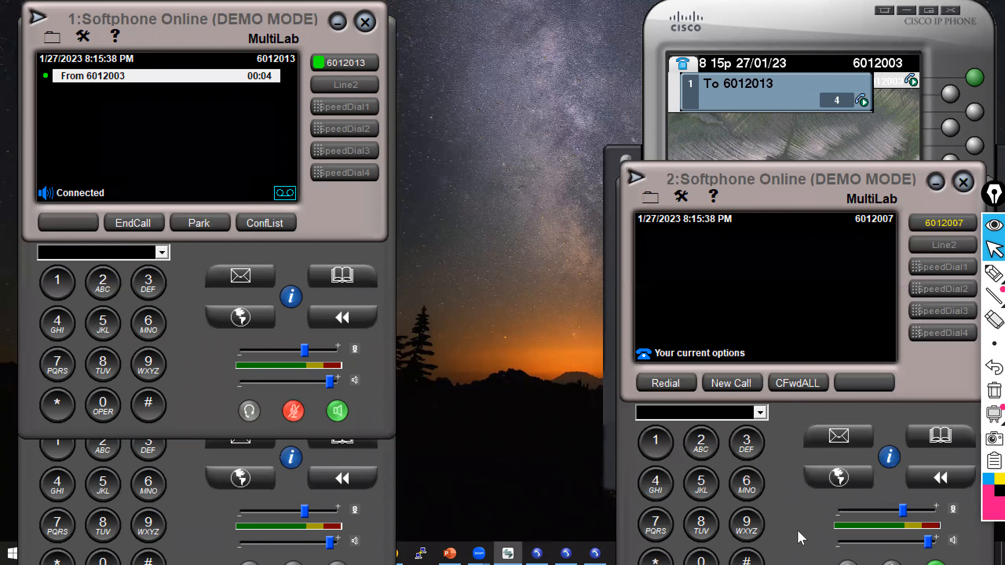
left_click(383, 517)
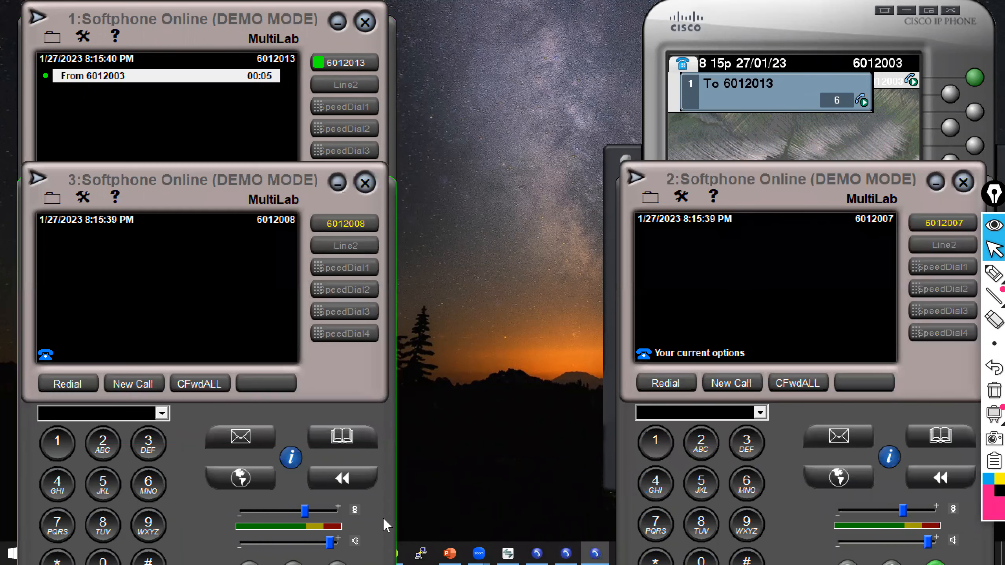
left_click(805, 250)
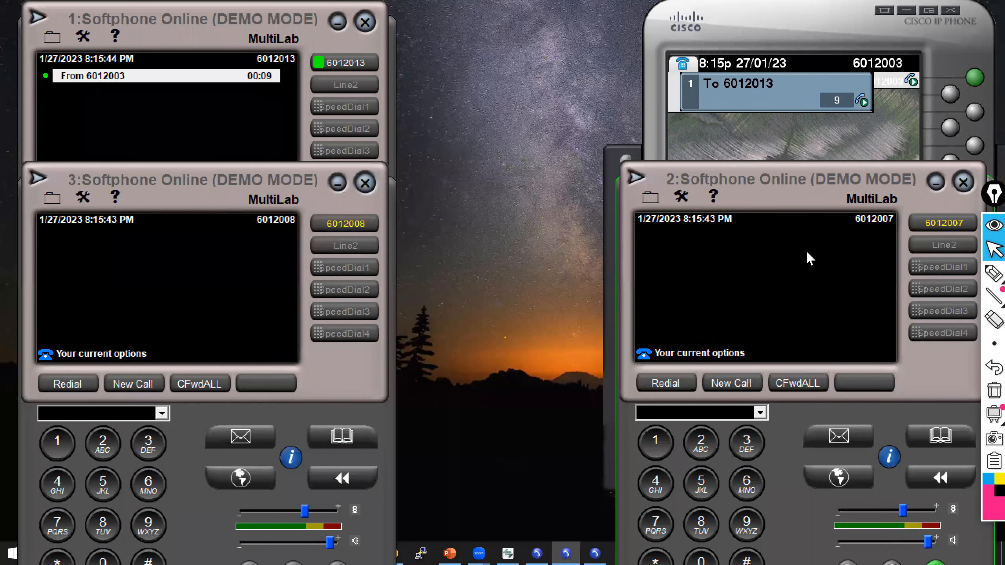
type("601")
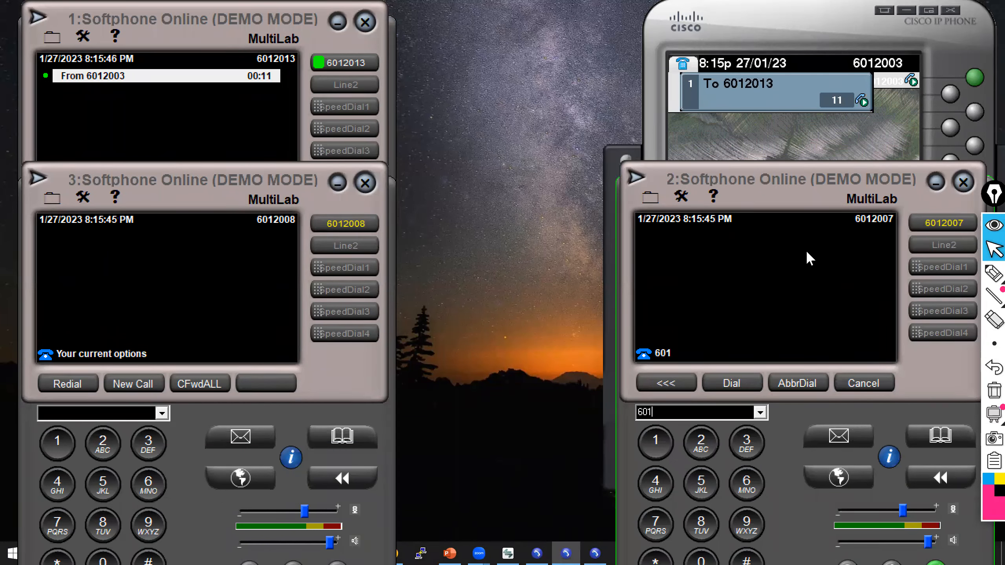
type("2008")
left_click(732, 383)
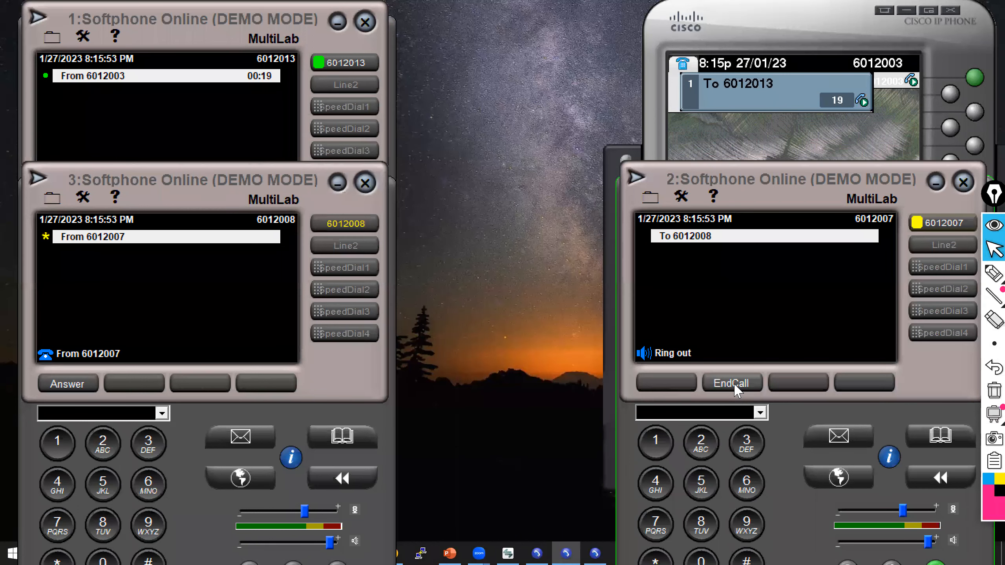
left_click(732, 383)
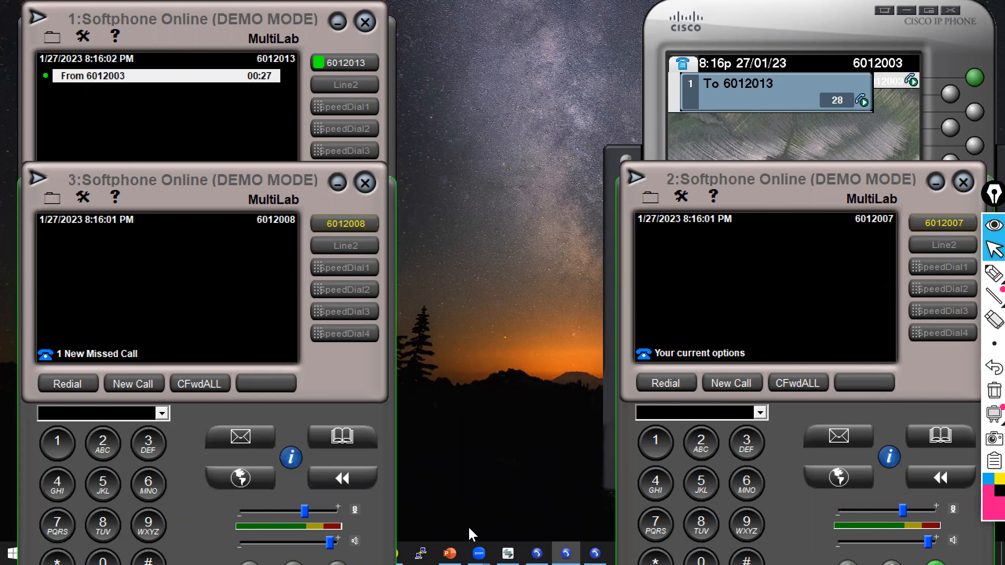
Review the registration status of the phones in the administration phone list.
left_click(229, 202)
left_click_drag(228, 201, 209, 200)
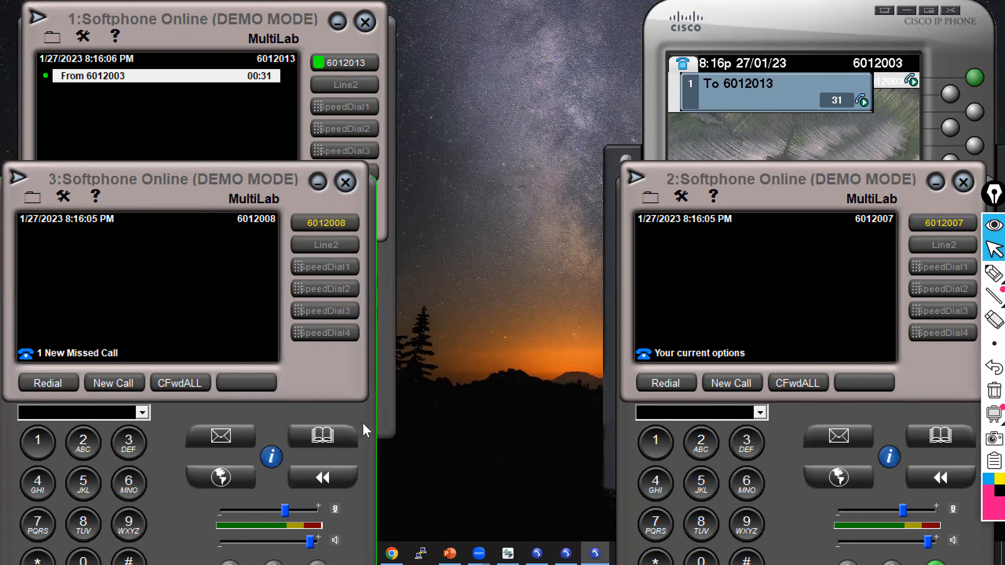
left_click(391, 550)
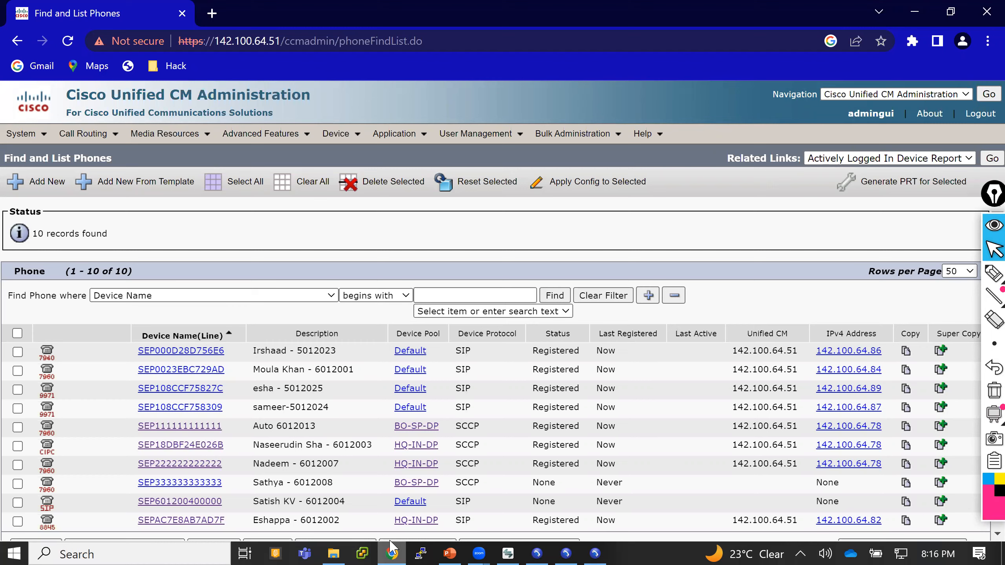
left_click(392, 552)
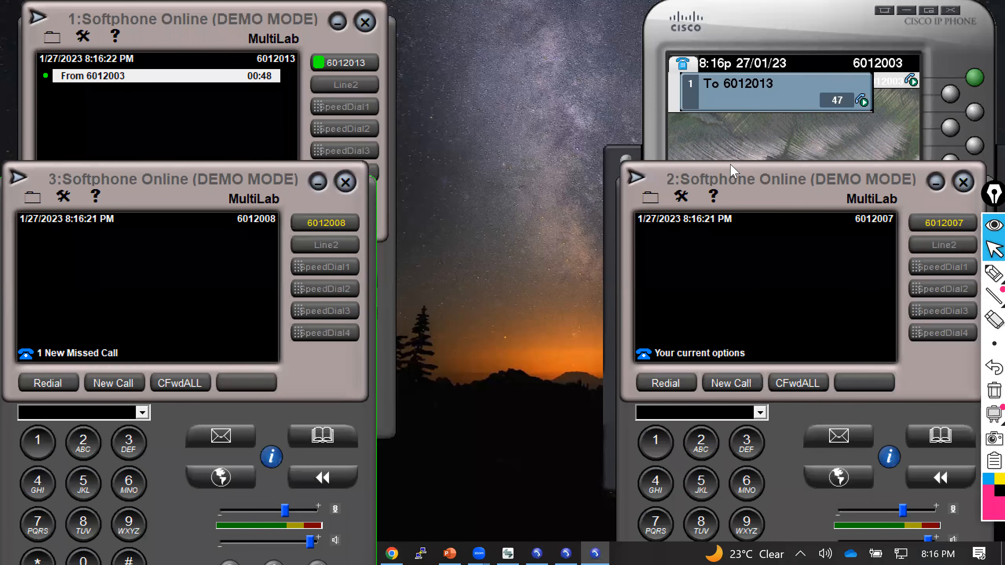
Open the desk phone's help and close the browser setup dialog.
left_click(806, 137)
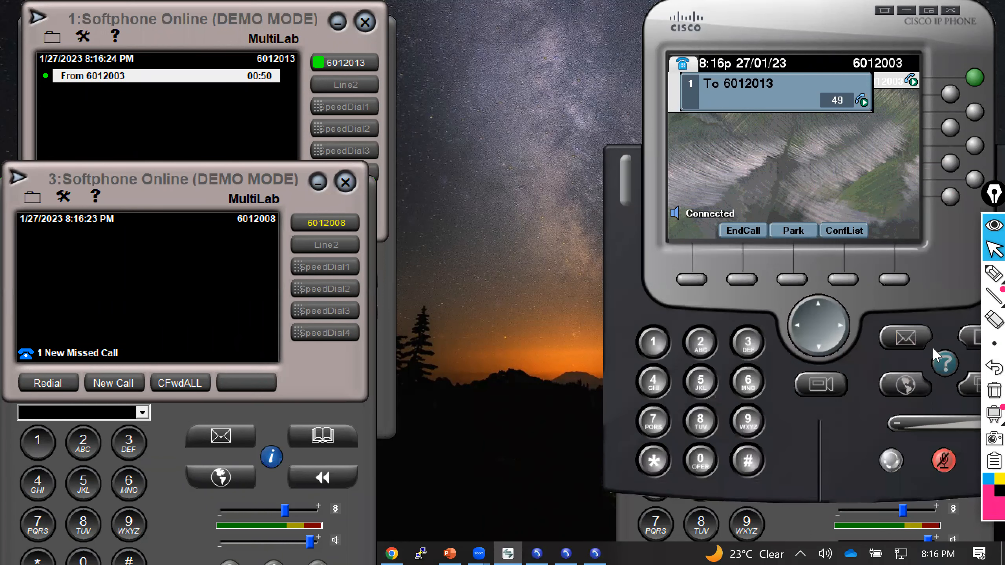
left_click(944, 361)
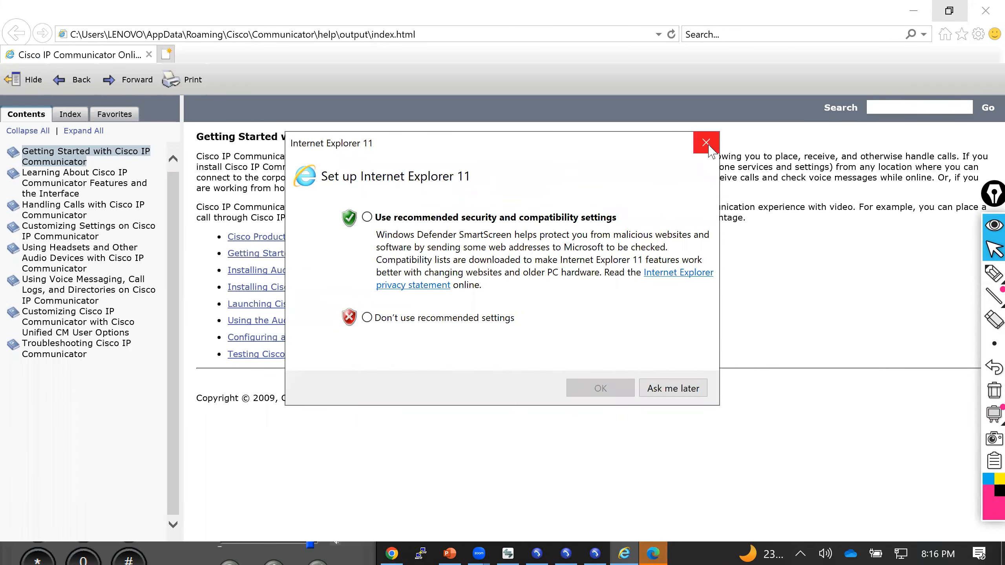
left_click(705, 143)
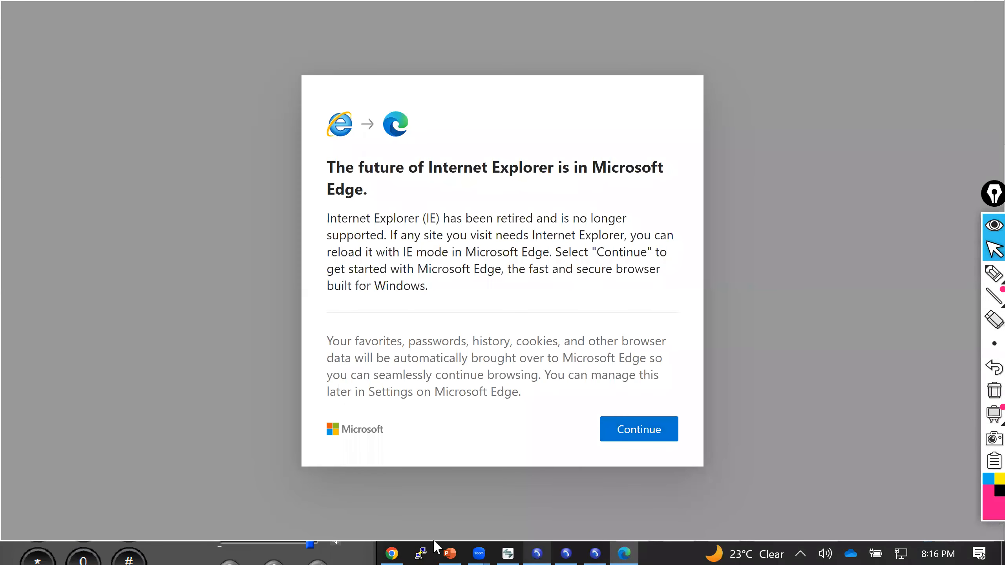
left_click(398, 542)
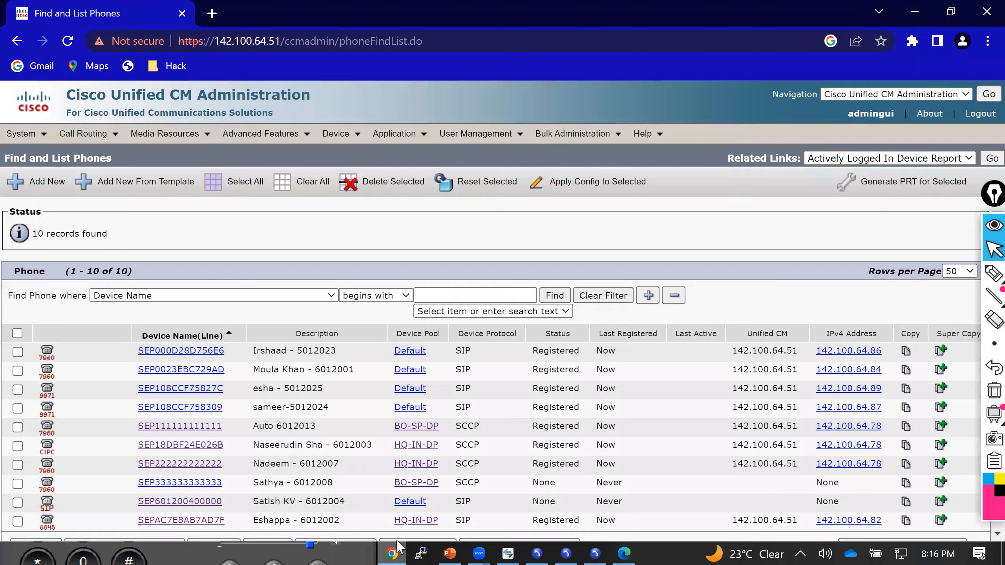
left_click(397, 546)
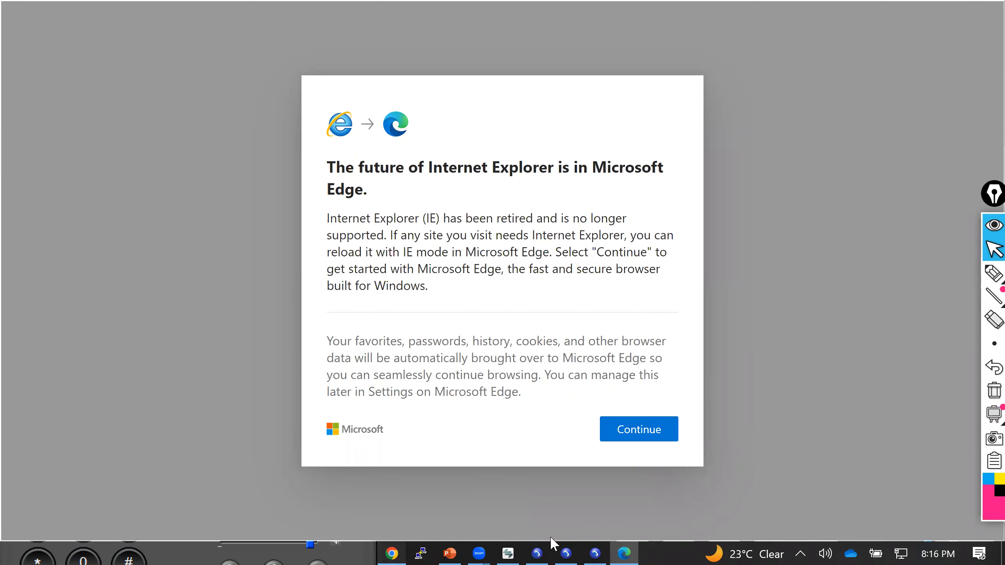
left_click(622, 548)
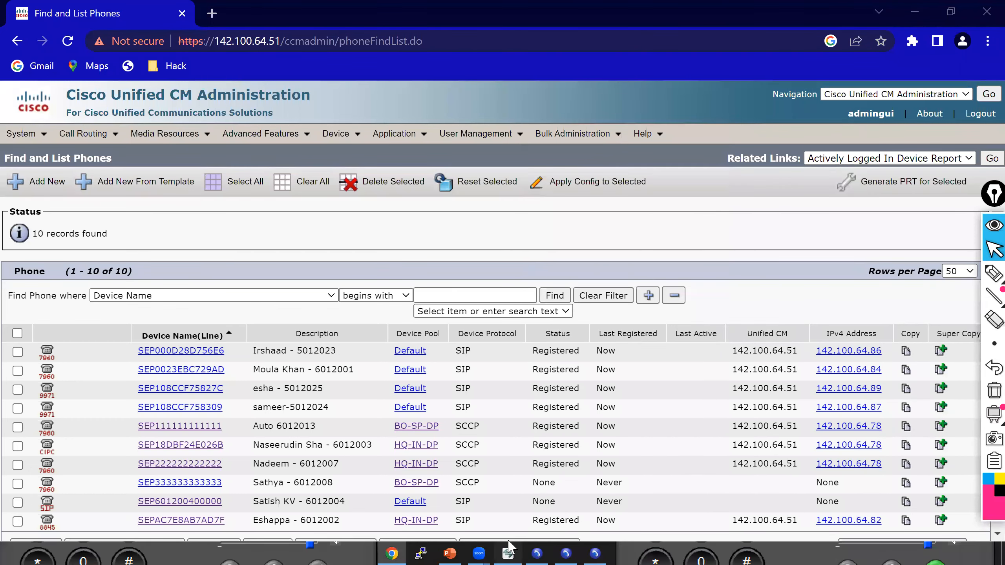
left_click(508, 553)
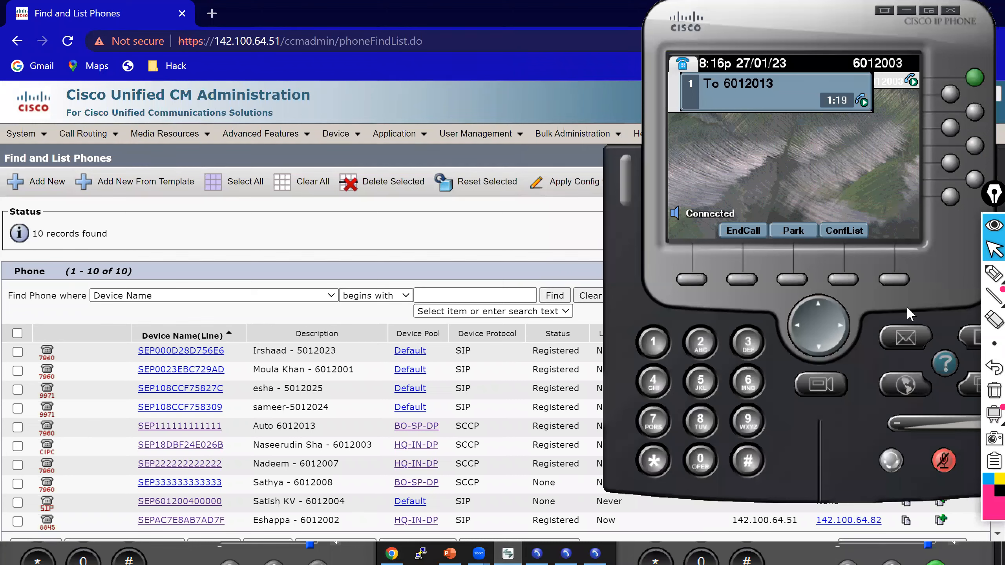
left_click(944, 364)
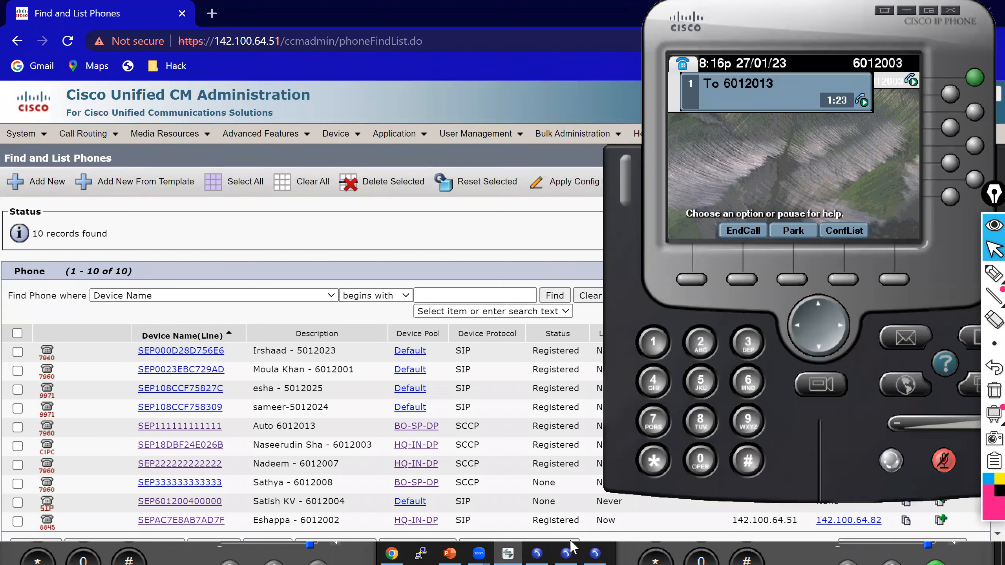
left_click(537, 553)
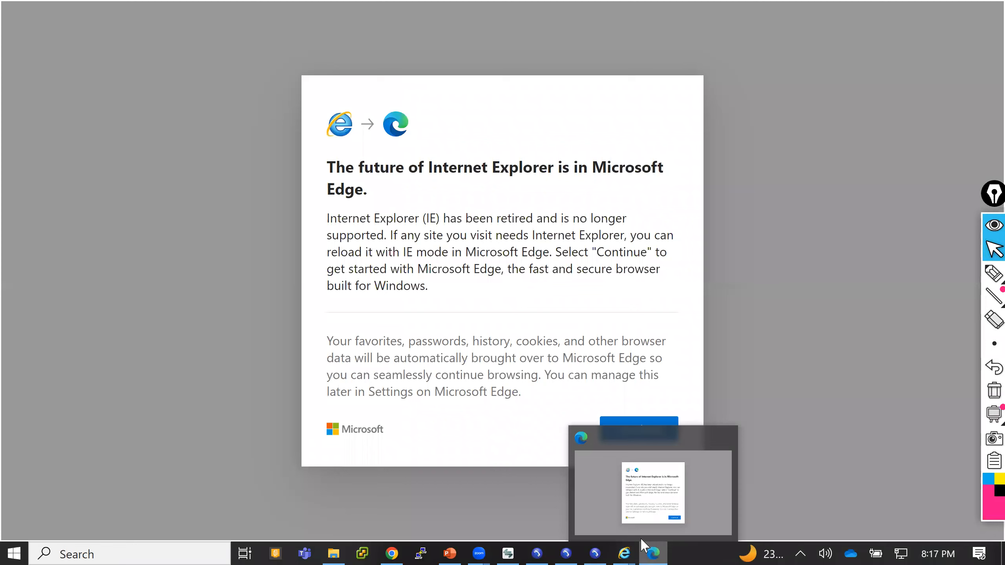
Close the softphone's call statistics dialog and the Internet Explorer window with all its tabs.
right_click(650, 550)
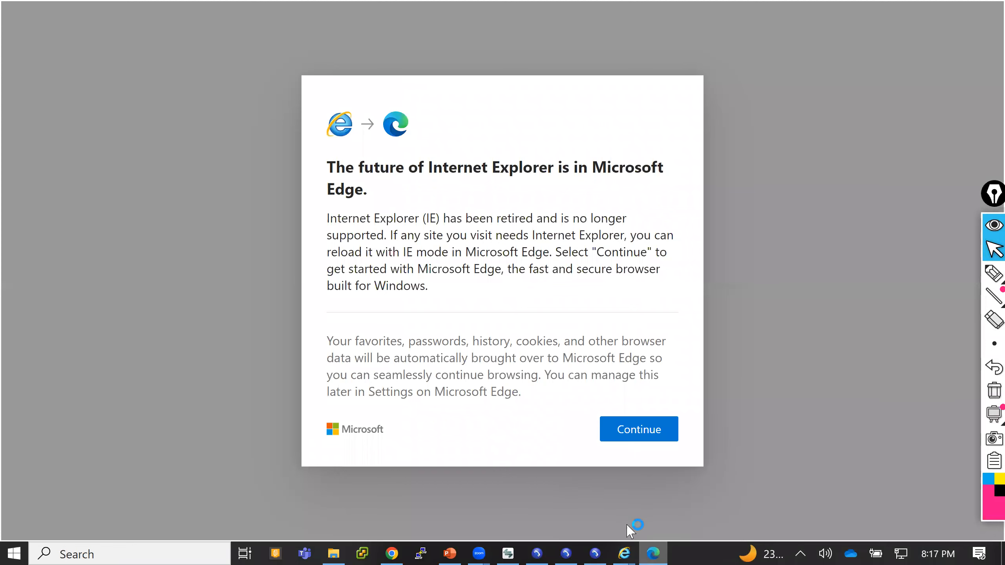
left_click(628, 529)
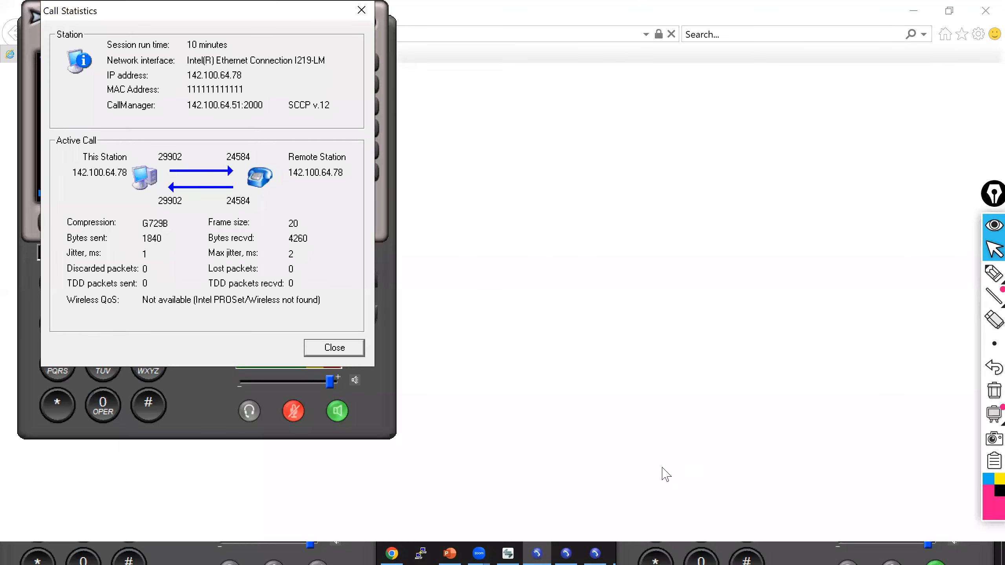
left_click(334, 348)
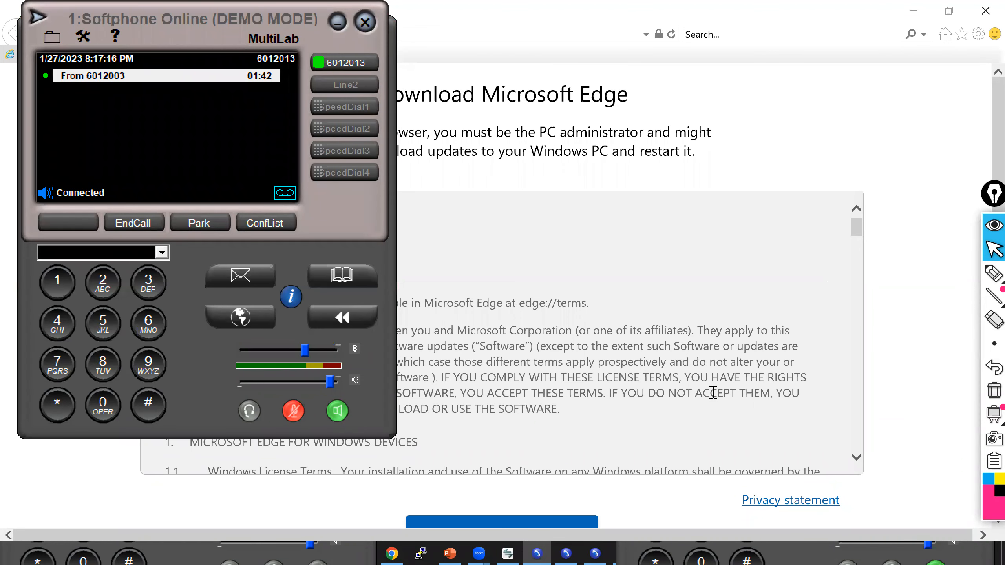
key("alt+F4")
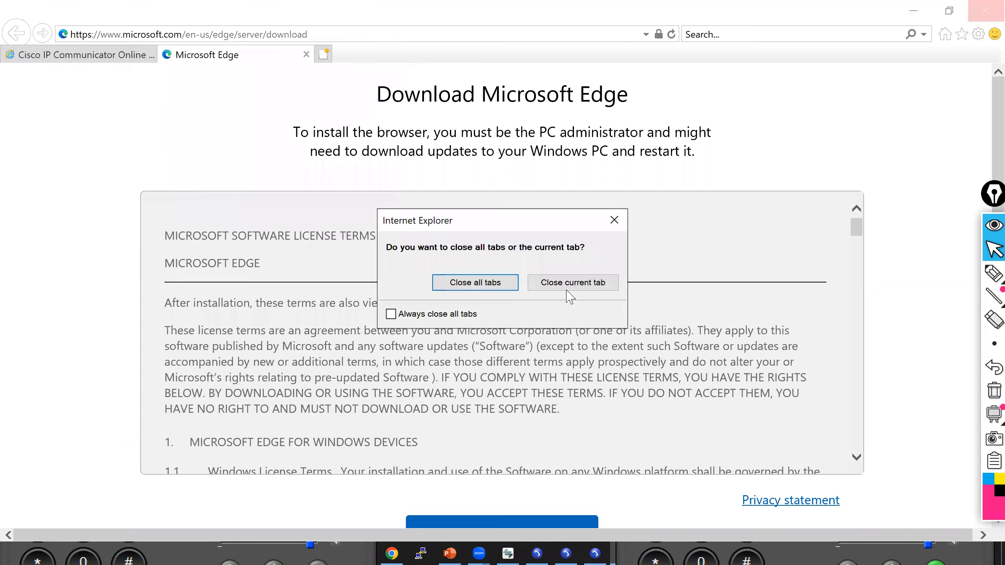
left_click(498, 285)
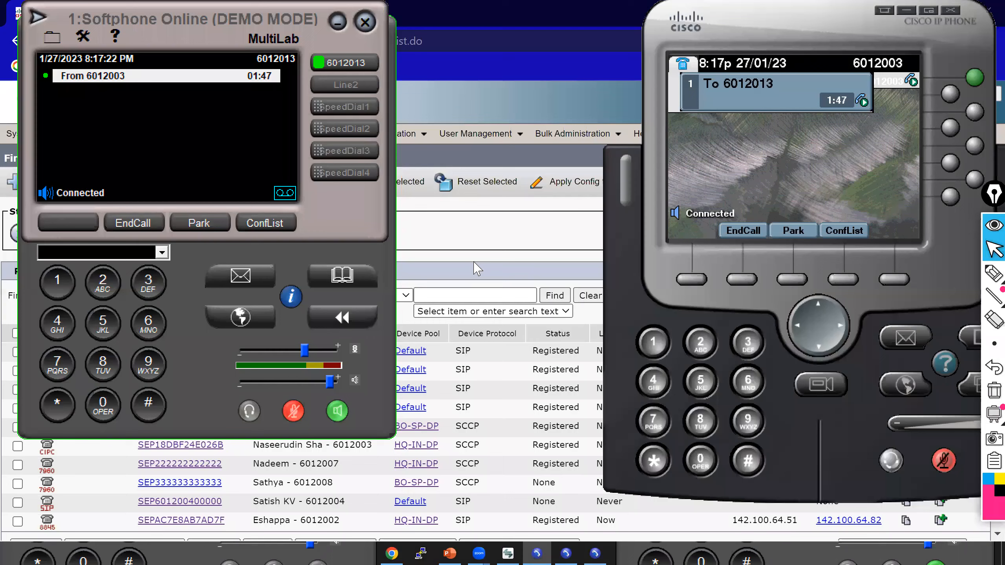
left_click(467, 243)
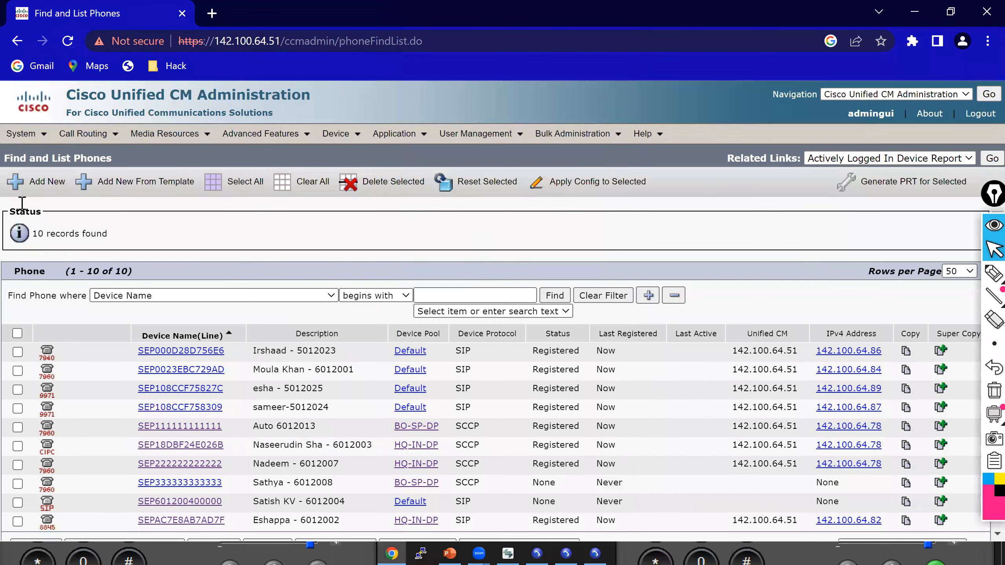
Open HQ-Location and delete its bandwidth link to the Hub_None adjacent location.
mouse_move(16, 133)
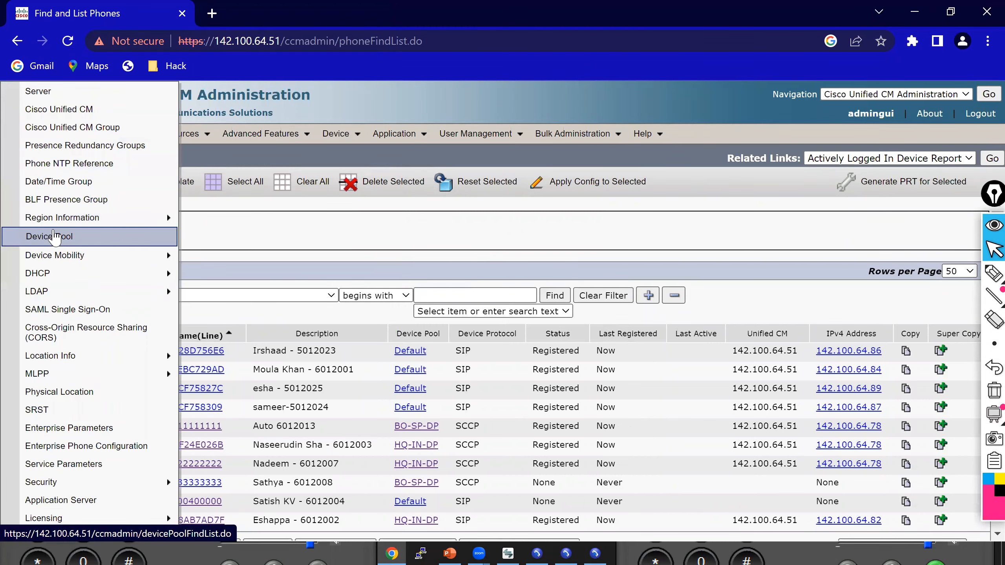
mouse_move(83, 361)
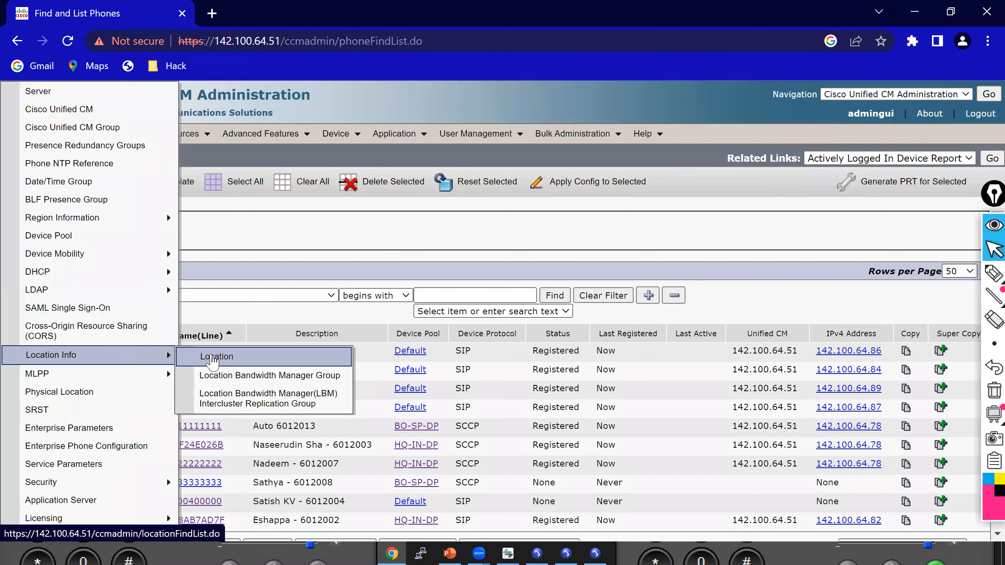
left_click(212, 358)
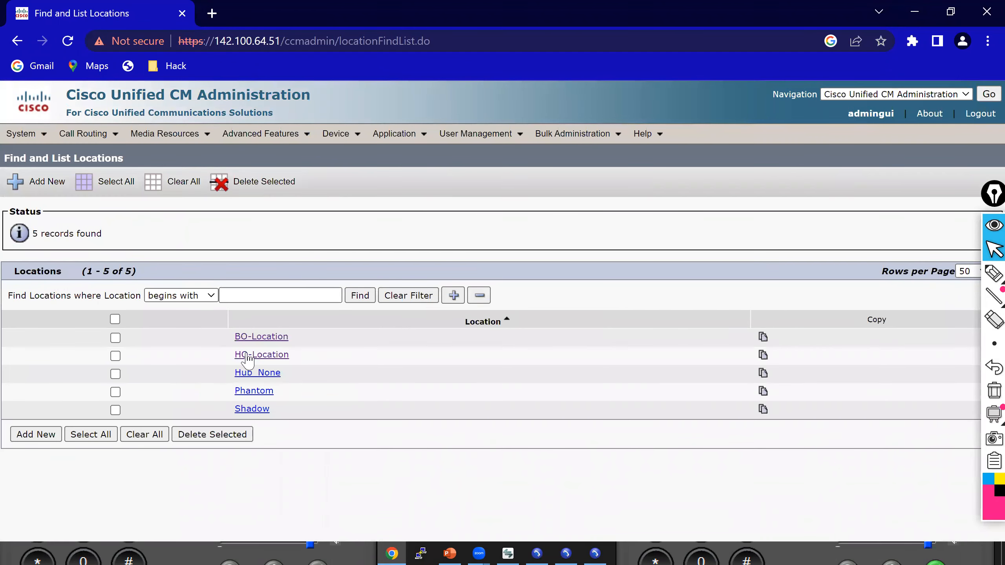
left_click(247, 357)
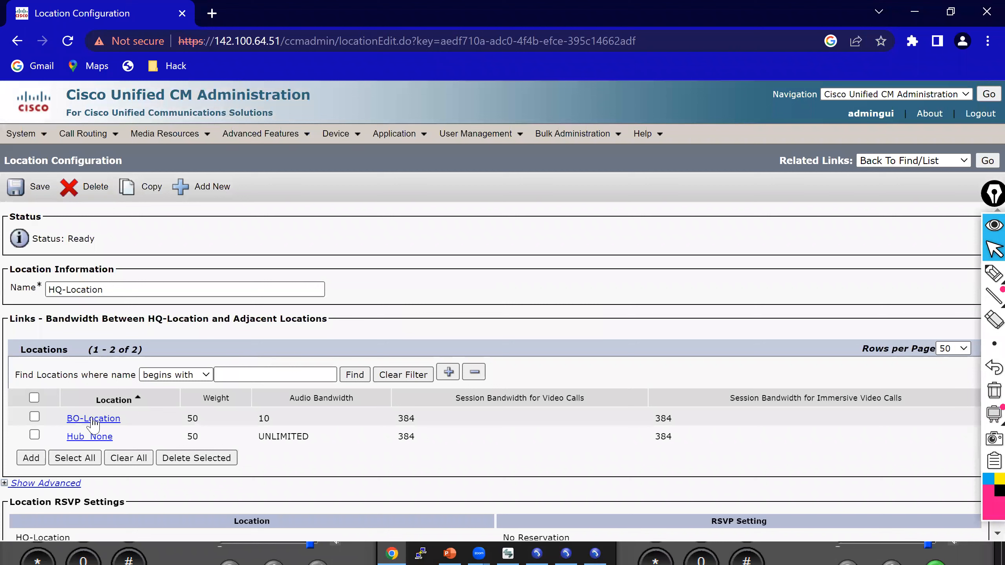
left_click(34, 434)
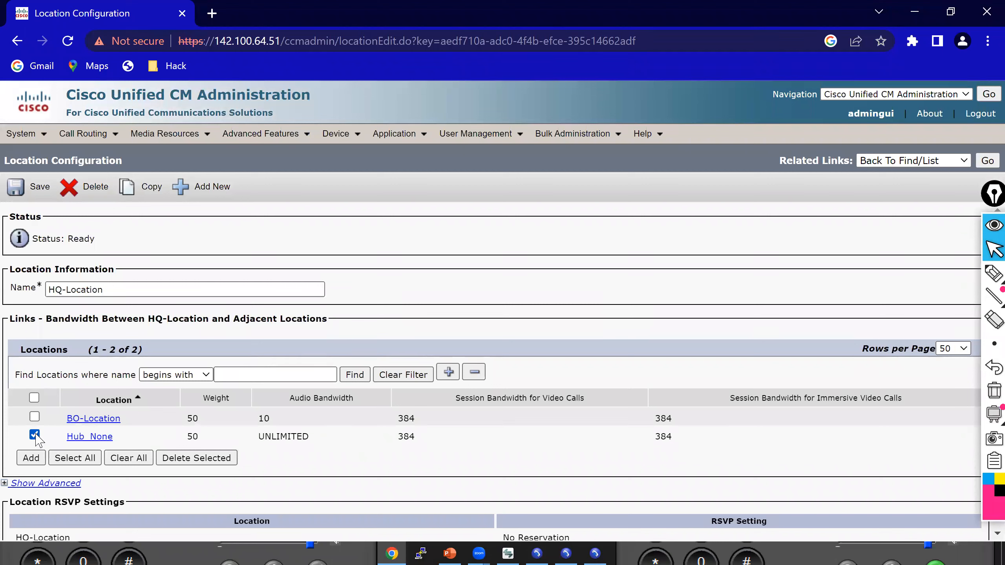
left_click(185, 459)
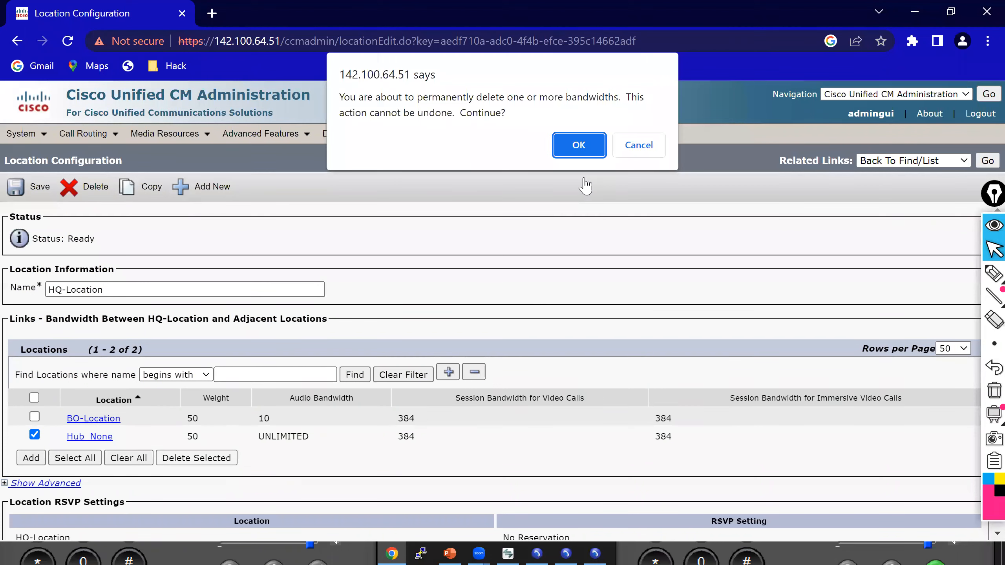
left_click(581, 144)
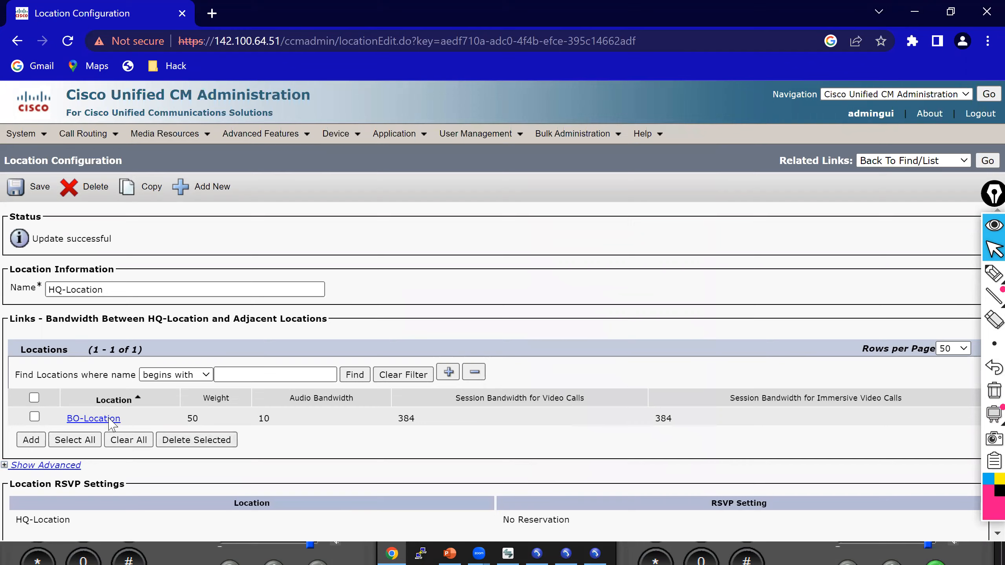
Set the weight of HQ-Location's link to BO-Location to 10 and save it.
left_click(109, 419)
left_click(288, 208)
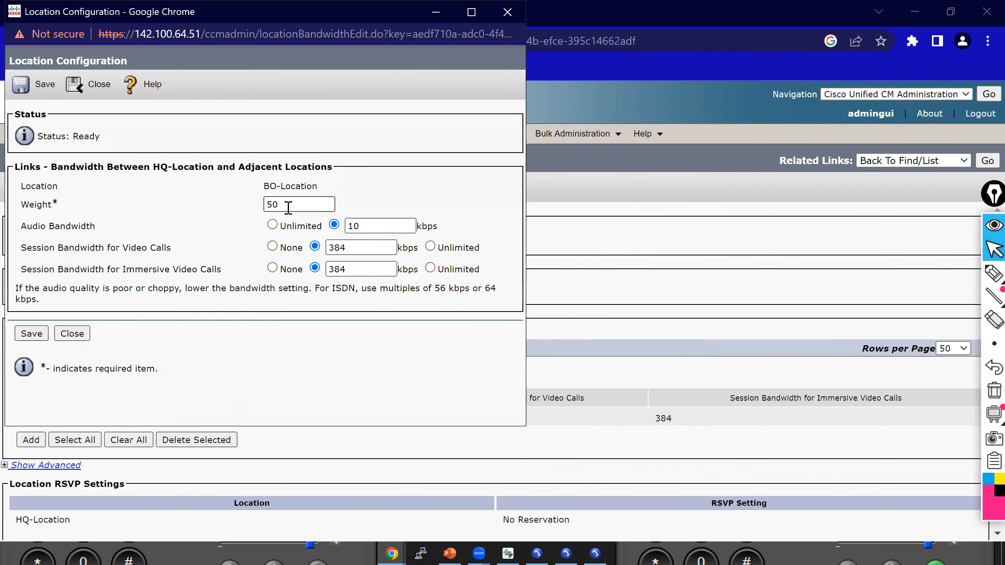
left_click_drag(288, 208, 239, 219)
type("10")
left_click(38, 334)
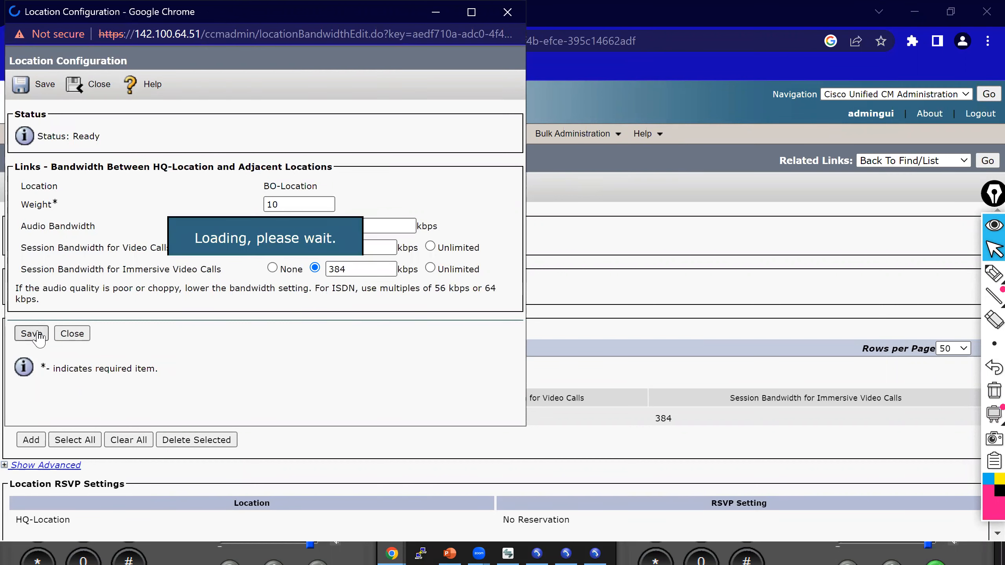
left_click(71, 333)
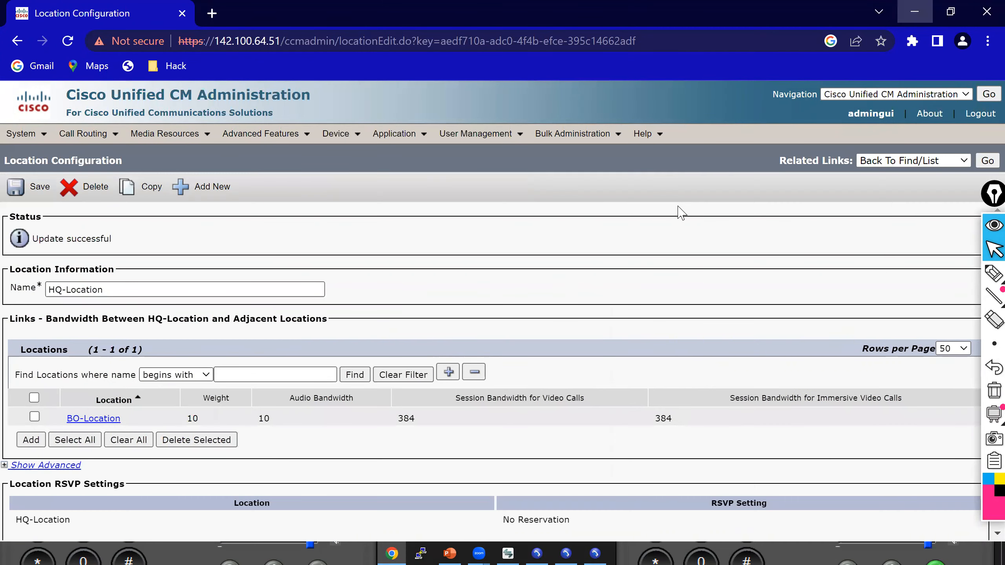
Dial 6012013 from the 6012003 desk phone and answer the call on the 6012013 softphone.
left_click(914, 11)
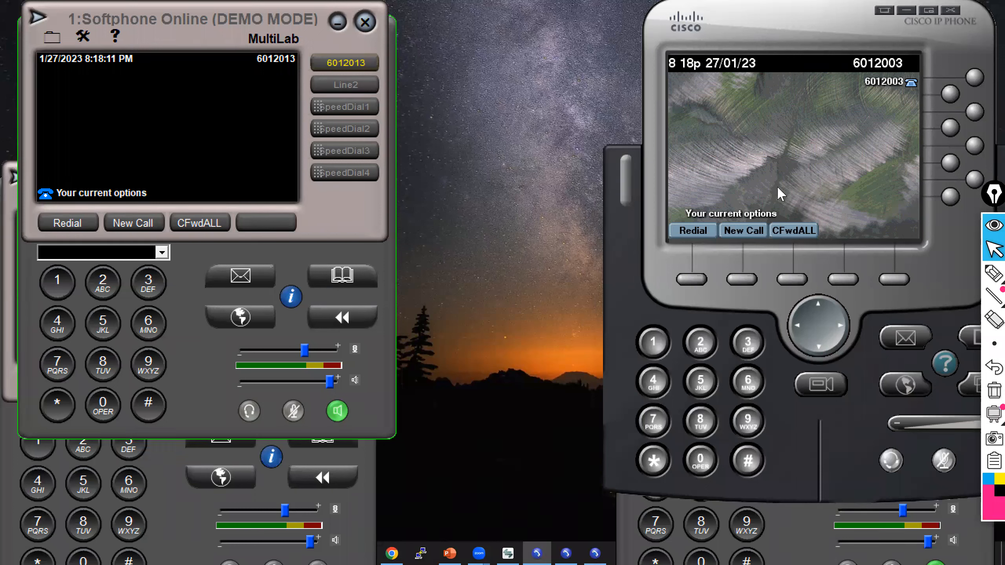
type("601")
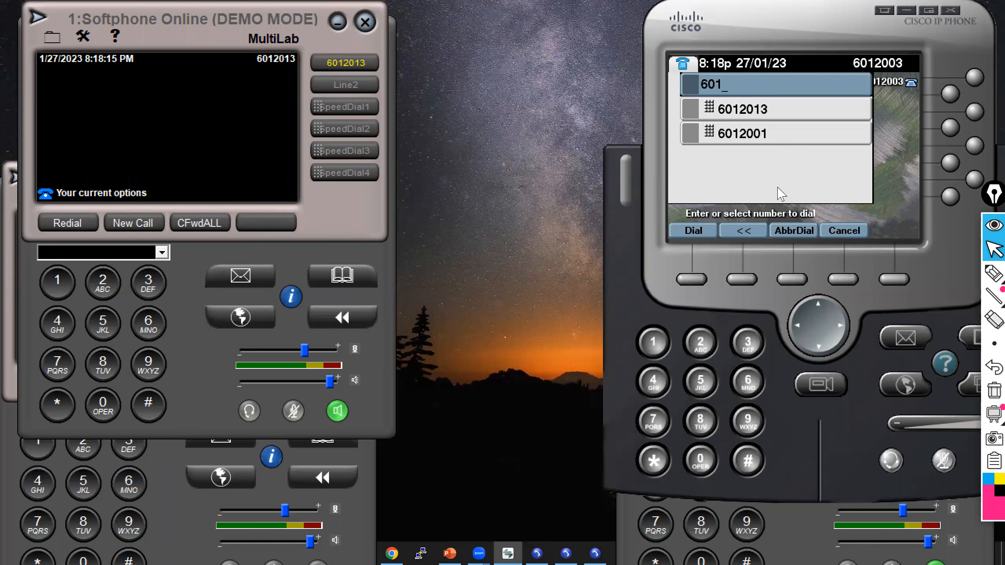
type("201")
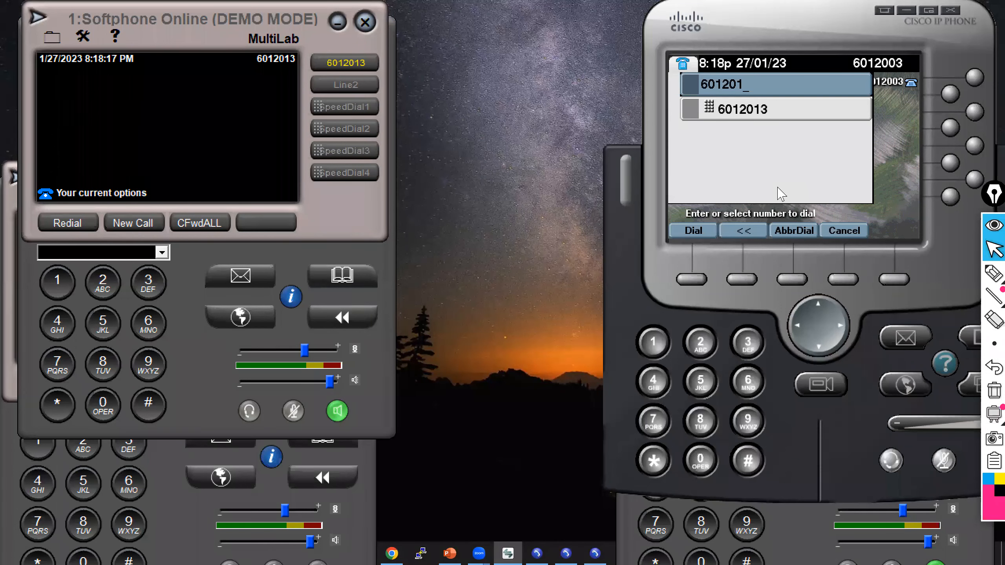
type("3")
key("Return")
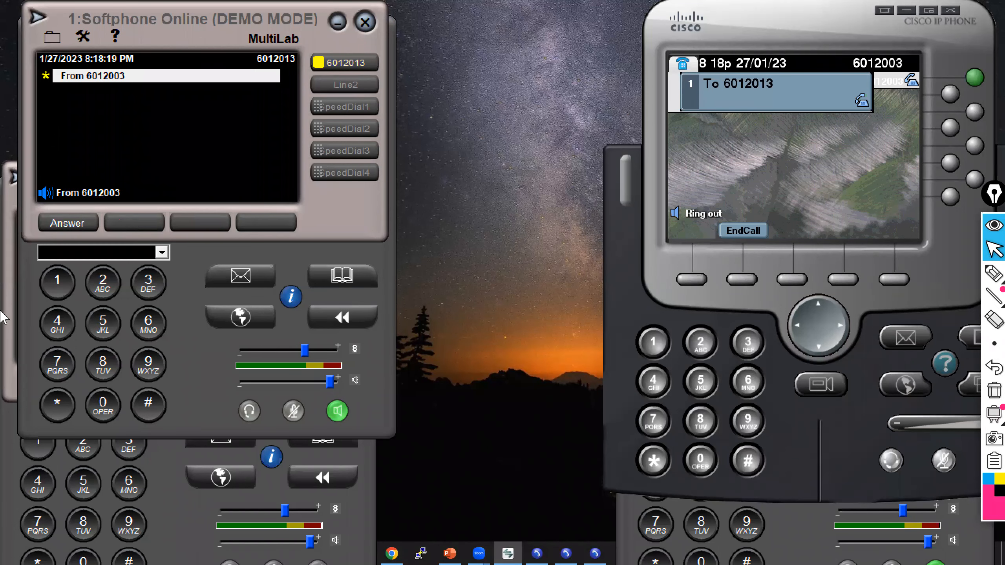
left_click(76, 224)
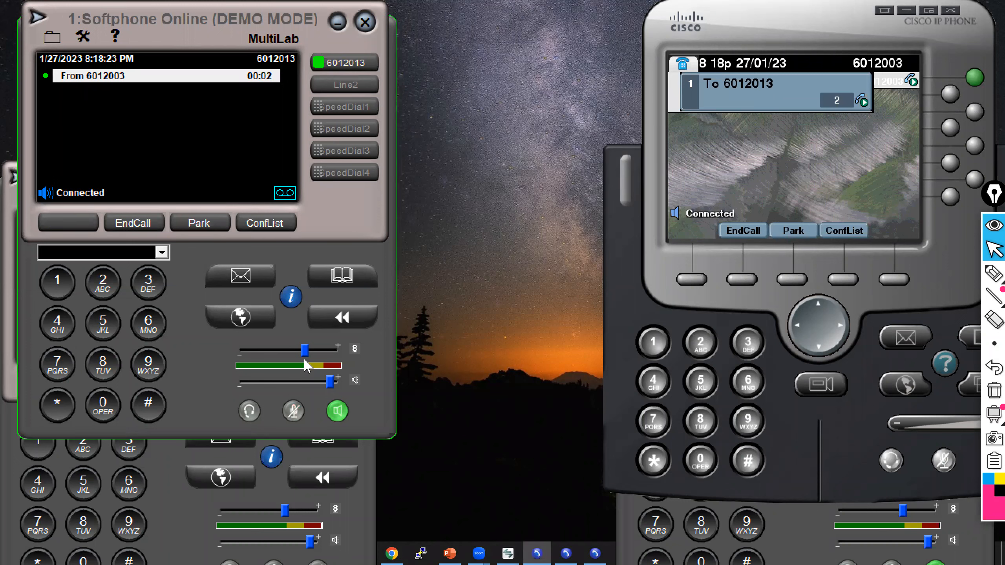
Open the softphone's call statistics and mute the microphone on both the softphone and desk phone.
left_click(290, 297)
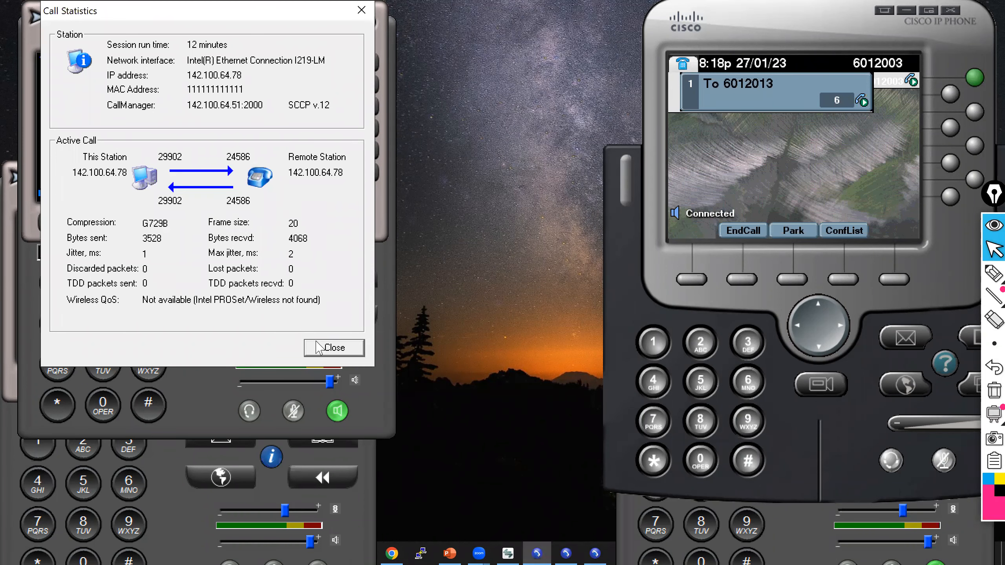
left_click(293, 411)
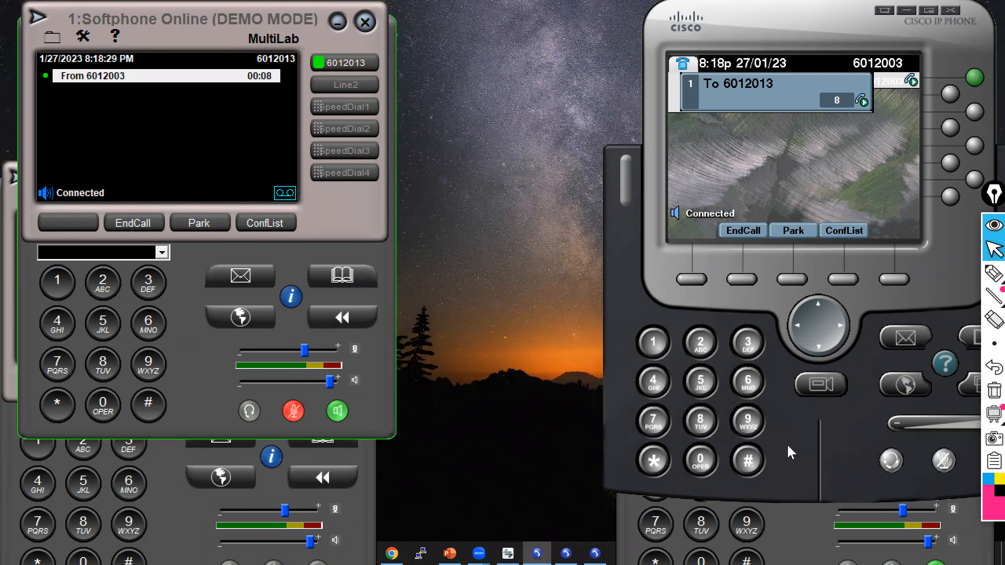
left_click(945, 461)
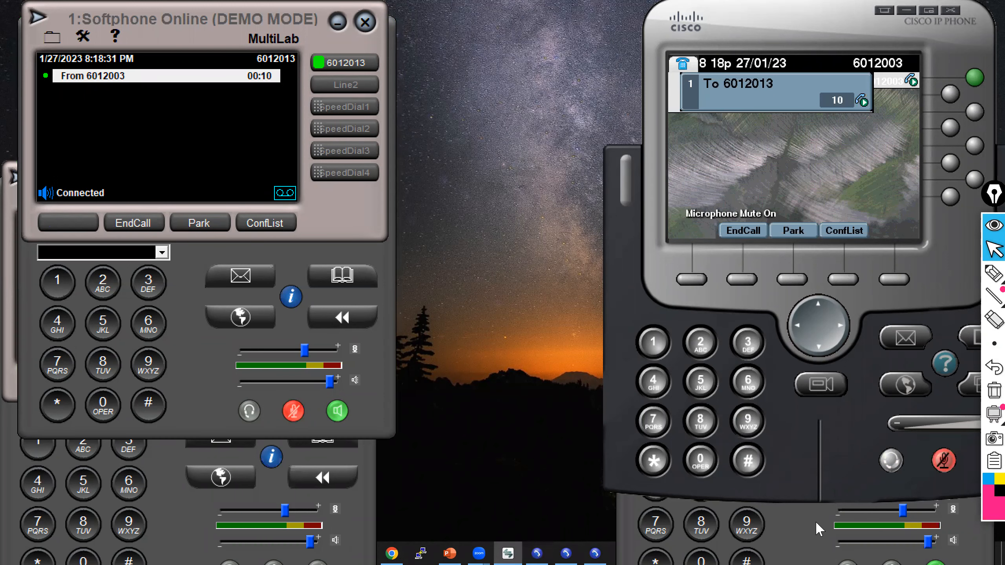
Call 6012008 from the 6012007 softphone, answer it on 6012008, end the call and minimize the softphone.
left_click(566, 553)
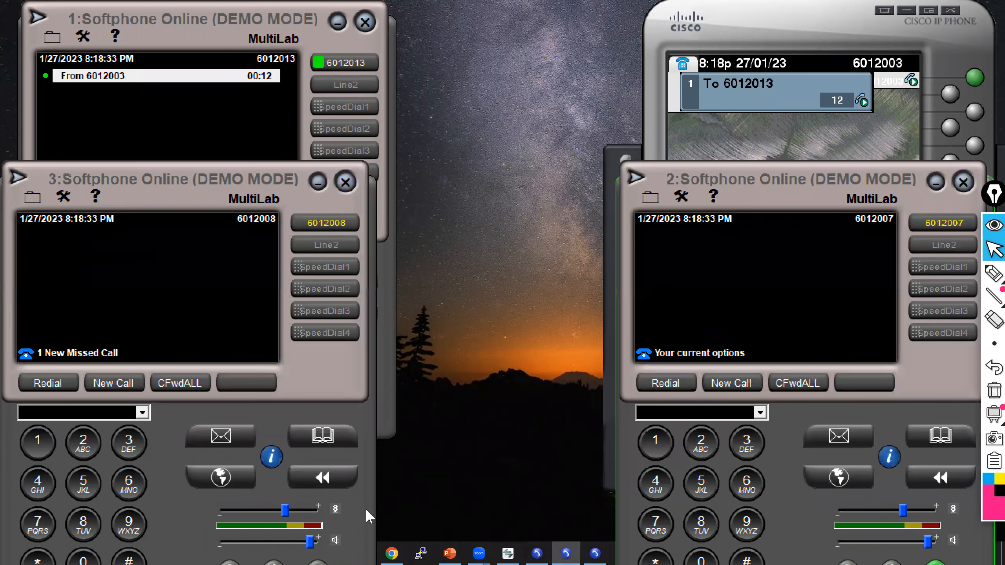
left_click(595, 554)
left_click(770, 267)
type("6")
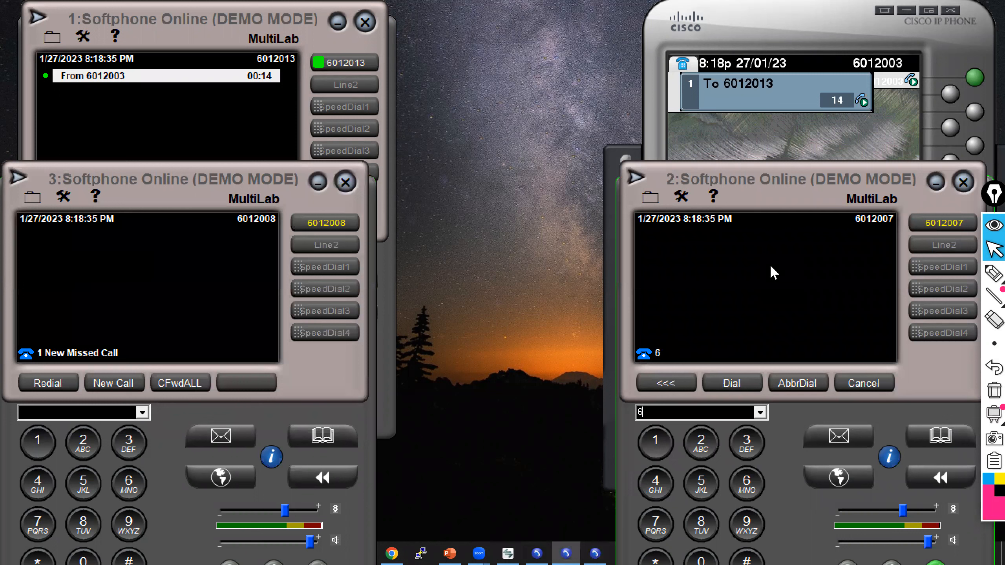
type("012008")
left_click(733, 384)
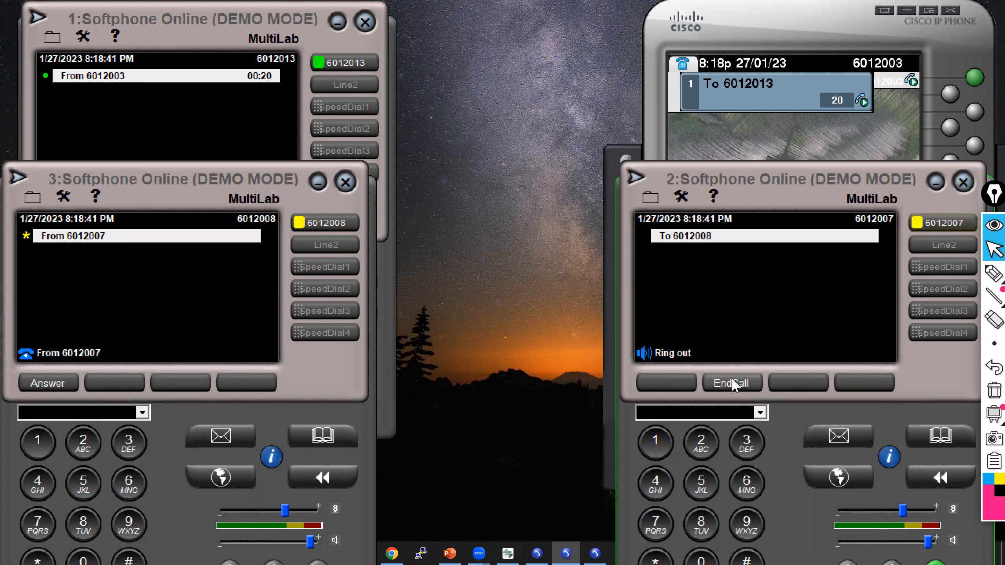
left_click(64, 385)
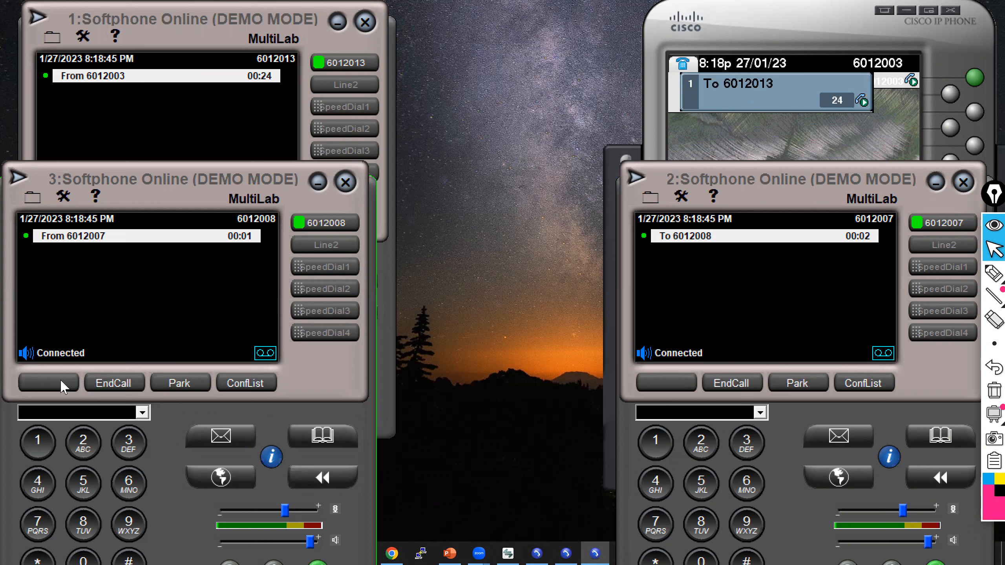
left_click(733, 383)
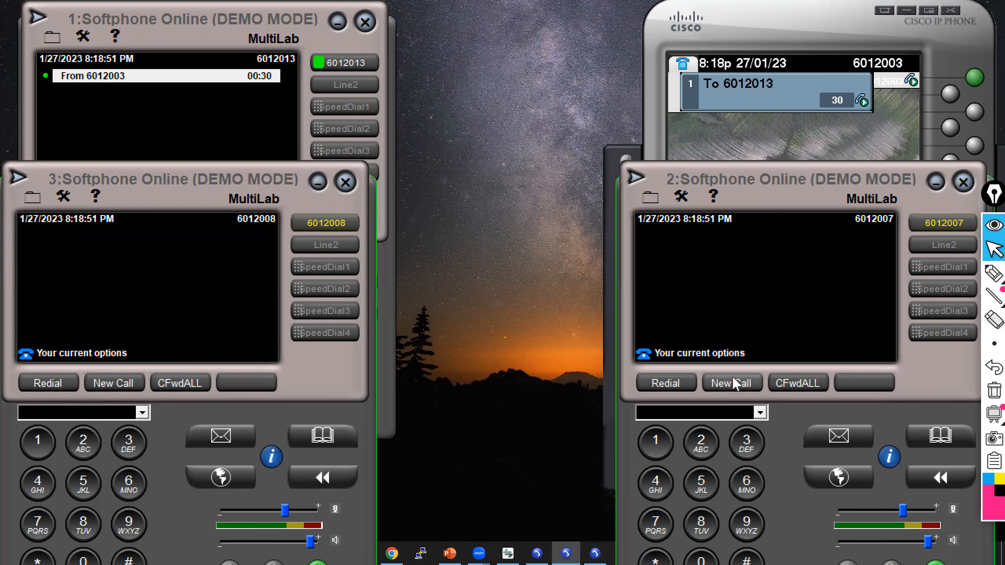
left_click(936, 182)
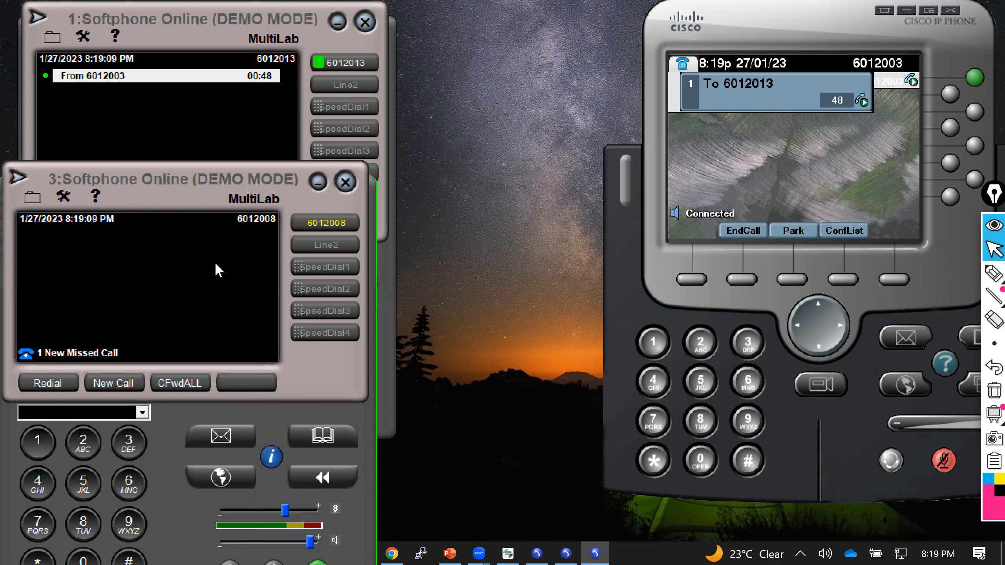
Dial 6012002 from the 6012008 softphone and end the call.
type("601")
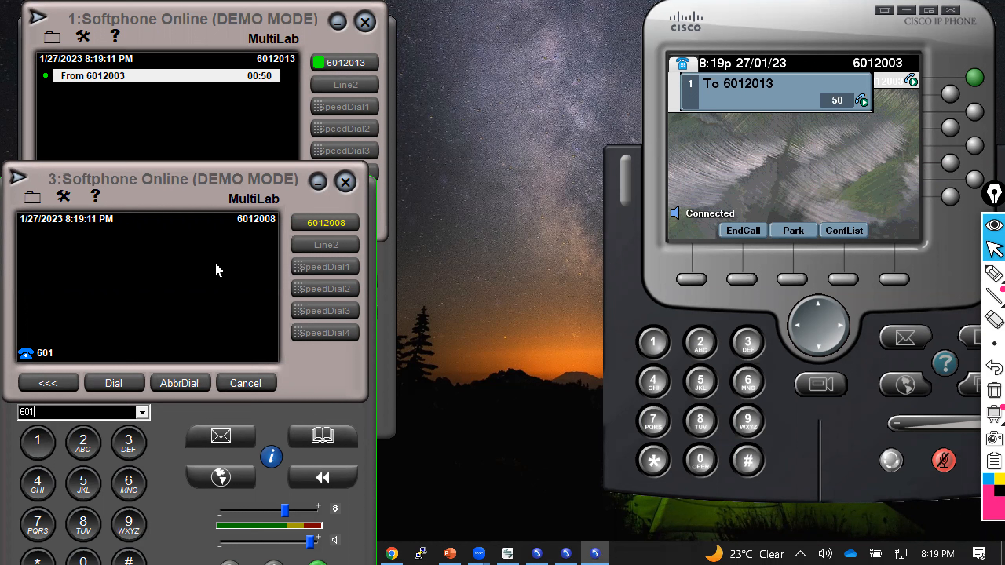
type("2002")
key("Return")
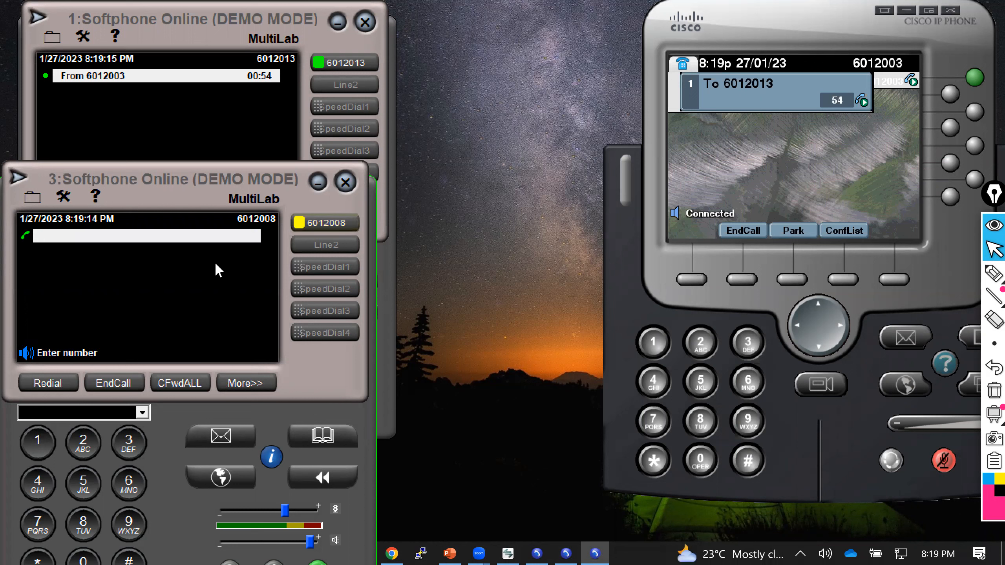
left_click(118, 383)
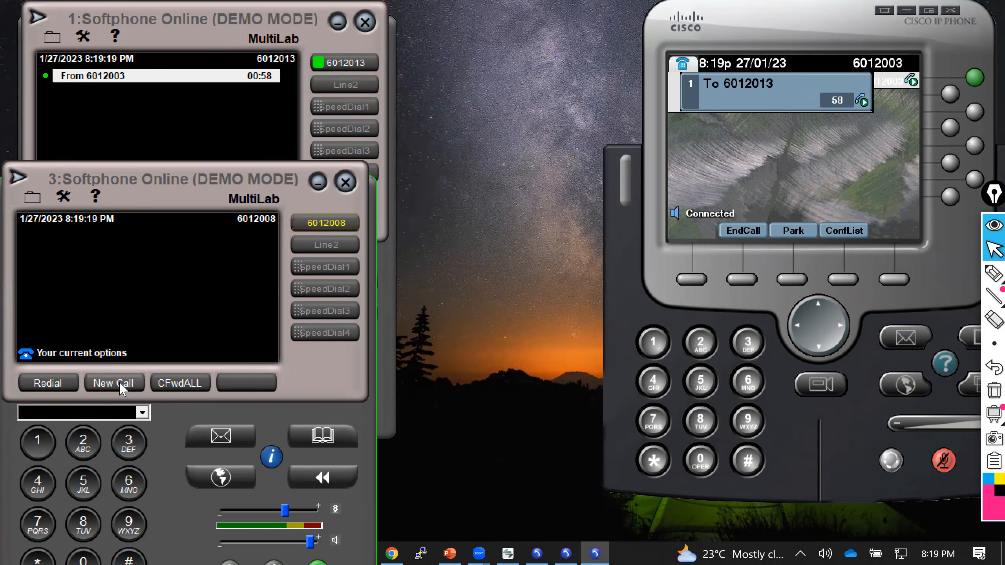
End the desk phone's call to 6012013 and close the 6012008 softphone window.
left_click(742, 280)
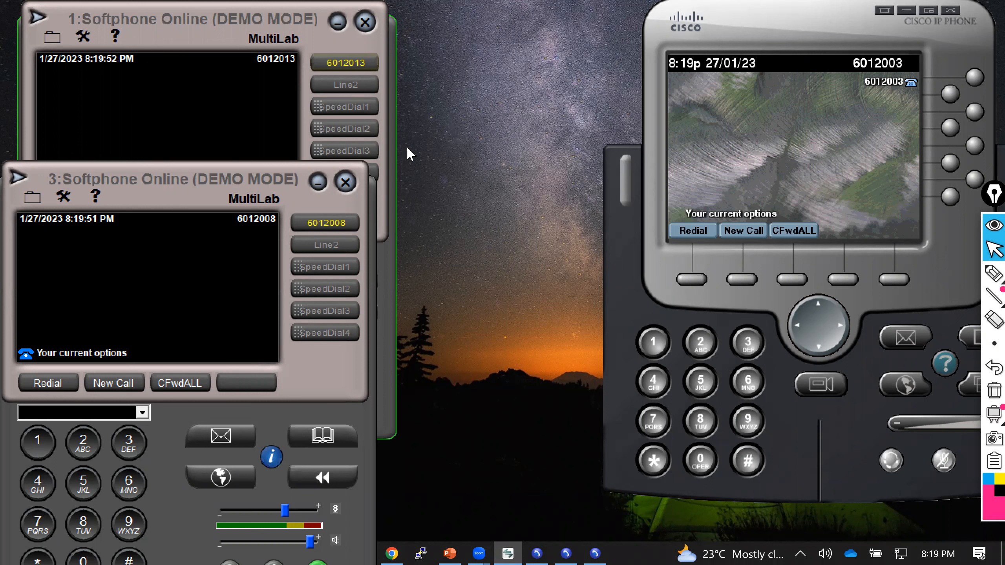
left_click(351, 179)
left_click(346, 182)
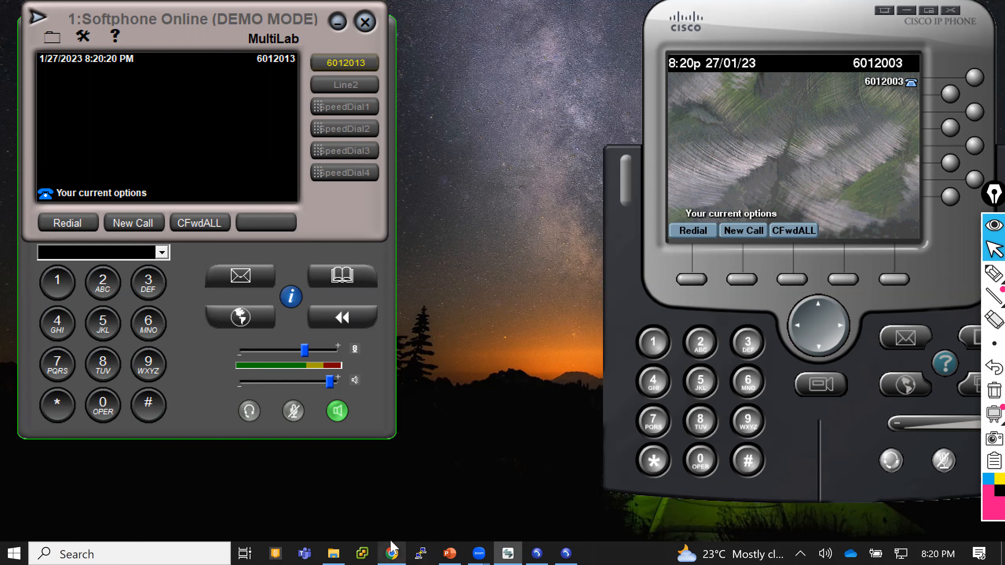
Return to the browser and open the phone configuration of the 6012003 desk phone from the phone list.
left_click(391, 551)
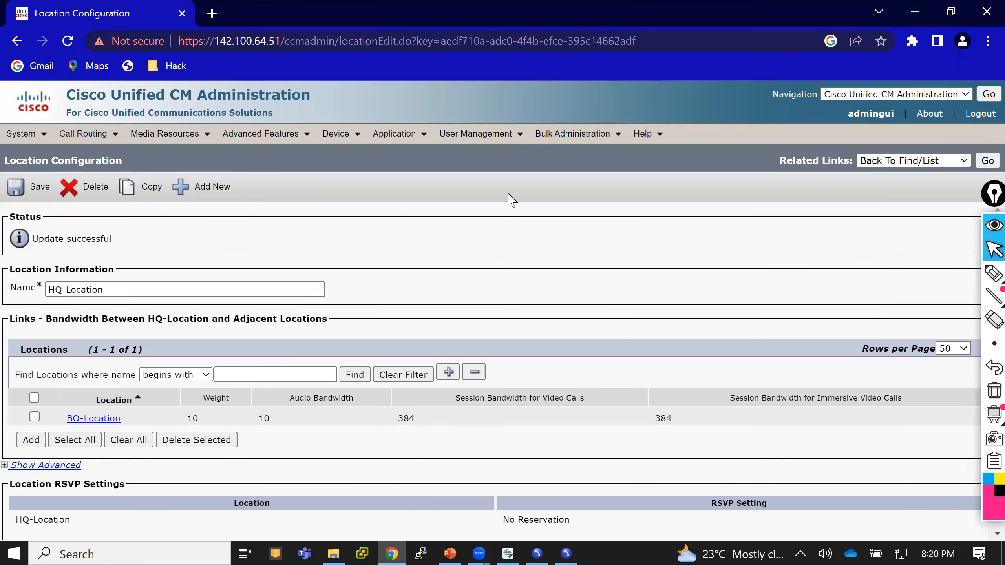
left_click(509, 550)
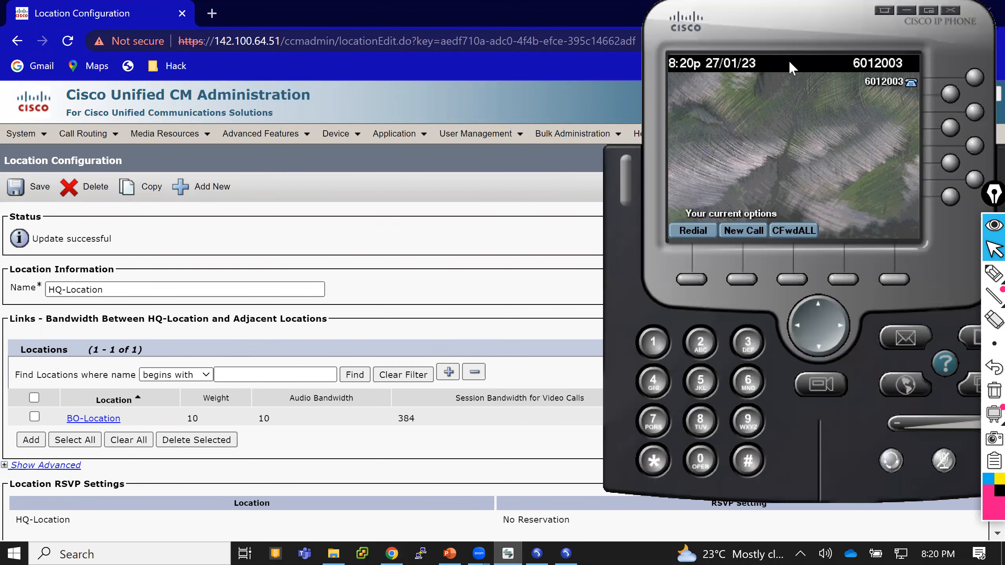
left_click_drag(778, 41, 601, 98)
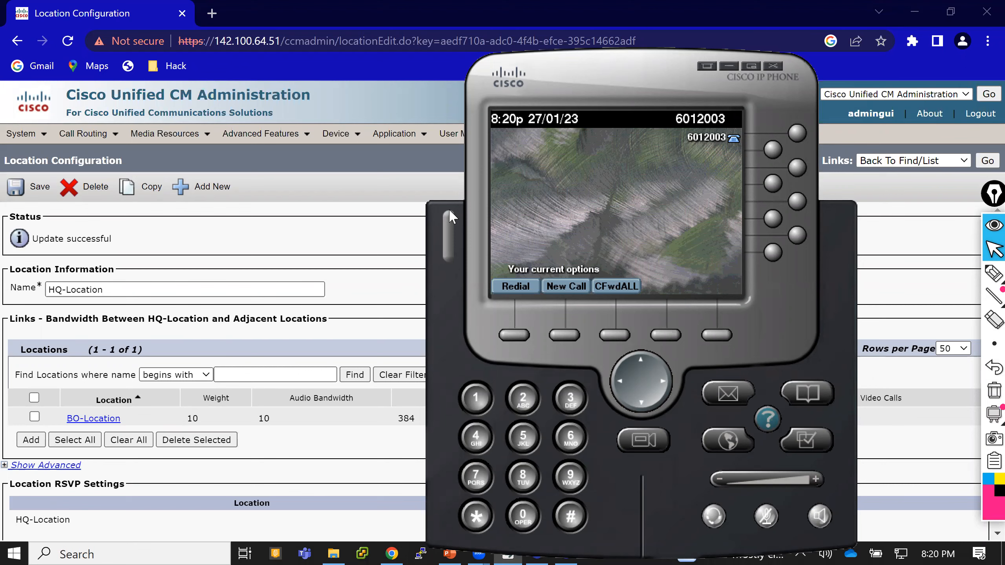
left_click(413, 222)
mouse_move(340, 147)
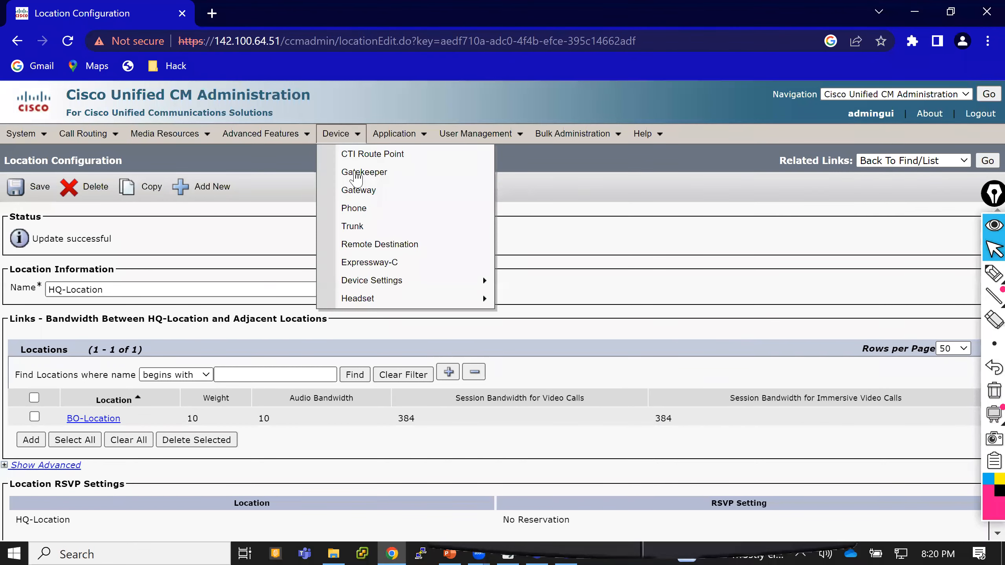
left_click(363, 212)
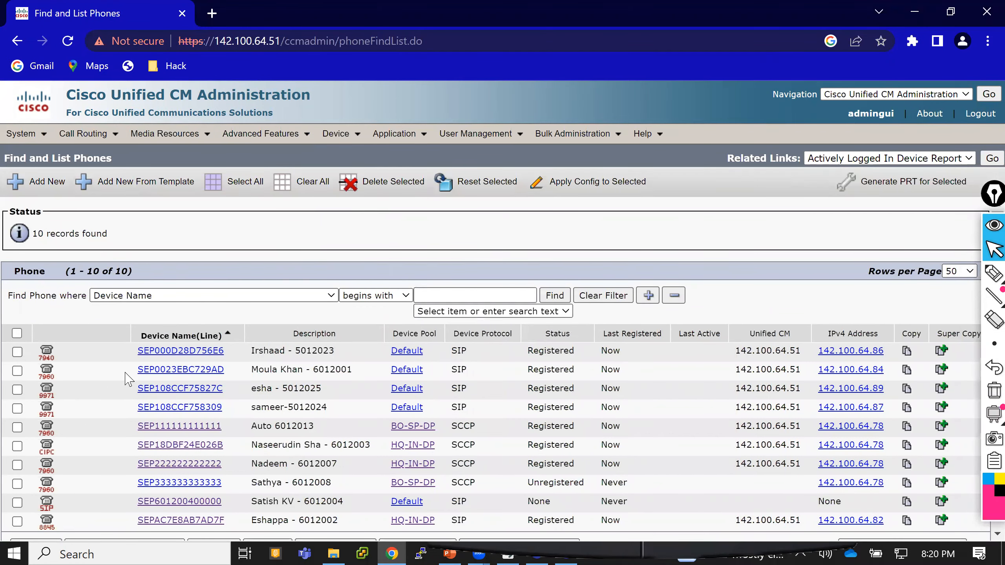
scroll(229, 257, "down", 1)
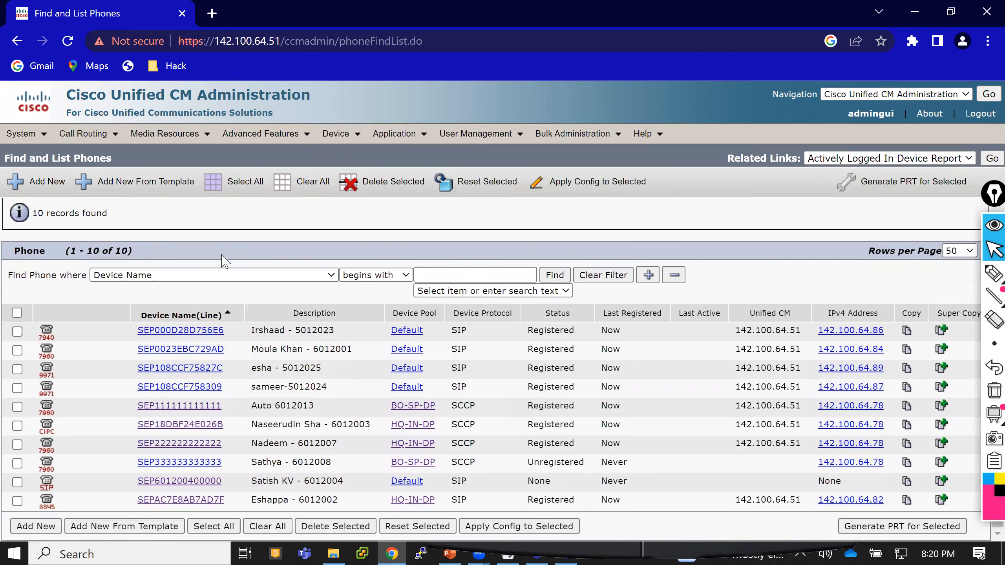
left_click(180, 426)
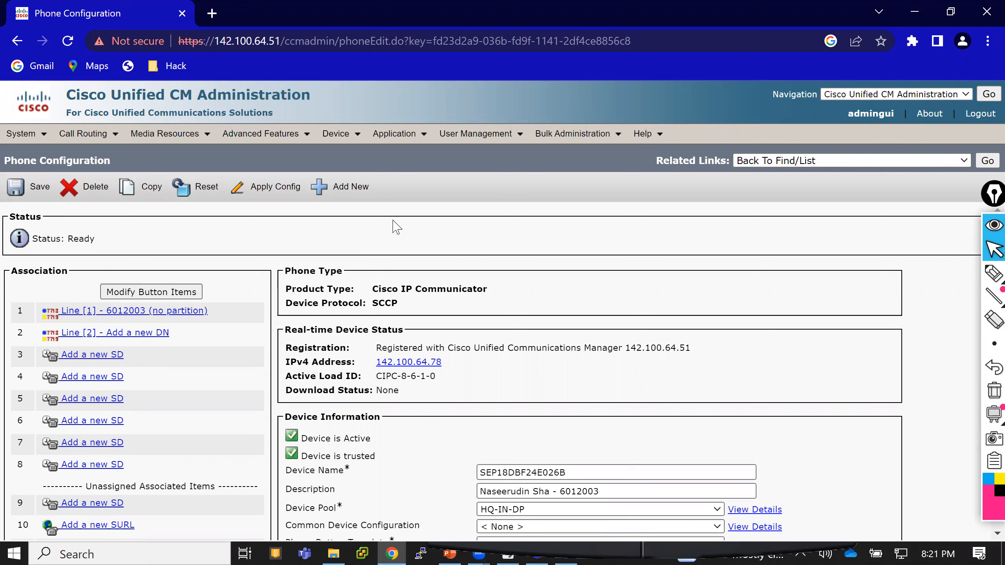
Open the list of phone button templates and show 200 rows per page.
left_click(356, 140)
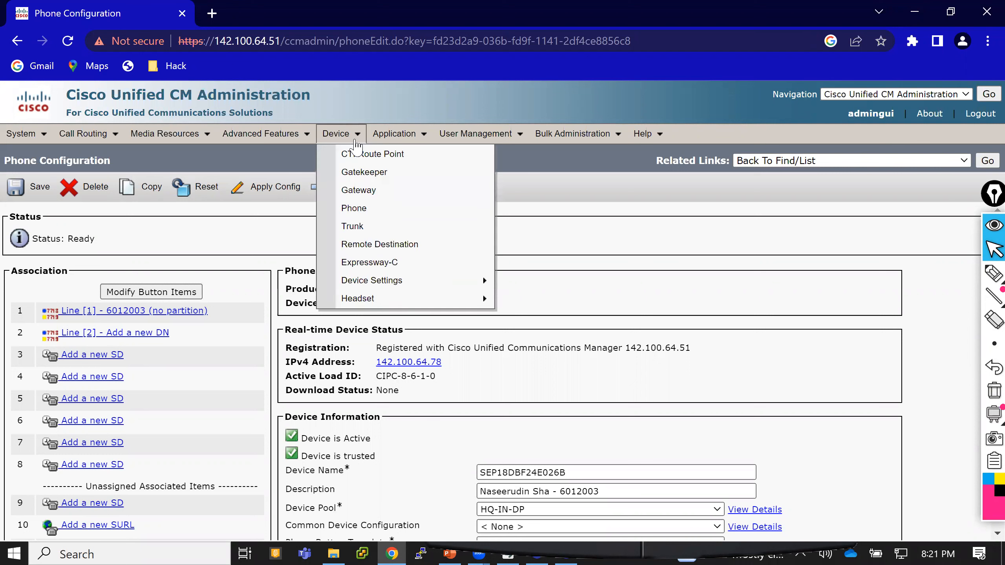
mouse_move(403, 284)
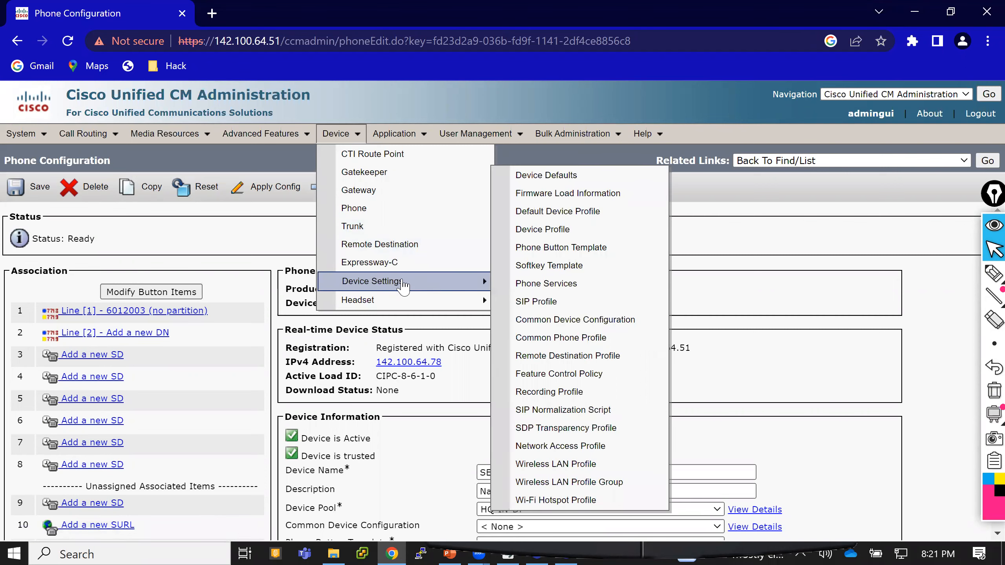
left_click(548, 250)
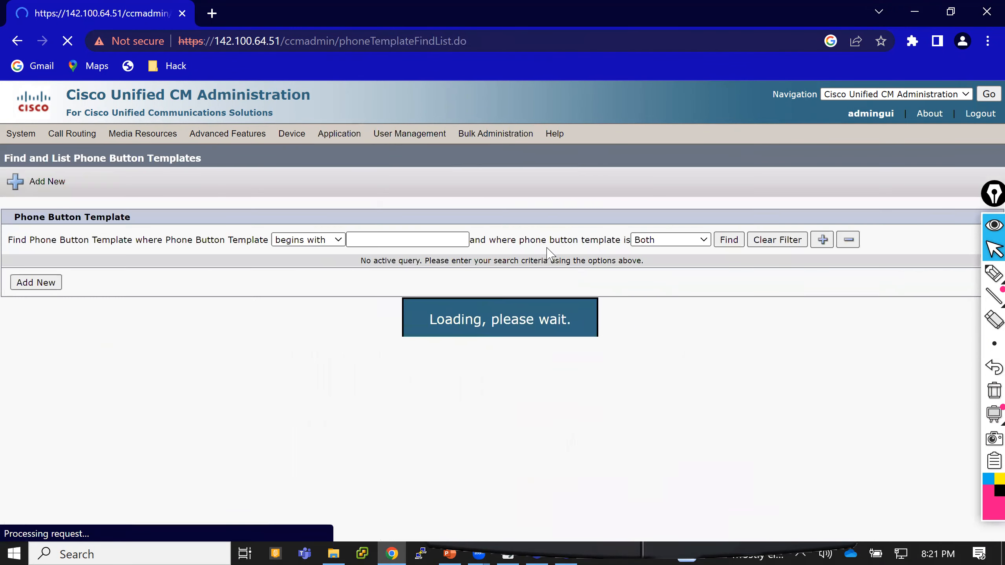
left_click(728, 240)
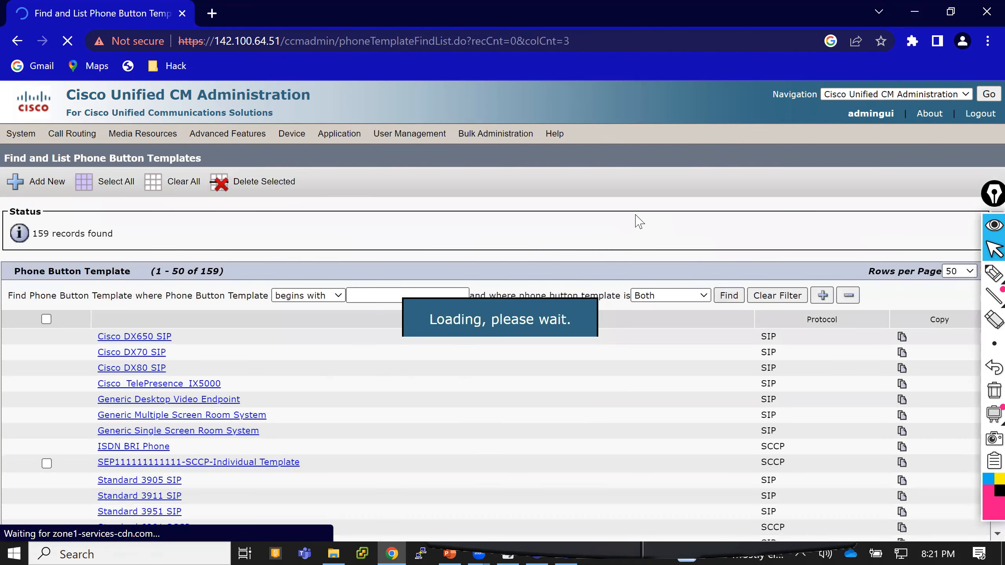
scroll(638, 222, "down", 8)
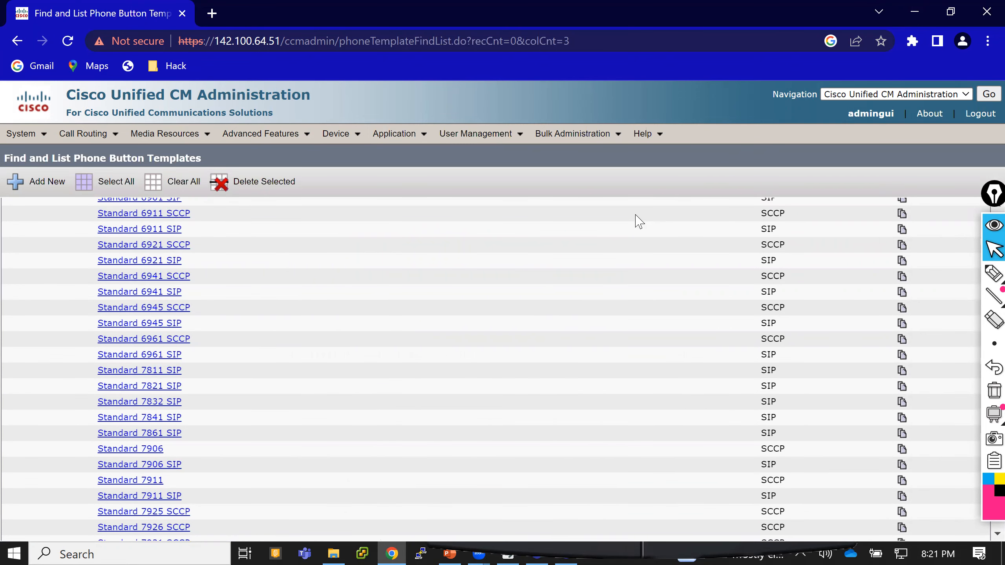
scroll(638, 222, "down", 6)
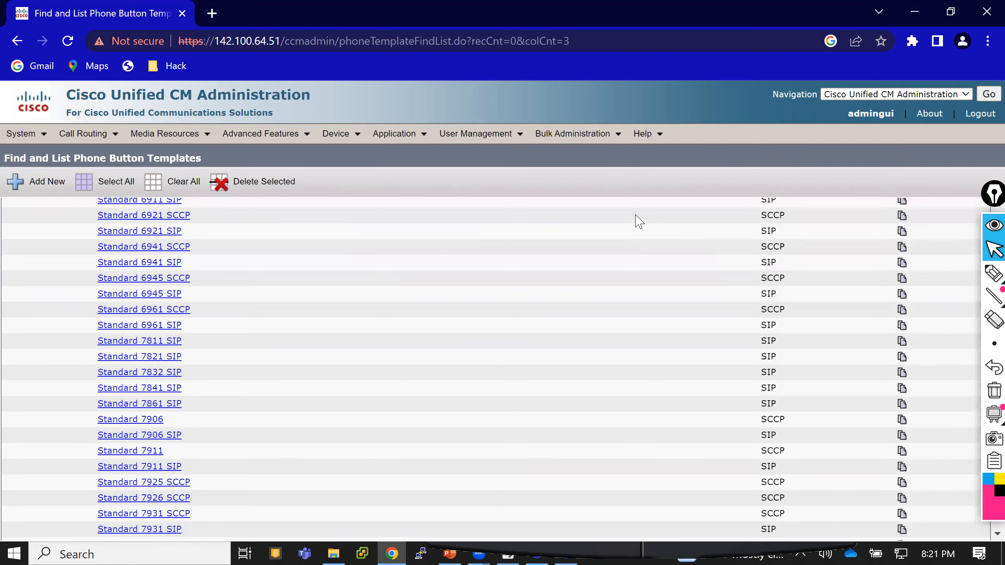
scroll(638, 222, "up", 15)
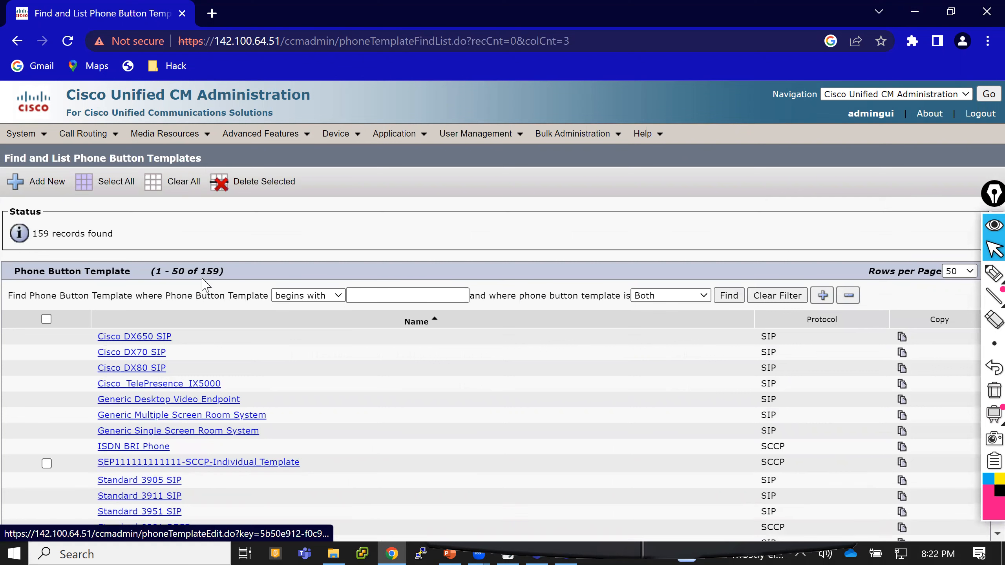
left_click_drag(163, 272, 194, 271)
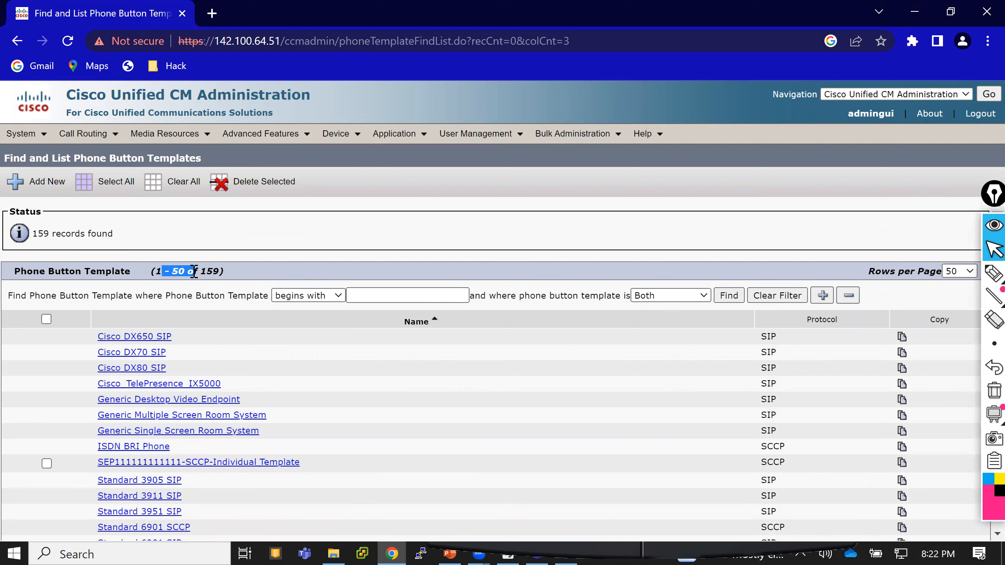
left_click(967, 273)
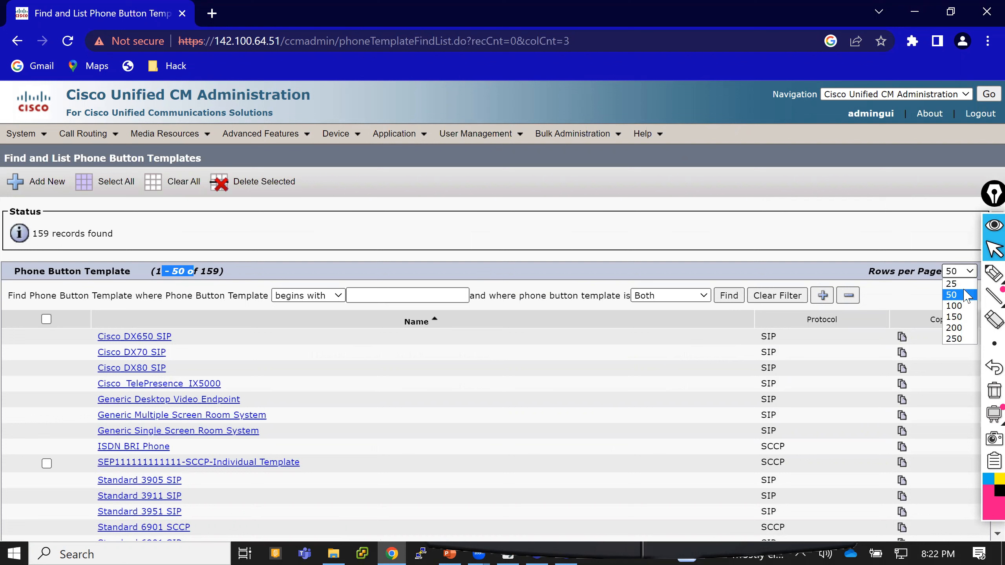
left_click(957, 328)
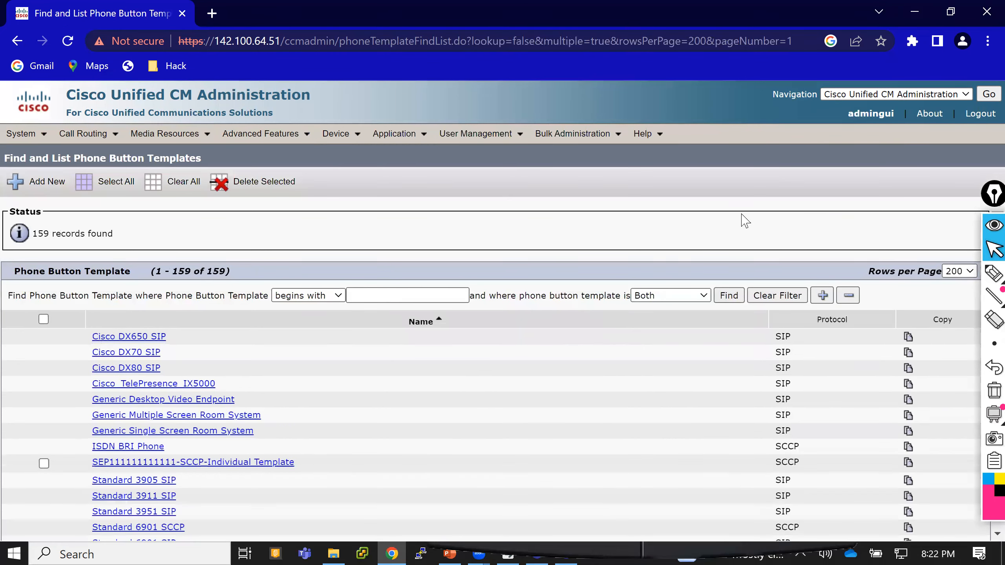
Open the Standard CIPC SCCP phone button template and make a copy of it.
scroll(745, 220, "down", 1)
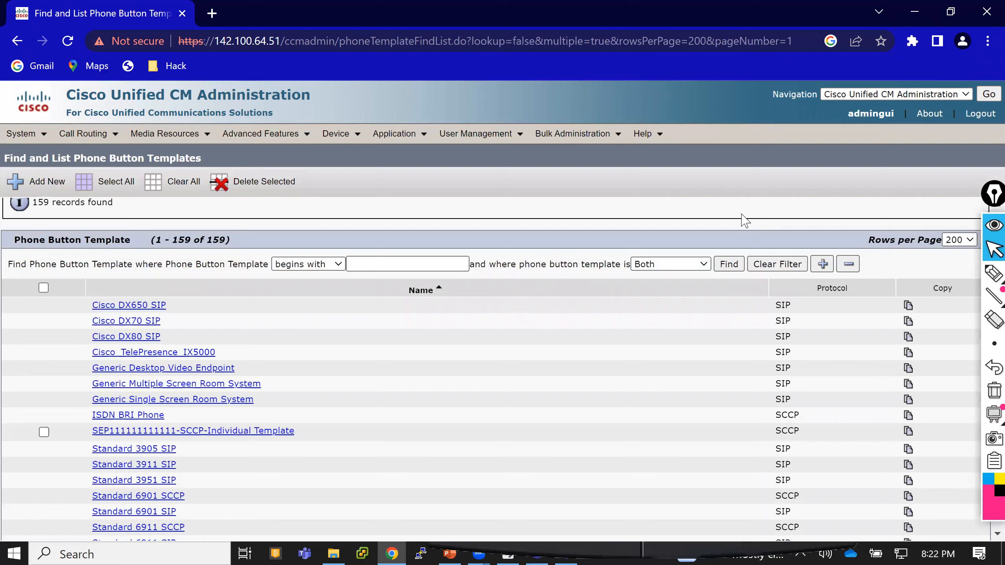
scroll(745, 221, "down", 10)
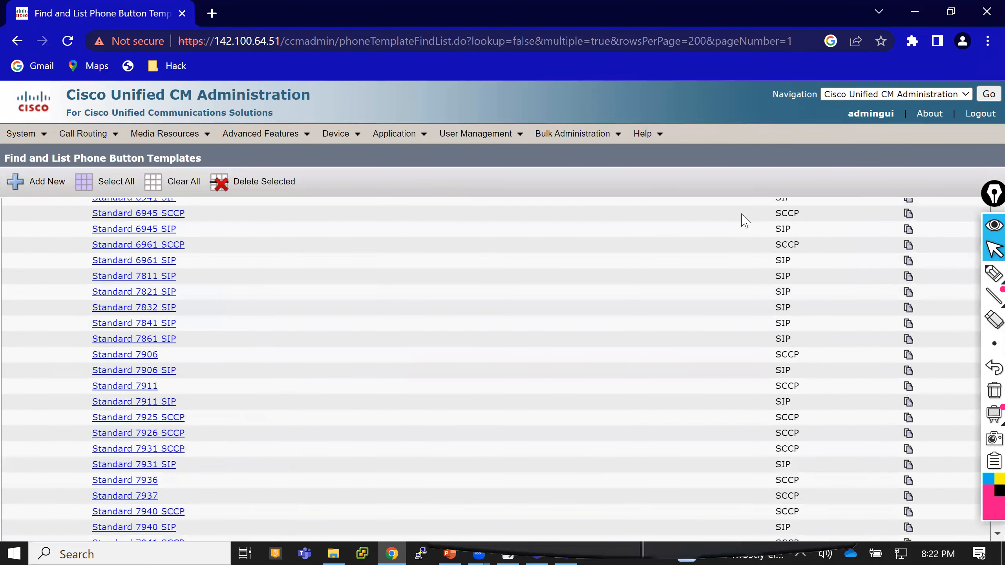
scroll(745, 221, "down", 5)
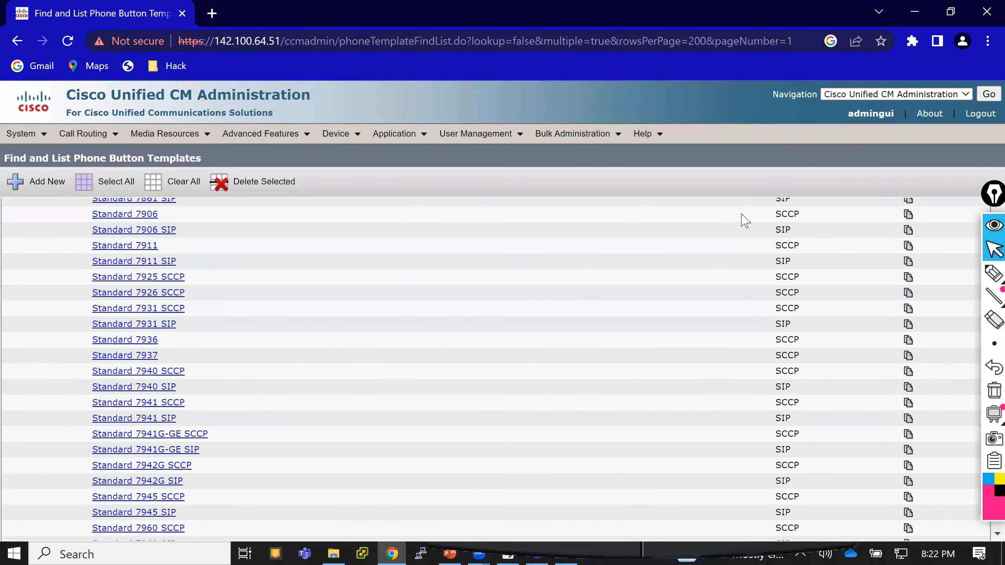
scroll(744, 220, "down", 7)
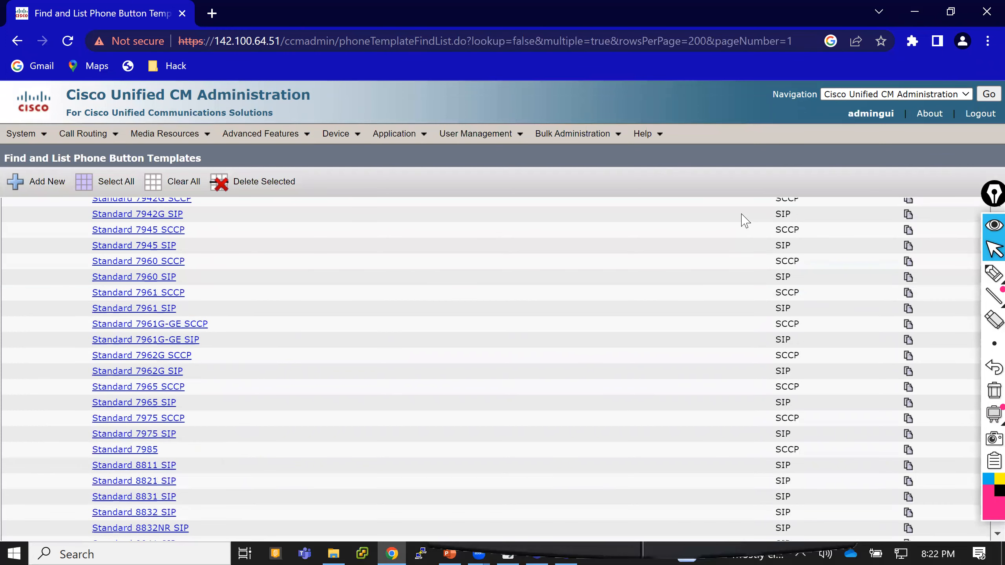
scroll(745, 220, "down", 3)
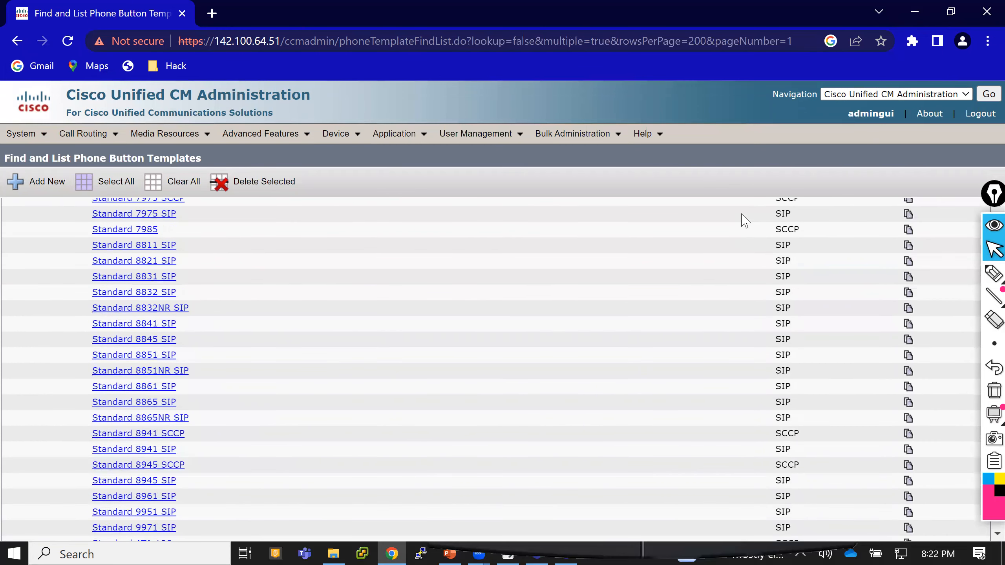
scroll(745, 220, "down", 5)
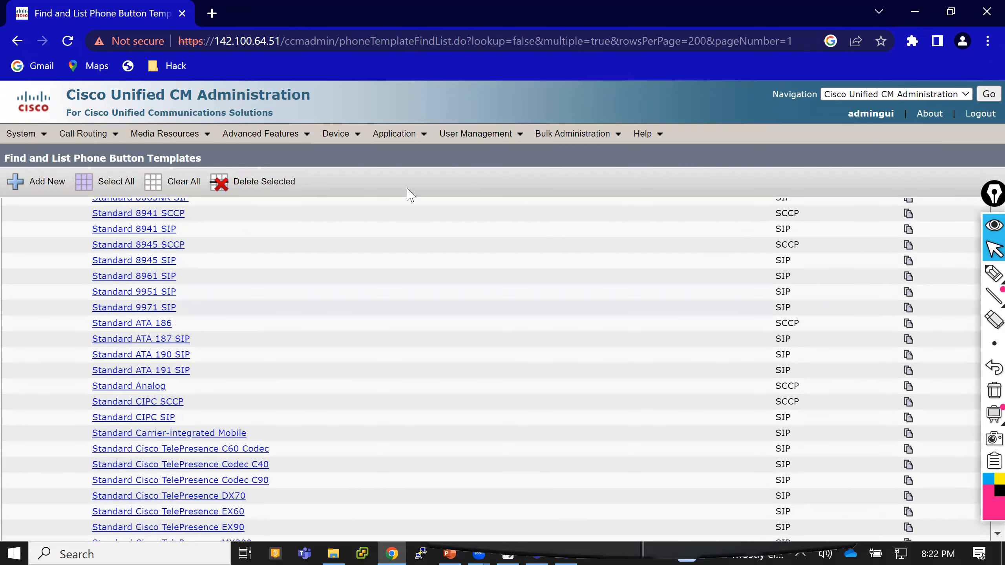
left_click(160, 403)
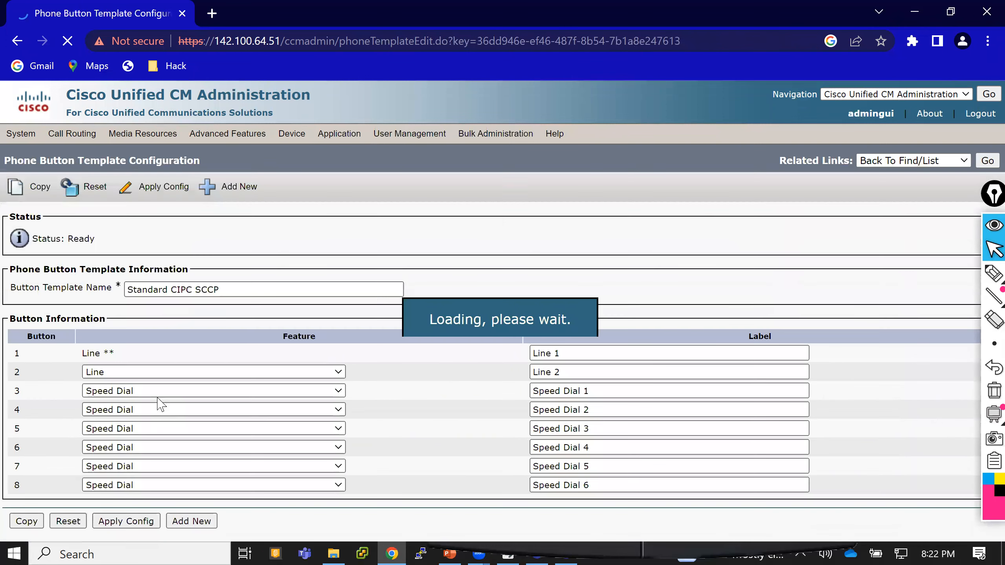
left_click(40, 186)
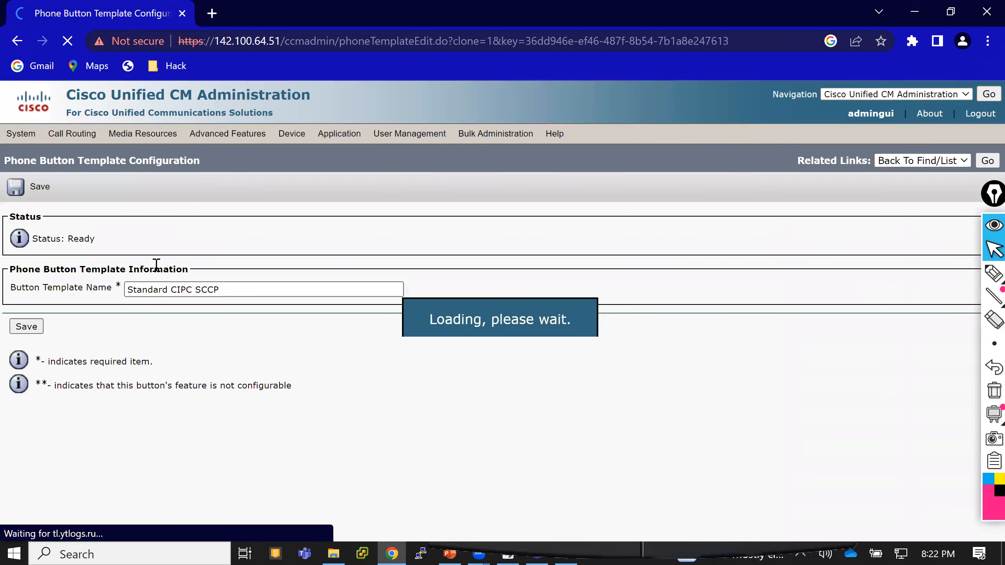
Name the copied template Customize CIPC SCCP and save it.
left_click(168, 288)
key("BackSpace")
key("BackSpace")
key("BackSpace")
key("BackSpace")
key("BackSpace")
key("BackSpace")
key("BackSpace")
key("BackSpace")
type("Customize")
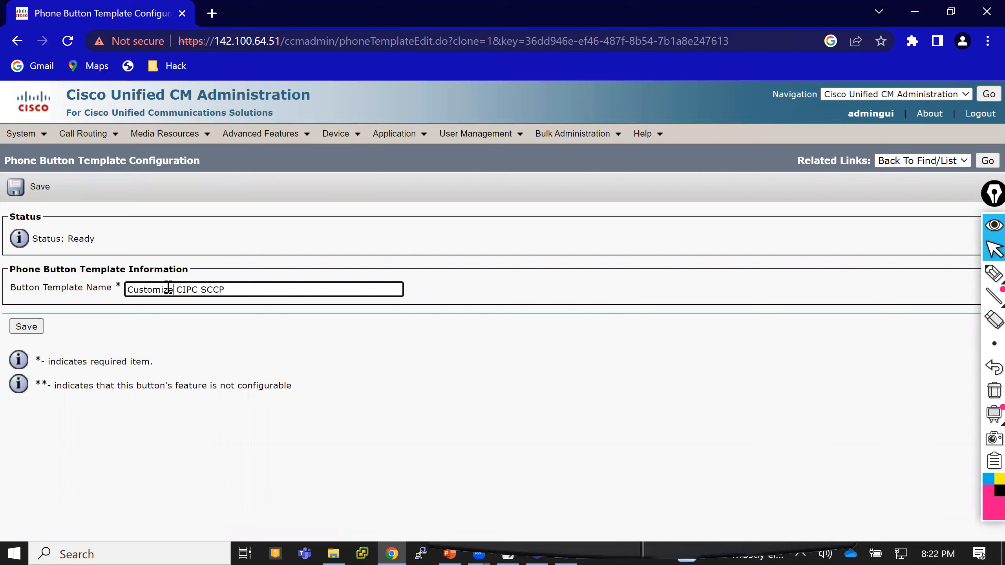
left_click(29, 330)
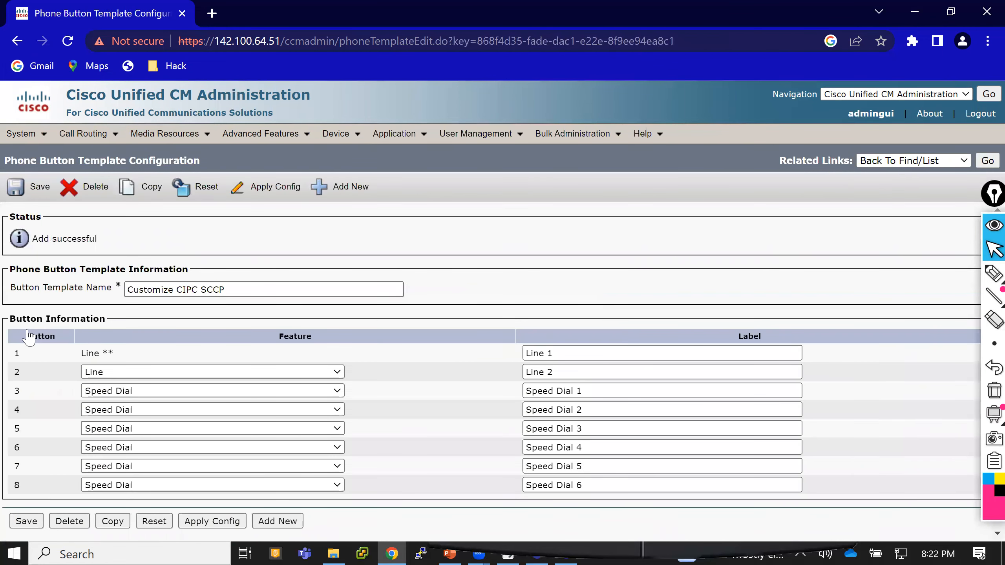
Relabel template buttons 3 to 6 as Line 3, Line 4, Line 5 and Line 6.
left_click(598, 392)
key("ctrl+a")
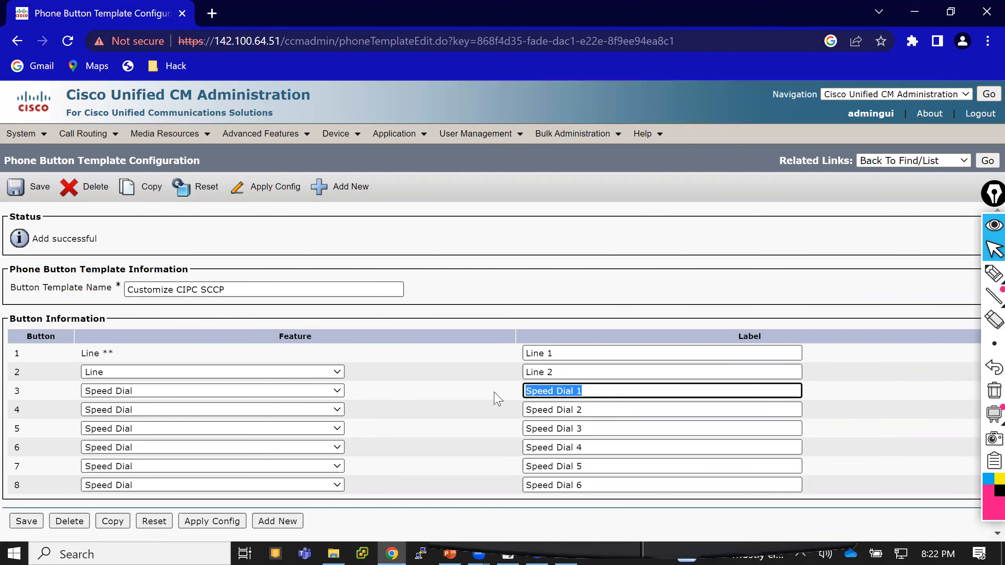
type("Line 3")
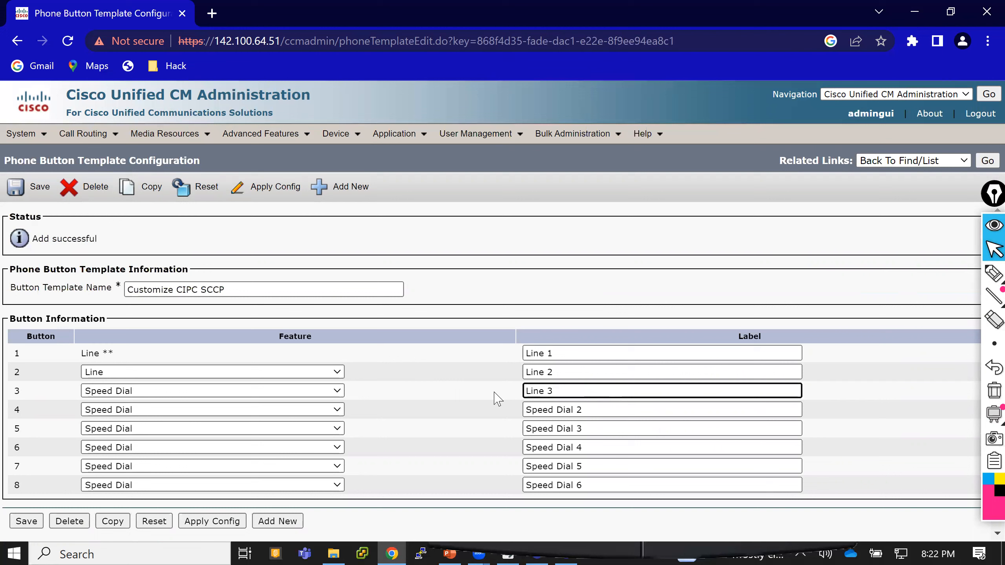
left_click_drag(571, 391, 511, 394)
left_click_drag(604, 408, 489, 419)
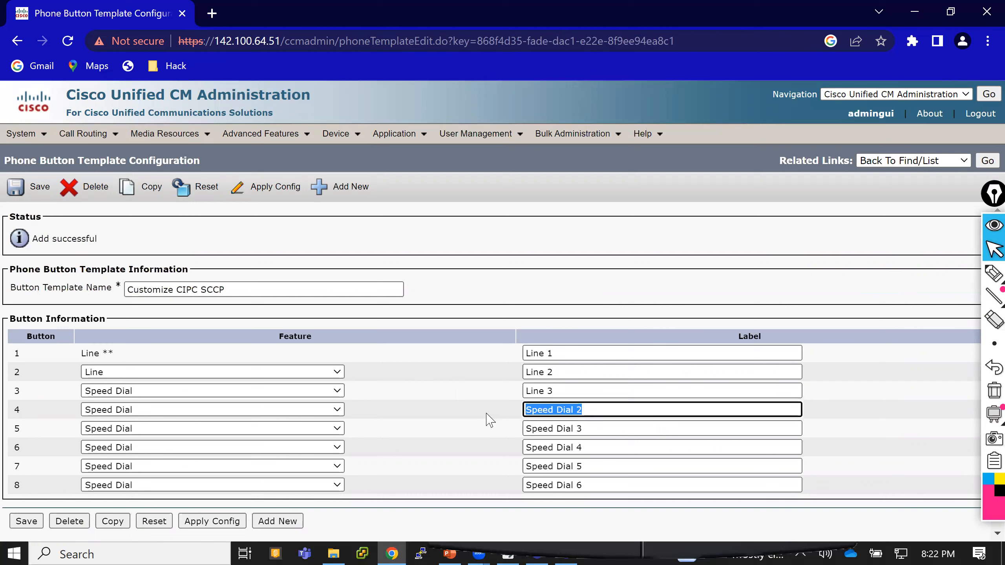
key("ctrl+v")
key("BackSpace")
type("4")
left_click_drag(559, 432, 485, 433)
key("ctrl+v")
key("BackSpace")
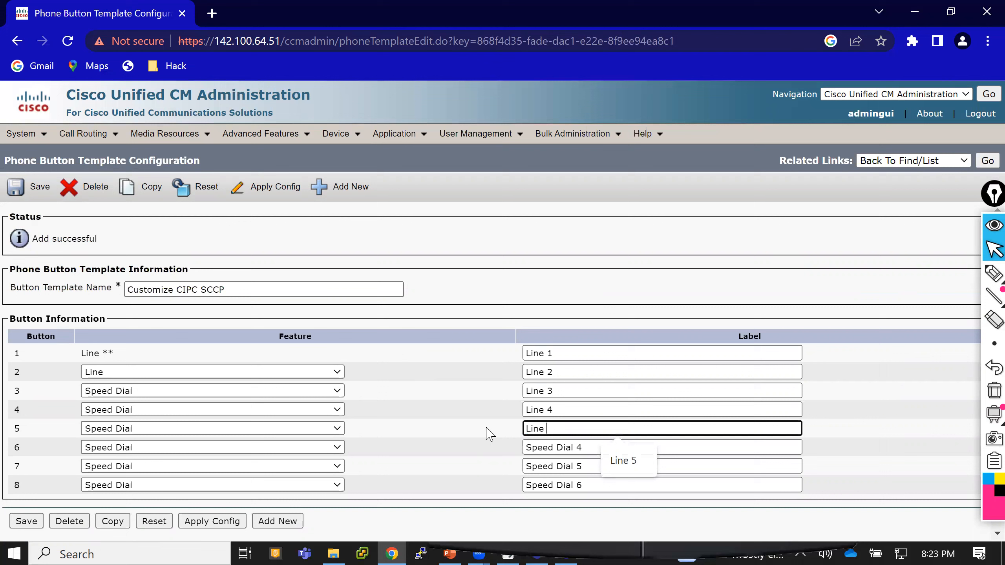
type("5")
left_click_drag(594, 448, 487, 451)
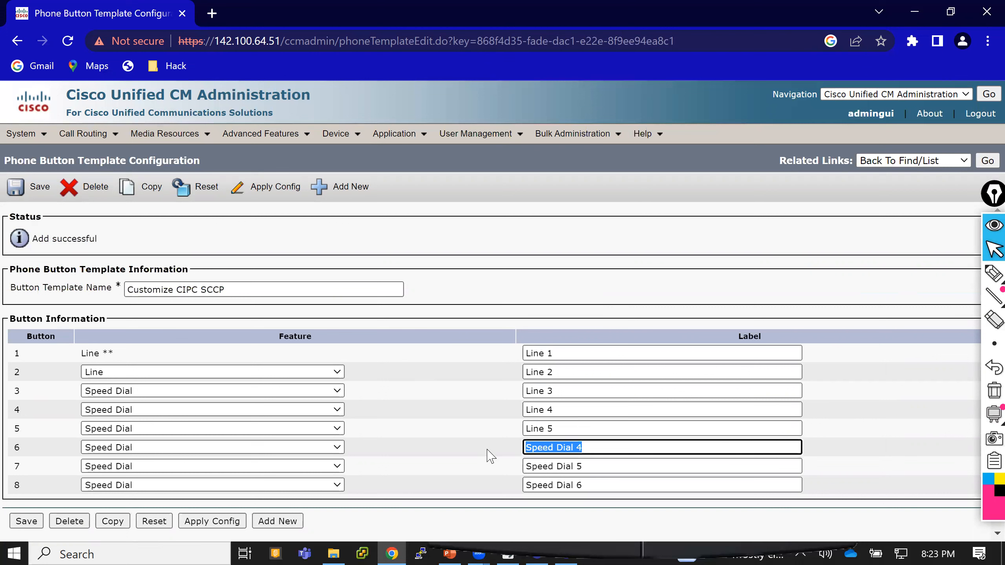
key("BackSpace")
type("Line 6")
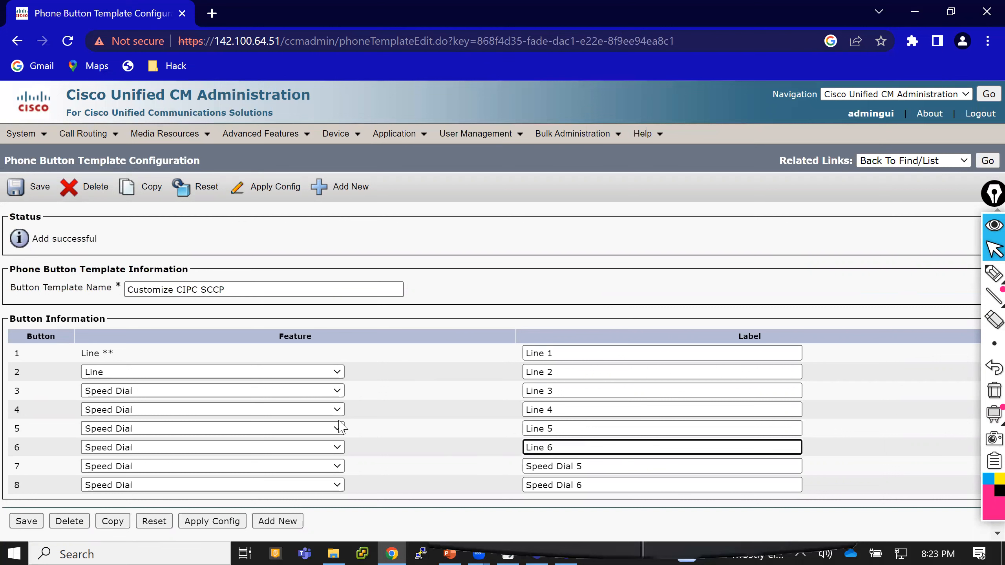
Change the feature of buttons 3 to 6 to Line and save the Customize CIPC SCCP template.
left_click(166, 392)
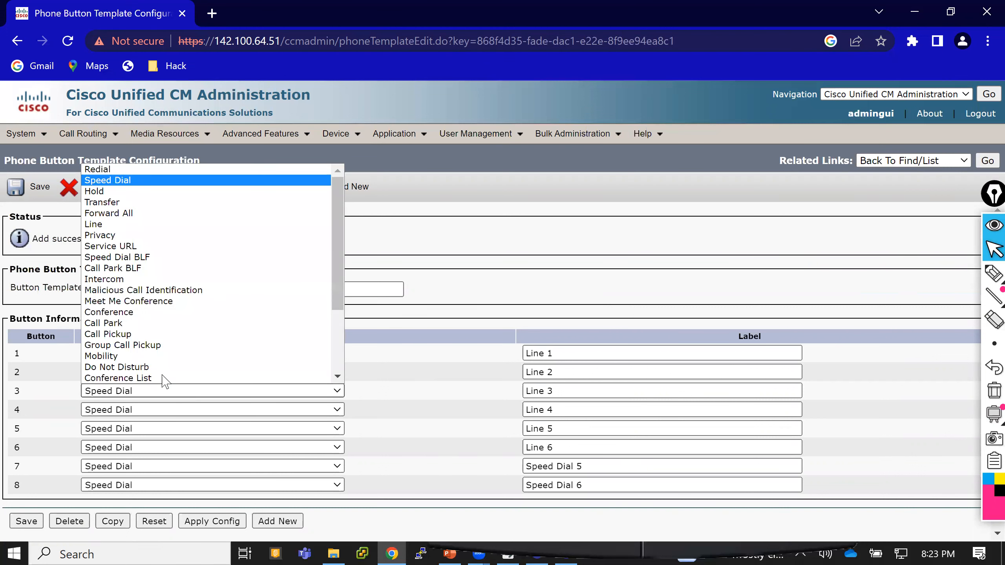
left_click(133, 228)
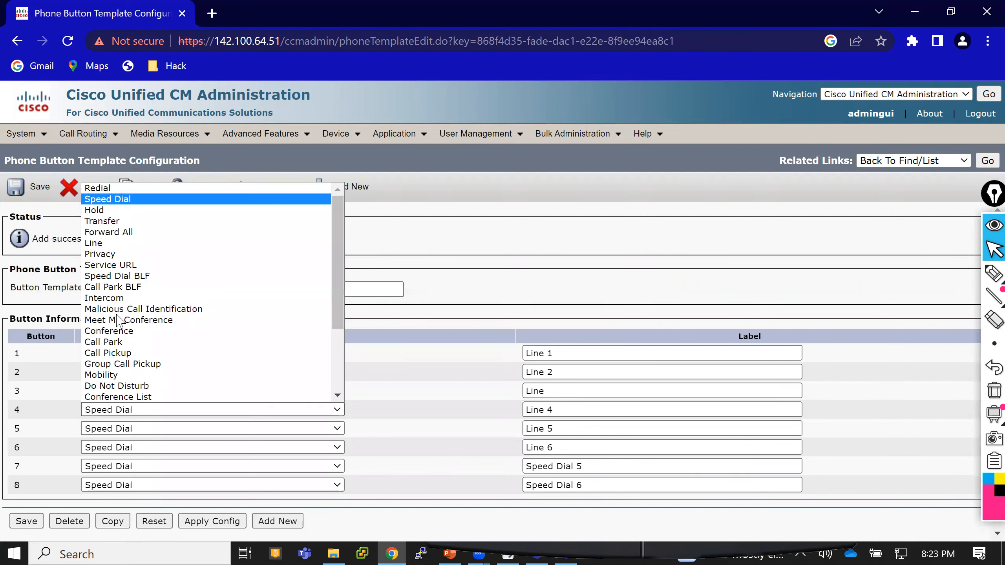
left_click(115, 243)
left_click(105, 431)
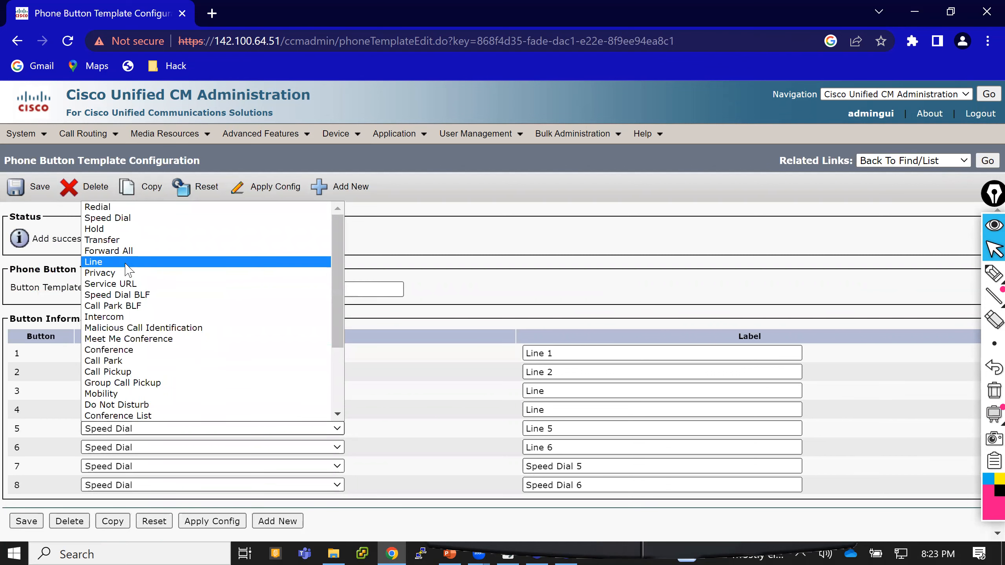
left_click(125, 263)
left_click(112, 449)
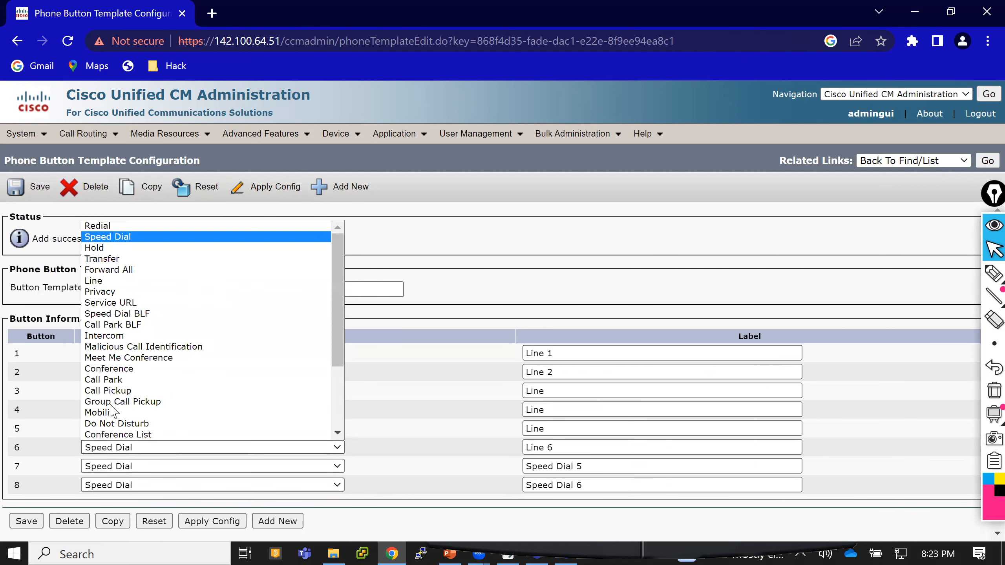
left_click(125, 281)
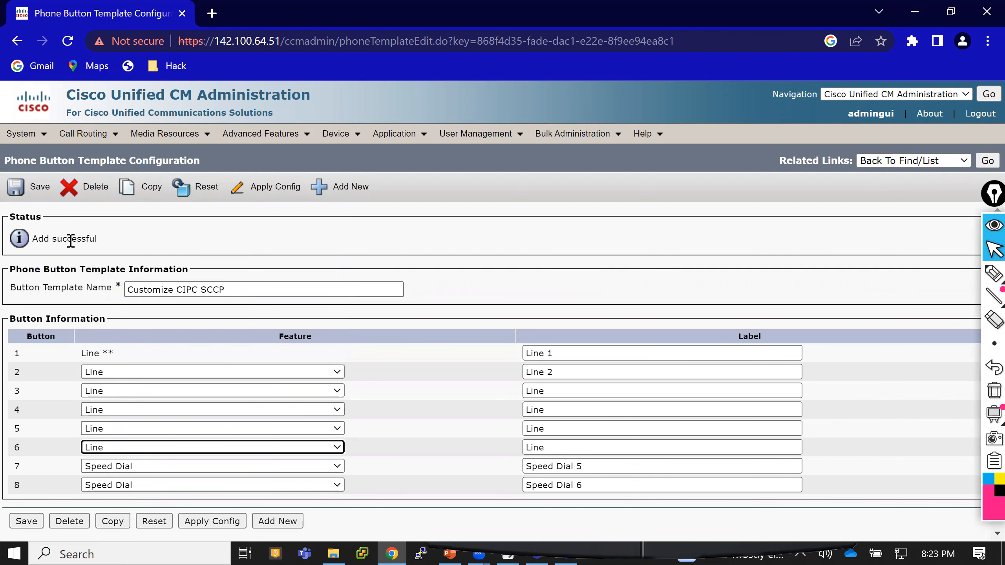
left_click(27, 194)
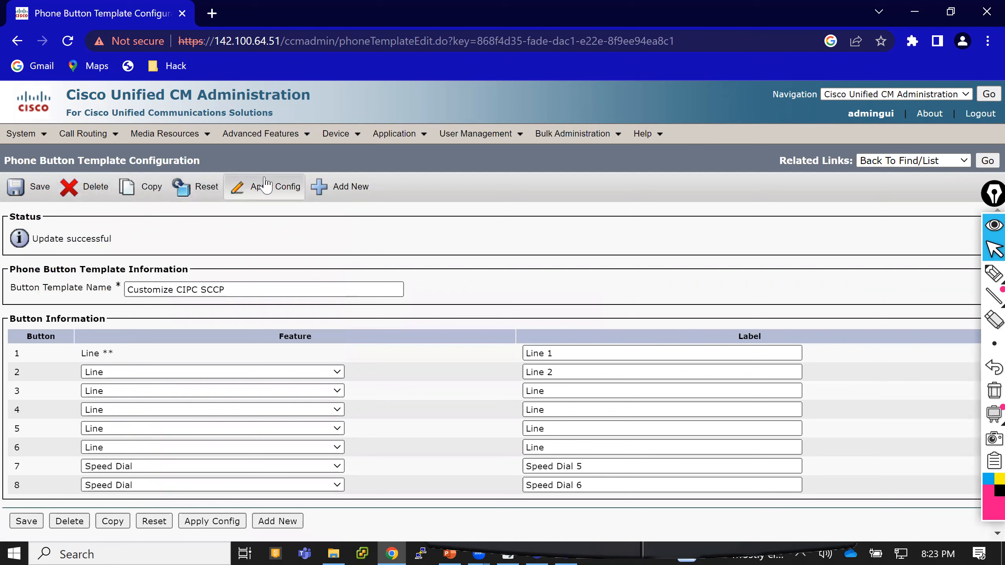
Open the 6012003 IP Communicator phone's configuration, assign the Customize CIPC SCCP button template and save.
mouse_move(347, 140)
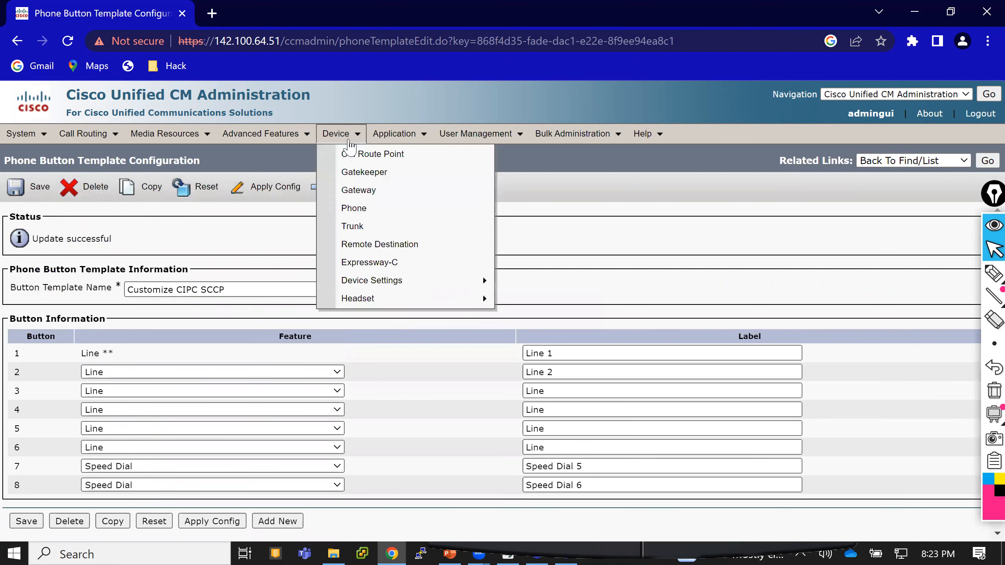
left_click(360, 211)
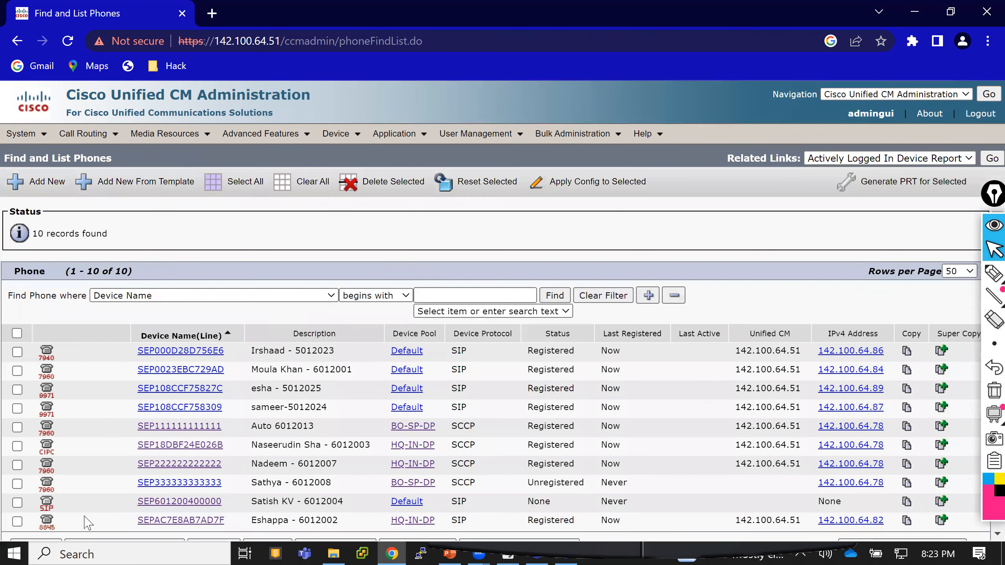
left_click(174, 446)
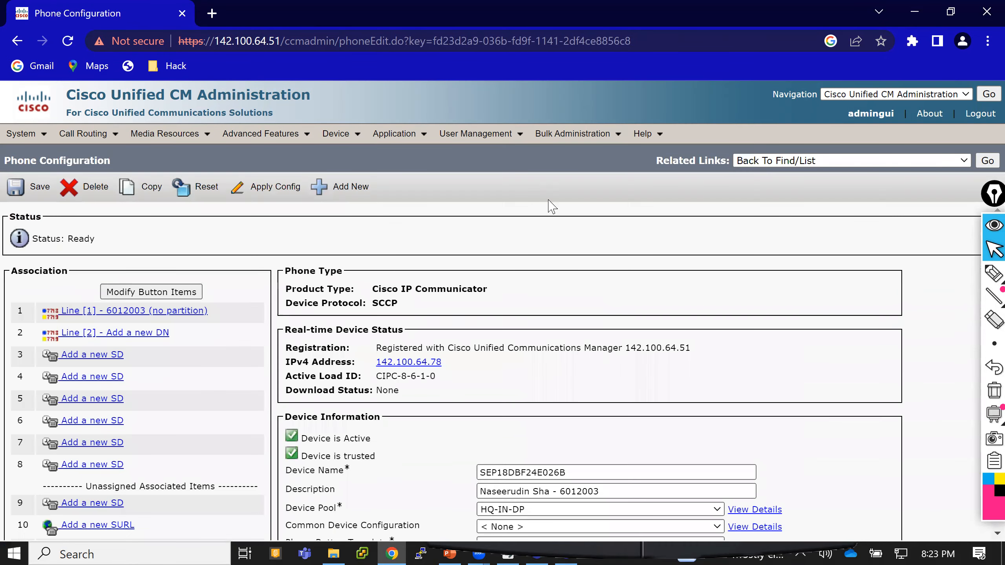
scroll(548, 221, "down", 1)
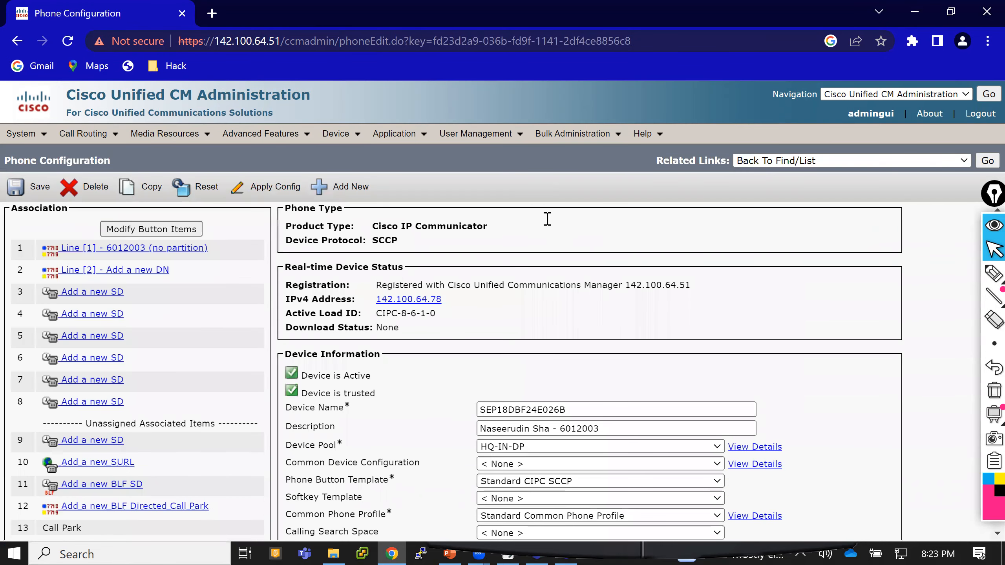
scroll(518, 226, "down", 1)
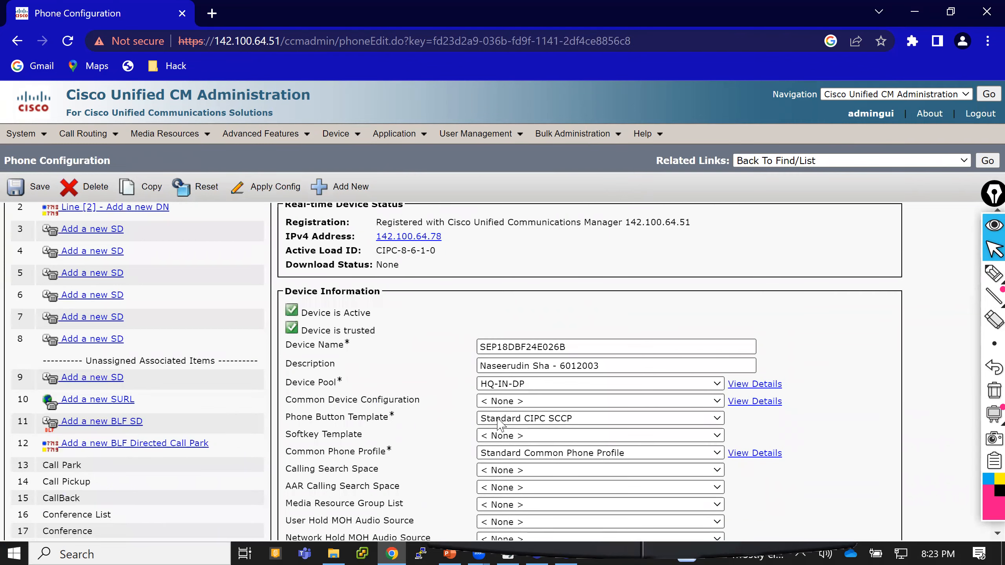
left_click(511, 419)
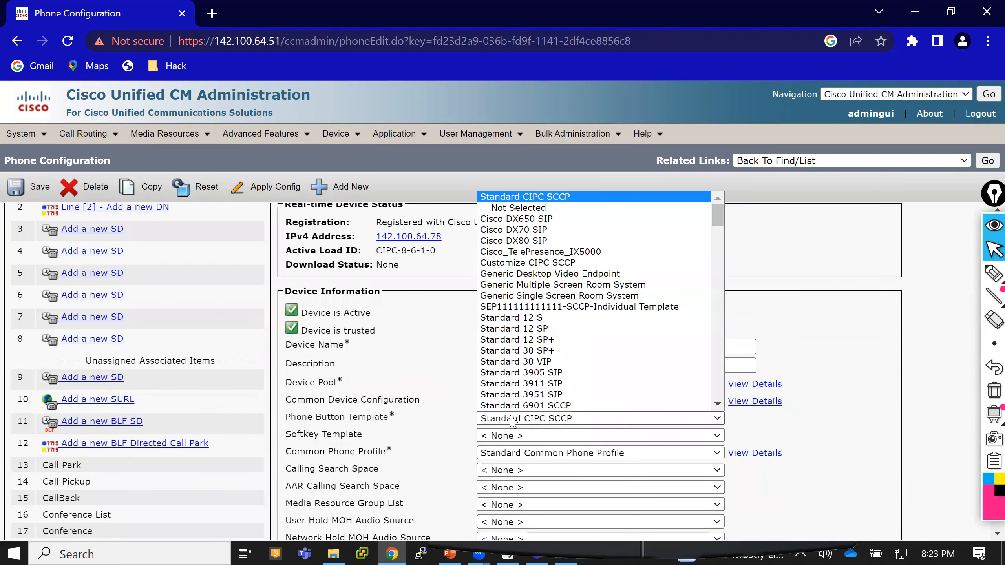
left_click(567, 266)
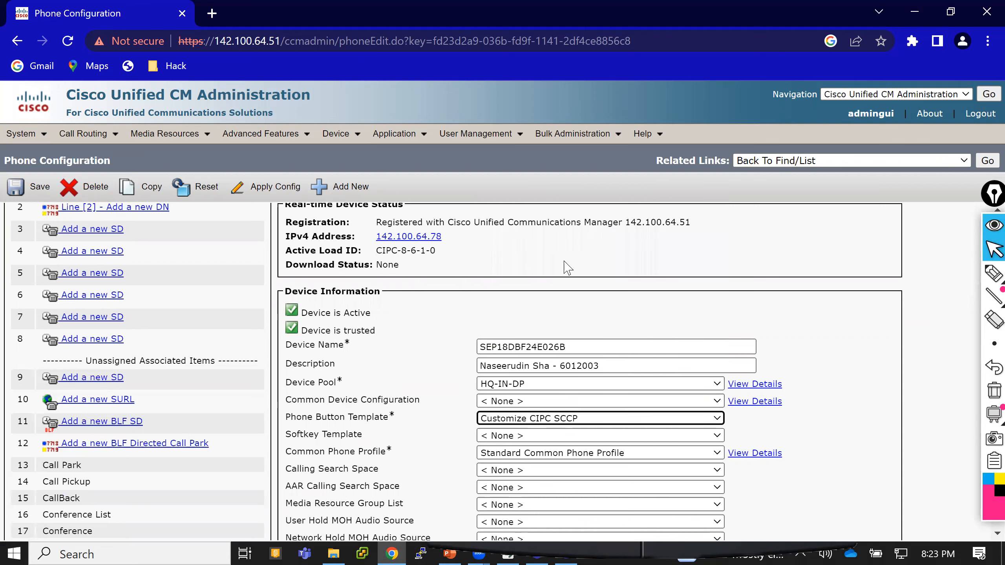
left_click(38, 184)
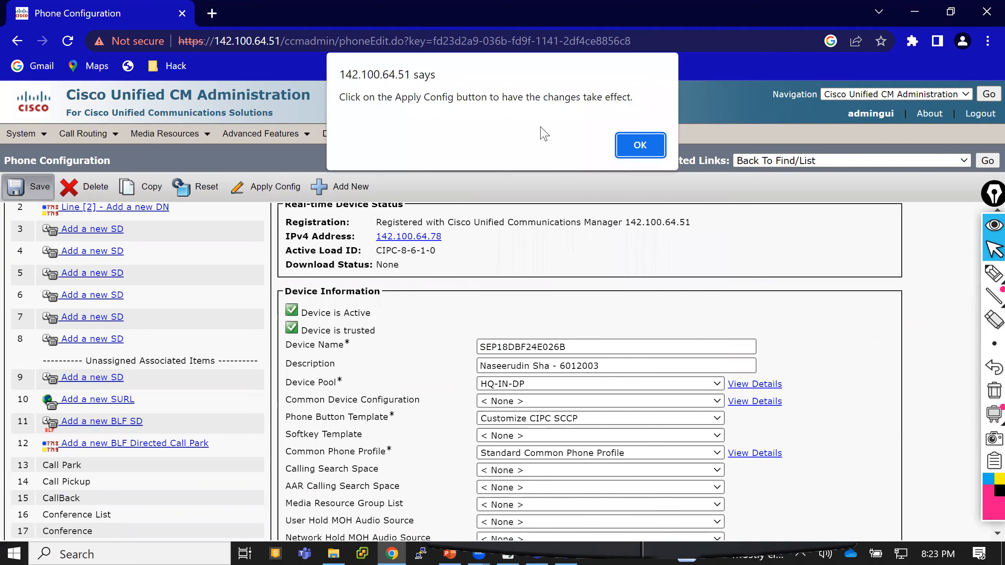
left_click(640, 144)
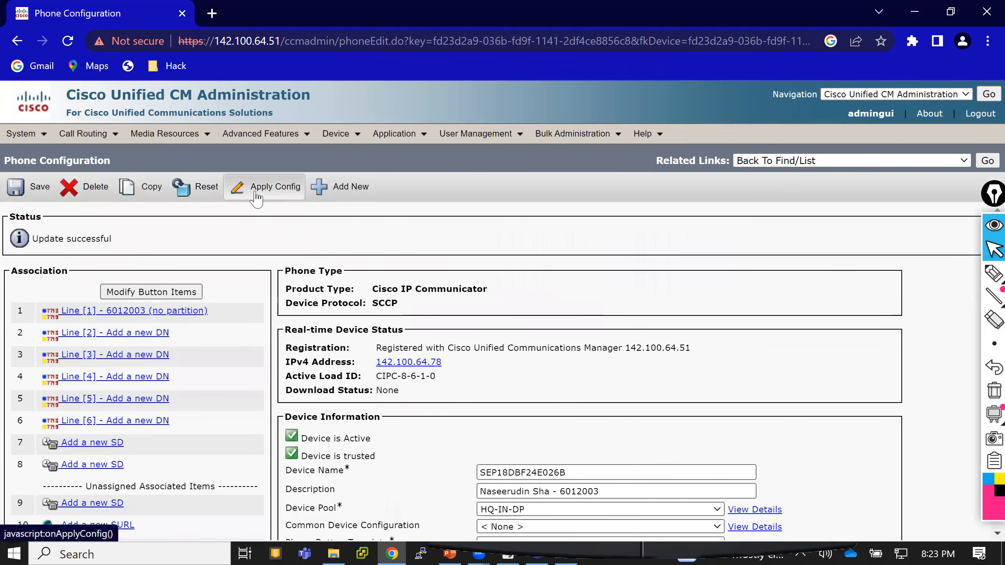
Apply the configuration to the phone and bring up its IP Communicator window.
left_click(256, 194)
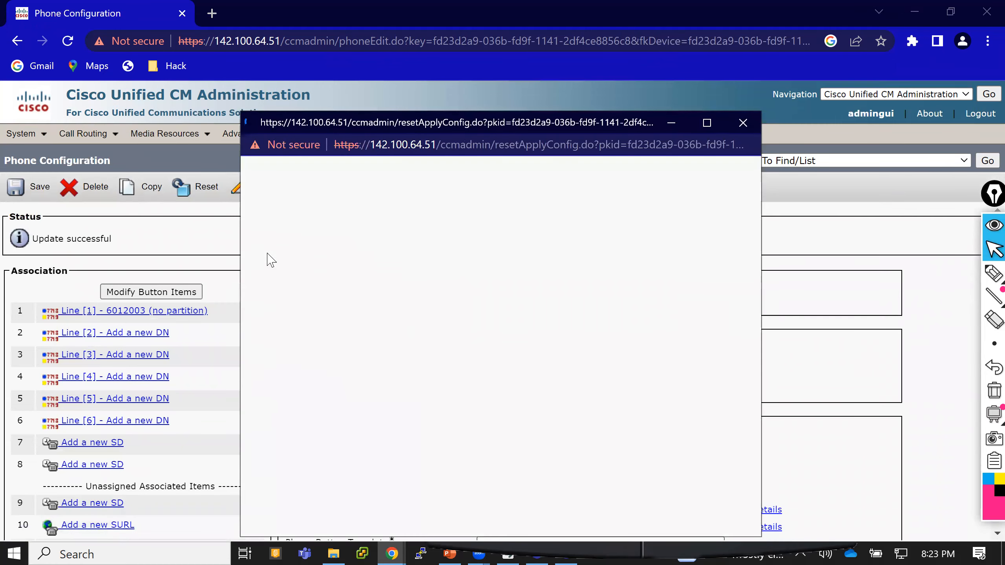
left_click(263, 369)
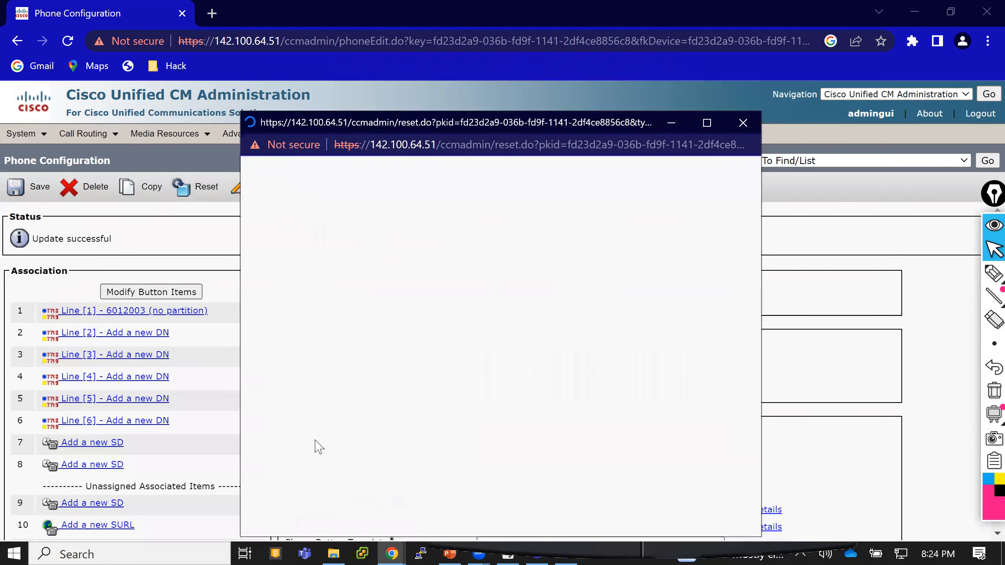
left_click(314, 452)
left_click(360, 451)
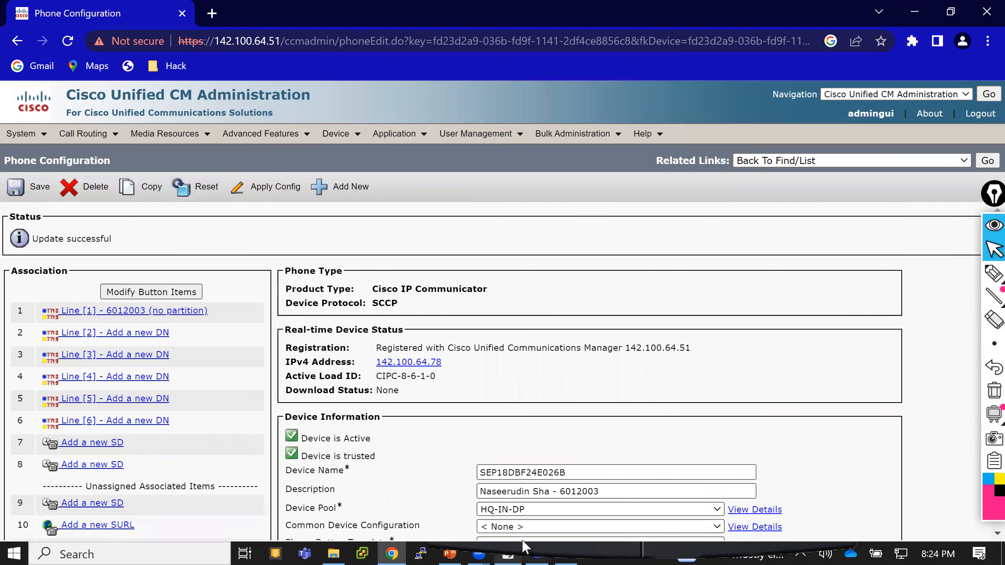
left_click(508, 554)
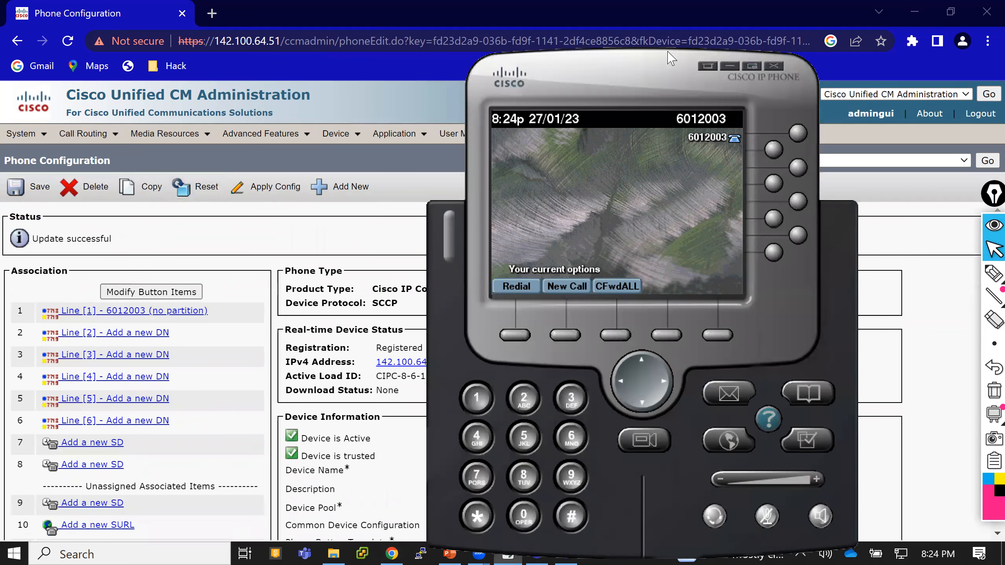
left_click_drag(646, 98, 686, 63)
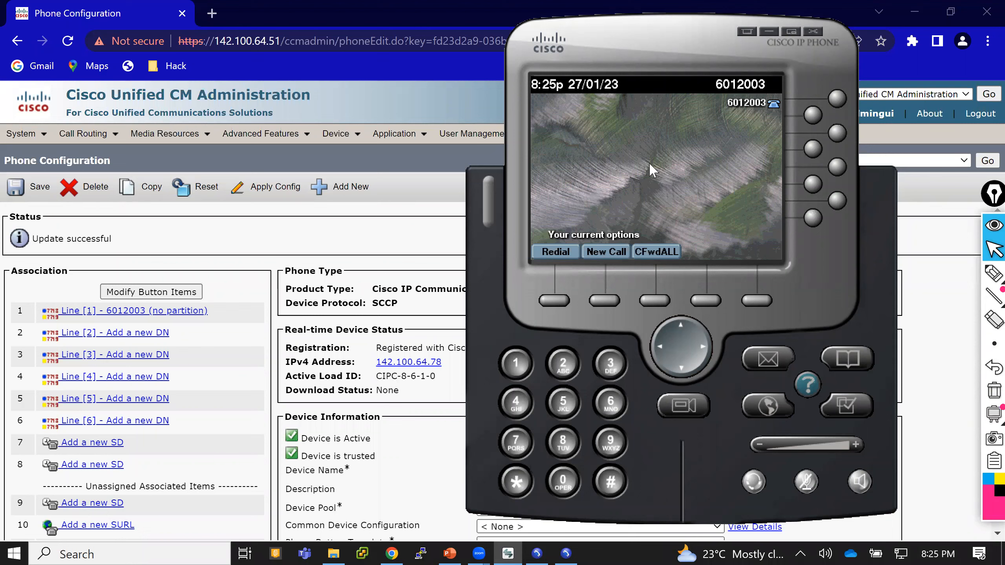
left_click(862, 489)
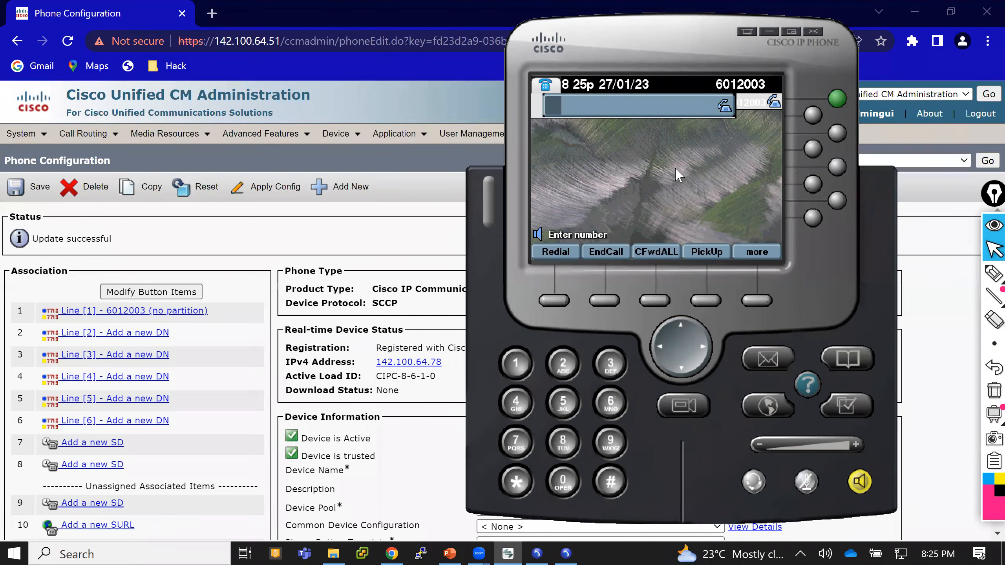
type("60")
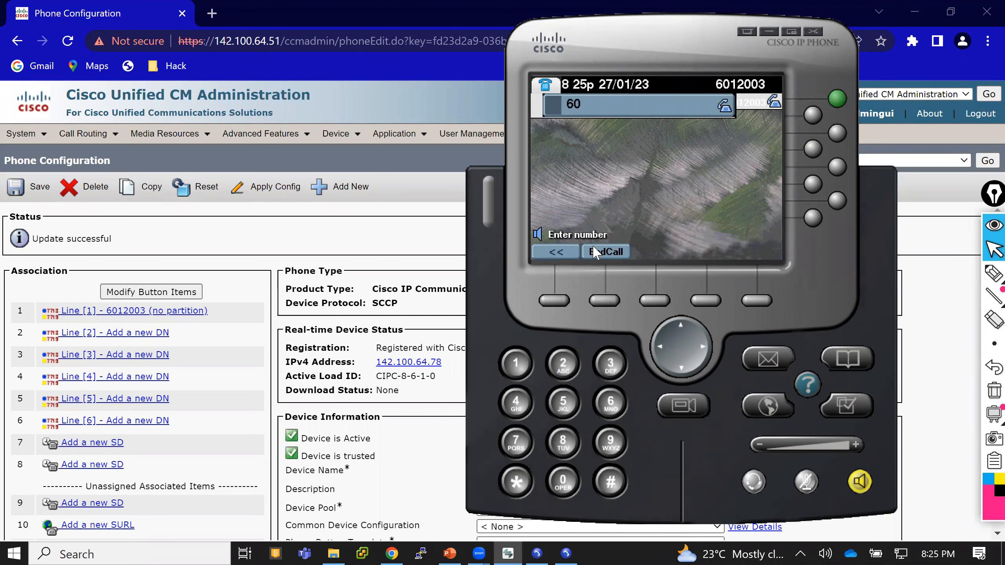
left_click(605, 301)
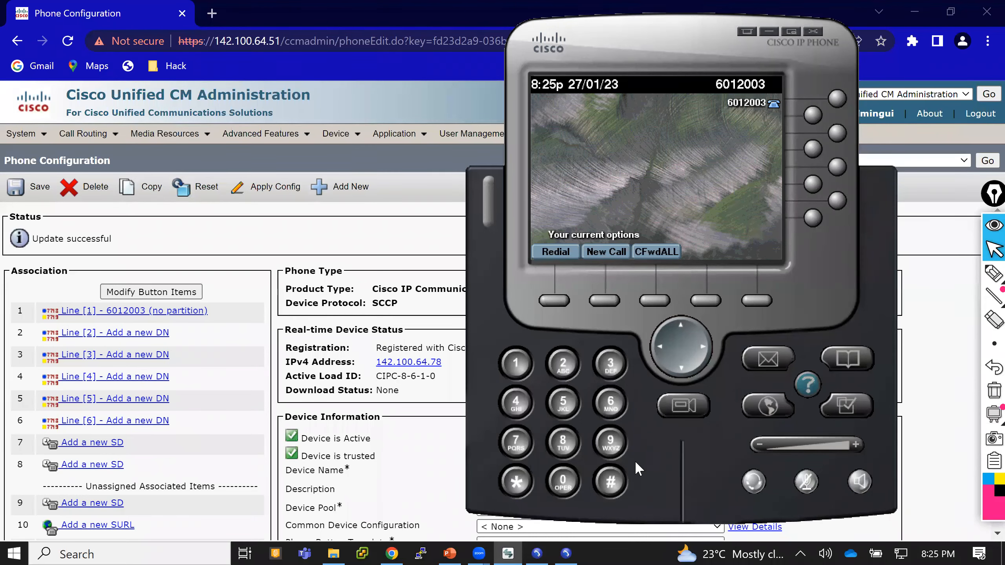
Dial 6012003 from the 6012013 softphone, answer on IP Communicator and hang up.
left_click(541, 551)
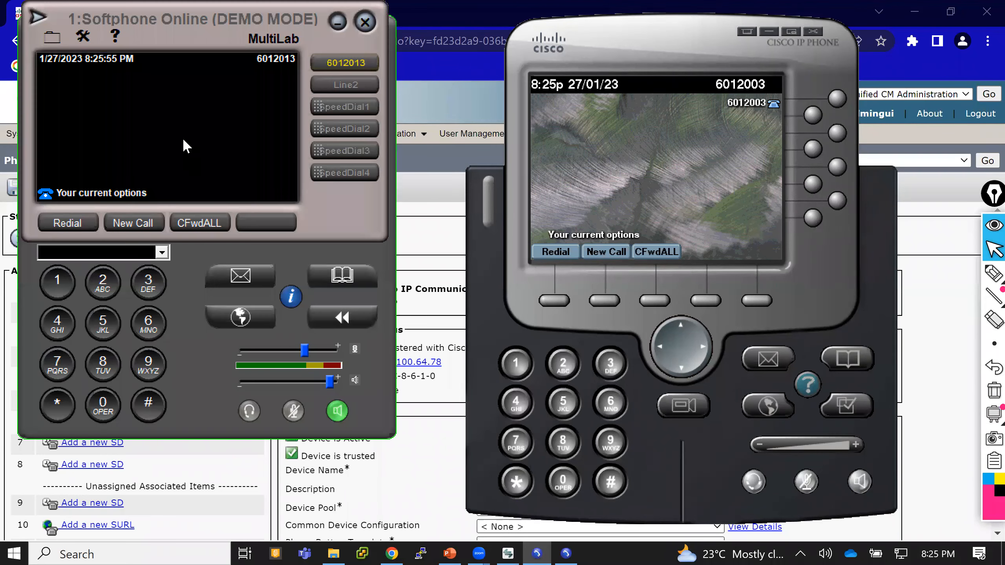
type("60")
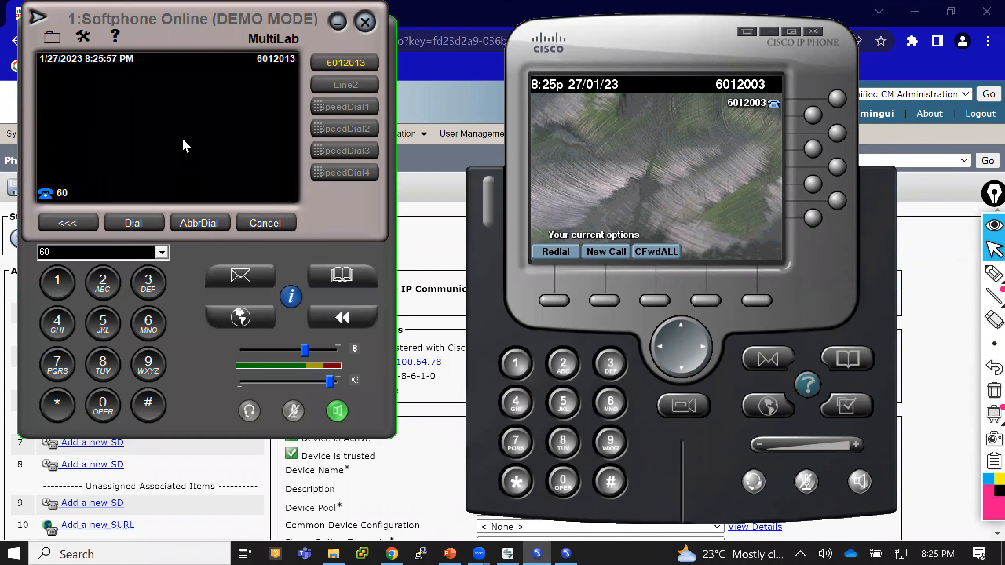
type("12003")
left_click(138, 218)
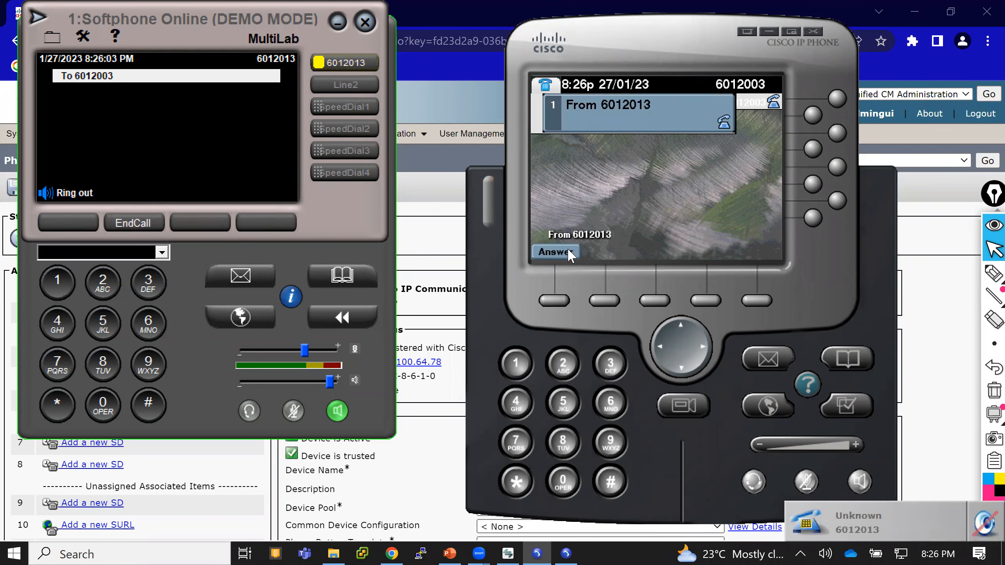
left_click(555, 300)
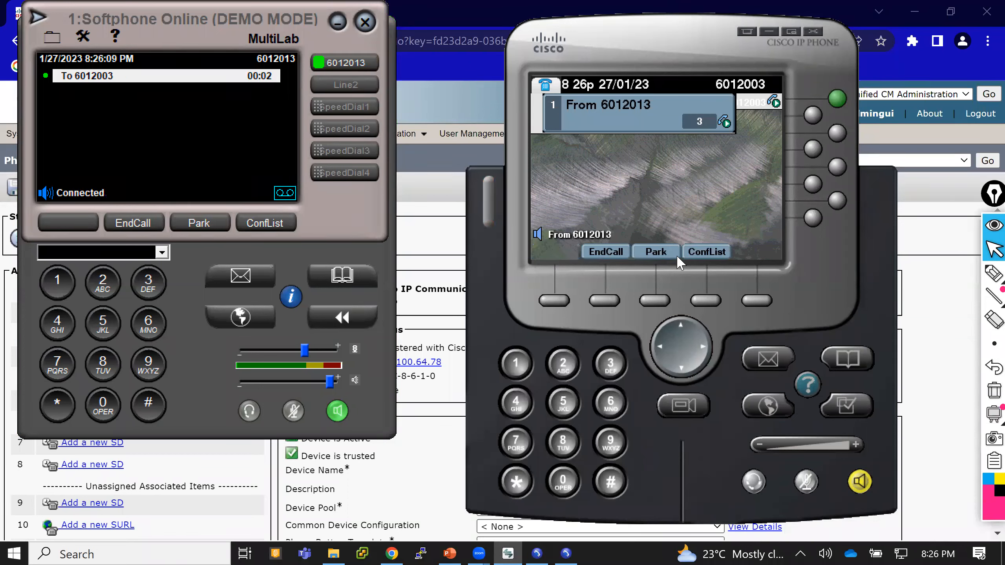
left_click(856, 483)
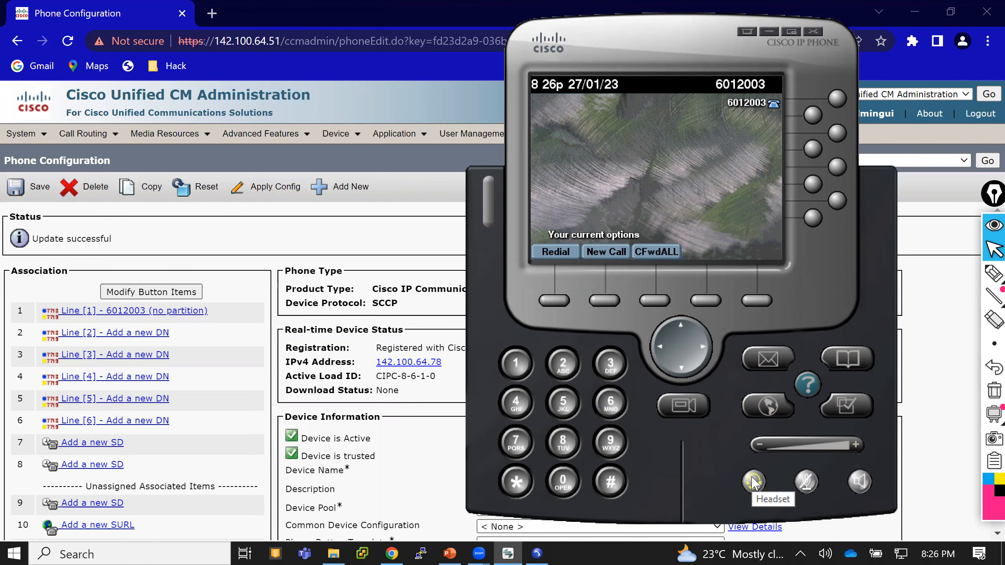
Open the Standard User softkey template.
left_click(385, 247)
mouse_move(348, 135)
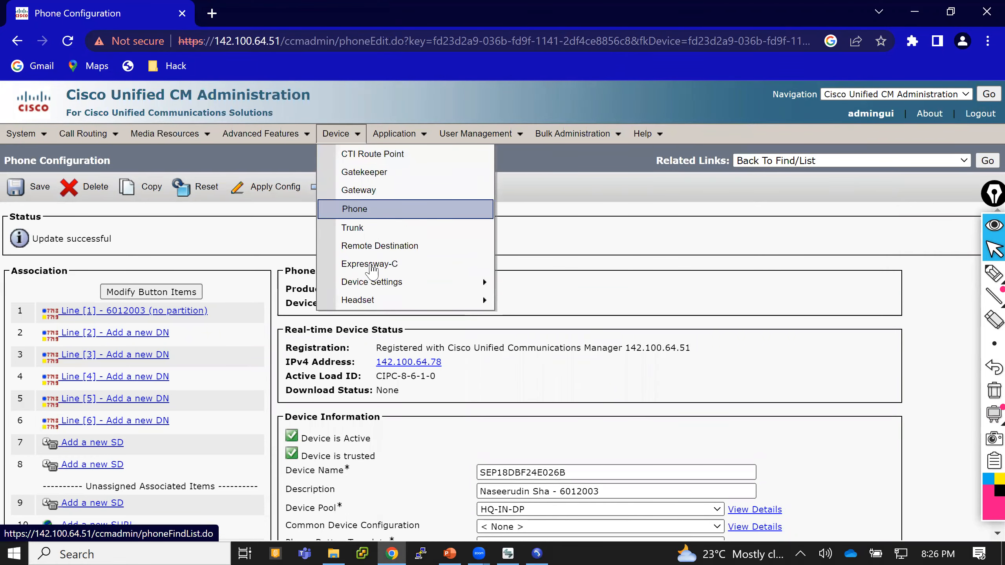
mouse_move(375, 284)
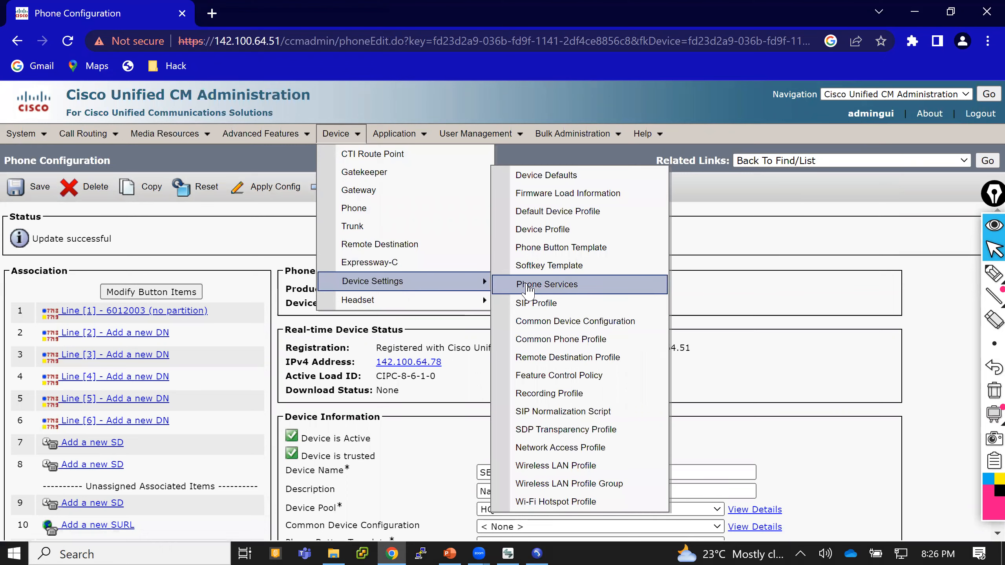
left_click(550, 267)
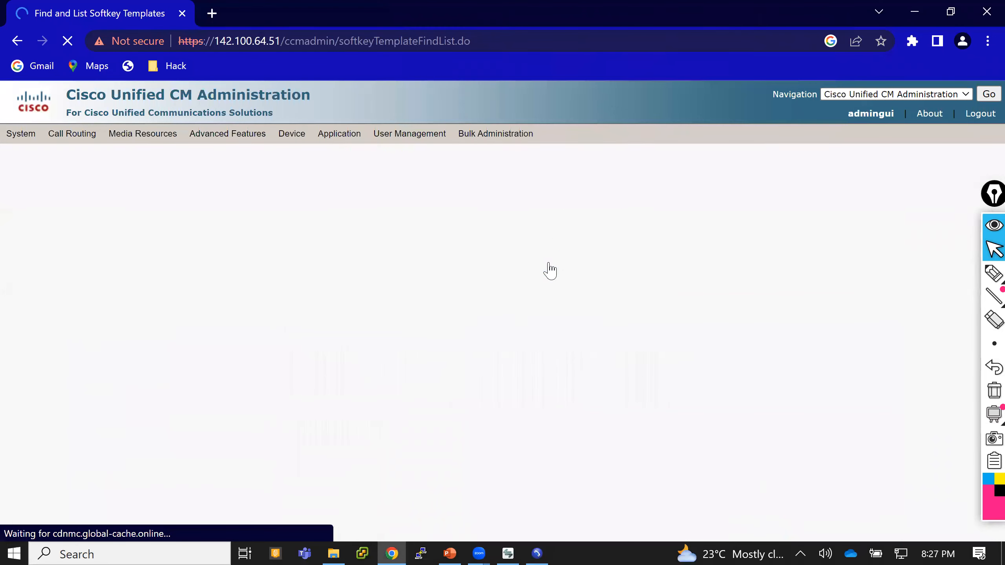
left_click(647, 241)
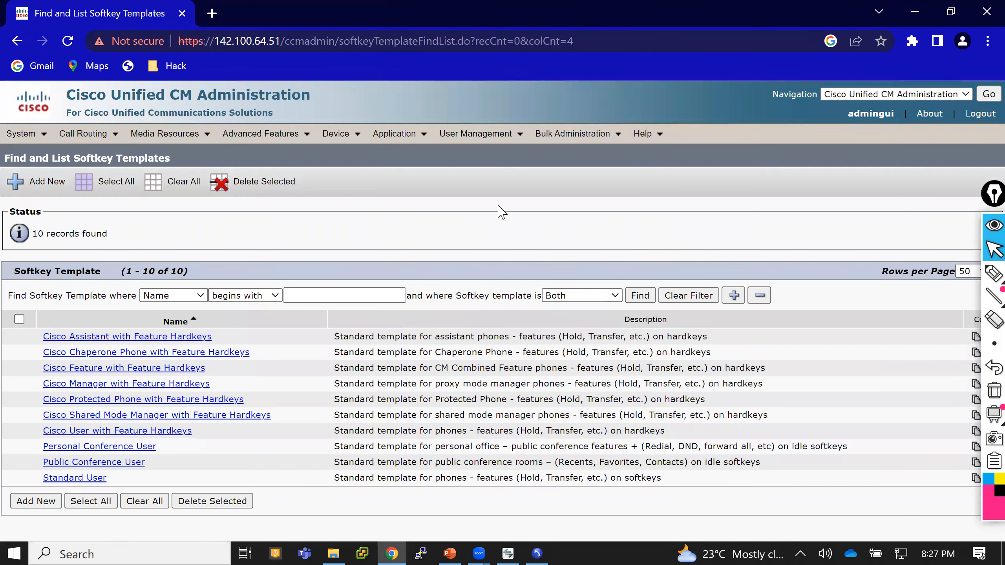
left_click(74, 478)
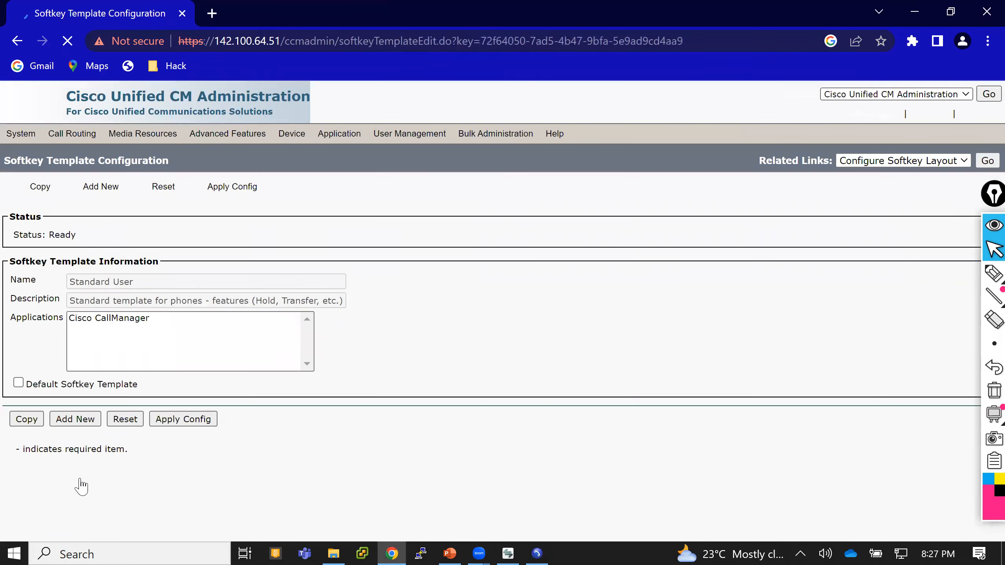
Copy the Standard User softkey template, name the copy Custom Softkey Temp and save it.
left_click(26, 187)
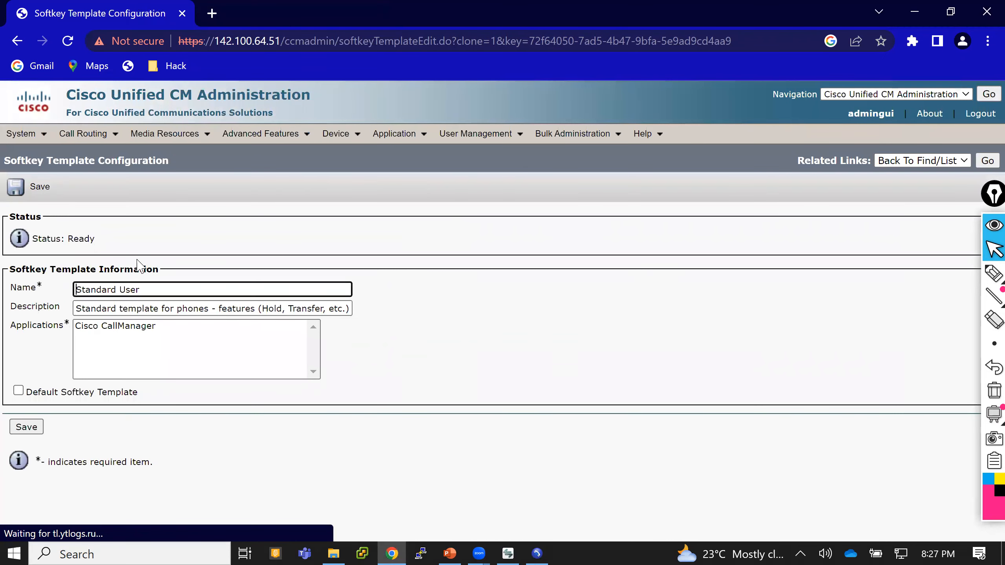
left_click_drag(140, 289, 61, 297)
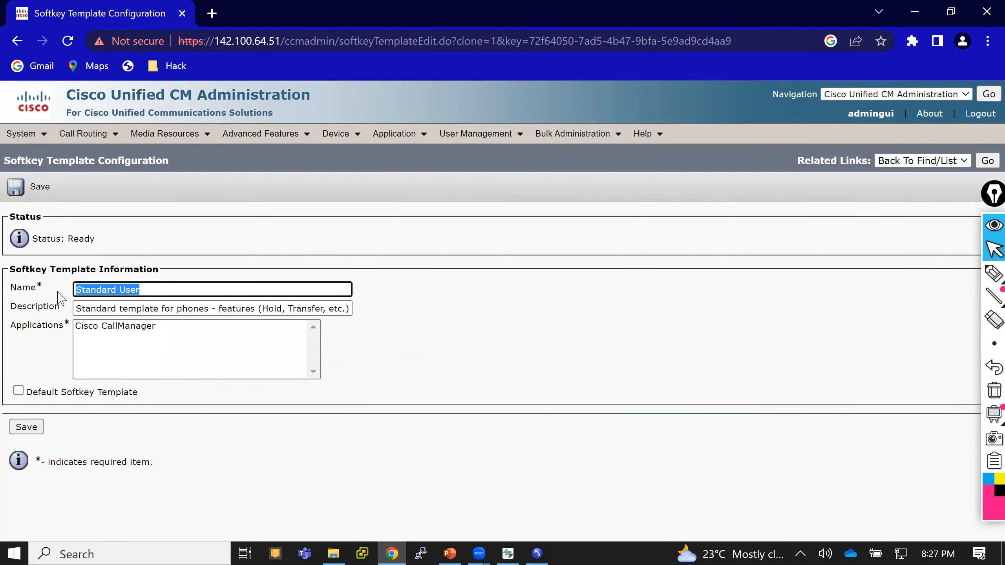
type("Cust")
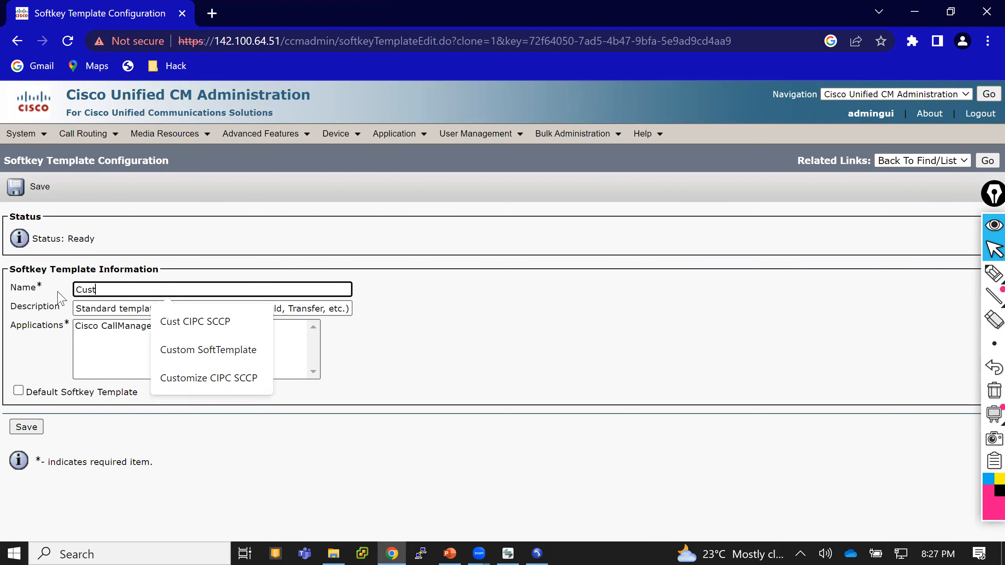
type("om Softket")
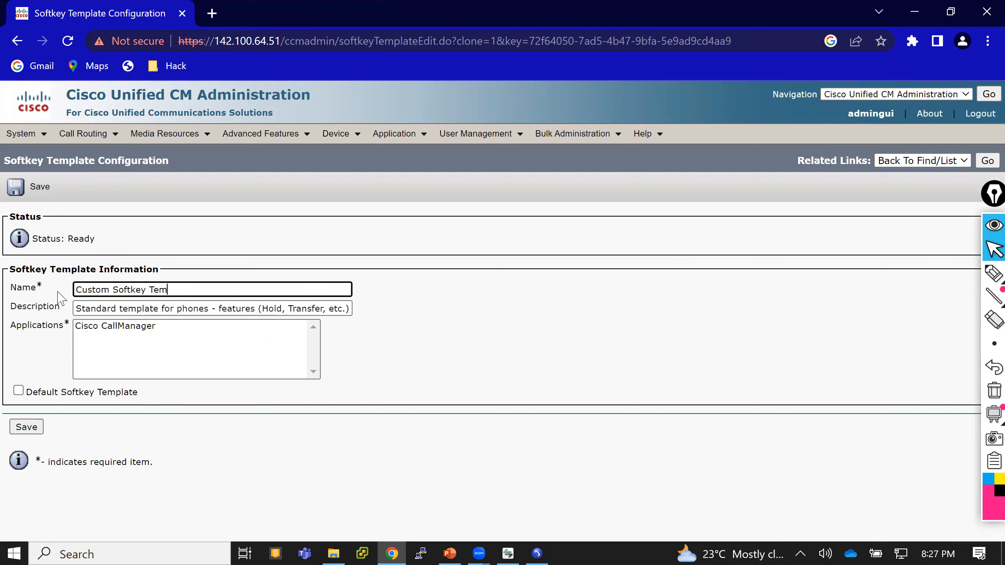
left_click(16, 194)
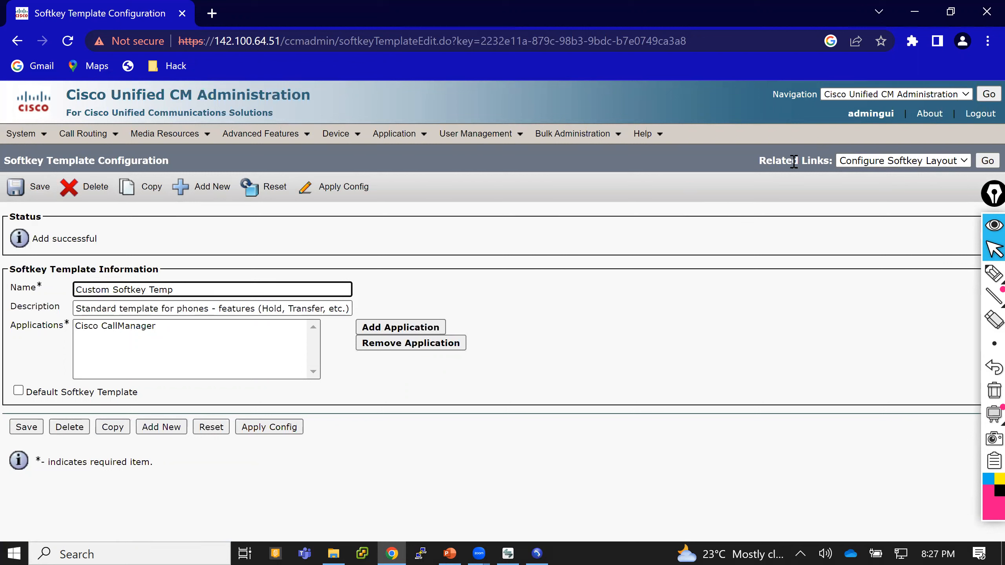
Open the softkey layout, add Call Back, Join and Pick Up to the On Hook state, and save.
left_click(983, 162)
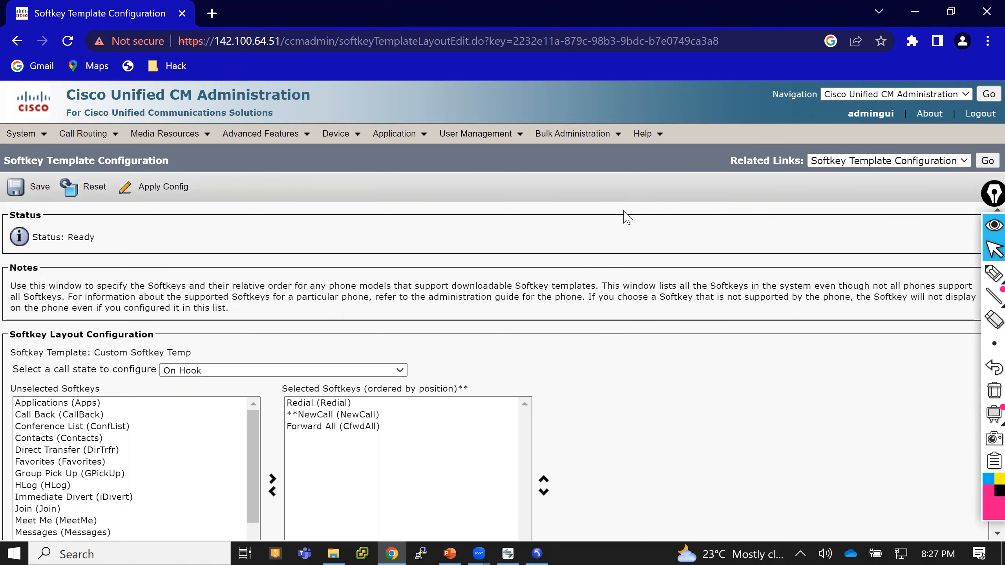
scroll(593, 226, "down", 2)
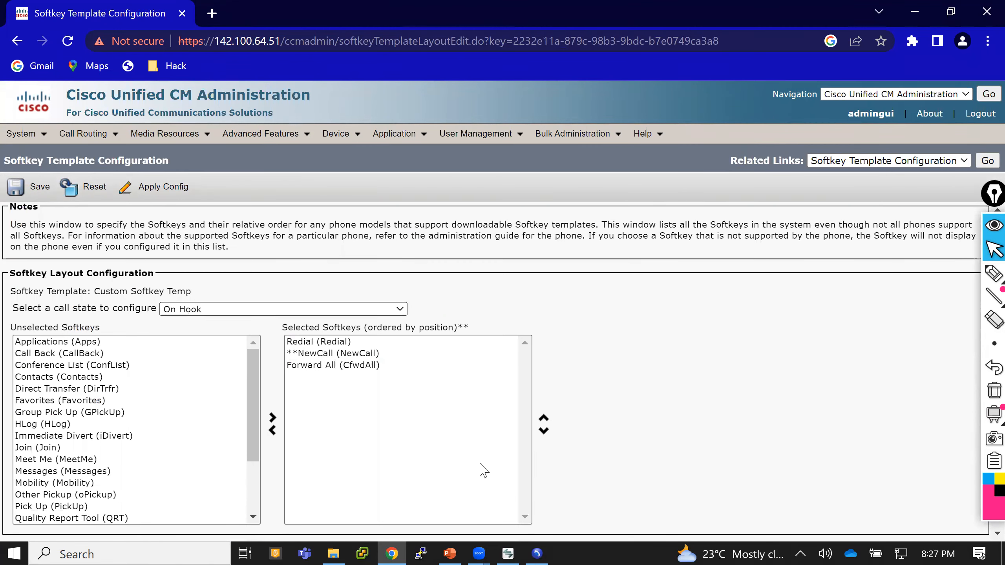
left_click(508, 550)
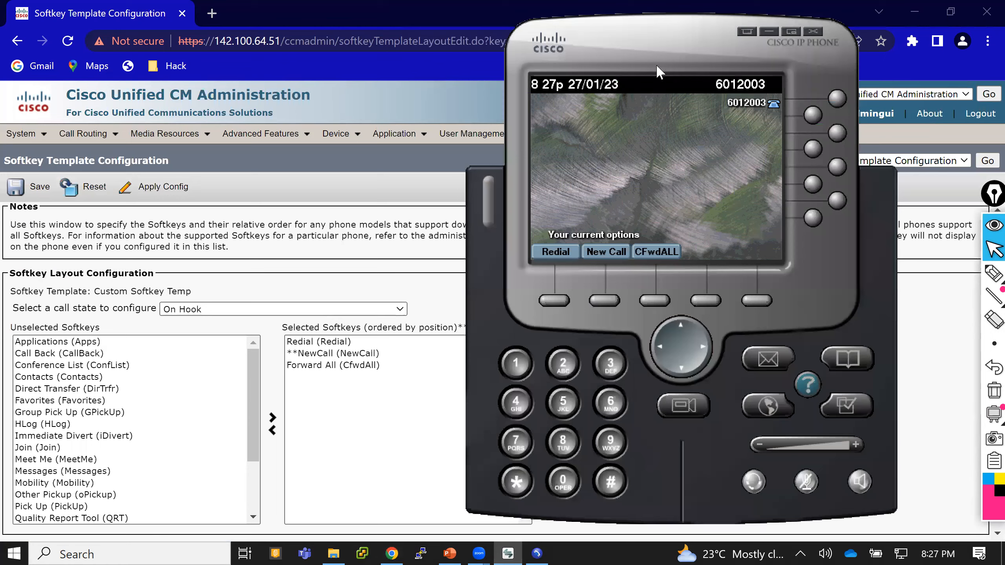
left_click_drag(654, 62, 777, 61)
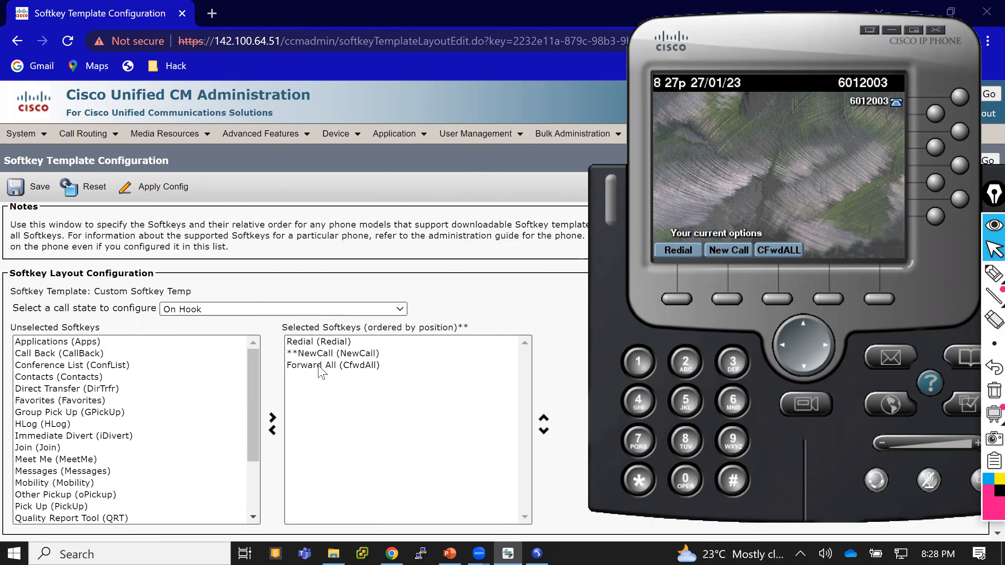
left_click(94, 359)
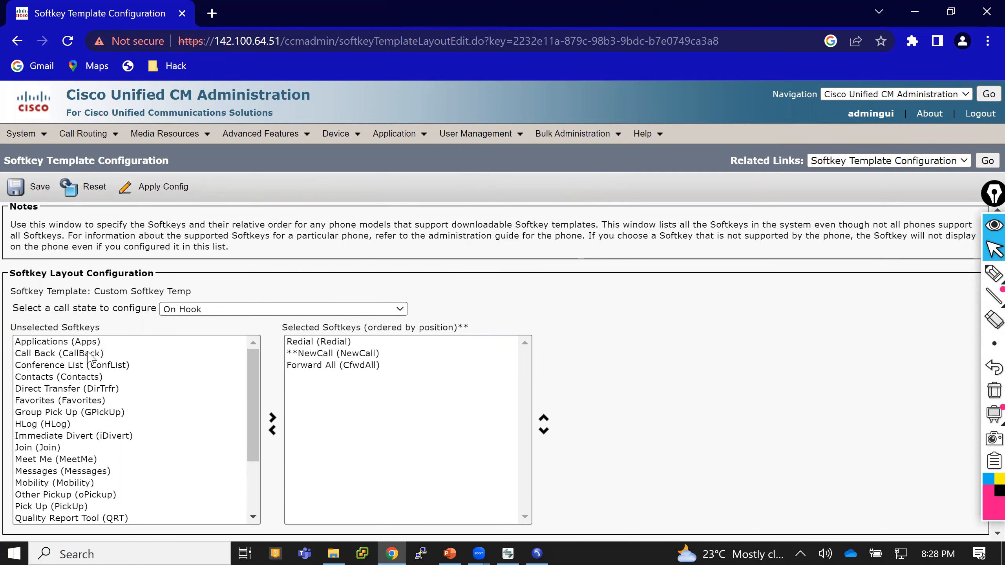
left_click(272, 417)
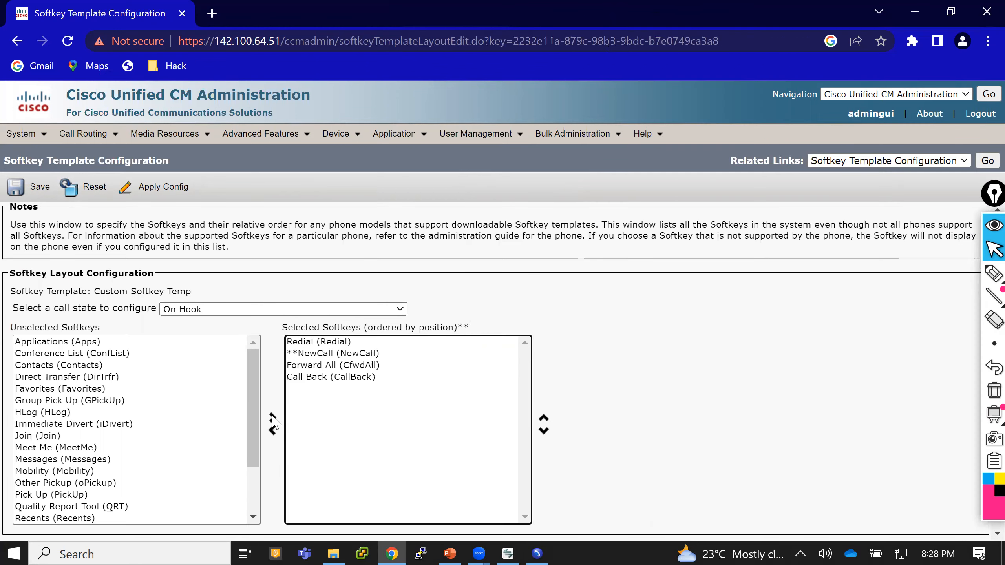
left_click(51, 437)
left_click(272, 418)
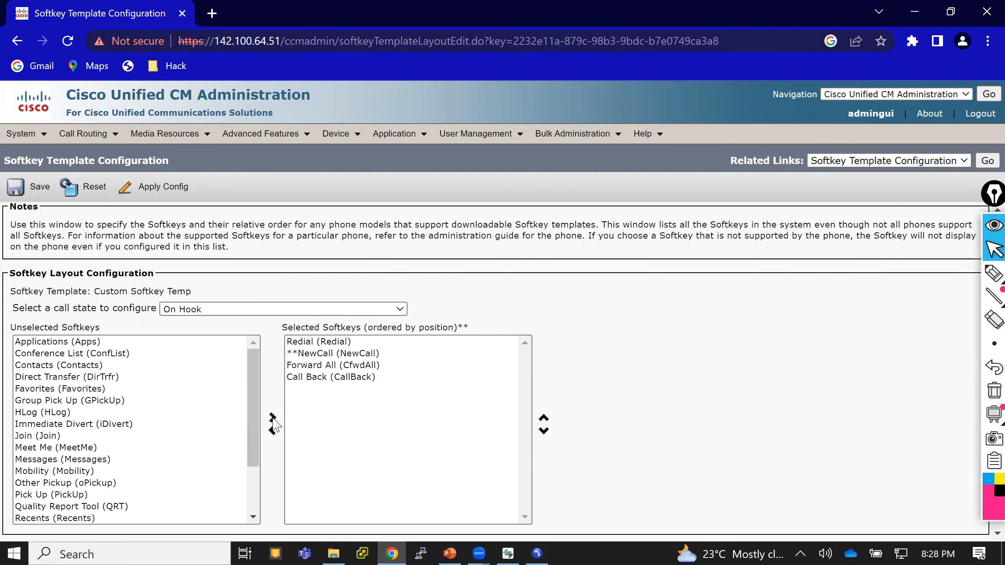
left_click(78, 484)
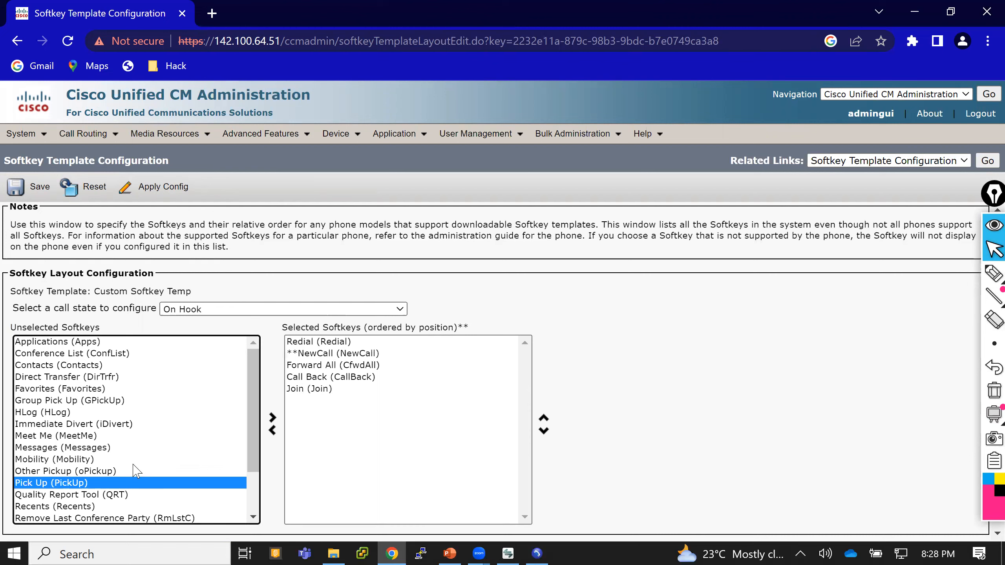
left_click(273, 417)
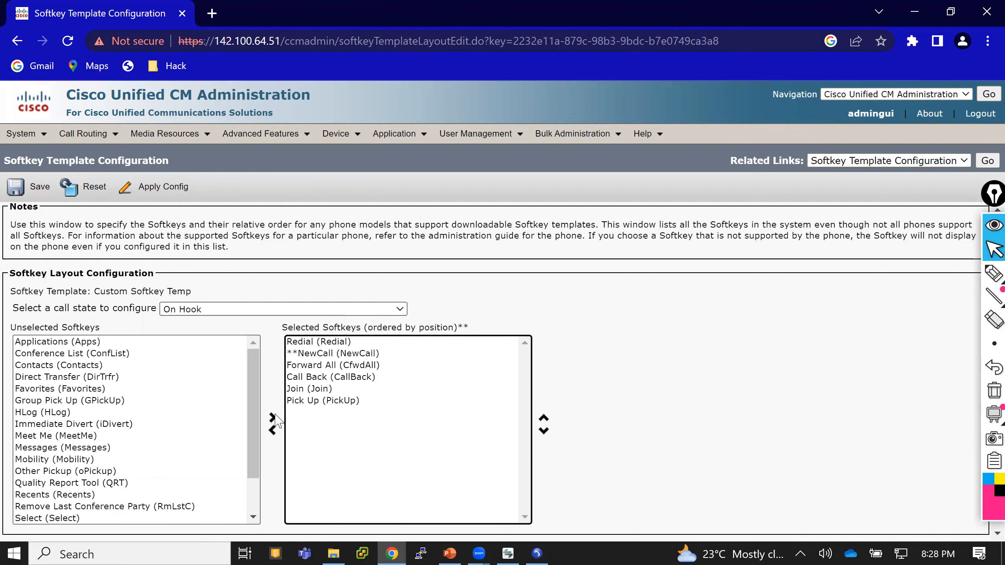
left_click(30, 189)
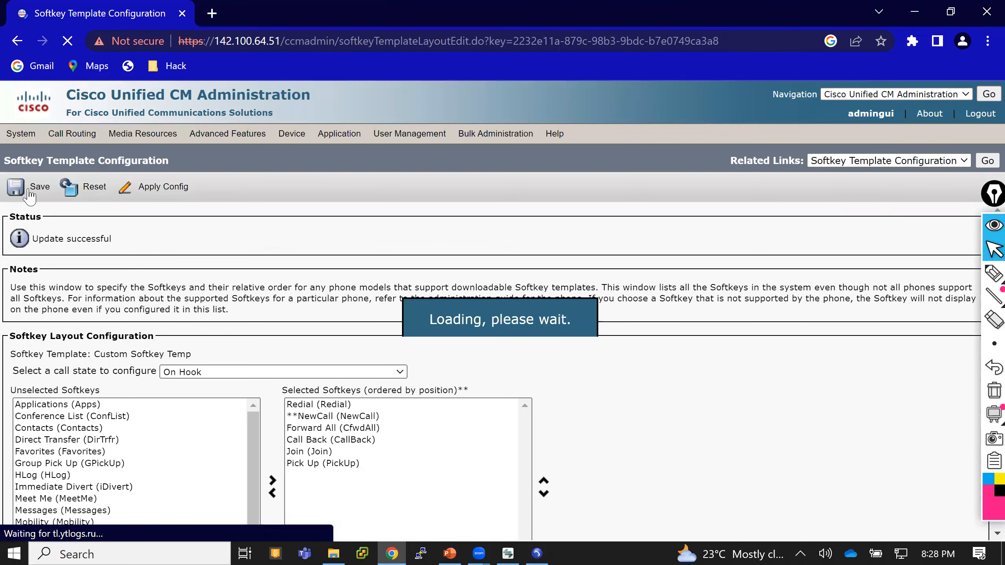
Add the Toggle Do Not Disturb (DND) softkey to the Ring In call state and save.
left_click(222, 375)
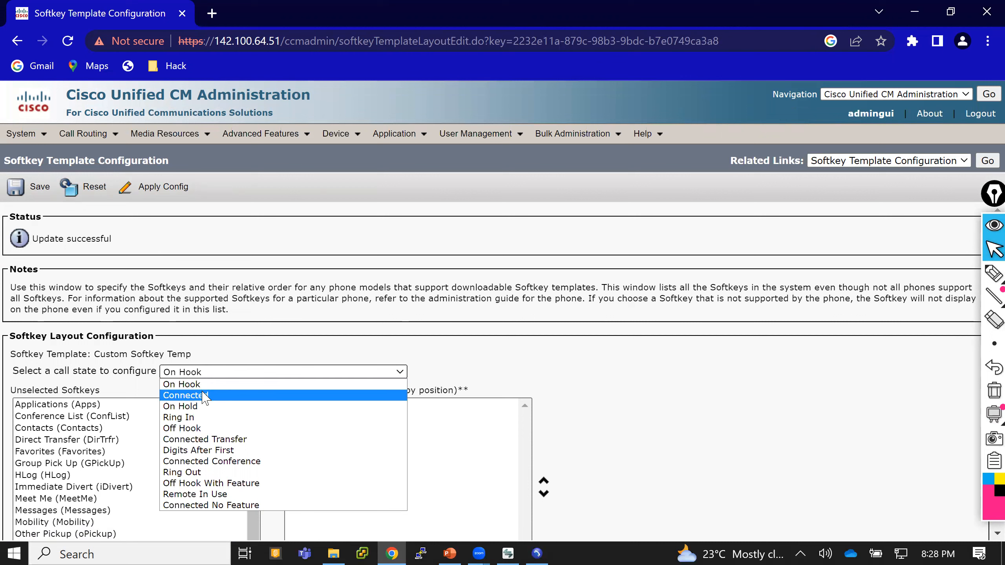
left_click(196, 417)
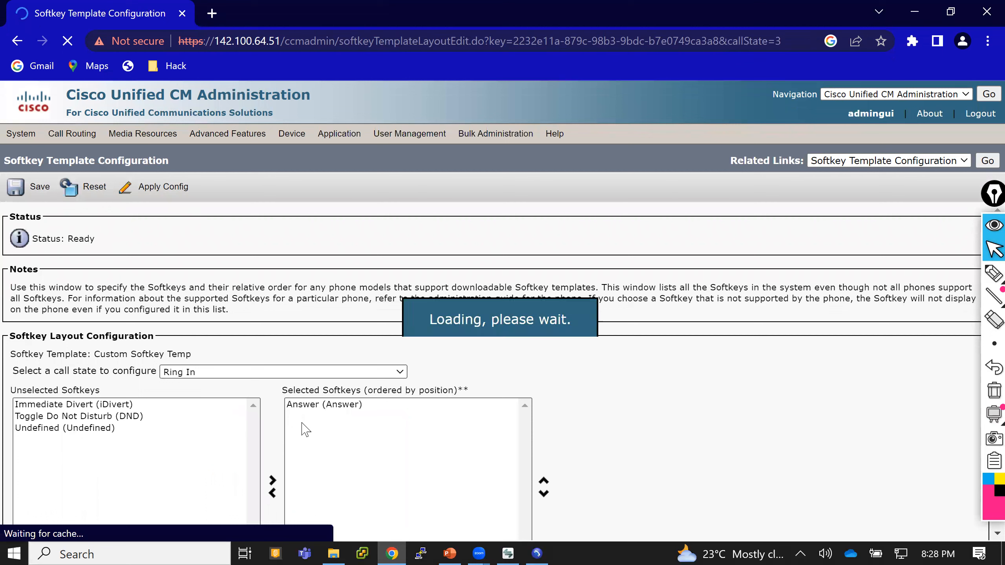
left_click(116, 416)
scroll(158, 396, "down", 1)
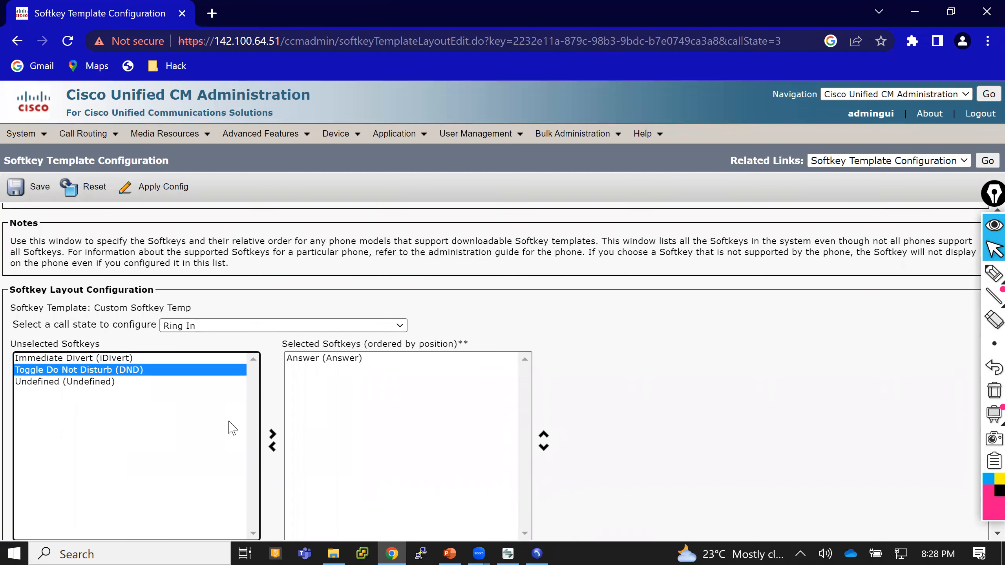
left_click(273, 435)
left_click(14, 193)
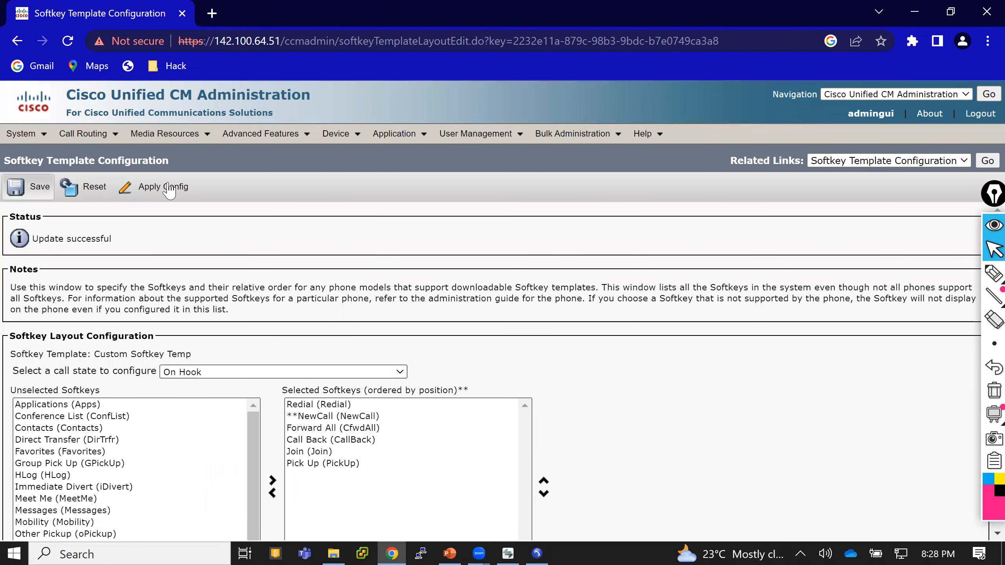
Assign the Custom Softkey Temp softkey template to the 6012003 IP Communicator phone and save.
mouse_move(337, 135)
left_click(354, 210)
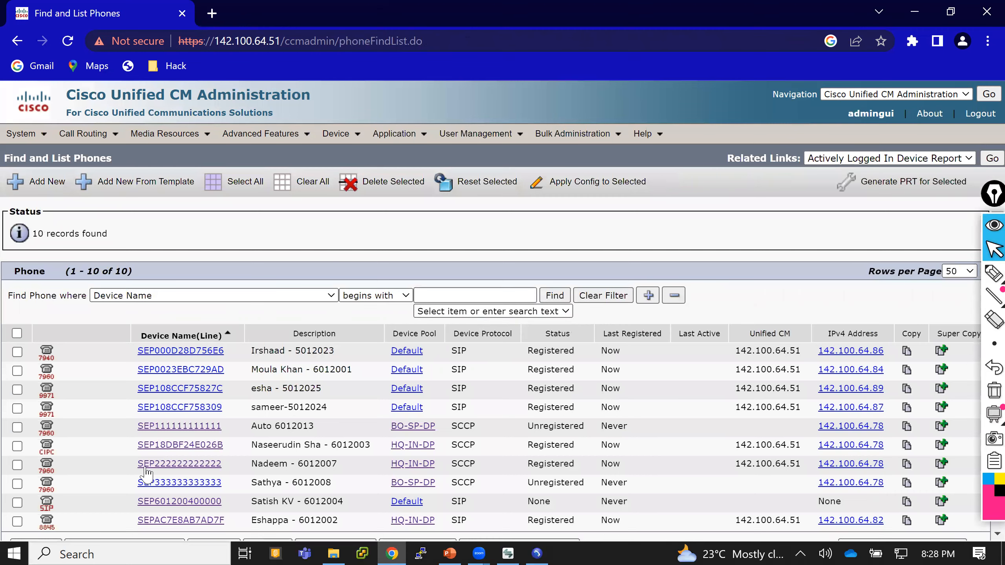
left_click(167, 447)
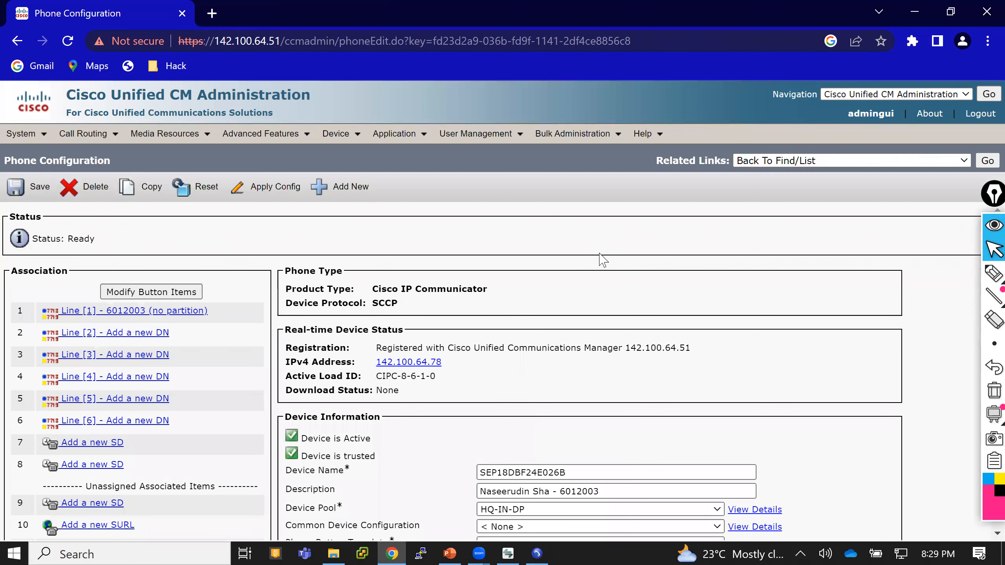
scroll(600, 260, "down", 4)
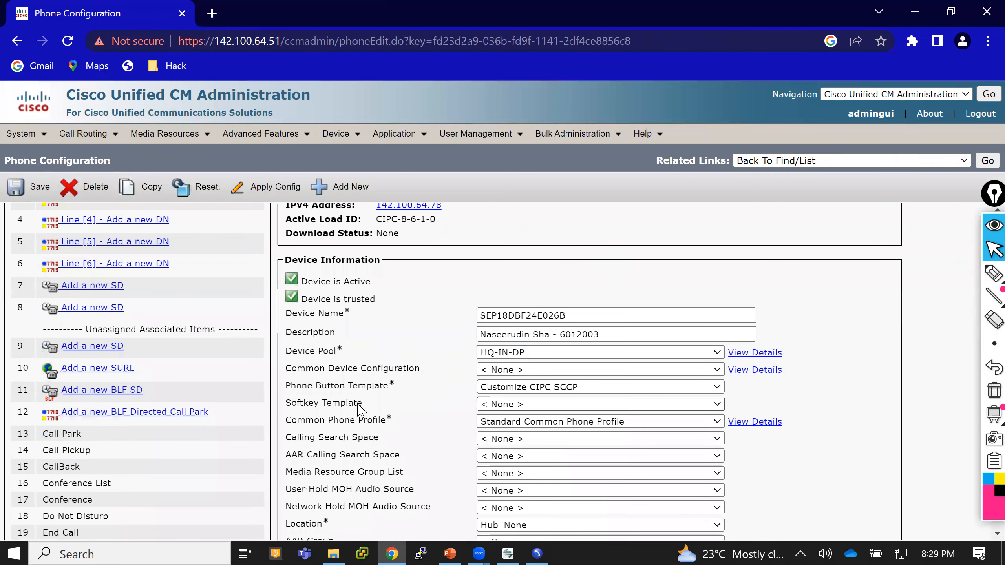
left_click(494, 405)
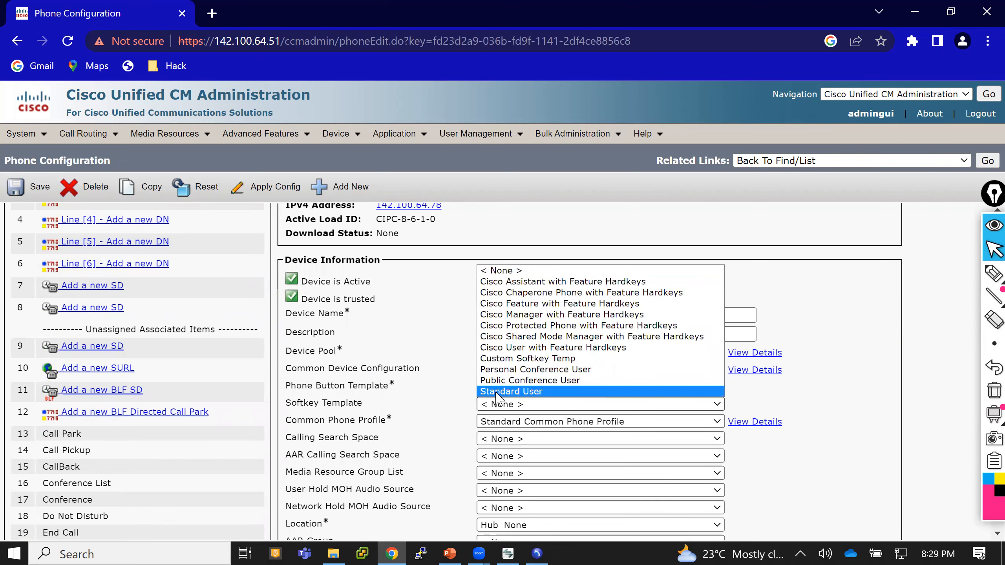
left_click(526, 358)
left_click(28, 186)
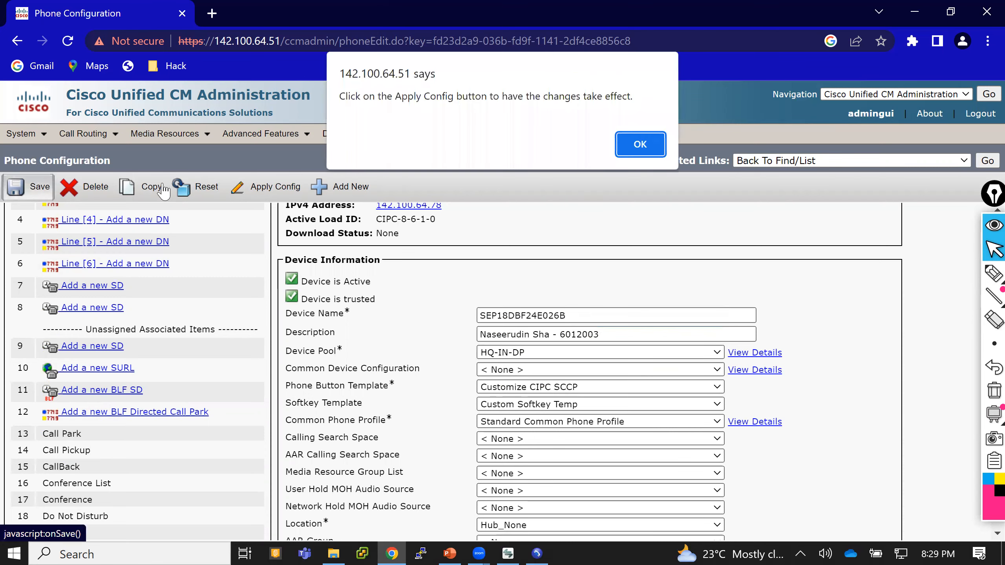
left_click(637, 146)
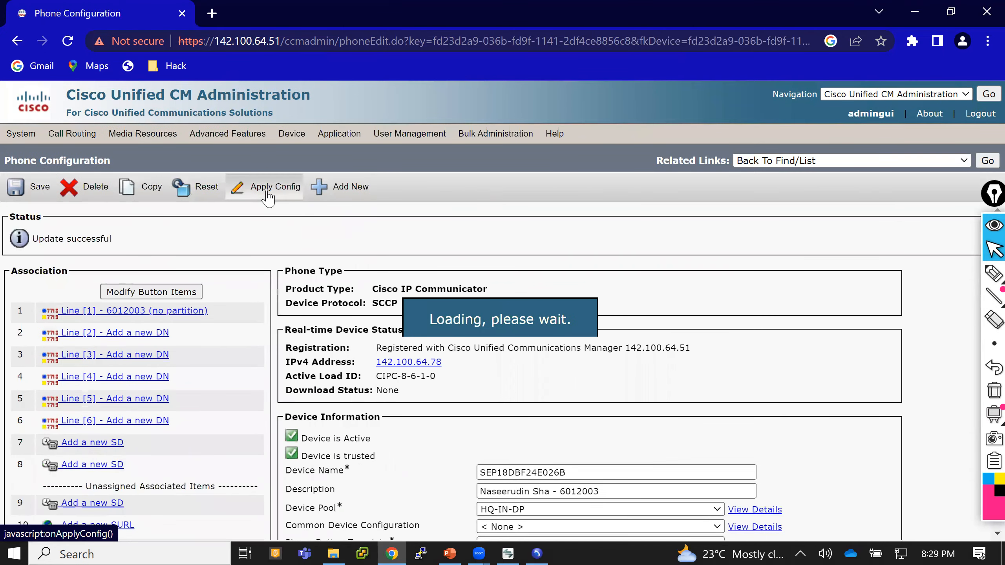
Apply the configuration to the phone and restart it.
left_click(268, 190)
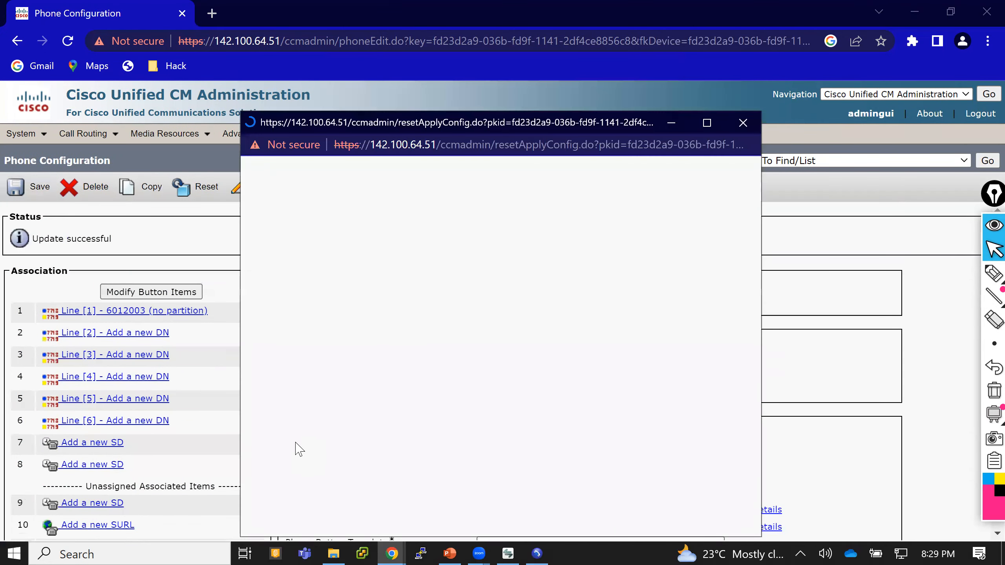
left_click(262, 370)
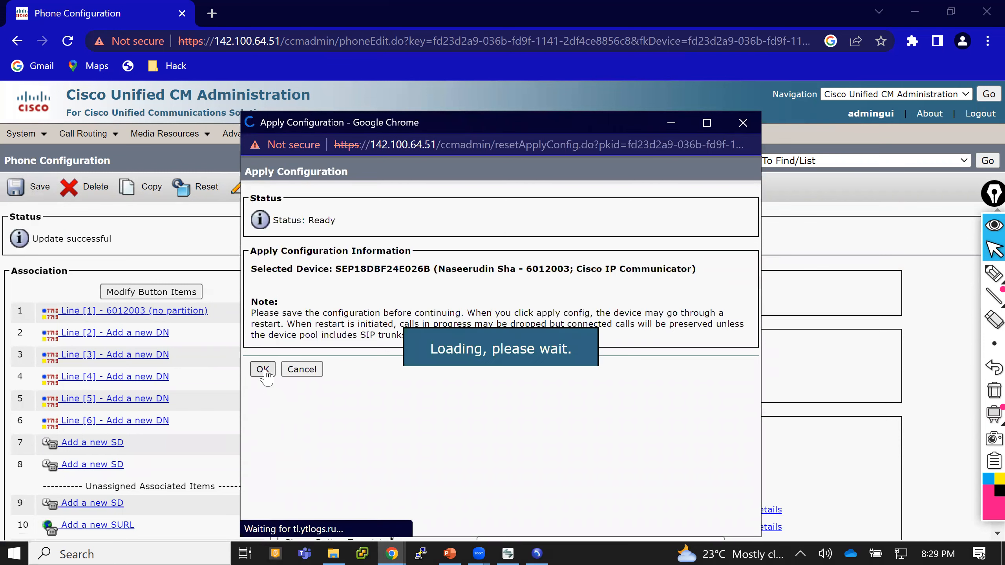
left_click(303, 370)
left_click(211, 193)
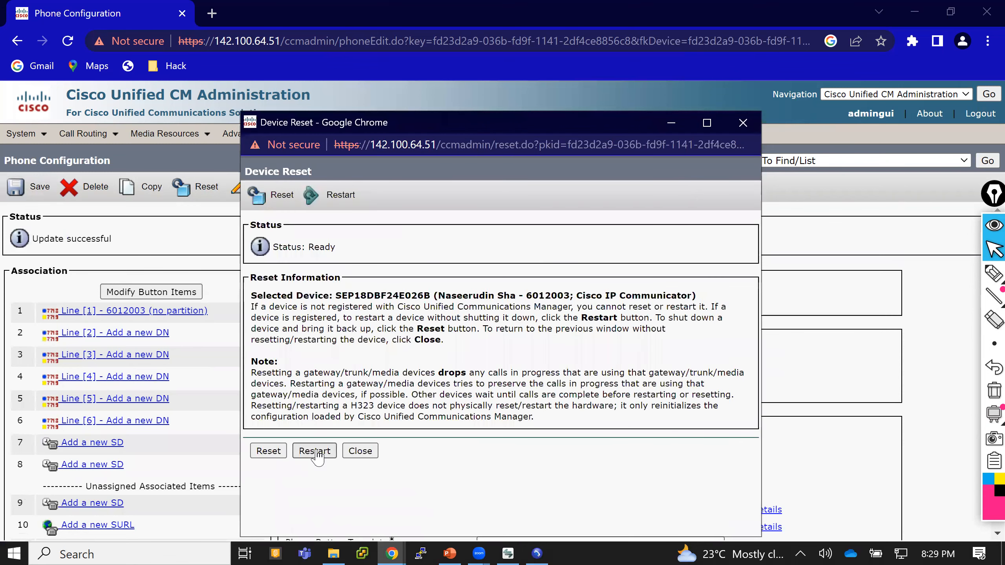
left_click(315, 451)
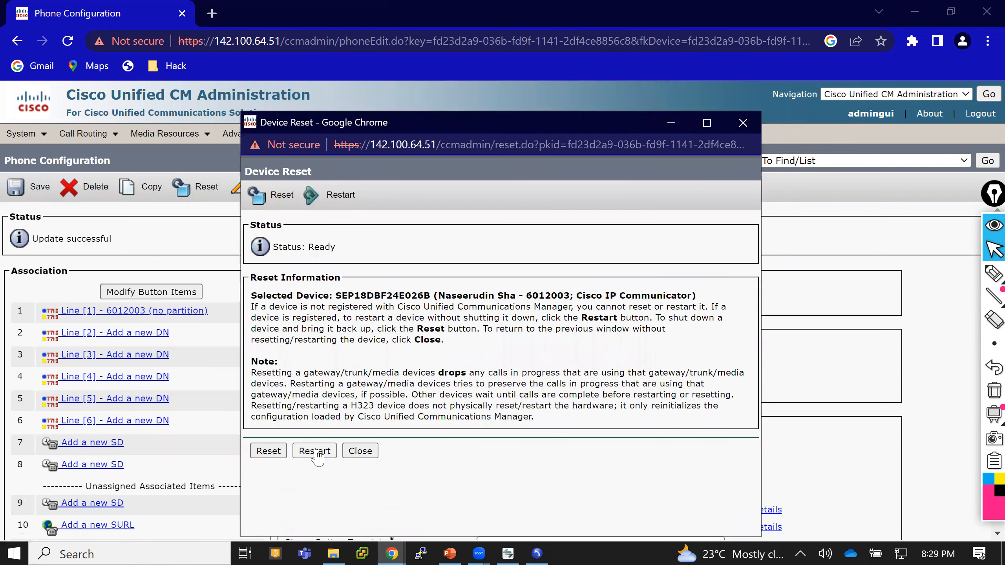
left_click(359, 451)
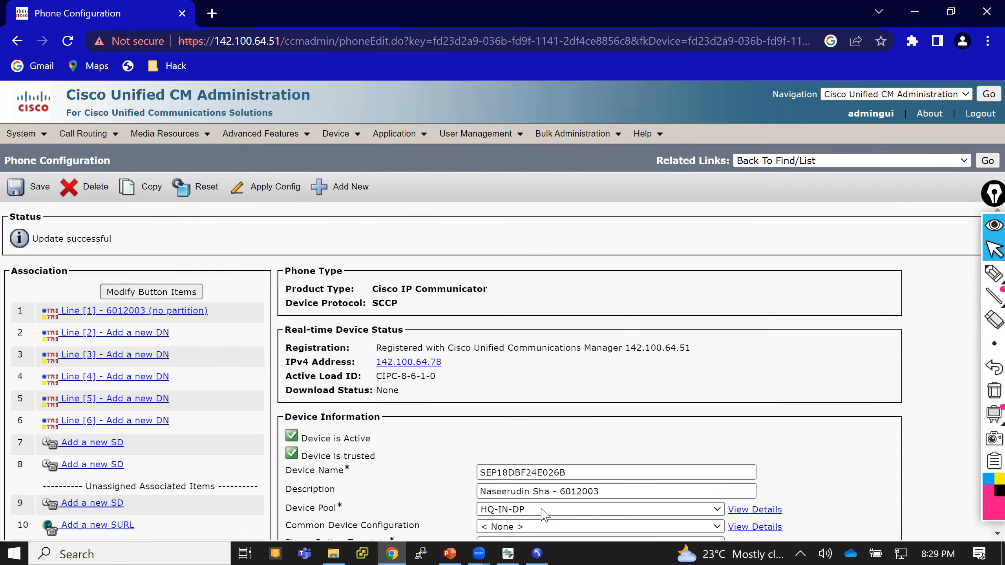
Bring up the IP Communicator phone and page through its on-hook softkeys to check the new ones.
left_click(508, 552)
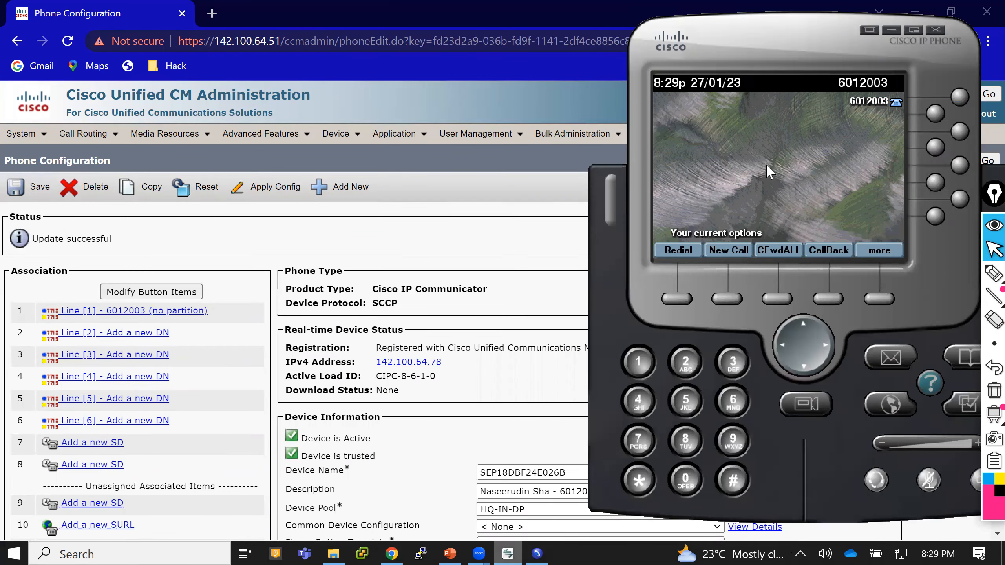
left_click(874, 300)
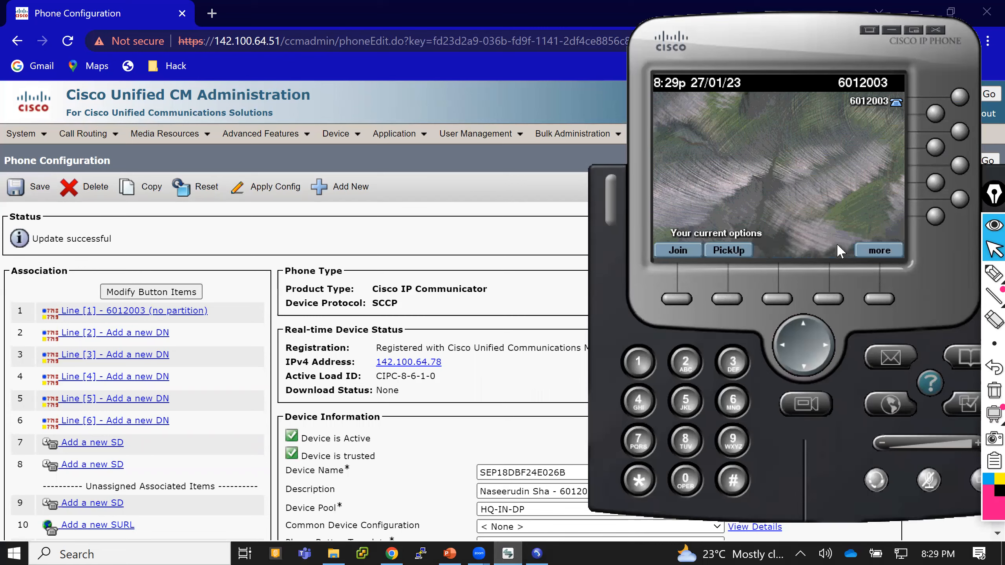
Open the second softphone, call 6012003 from it to check the ringing softkeys, and end the call.
left_click(531, 546)
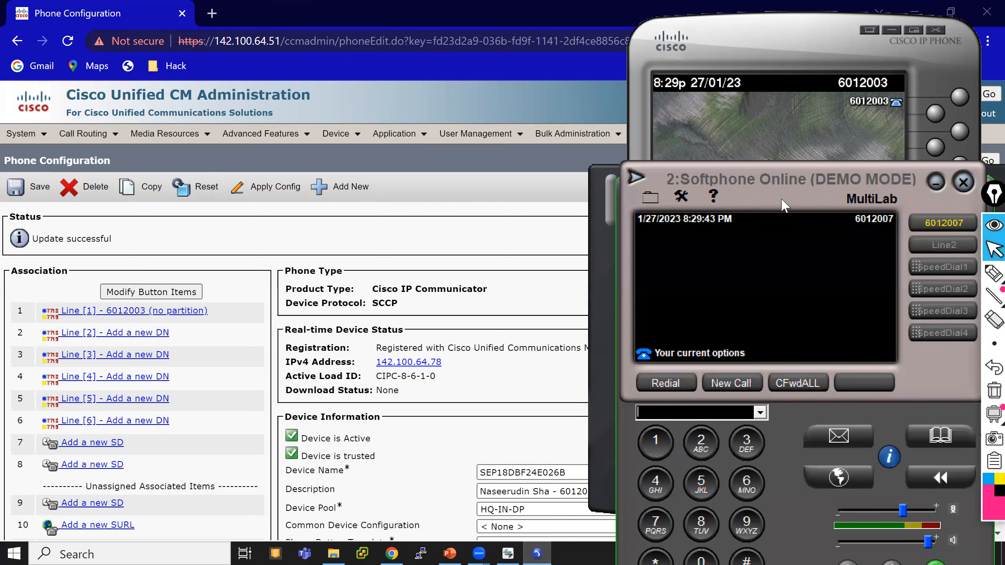
left_click_drag(784, 203, 183, 106)
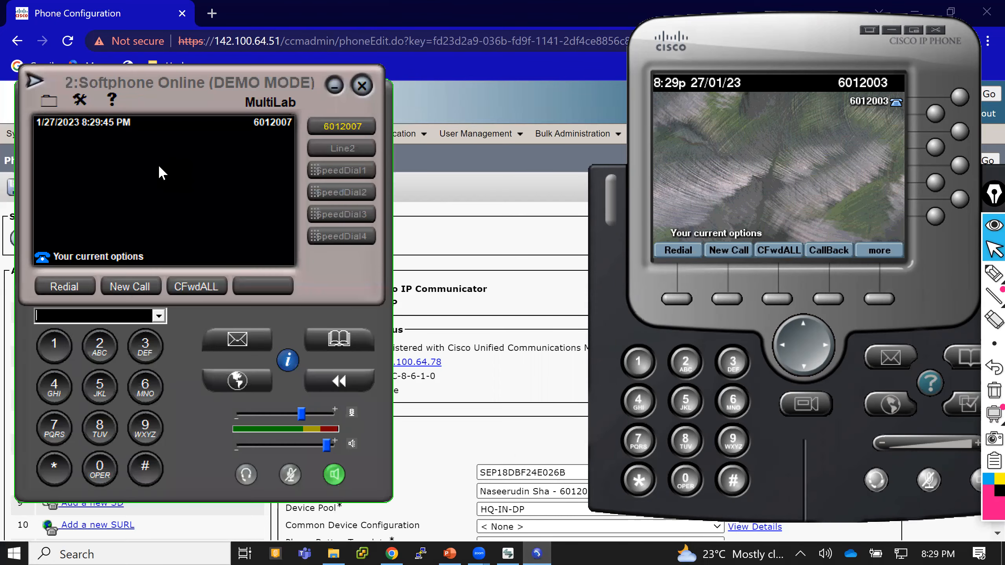
type("601")
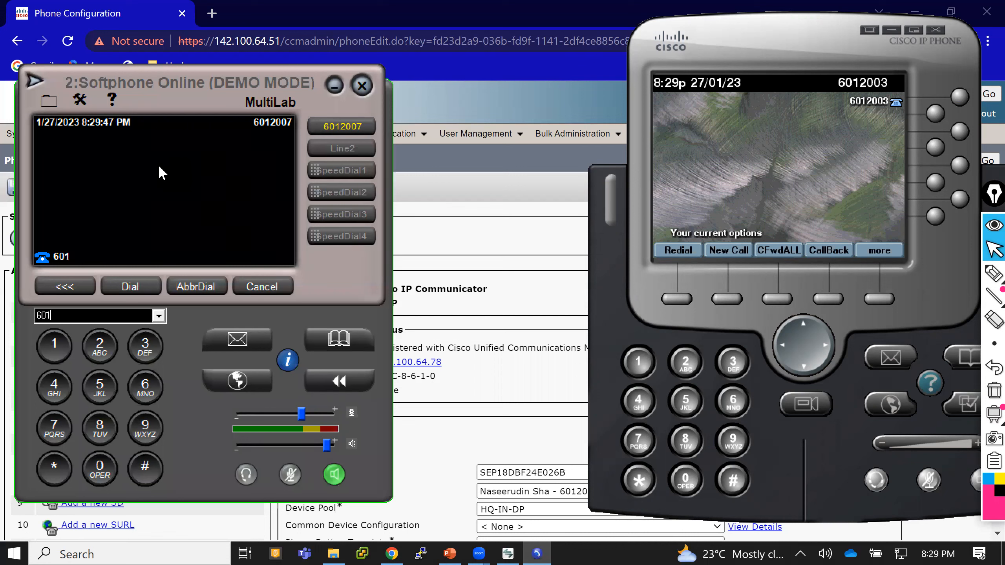
type("2003")
key("Return")
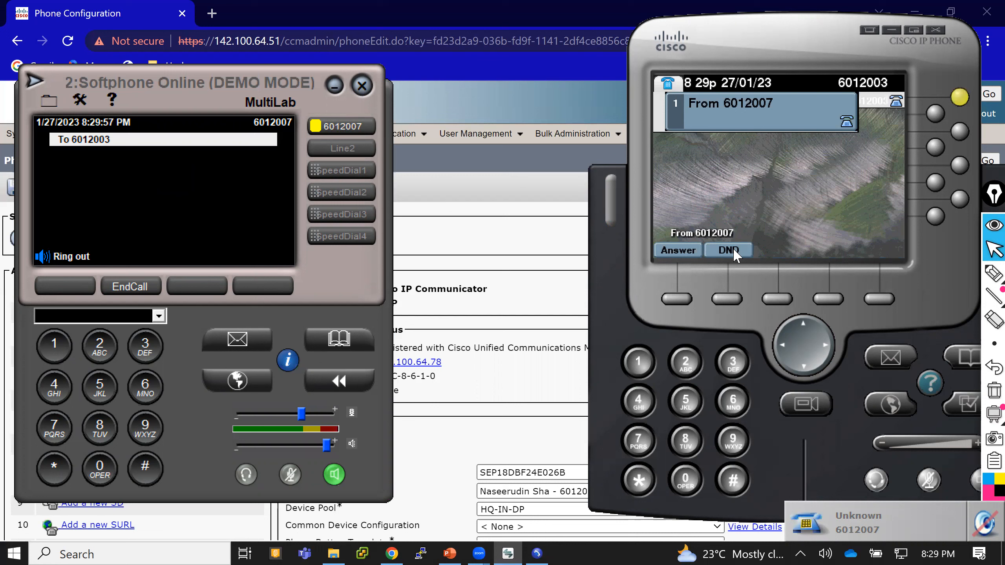
left_click(140, 290)
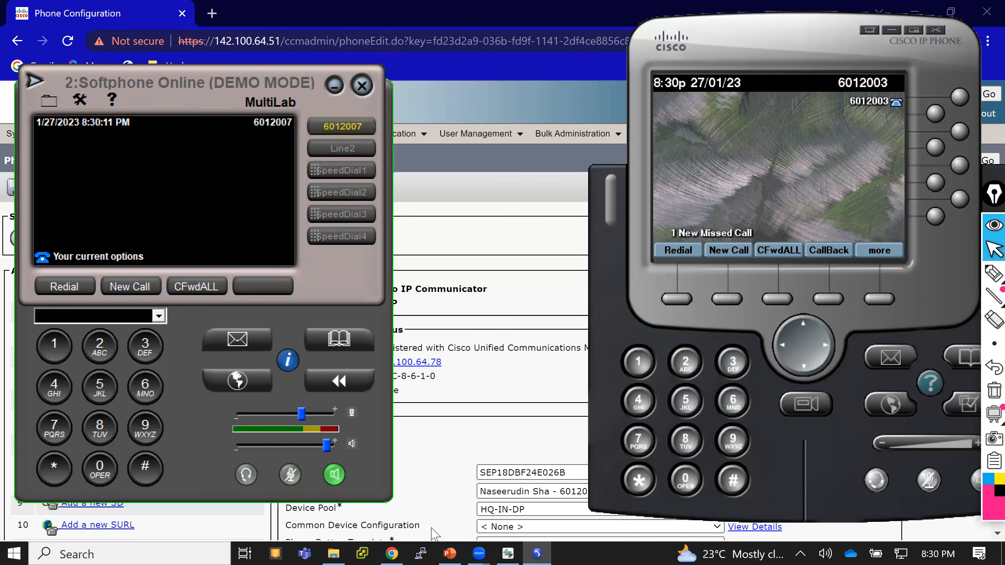
Switch to the PowerPoint presentation.
left_click(445, 543)
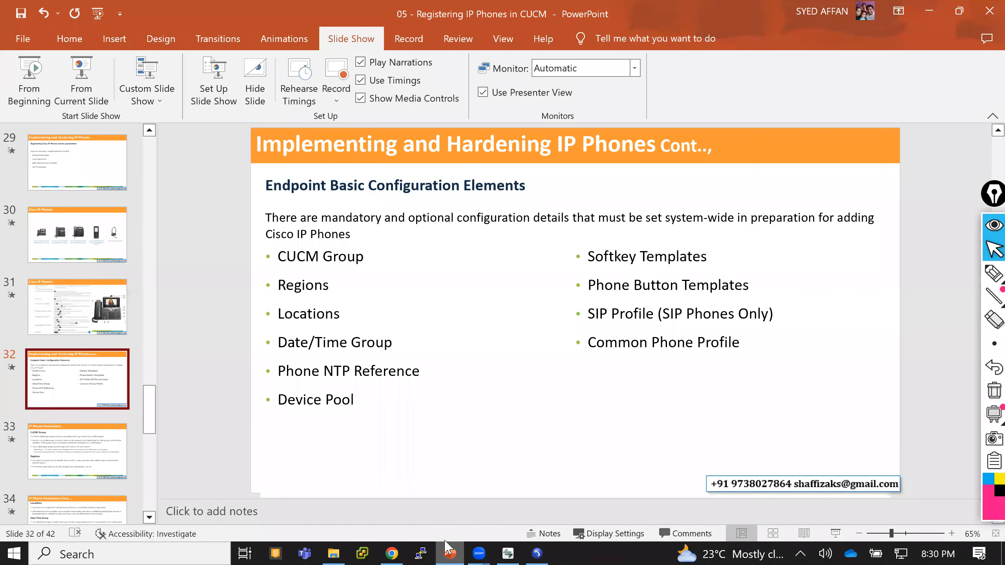